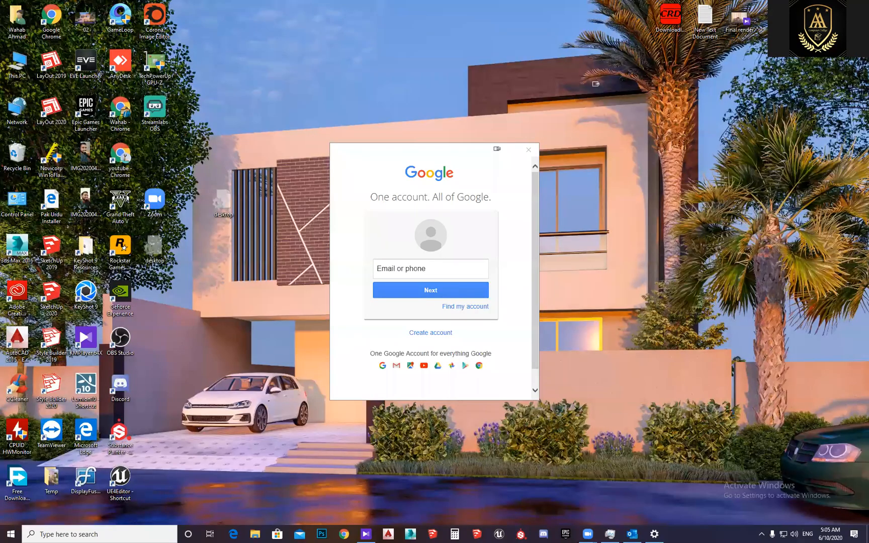
Refresh the desktop and open the Softwares folder on the E: drive in a maximized File Explorer window
right_click(431, 142)
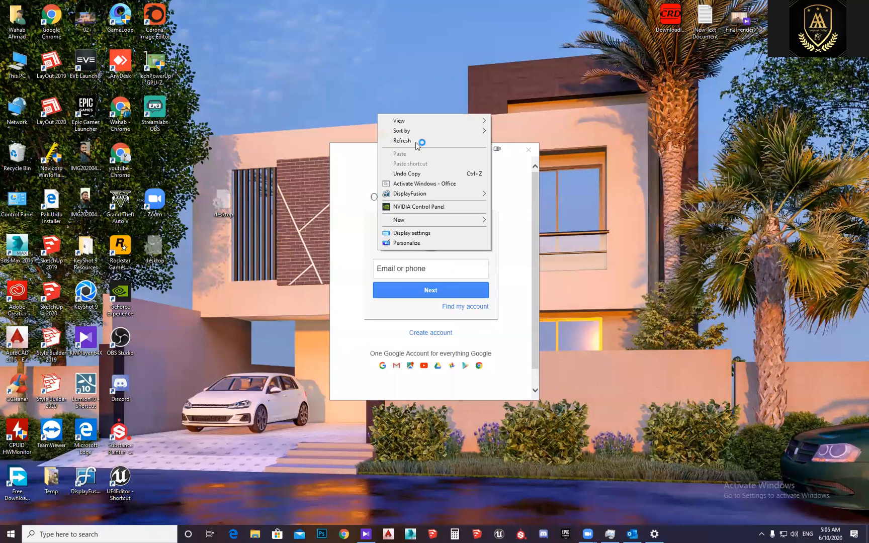
click(427, 146)
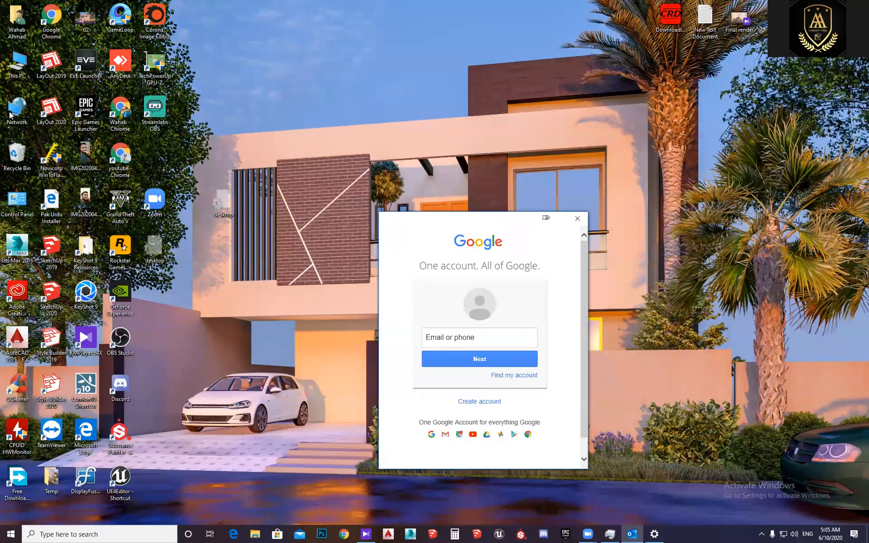
key(super+e)
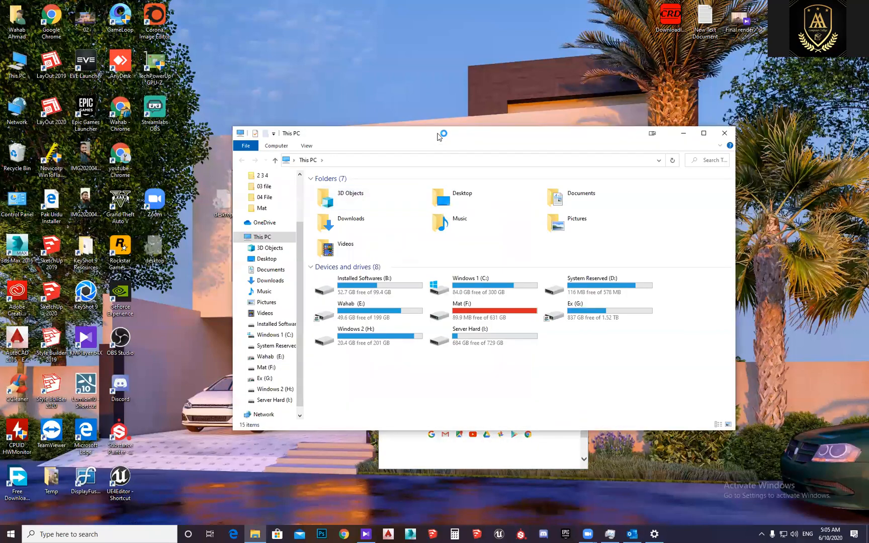
key(super+Up)
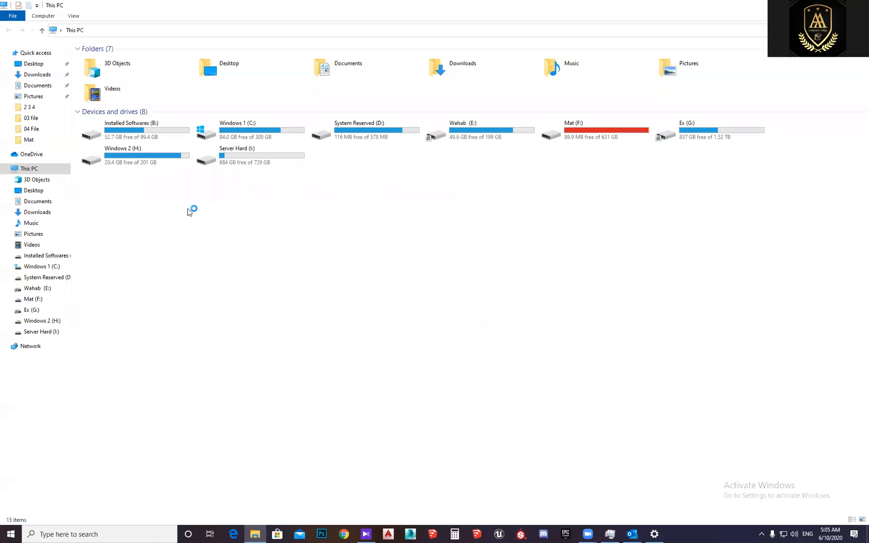
double_click(729, 136)
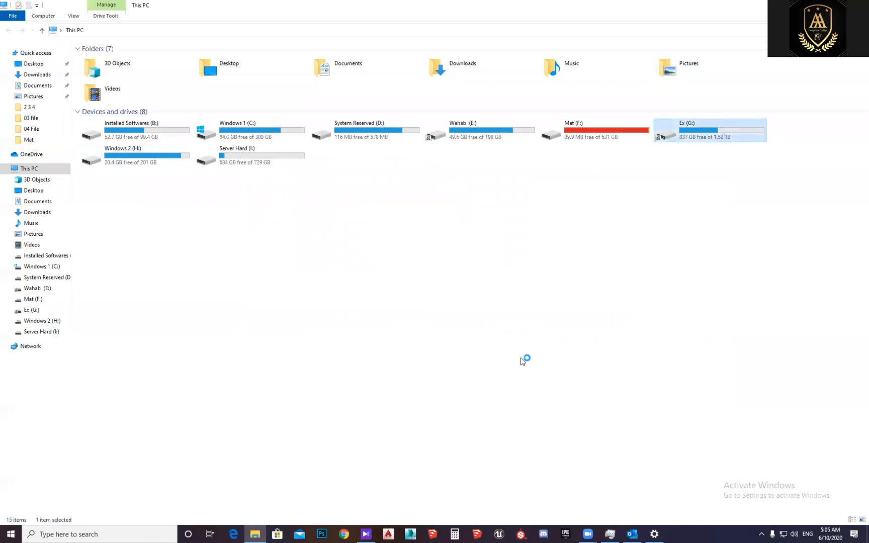
click(42, 30)
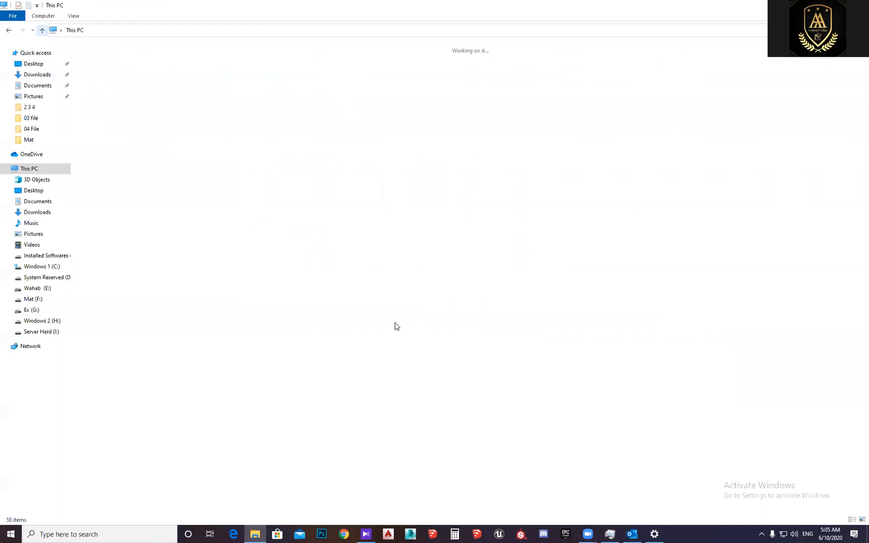
double_click(483, 125)
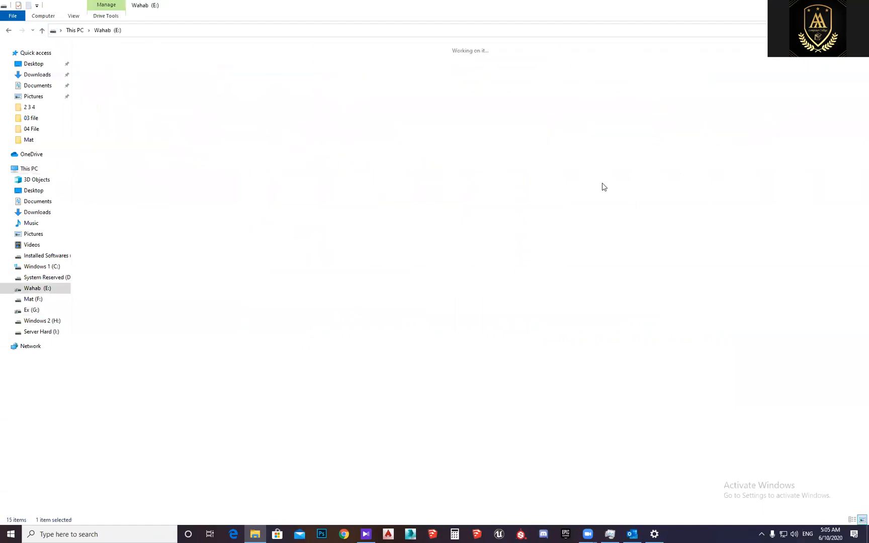
double_click(544, 136)
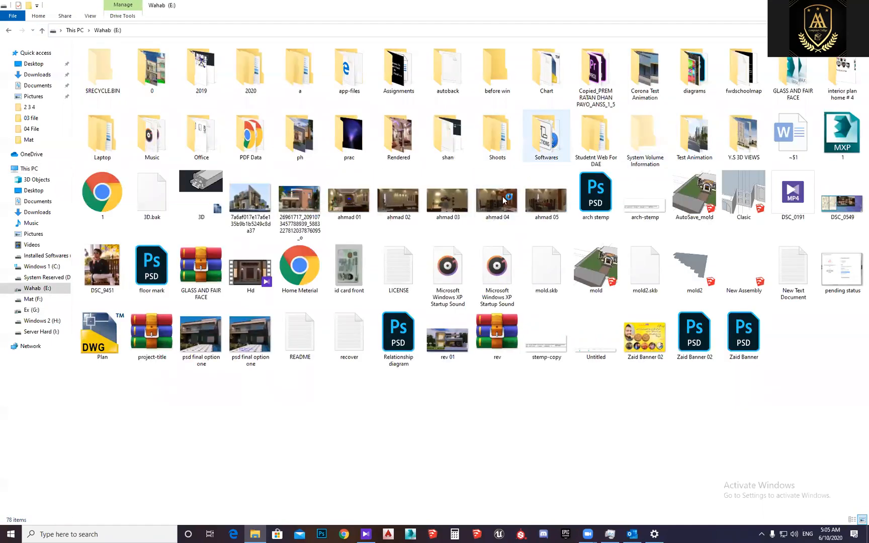
Open the Auto CAD 2006 folder and close the separate 15.10 driver pack solution window
click(268, 71)
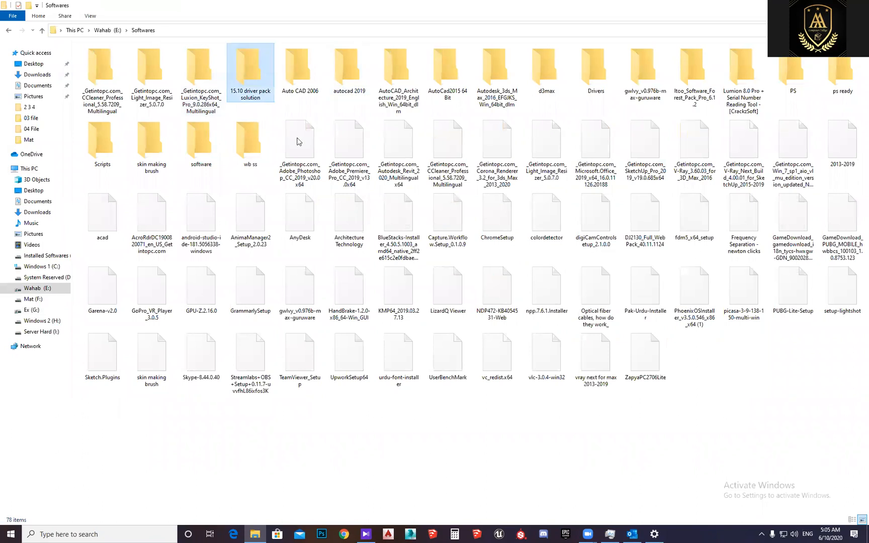
double_click(298, 81)
right_click(253, 177)
click(297, 227)
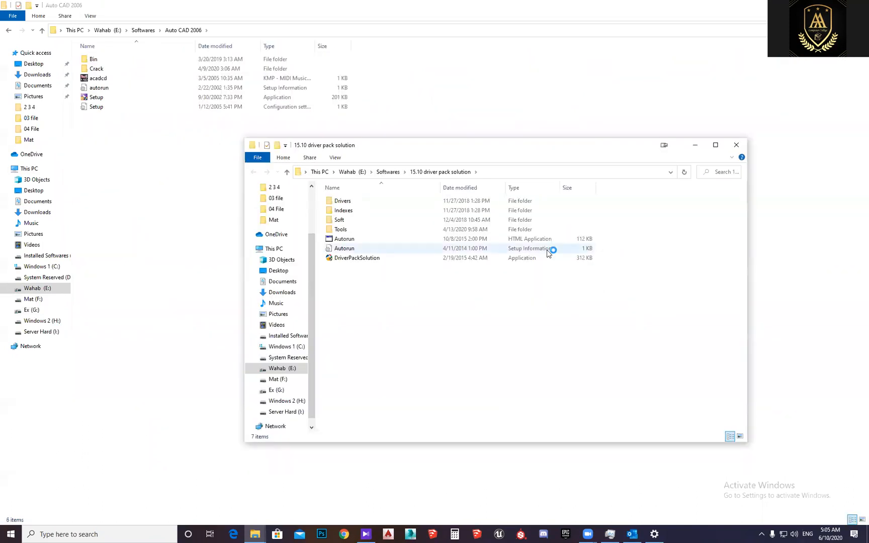
click(735, 146)
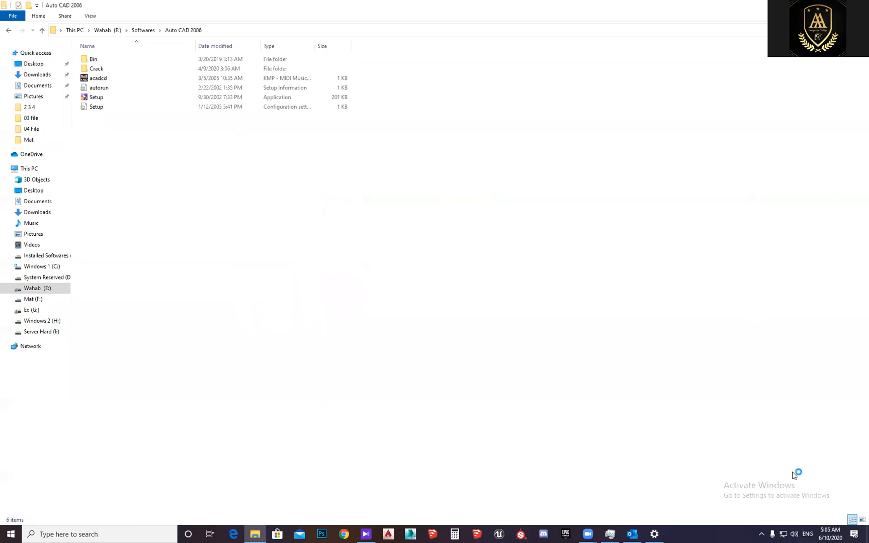
Clear all notifications in the Windows notification centre and expand its quick actions
click(853, 533)
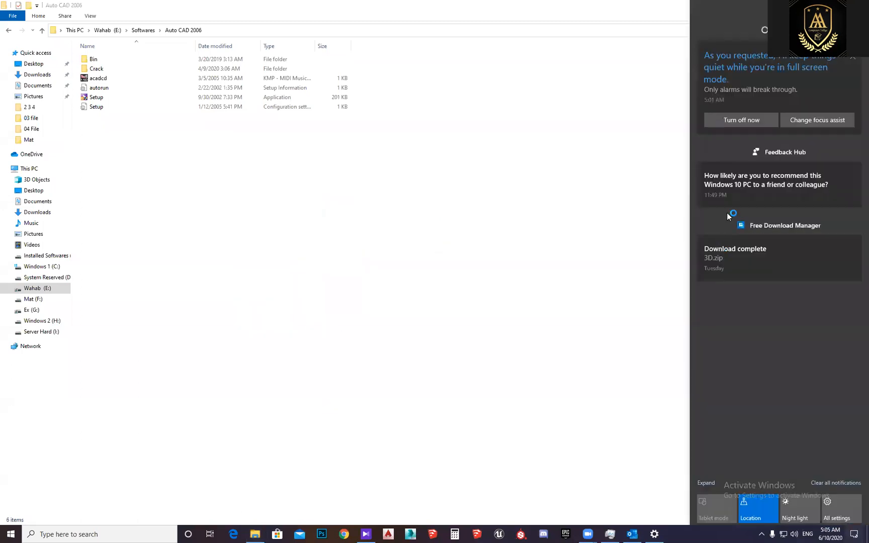
click(829, 483)
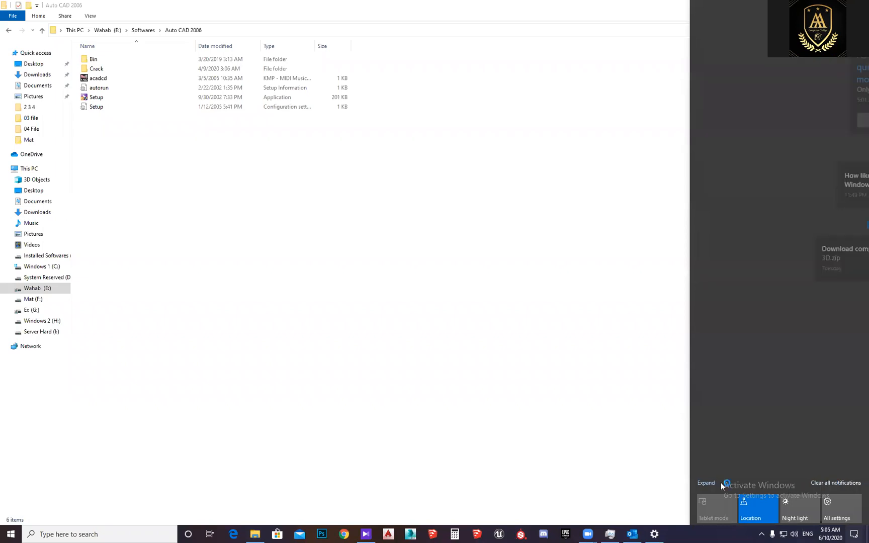
click(707, 483)
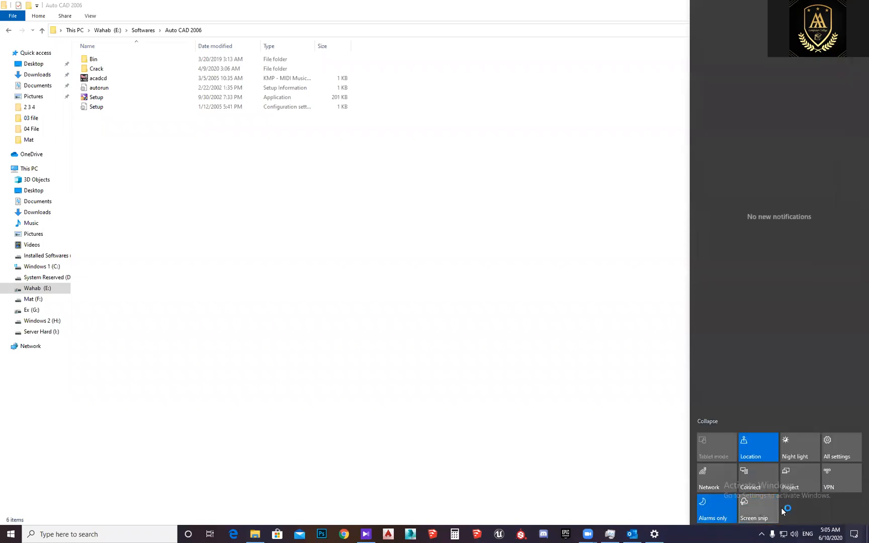
Look through the Windows system settings, including the Sound page
click(841, 452)
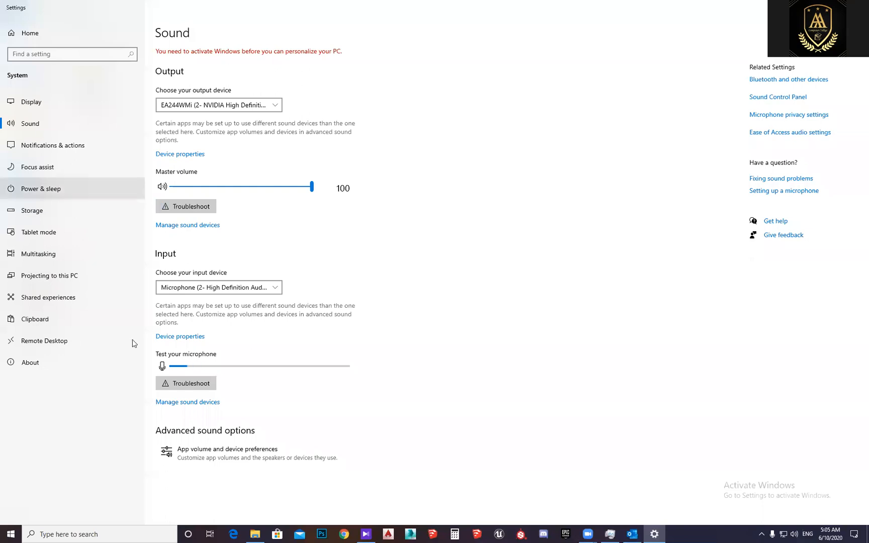
key(alt+F4)
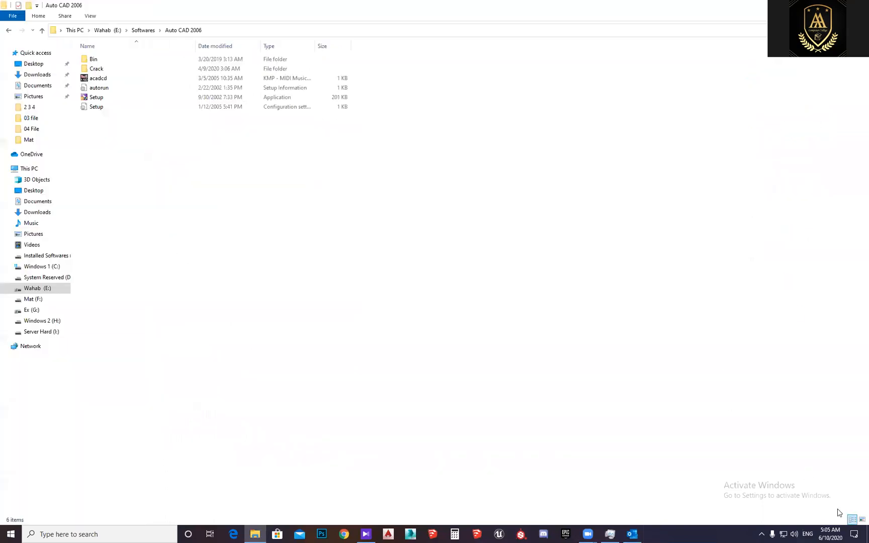
click(855, 534)
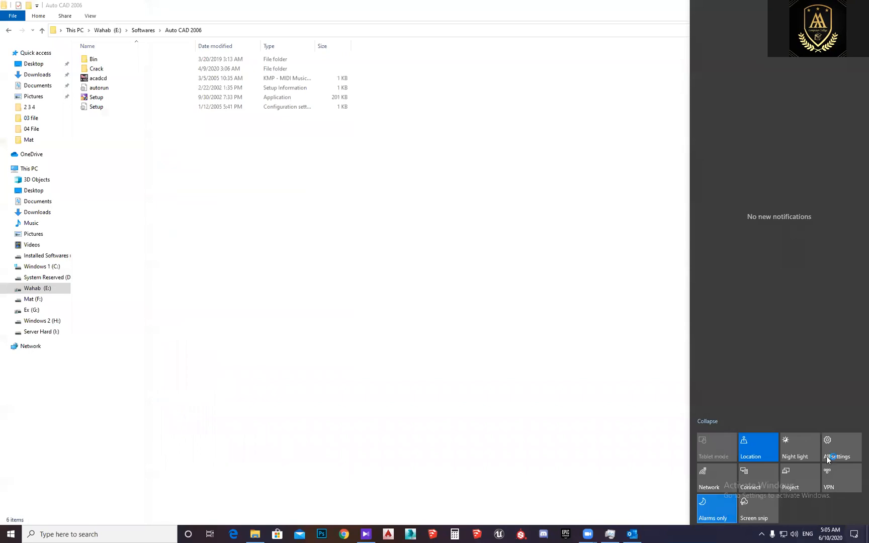
click(836, 446)
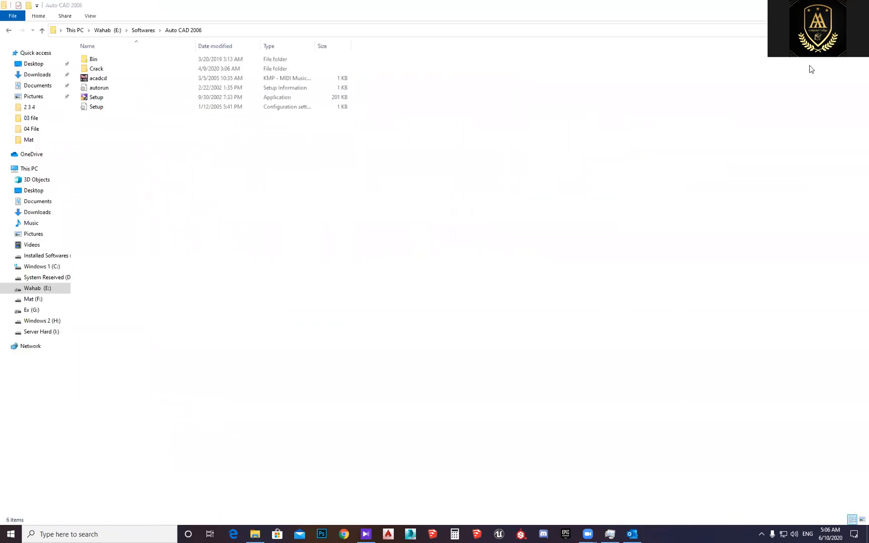
Search Windows for "windows de" and check the Virus & threat protection page of Windows Security
key(super)
text(windows de)
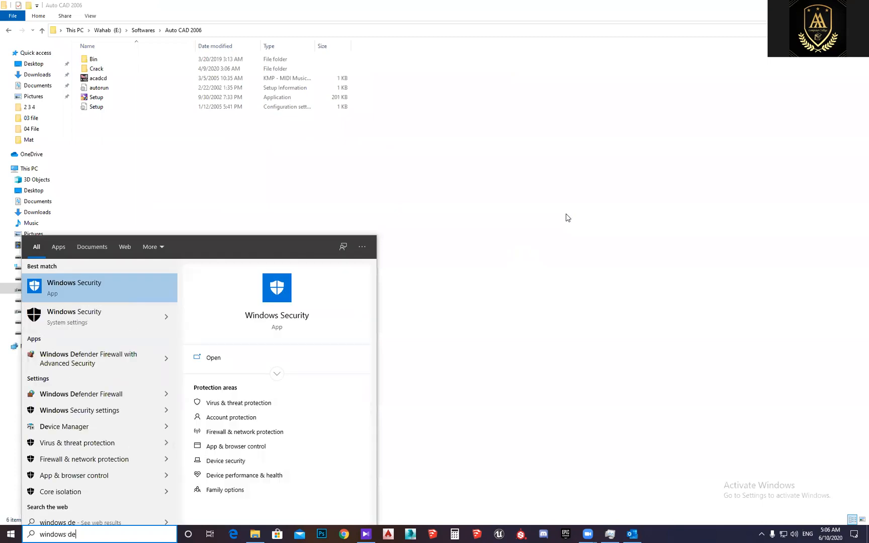
key(Down)
key(Up)
click(238, 403)
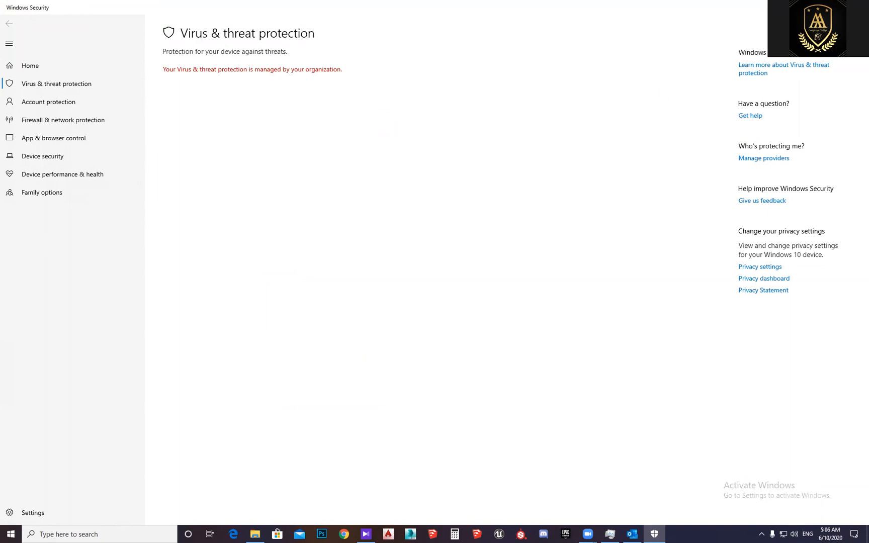
click(858, 7)
Refresh the Auto CAD 2006 folder and launch its Setup application
right_click(208, 229)
click(240, 267)
double_click(96, 98)
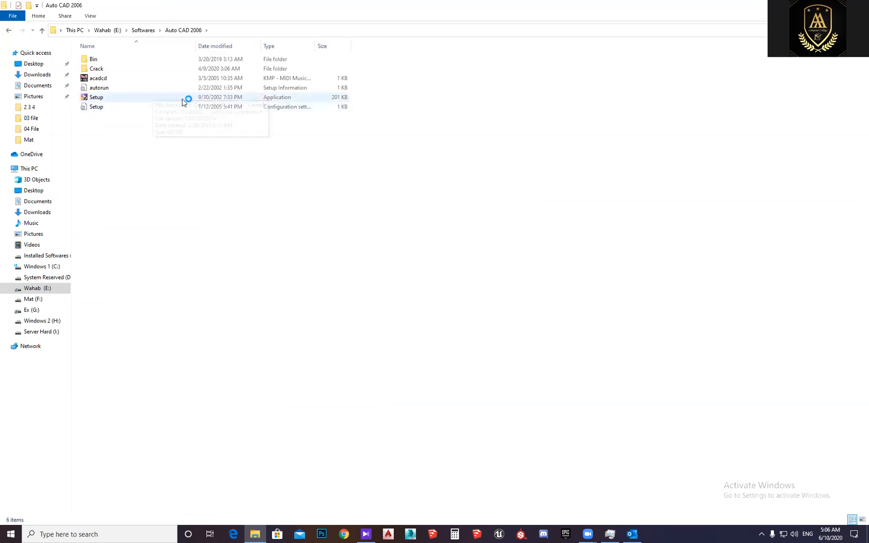
click(159, 100)
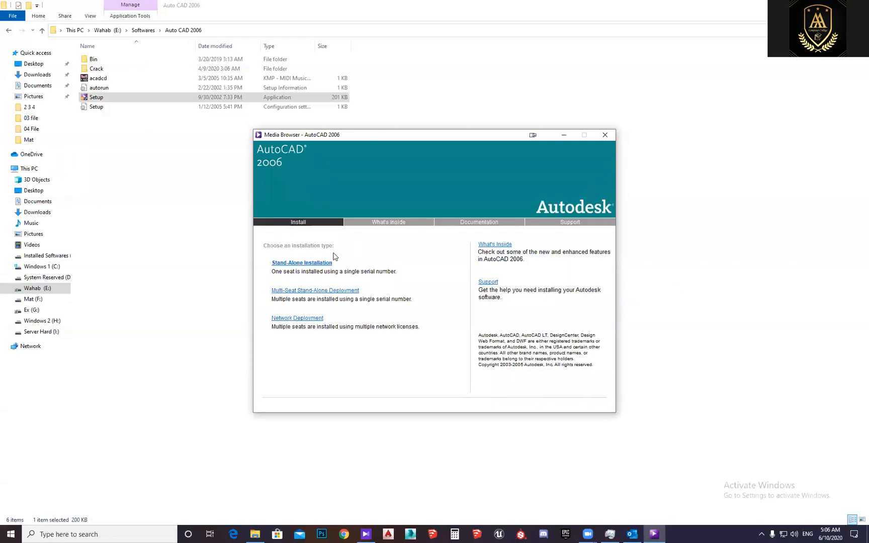
Start the stand-alone installation of AutoCAD 2006 and agree to install the required support components
click(274, 262)
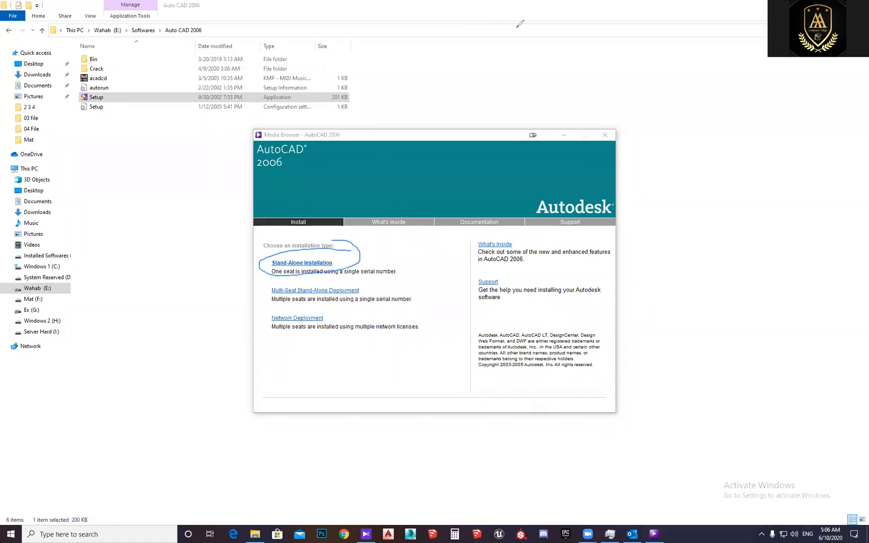
click(538, 64)
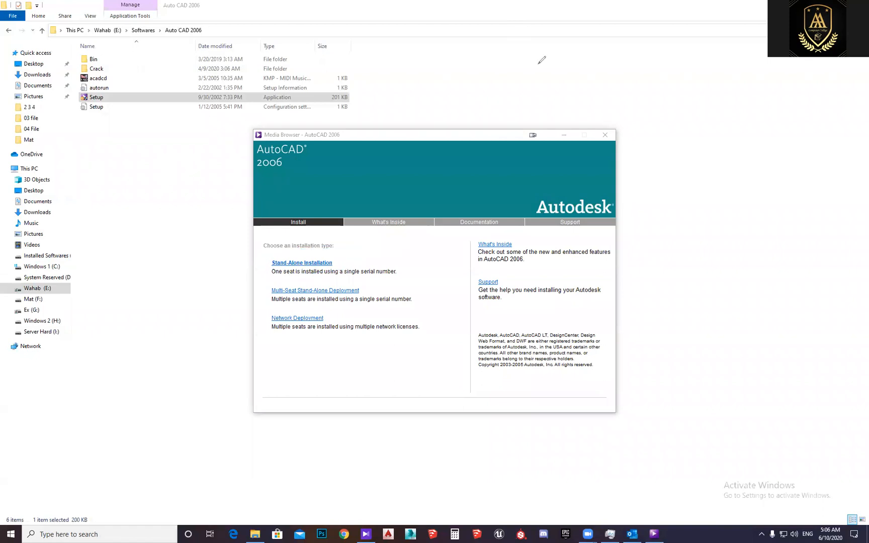
click(302, 263)
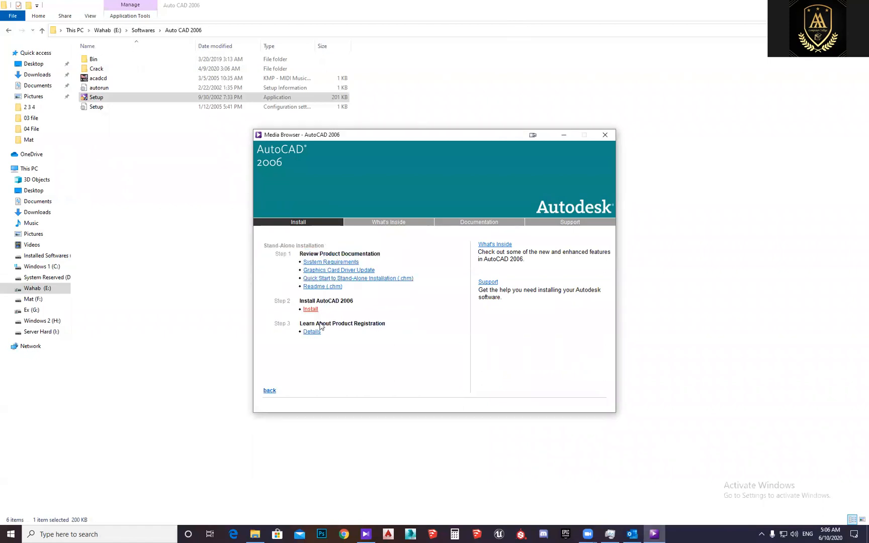
click(311, 309)
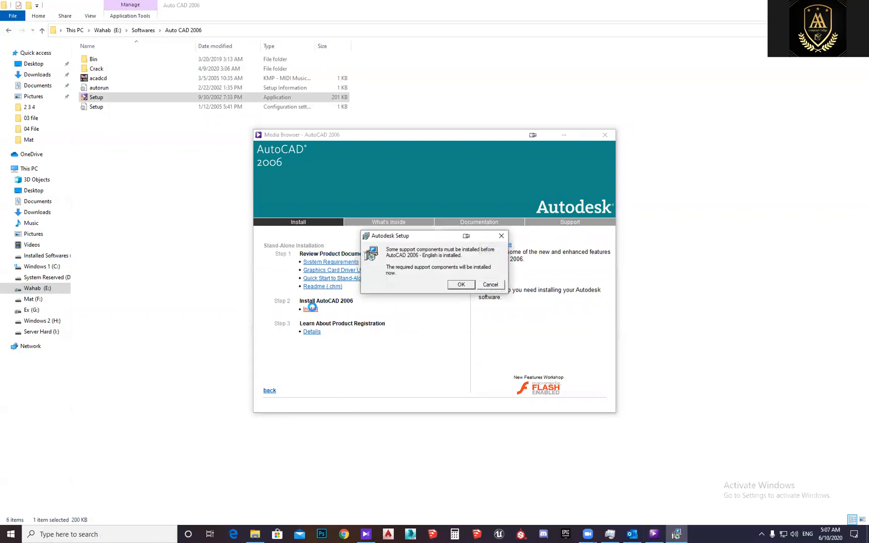
drag(410, 234, 407, 231)
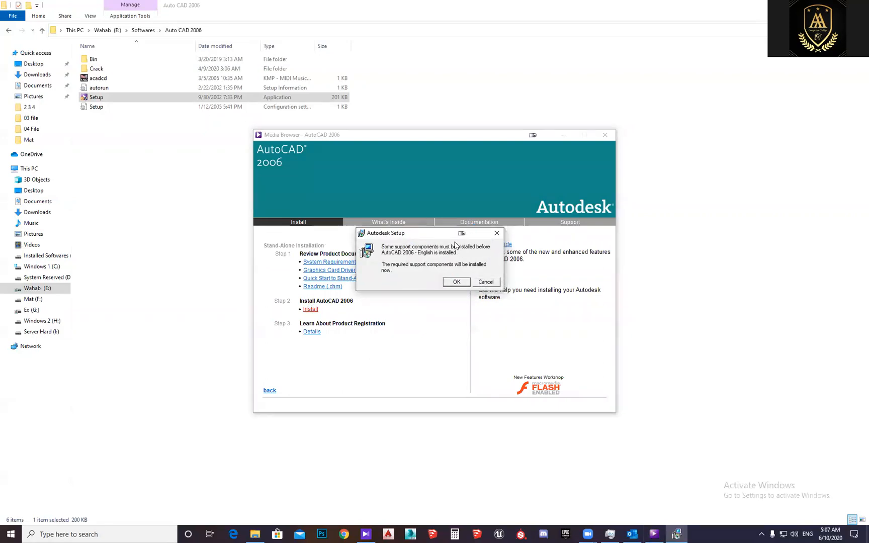
click(459, 282)
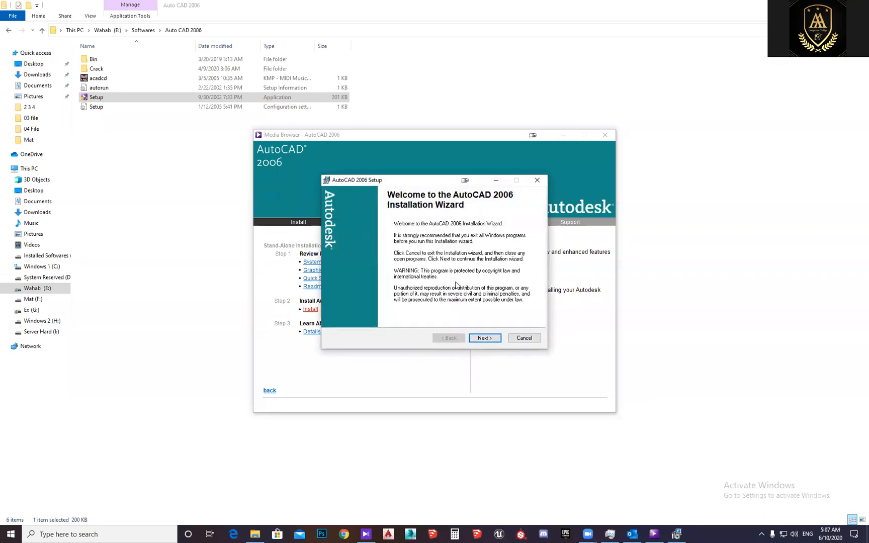
Accept the software license agreement with Pakistan (Urdu) as the country or region and continue
click(485, 337)
click(372, 315)
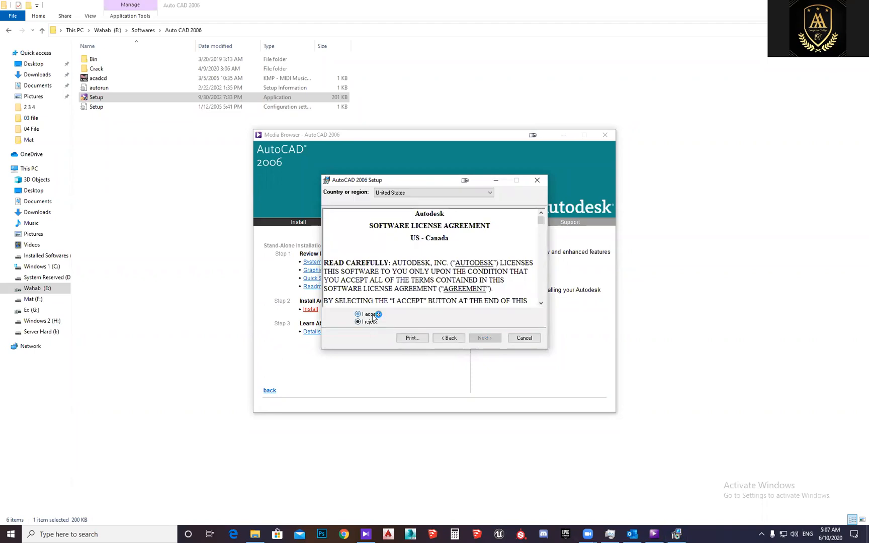
click(410, 192)
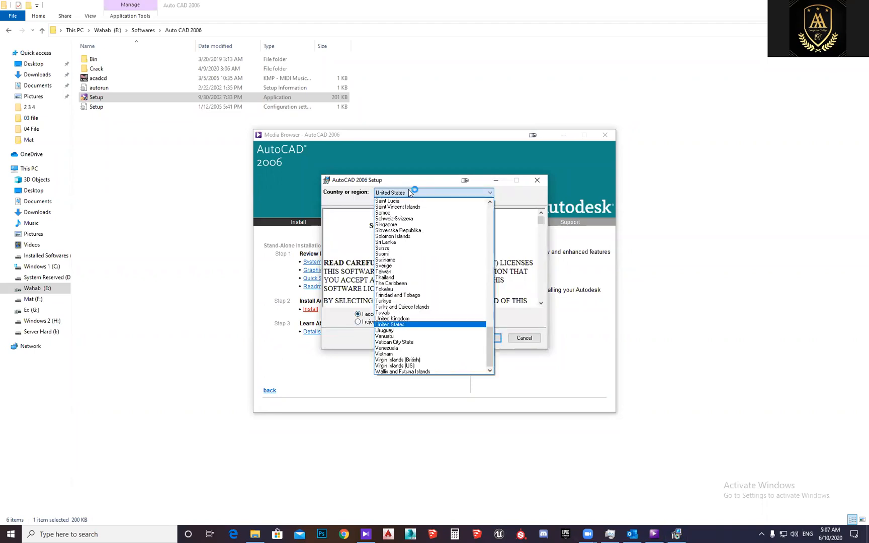
scroll(410, 193, up, 7)
click(429, 200)
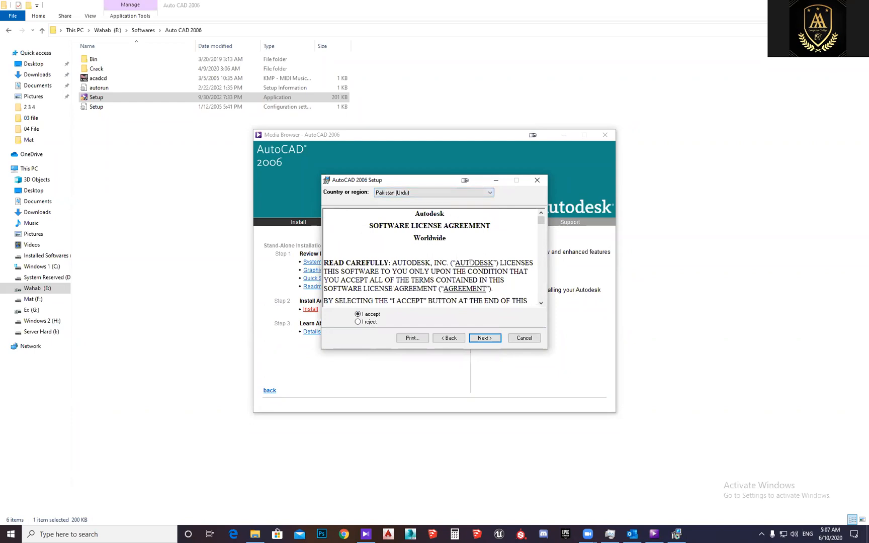
click(495, 338)
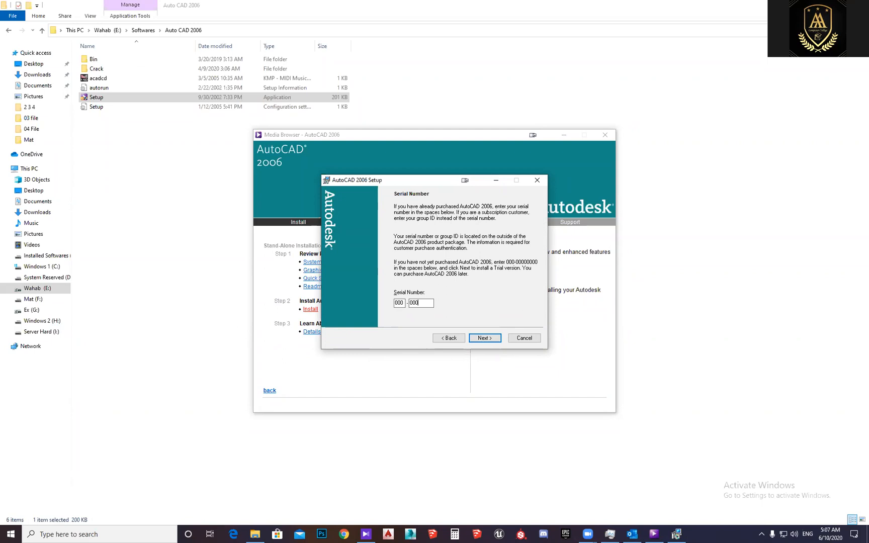
Enter the AutoCAD 2006 serial number and continue to the user information page
key(BackSpace)
key(BackSpace)
key(BackSpace)
key(BackSpace)
key(BackSpace)
key(BackSpace)
key(BackSpace)
key(BackSpace)
key(BackSpace)
key(BackSpace)
mouse_move(410, 303)
mouse_down()
mouse_move(436, 307)
mouse_move(420, 303)
mouse_up()
click(485, 338)
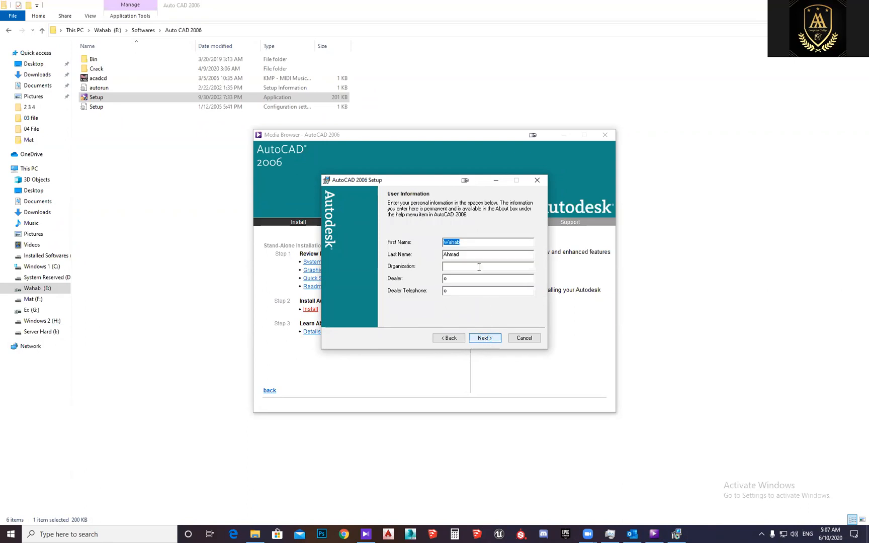
Complete the user information, including the last name and organization, and continue to the installation type
double_click(466, 256)
click(466, 265)
click(480, 338)
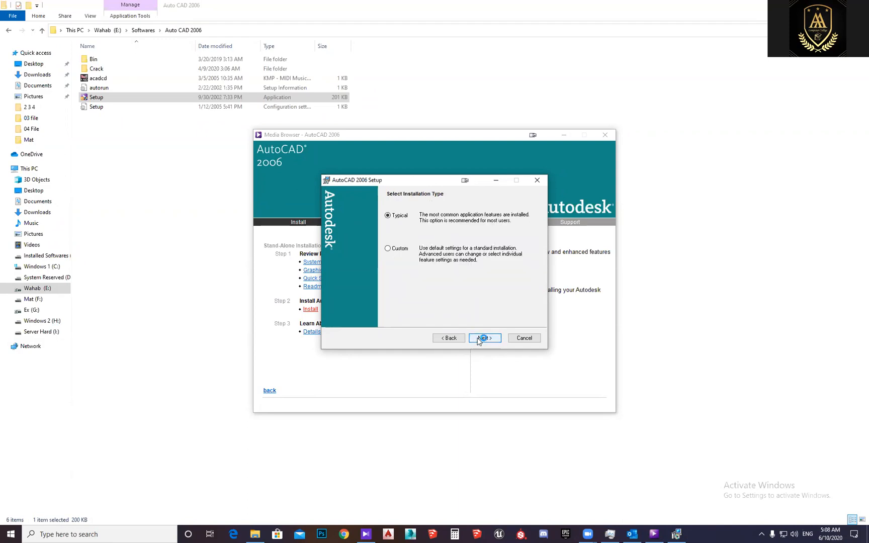
Choose the Custom installation type and continue with the default feature selection
click(403, 215)
drag(391, 231, 385, 240)
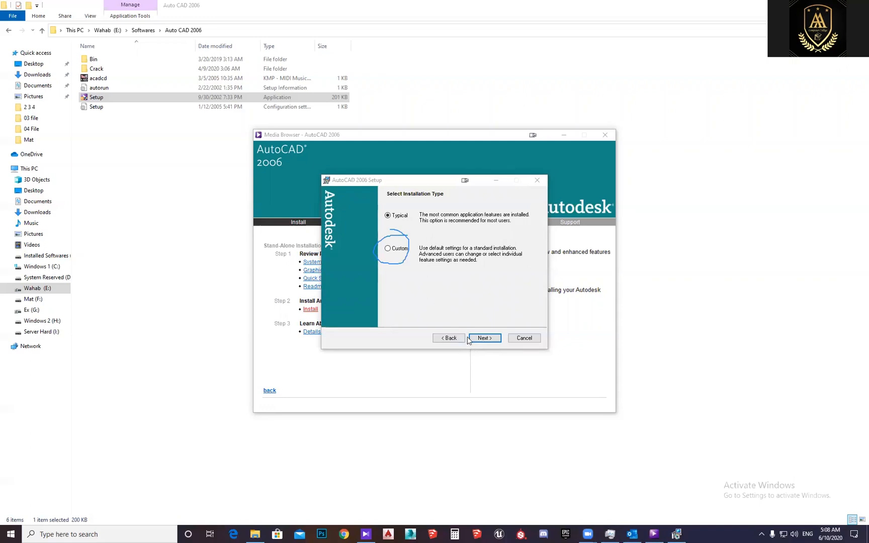
click(402, 248)
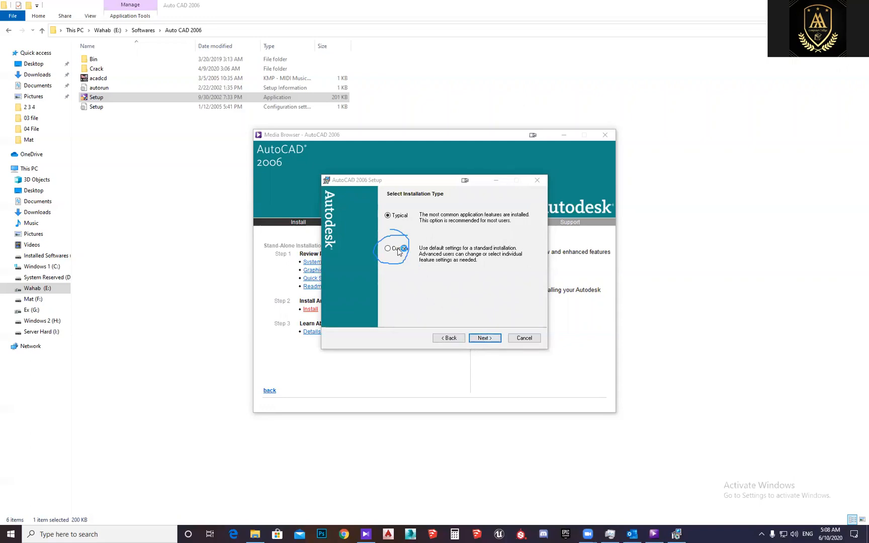
click(494, 337)
scroll(475, 247, down, 4)
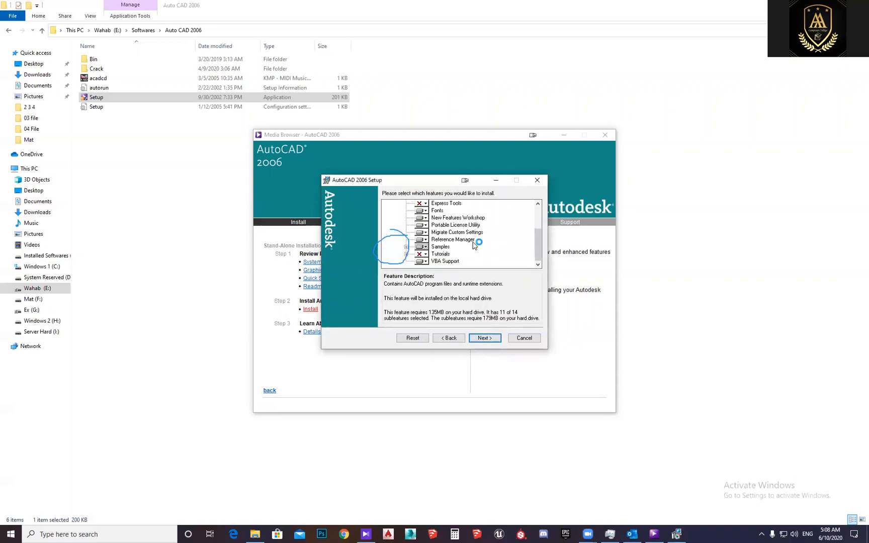
click(481, 338)
Include Express Tools and 3D DWF Publish as optional tools and continue to the destination folder
click(403, 204)
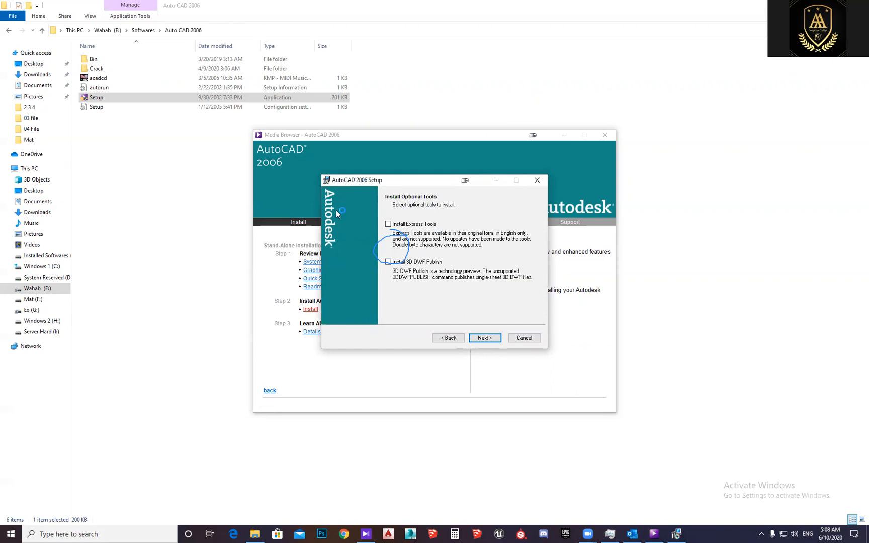
click(388, 224)
click(388, 261)
mouse_move(402, 217)
mouse_down()
mouse_move(386, 247)
mouse_move(393, 278)
mouse_up()
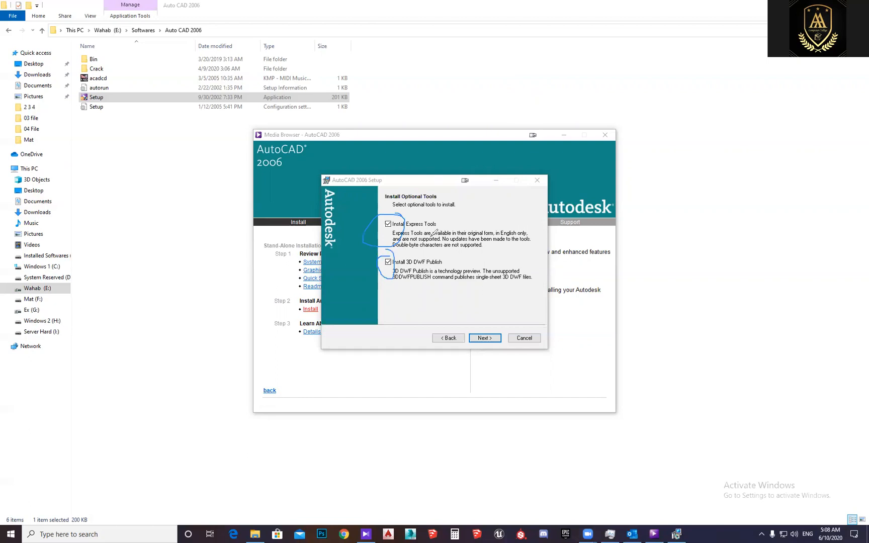
click(480, 338)
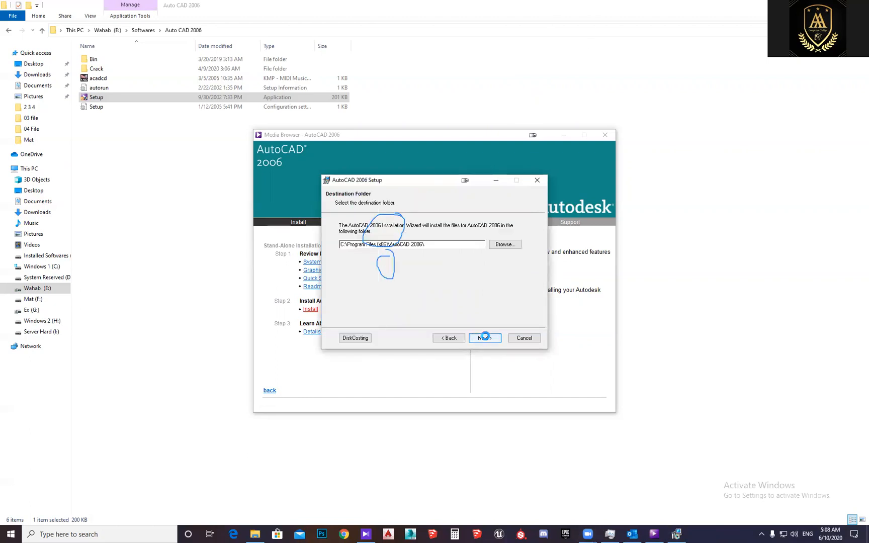
Keep the default destination folder C:\Program Files (x86)\AutoCAD 2006\ and begin the installation
click(485, 338)
click(484, 338)
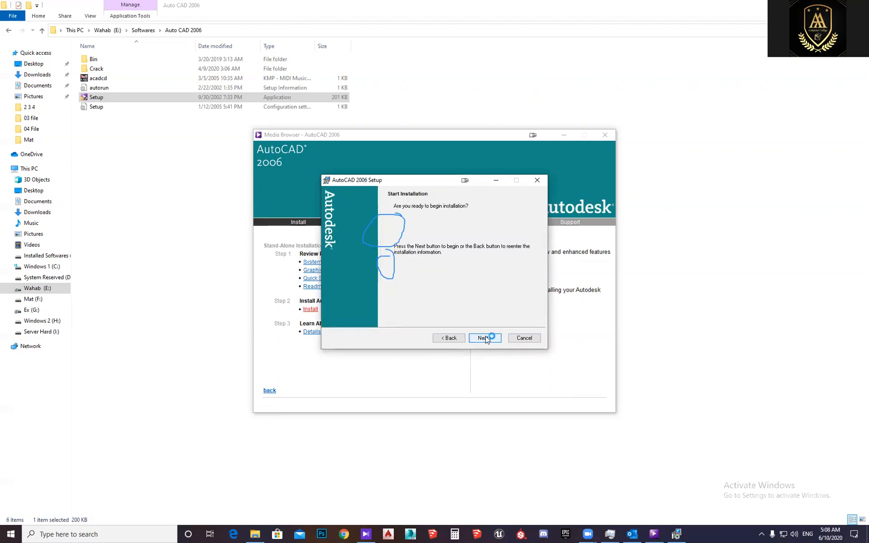
click(484, 338)
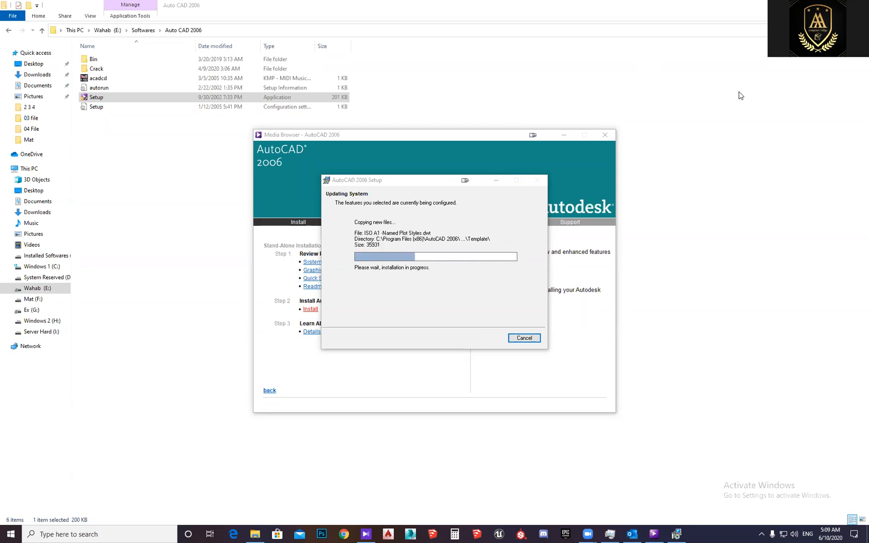
Minimize the file window, finish the AutoCAD 2006 setup and close the Media Browser to return to the desktop
click(817, 5)
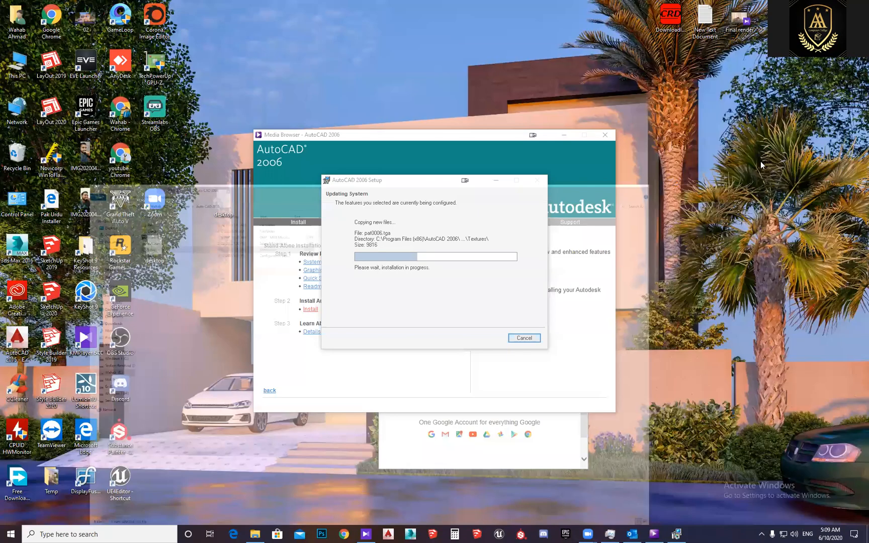
drag(437, 183, 463, 180)
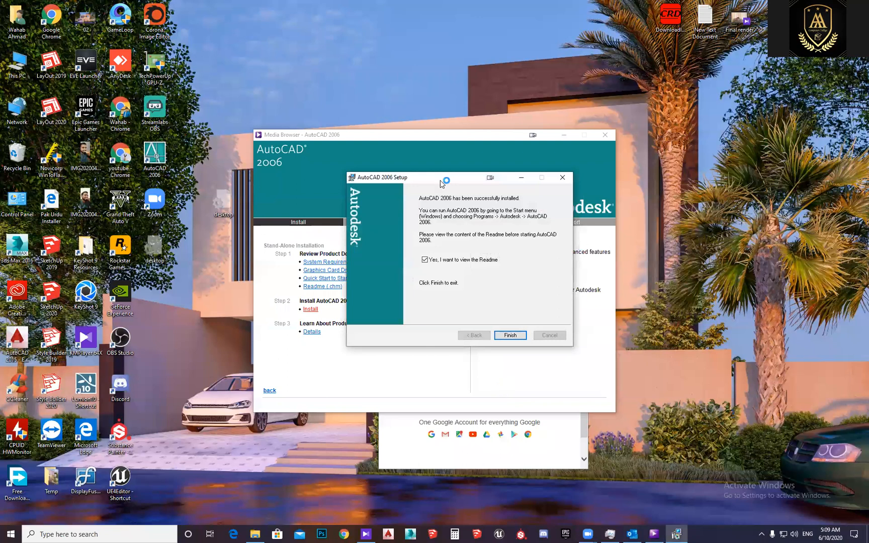
drag(476, 177, 472, 176)
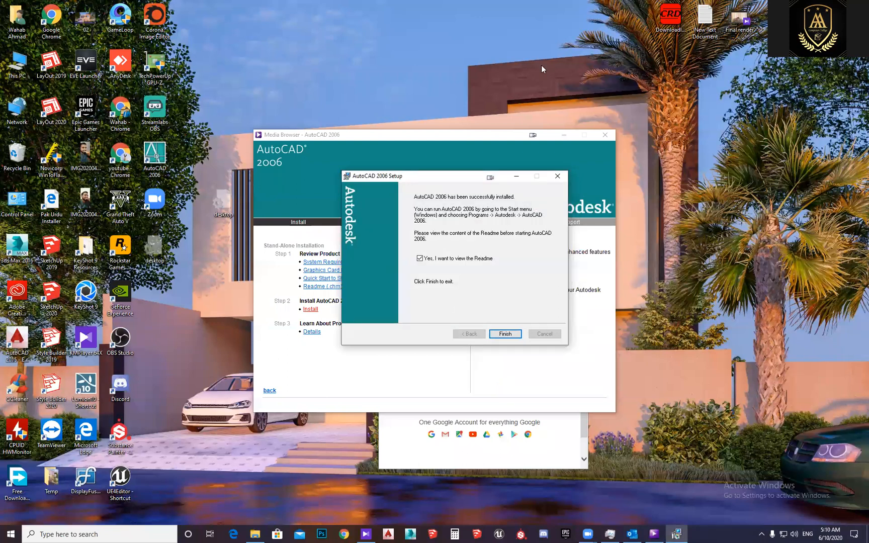
click(505, 333)
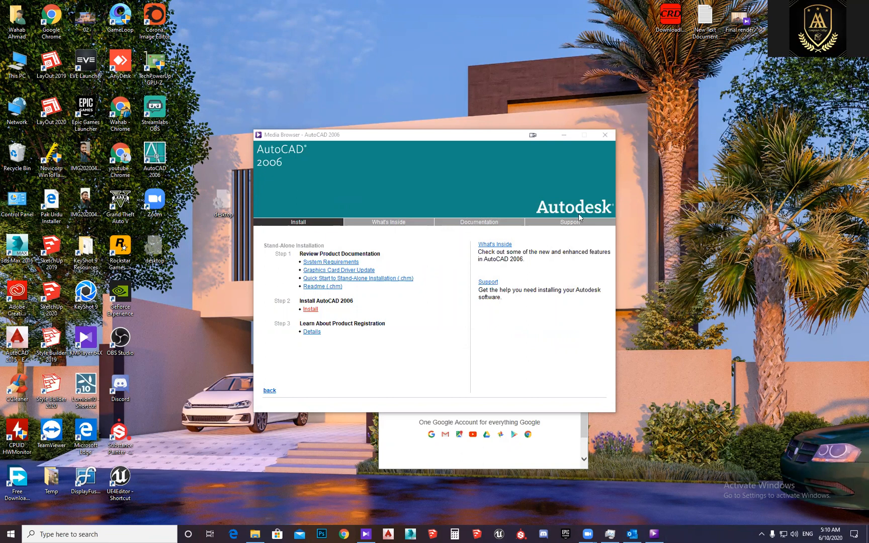
right_click(335, 304)
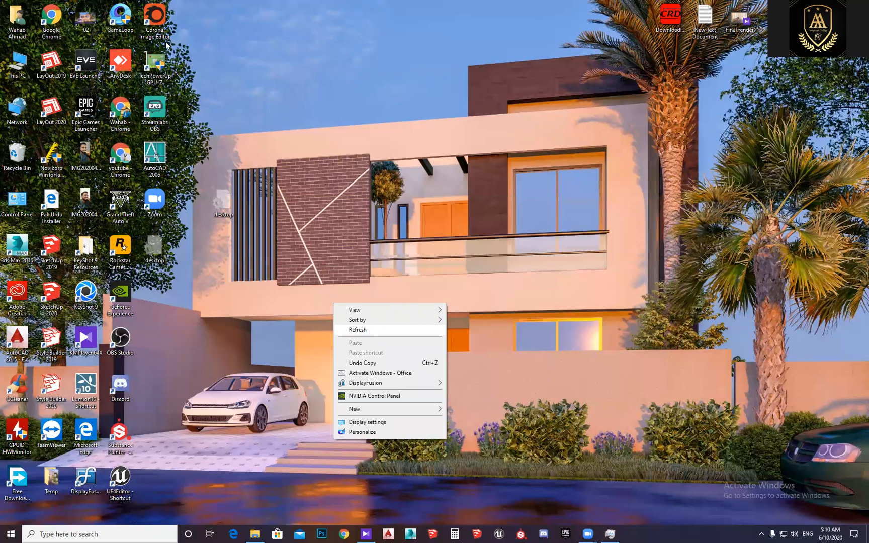
Set the AutoCAD 2006 desktop shortcut to run in compatibility mode for Windows XP (Service Pack 2) and apply the change
click(156, 159)
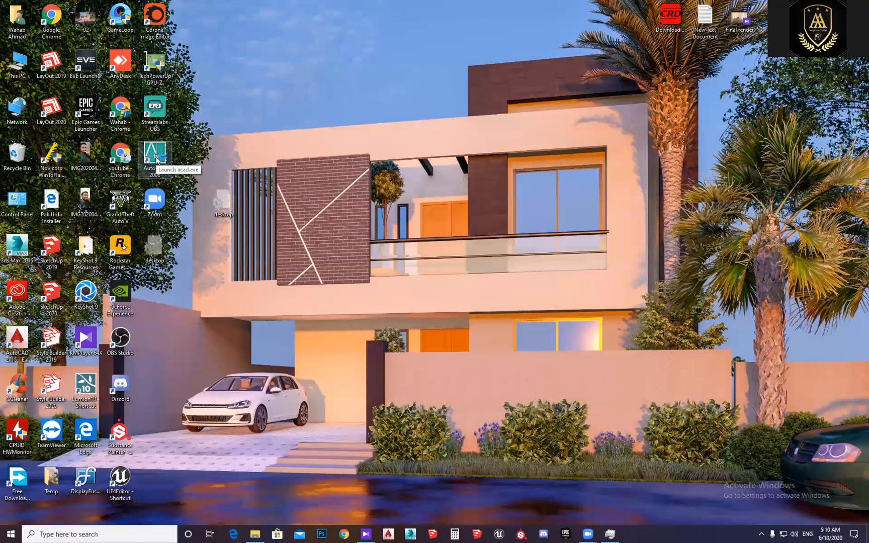
right_click(156, 160)
click(196, 359)
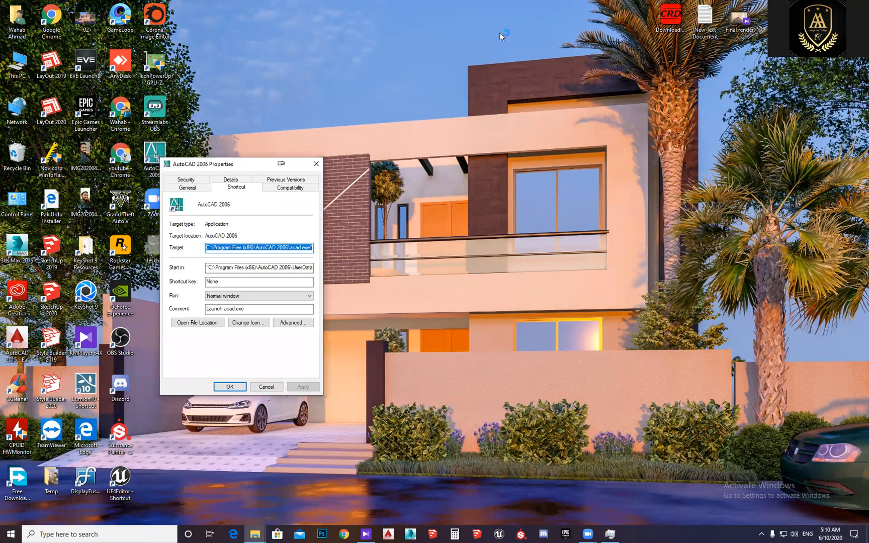
mouse_move(415, 186)
mouse_down()
mouse_move(425, 216)
mouse_move(437, 193)
mouse_up()
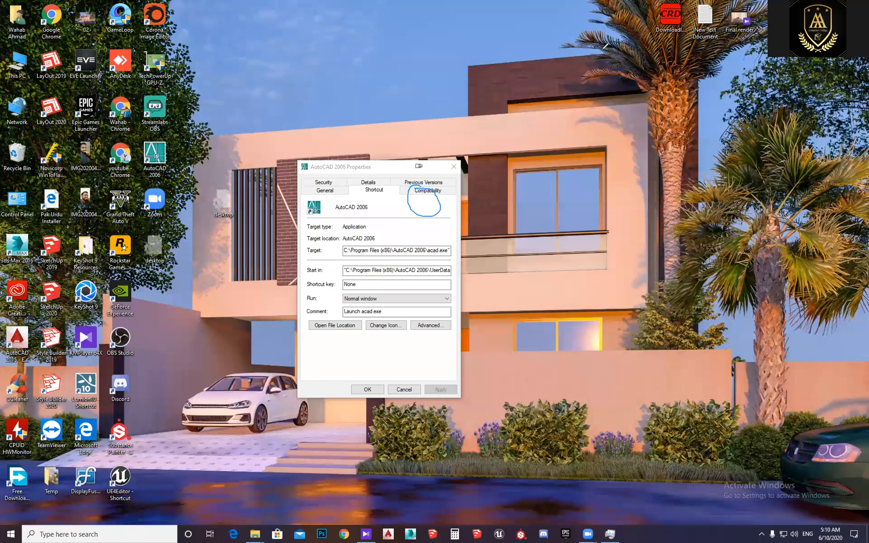
click(432, 189)
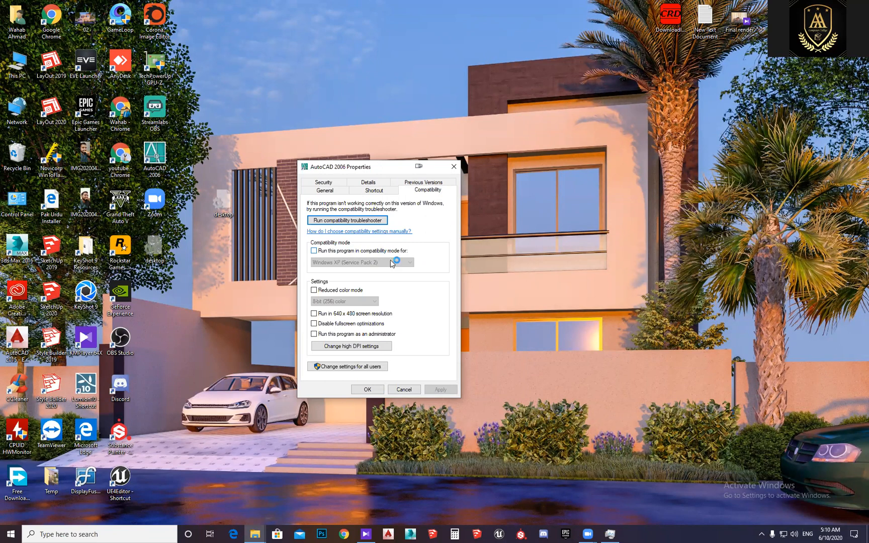
click(438, 257)
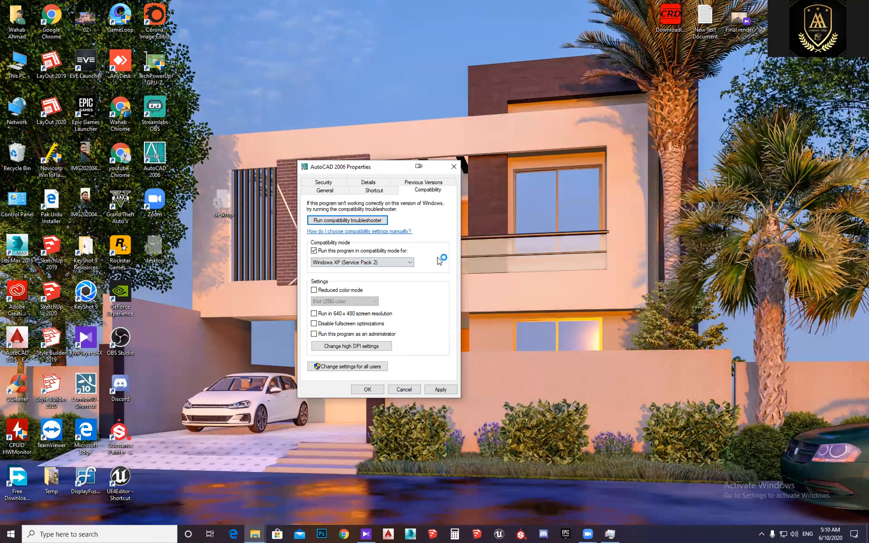
mouse_move(419, 243)
mouse_down()
mouse_move(360, 235)
mouse_move(422, 285)
mouse_move(415, 231)
mouse_up()
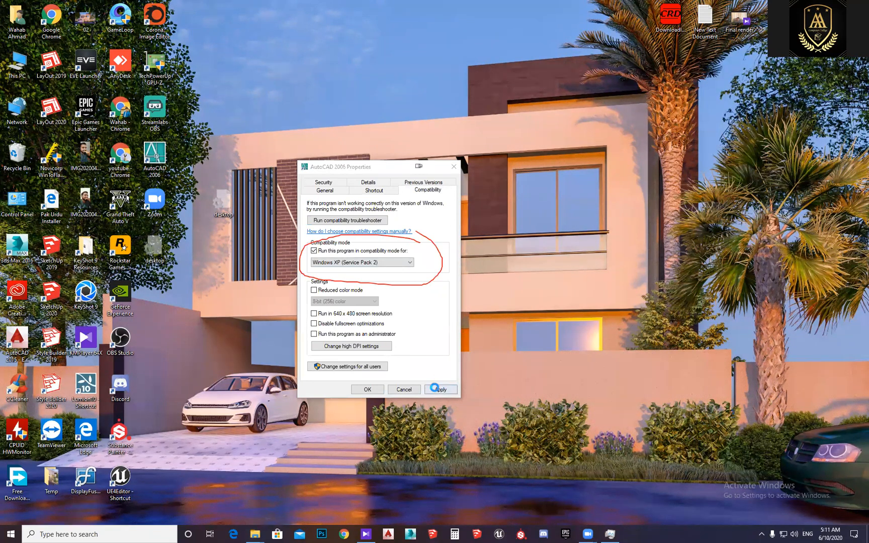
click(439, 389)
click(367, 389)
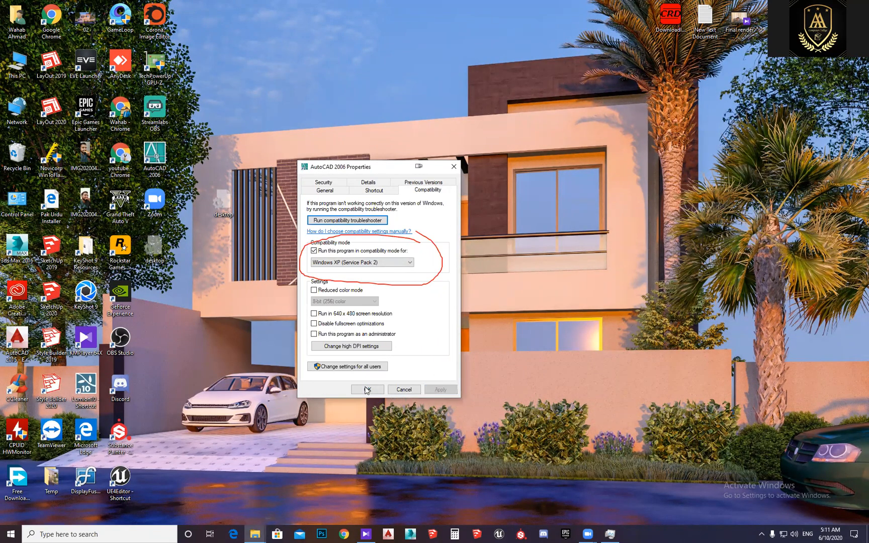
right_click(550, 306)
click(540, 302)
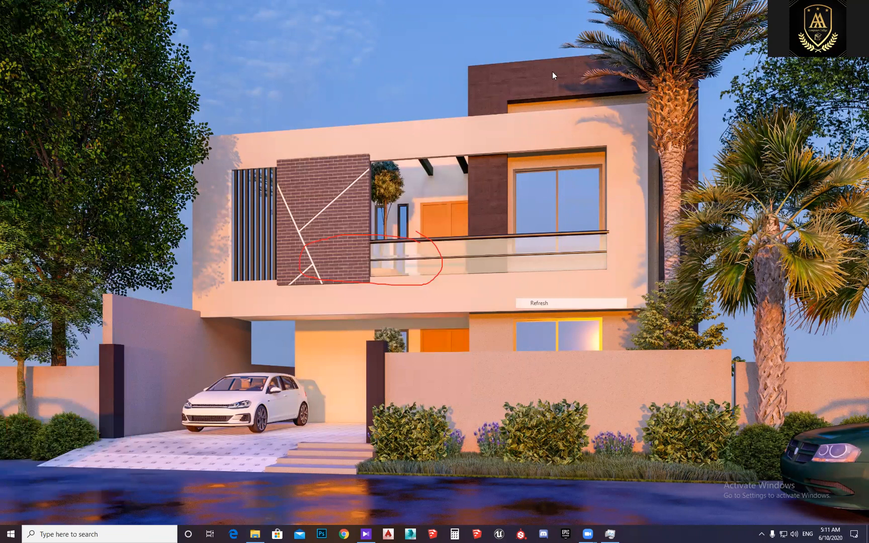
right_click(310, 228)
click(333, 252)
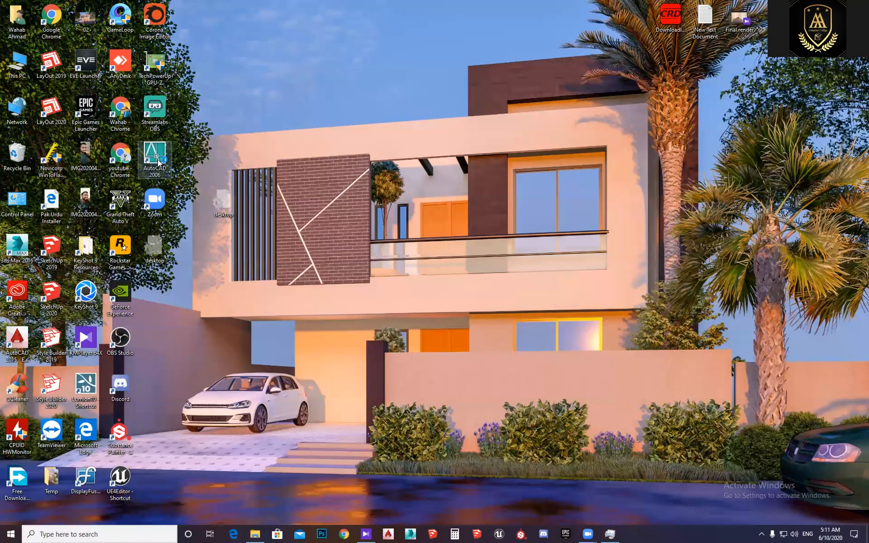
Launch AutoCAD 2006, dismiss the license error and continue with the option to activate the product
double_click(158, 162)
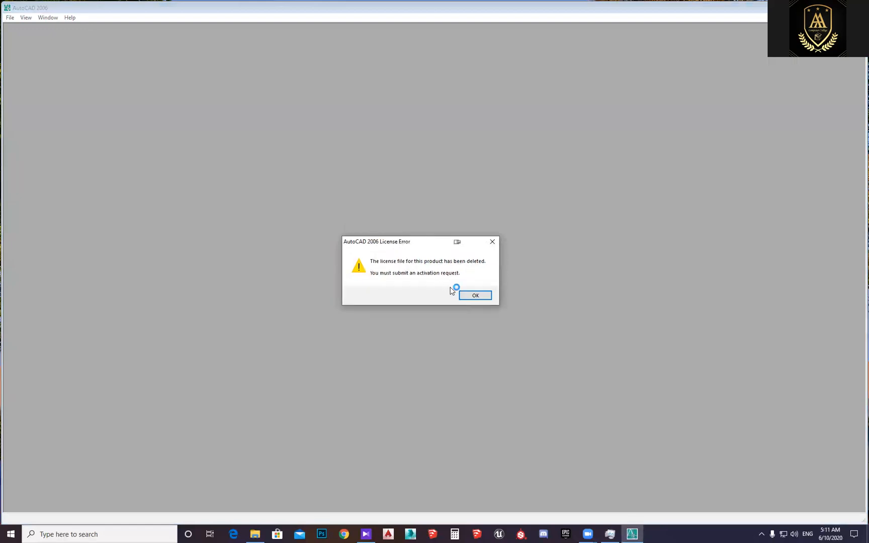
click(469, 296)
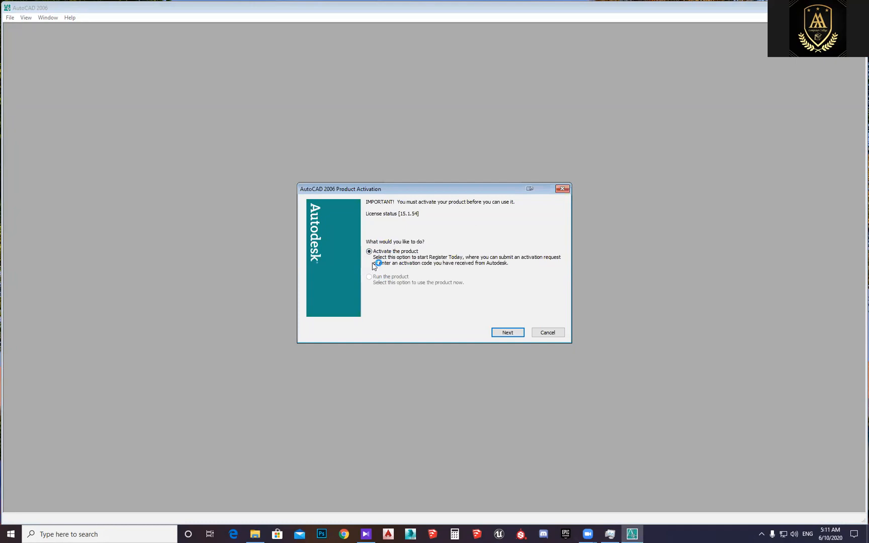
click(504, 333)
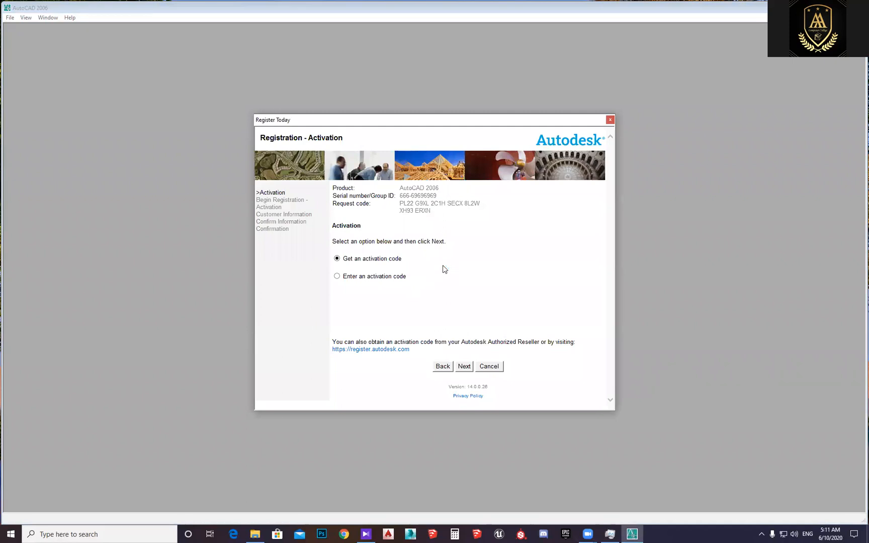
Copy the full request code from the Register Today activation page
drag(333, 203, 361, 205)
click(453, 220)
drag(430, 210, 400, 207)
key(ctrl+c)
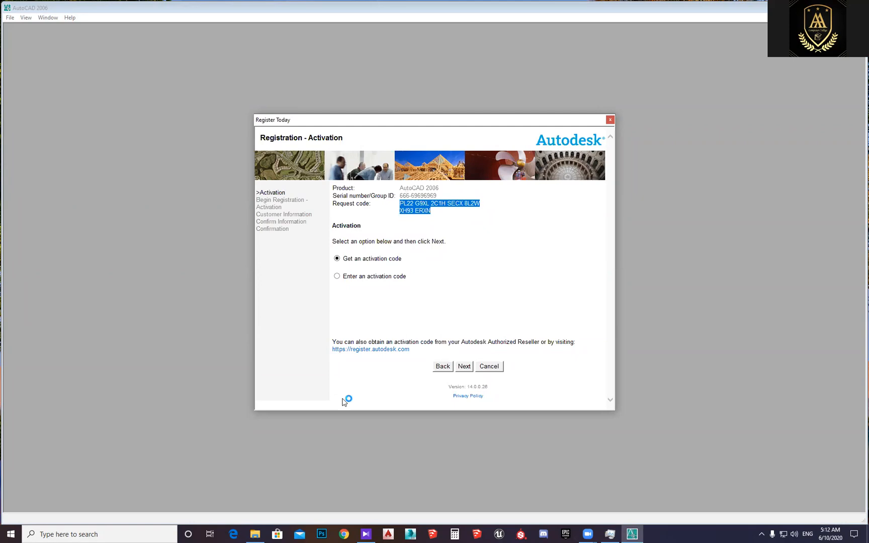
Switch to File Explorer and run the keygen application in the Crack folder as administrator
click(259, 533)
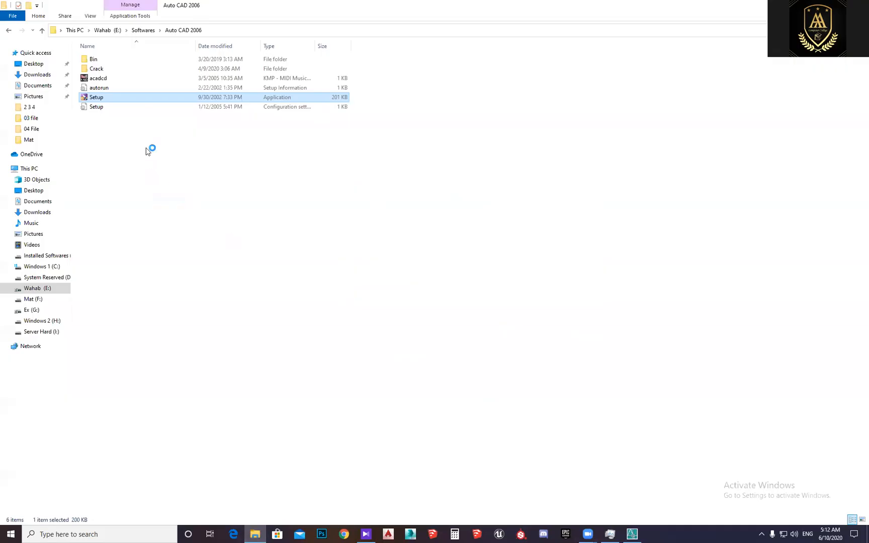
right_click(184, 219)
click(209, 255)
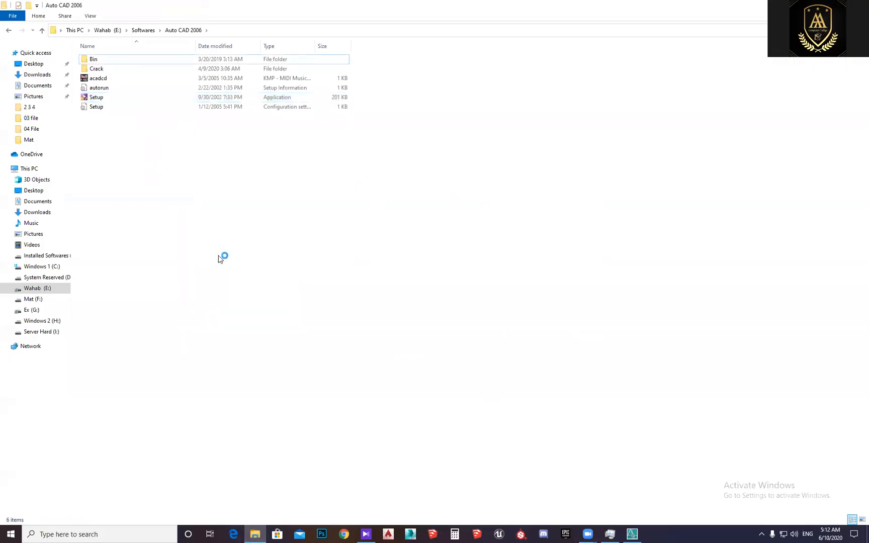
click(107, 72)
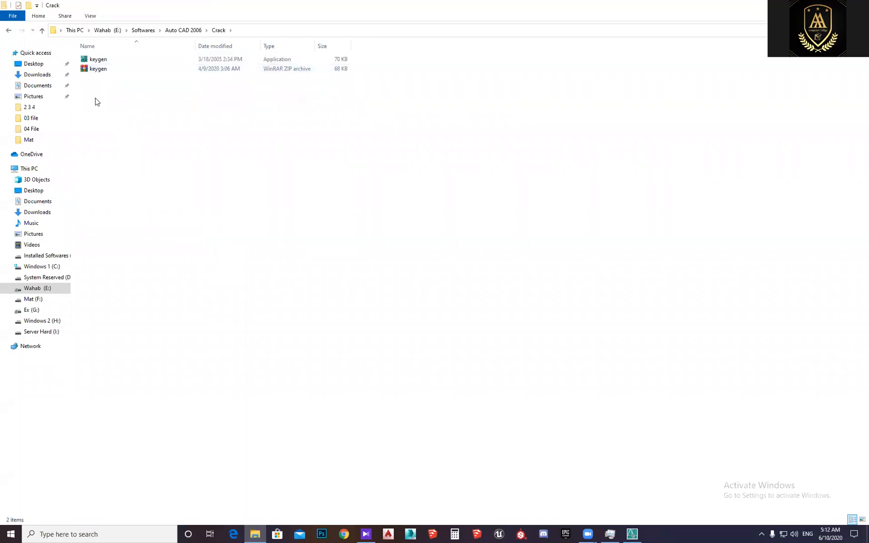
right_click(124, 60)
click(108, 61)
right_click(108, 61)
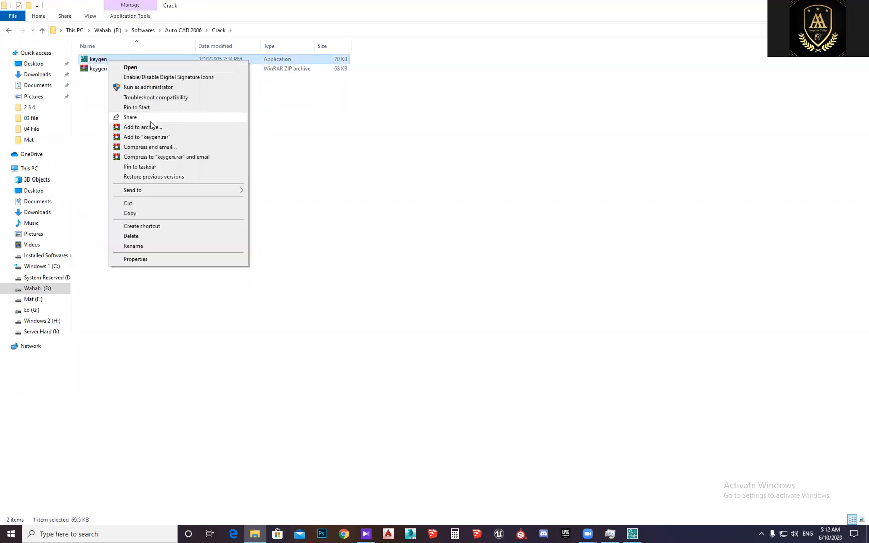
click(146, 87)
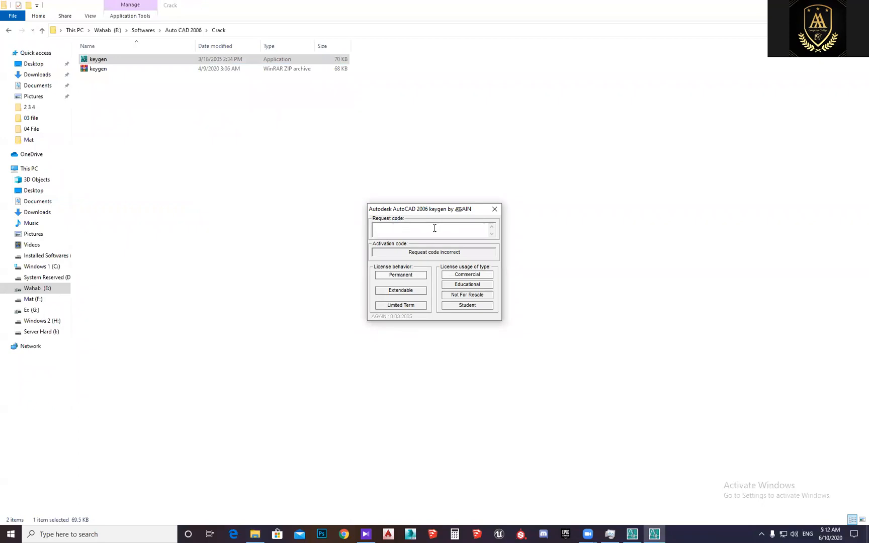
Paste the request code into the keygen and copy the generated activation code
key(ctrl+v)
drag(407, 253, 460, 253)
key(ctrl+c)
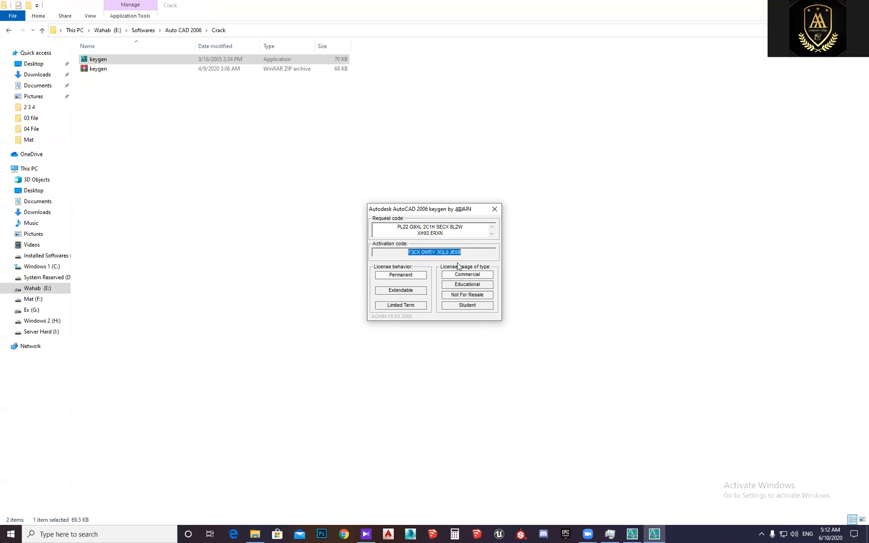
Return to the AutoCAD registration window, move the keygen aside and continue with the option to enter an activation code
click(633, 533)
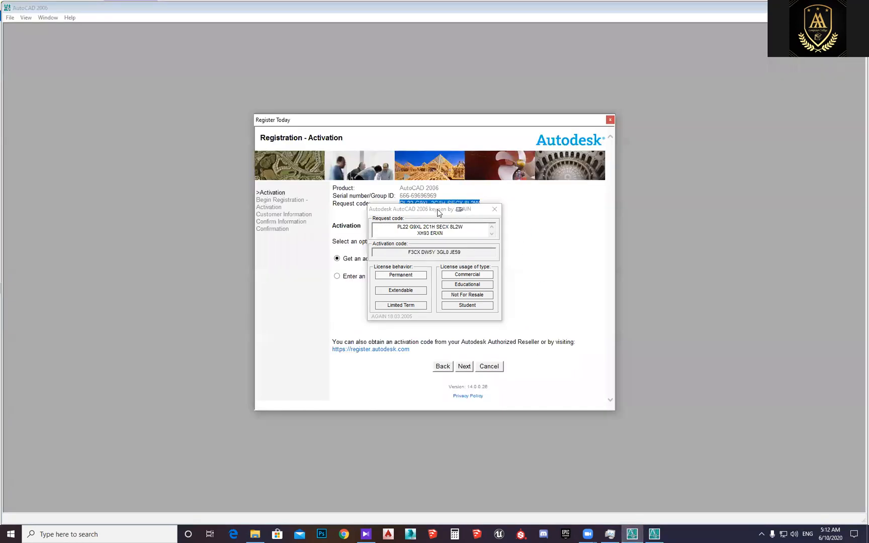
click(452, 211)
drag(453, 212, 709, 185)
drag(448, 122, 407, 116)
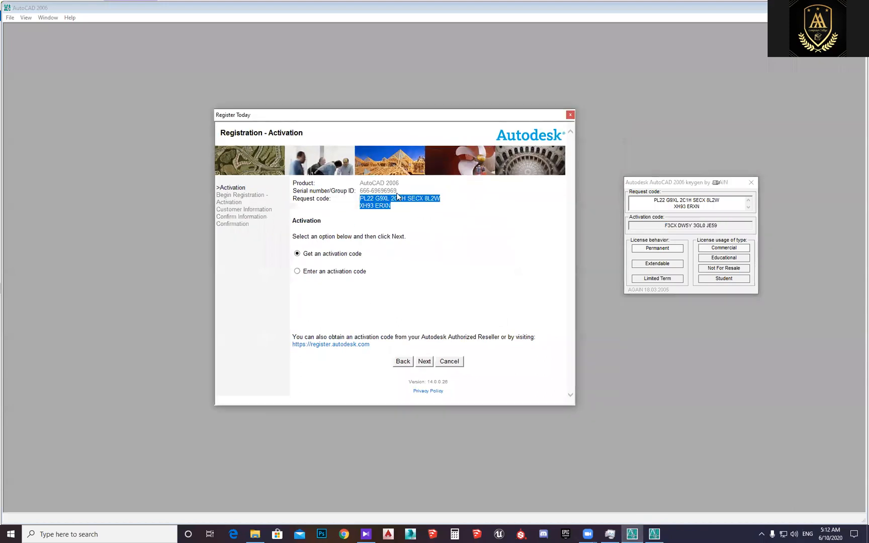
click(325, 273)
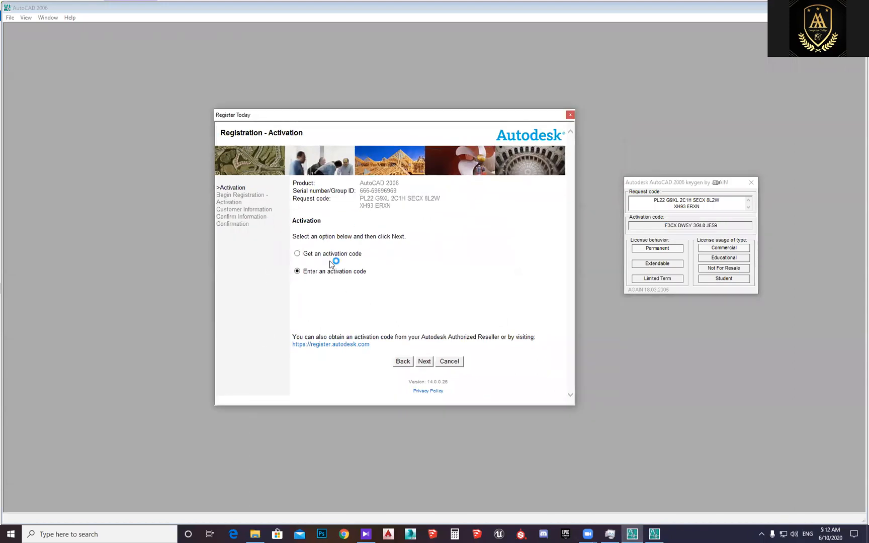
click(424, 361)
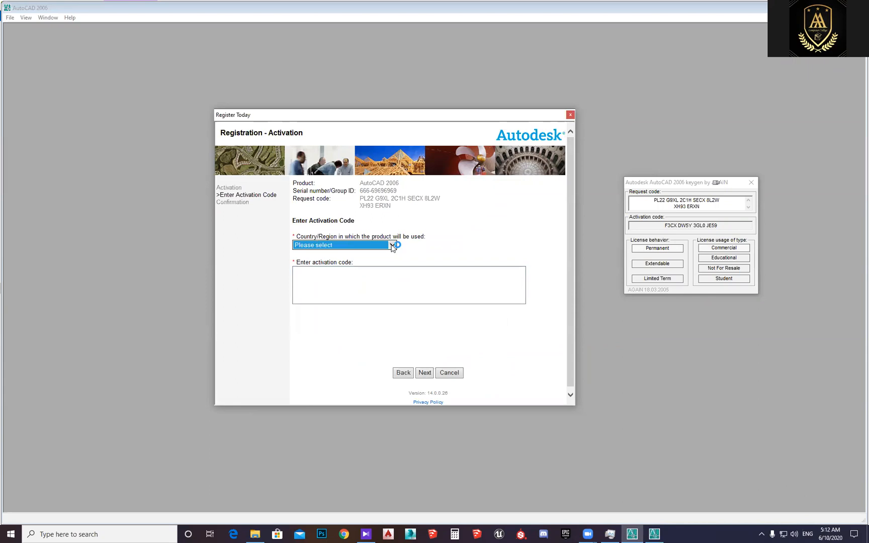
Set the country of use to Pakistan, paste the activation code into its field and submit the activation
click(392, 245)
key(p)
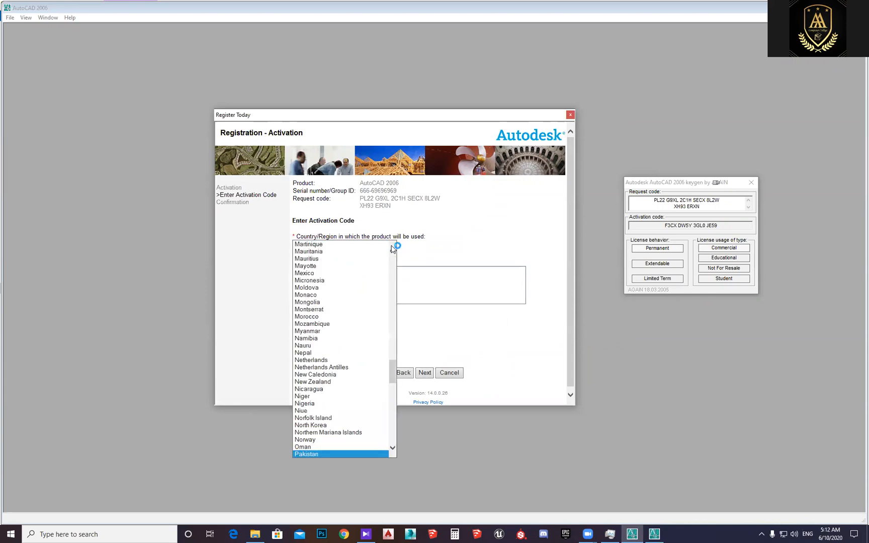
click(306, 454)
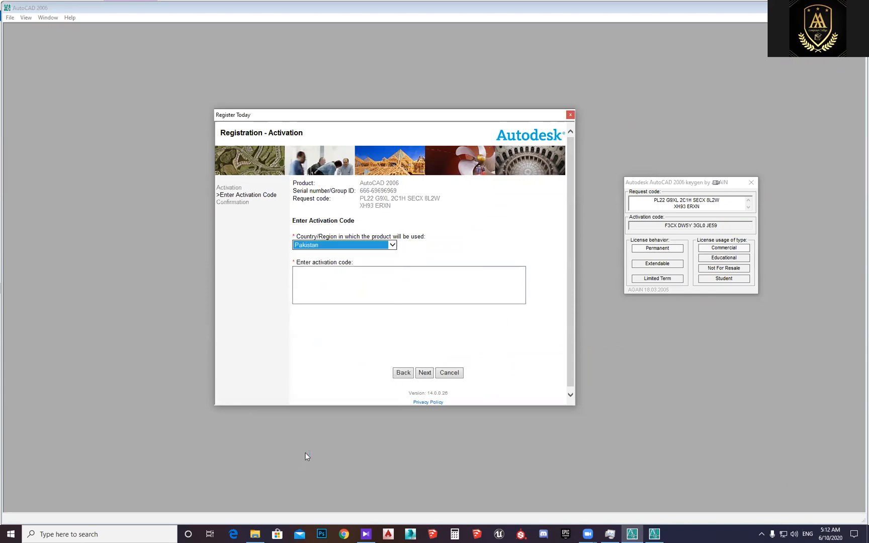
click(347, 275)
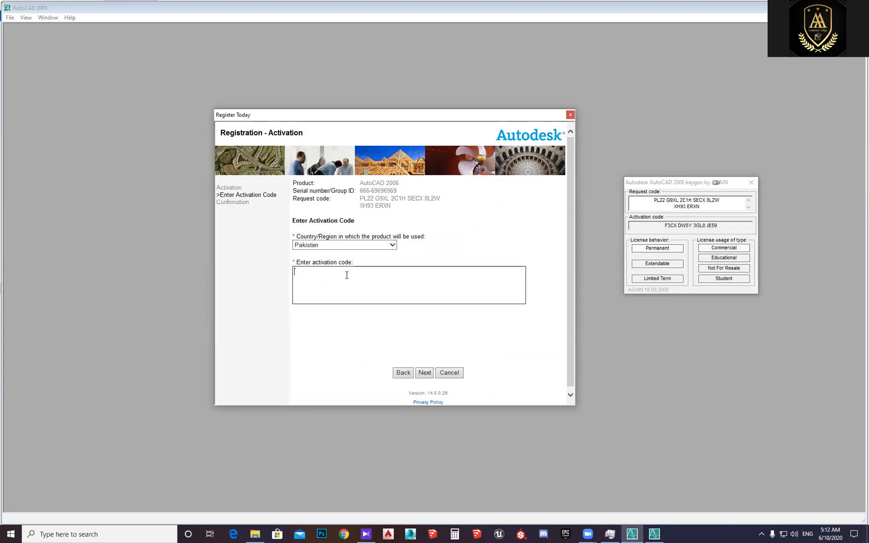
key(ctrl+v)
click(425, 373)
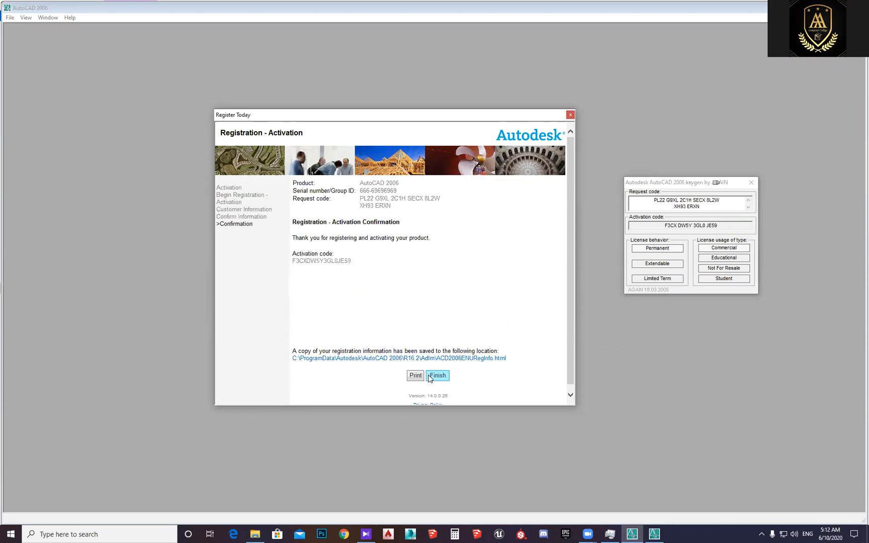
Finish the registration and dismiss the New Features Workshop with the option not to show it again
drag(291, 238, 430, 241)
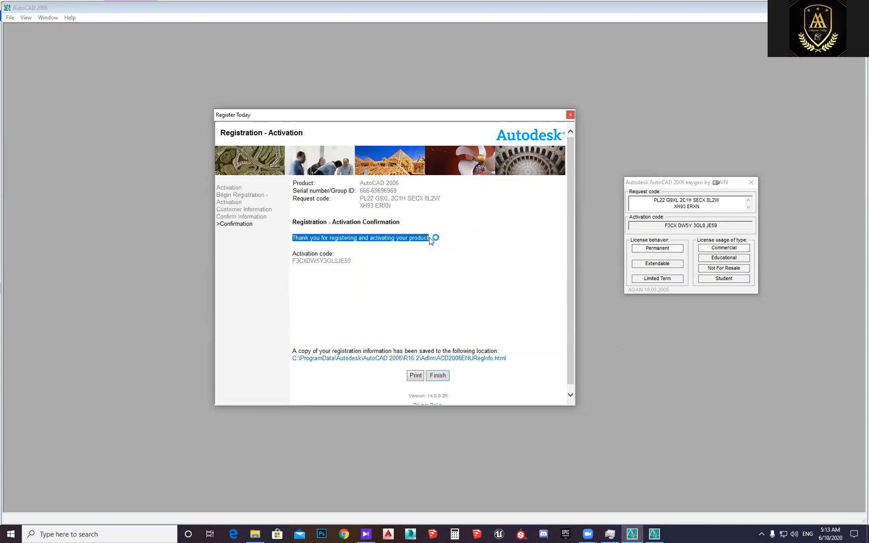
click(441, 376)
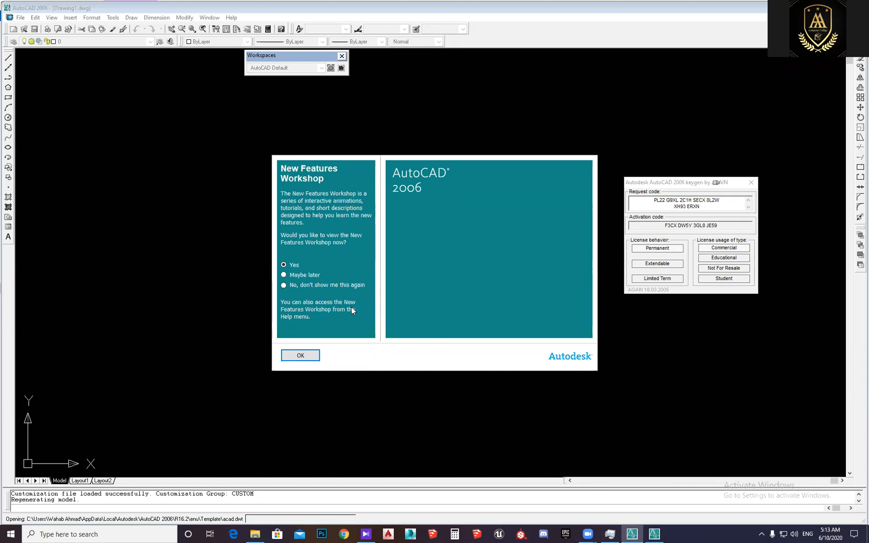
click(283, 285)
click(303, 356)
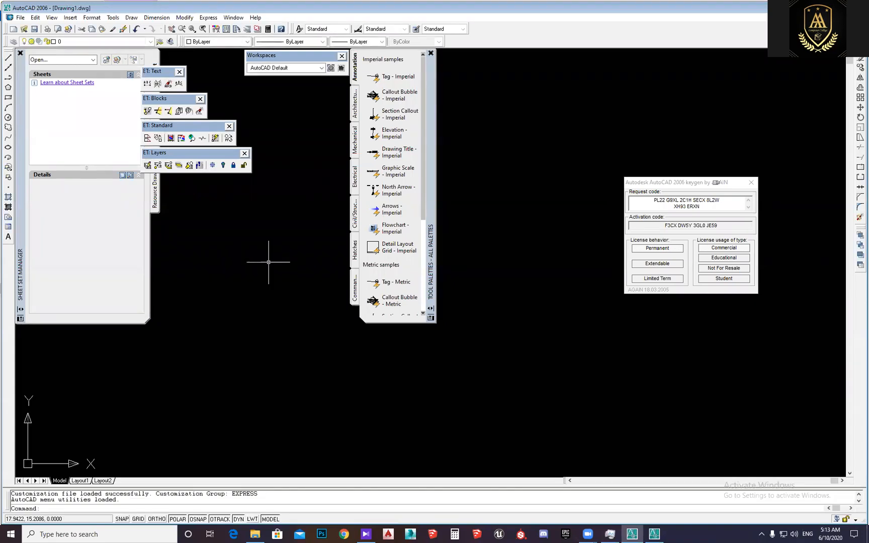
Close the keygen, the Sheet Set Manager, the Tool Palettes and the floating Express Tools and Workspaces toolbars
drag(645, 183, 607, 176)
click(708, 171)
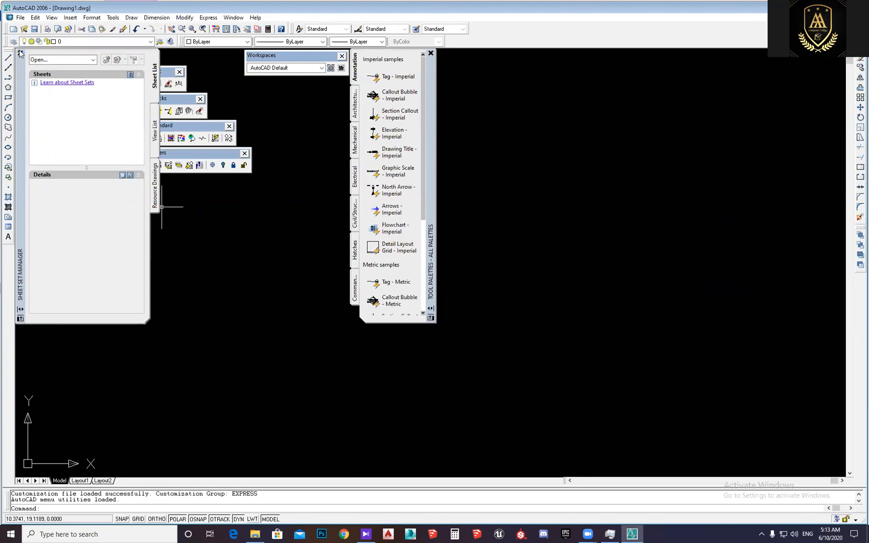
click(20, 52)
click(179, 71)
click(200, 98)
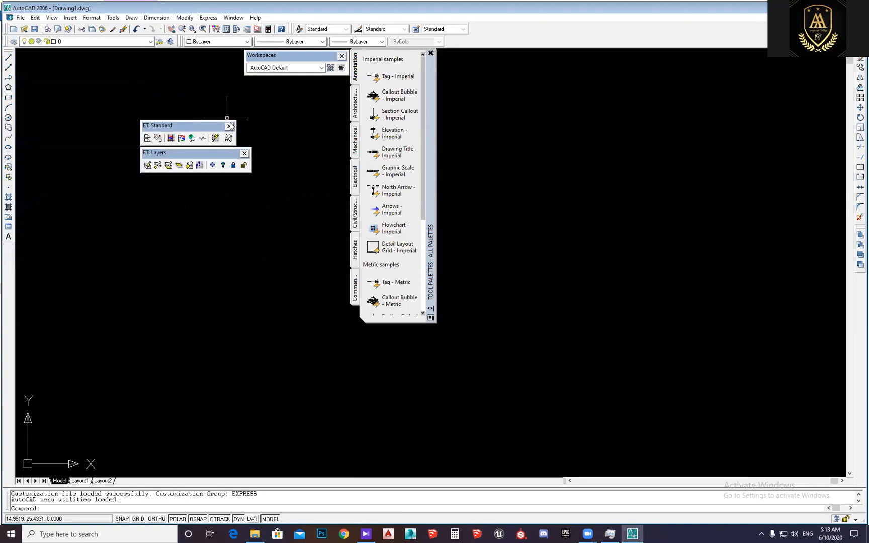
click(229, 126)
click(245, 153)
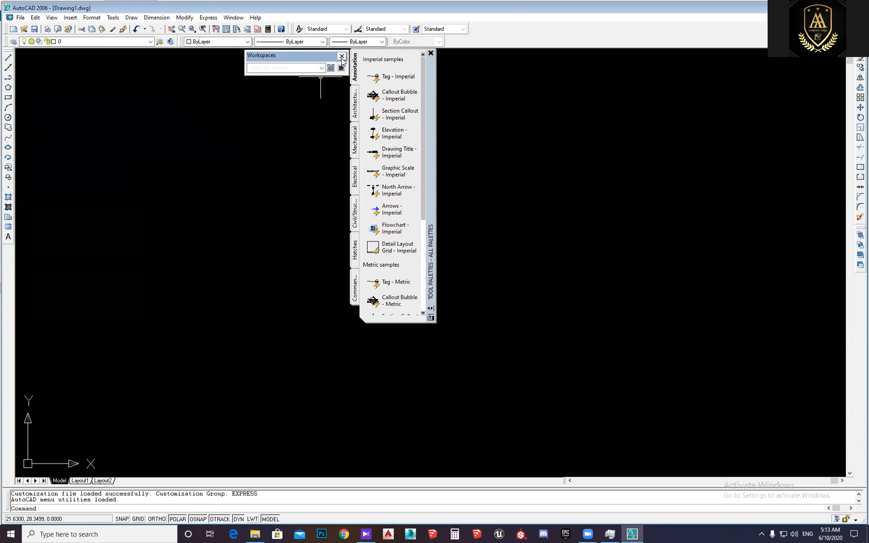
click(341, 55)
click(430, 54)
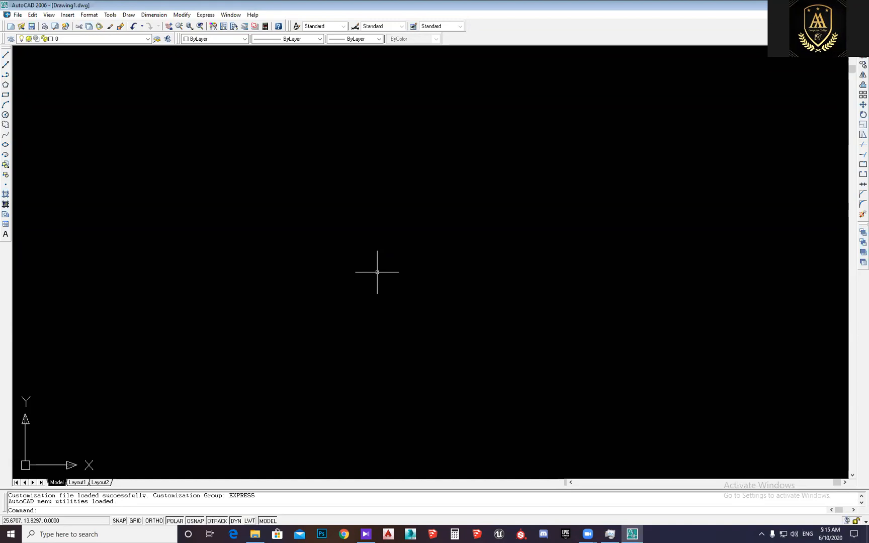
key(Escape)
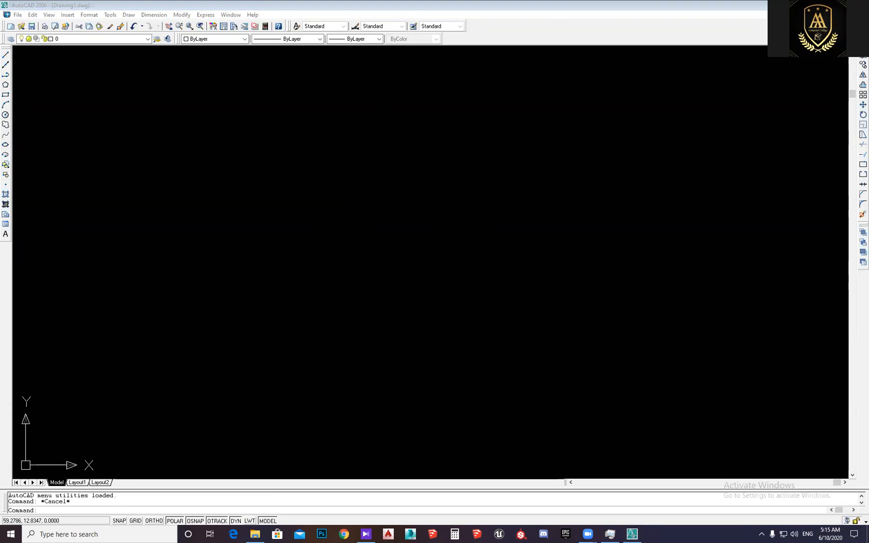
click(539, 214)
click(411, 263)
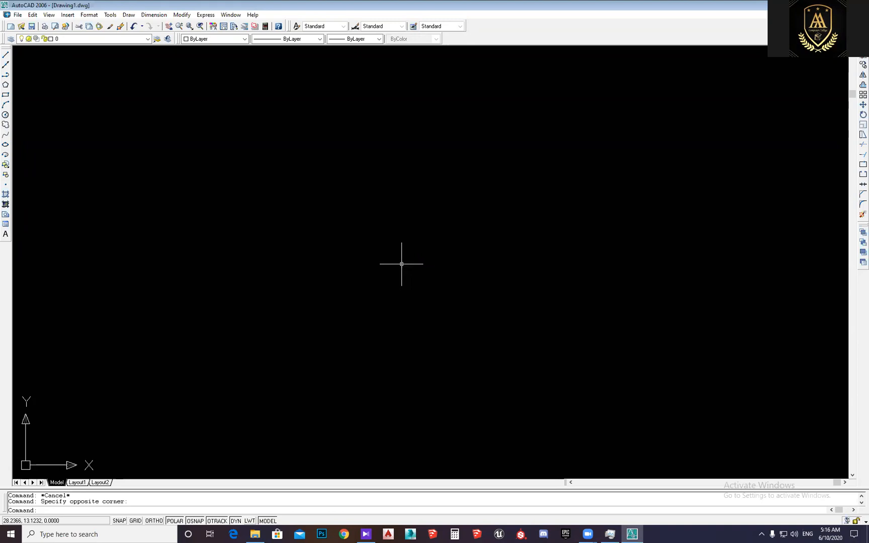
click(415, 254)
click(297, 286)
key(Escape)
key(Escape)
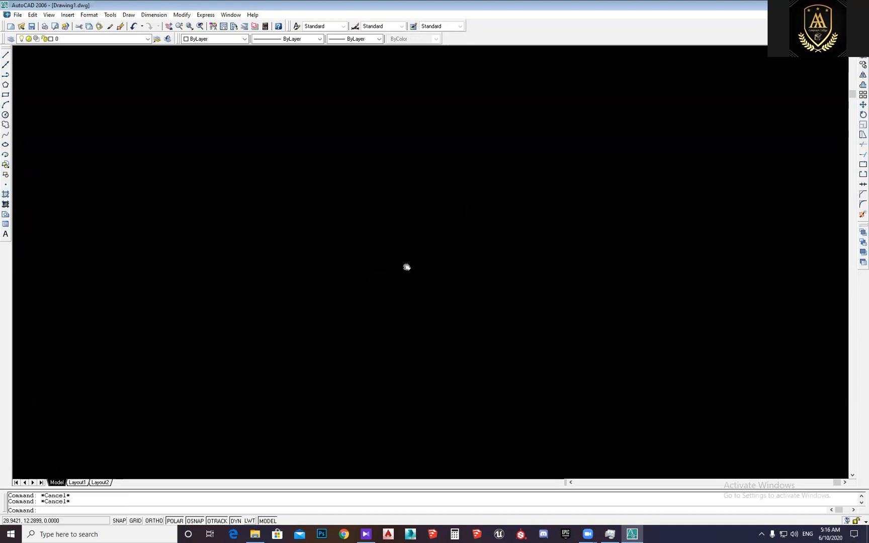
Enable all object snap modes in the drafting settings
right_click(198, 521)
click(222, 513)
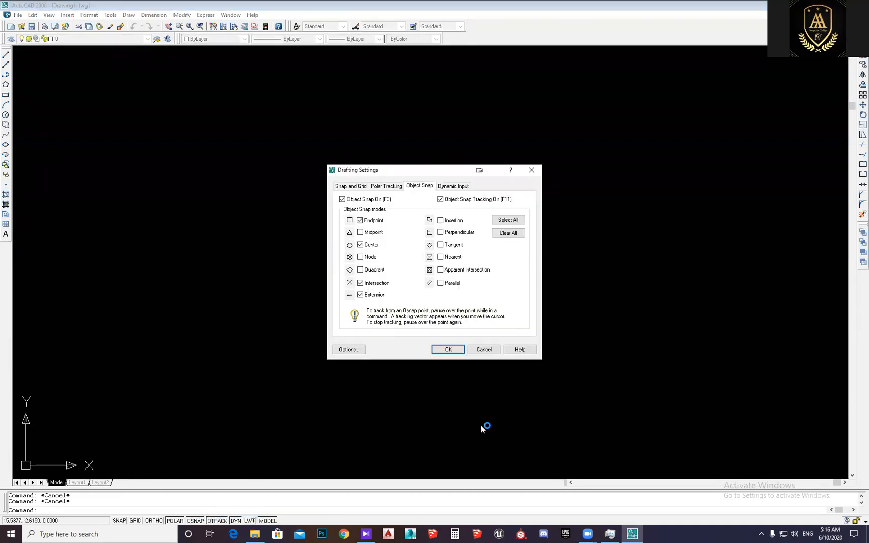
click(505, 221)
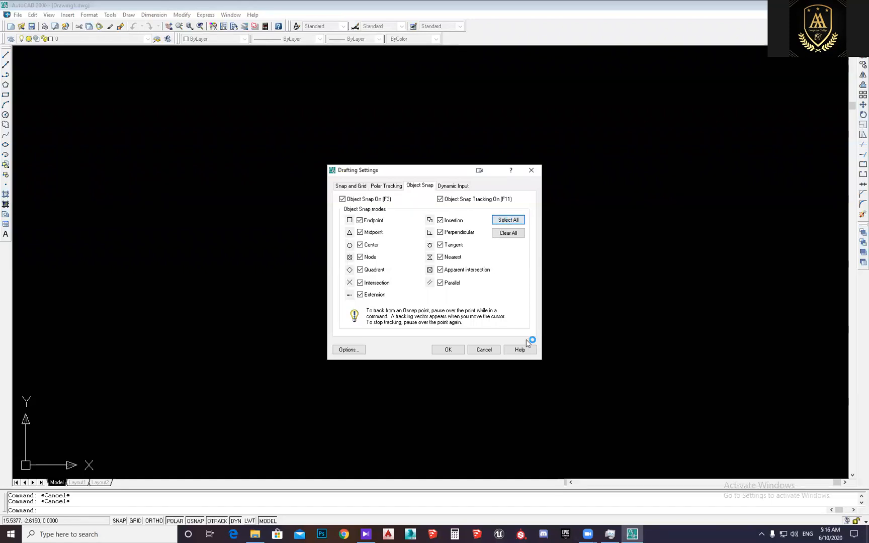
click(448, 350)
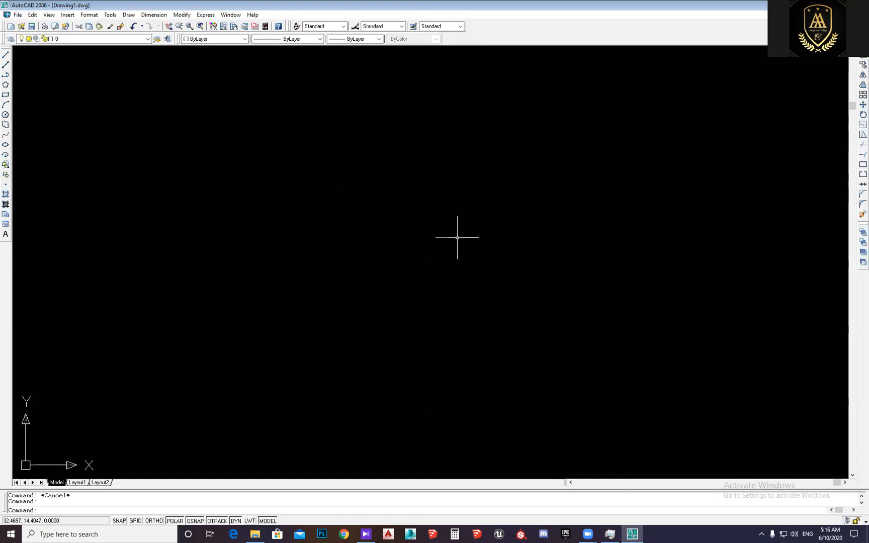
key(Escape)
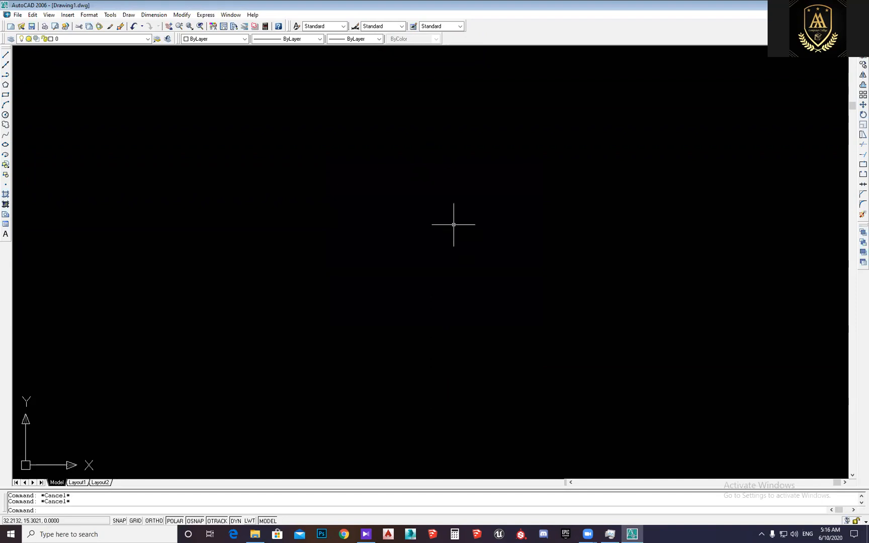
Set the drawing's length units to Architectural with a precision of 0'-0 1/8"
text(un)
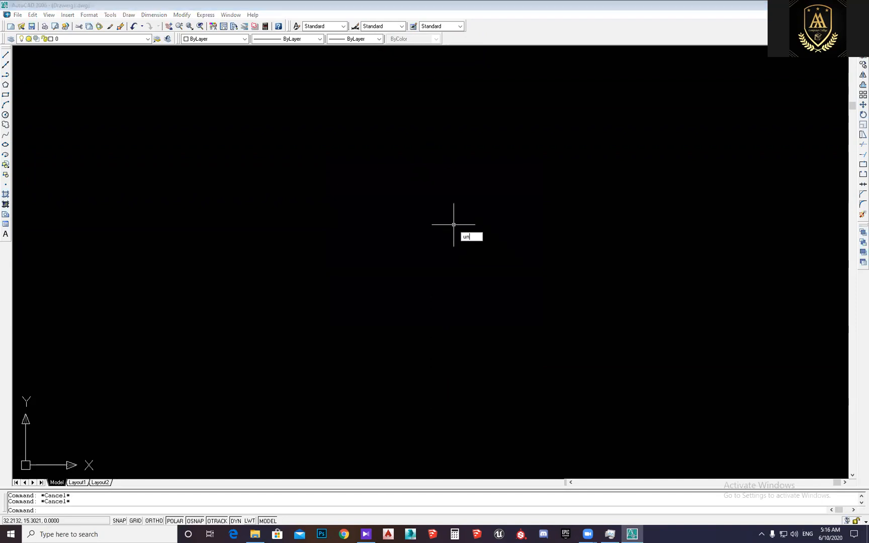
text(its)
key(Return)
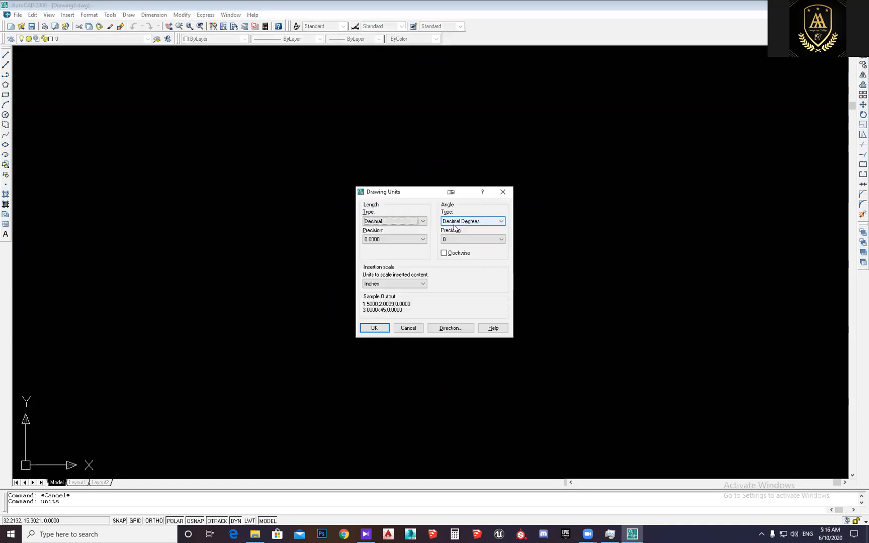
drag(404, 186, 410, 180)
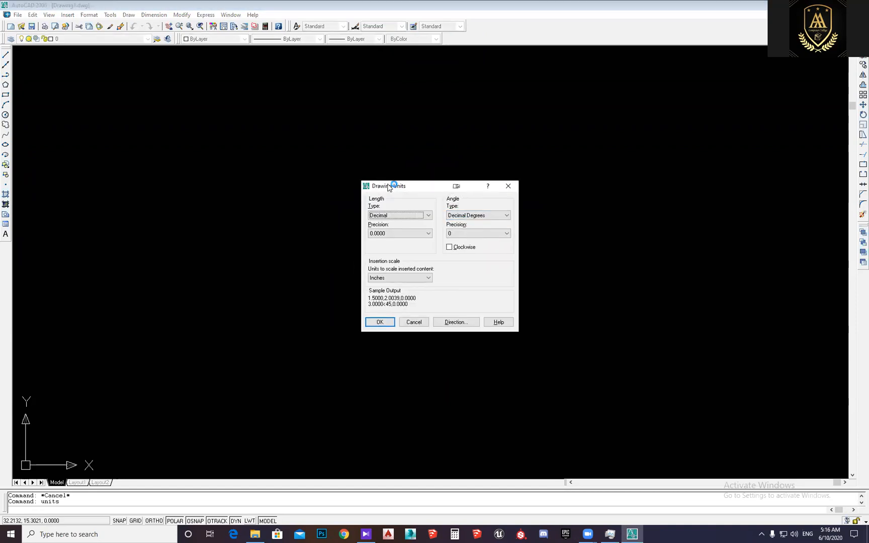
click(427, 216)
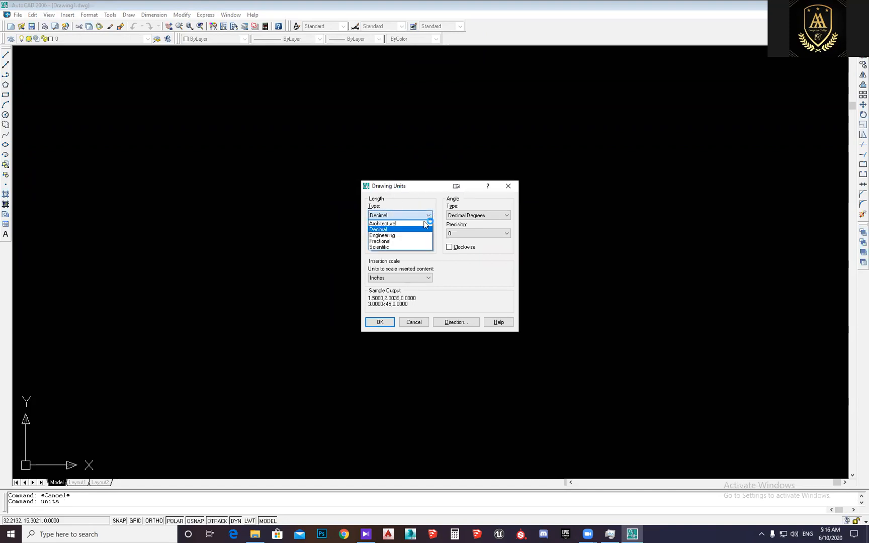
click(402, 223)
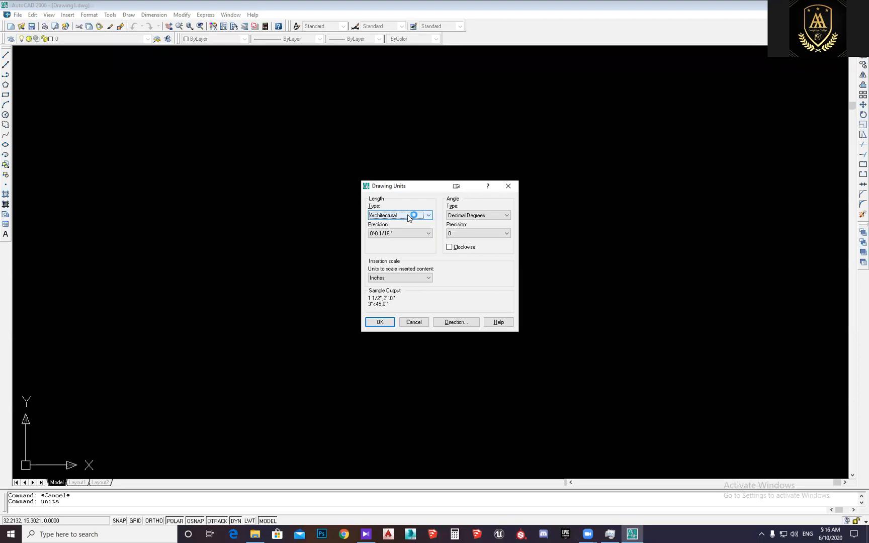
click(408, 216)
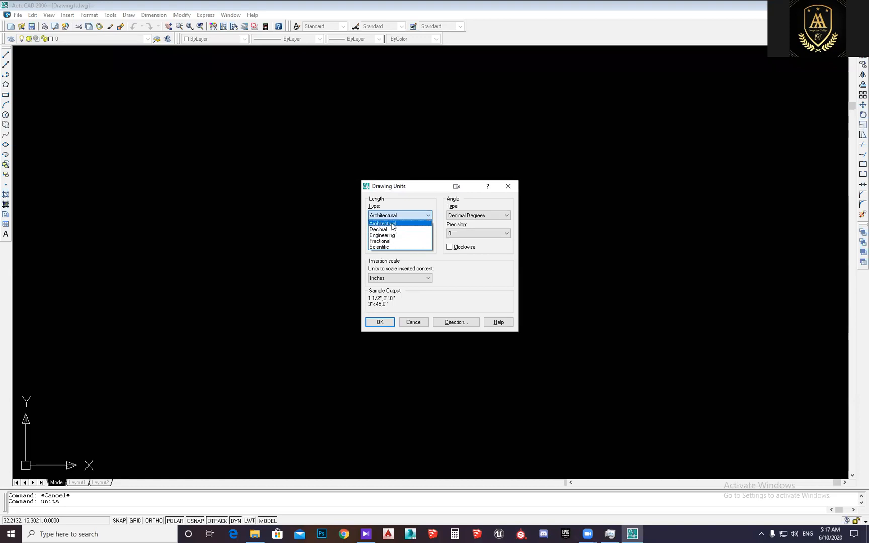
click(393, 223)
click(403, 234)
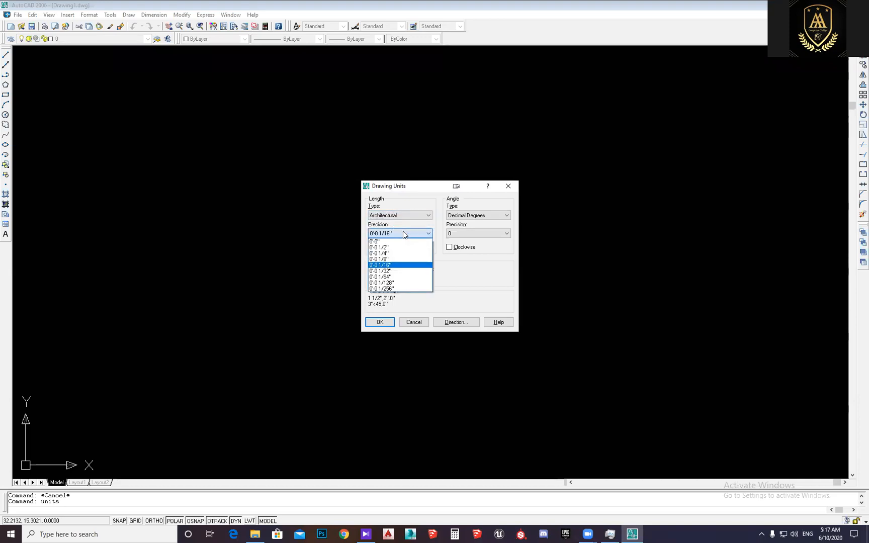
click(394, 258)
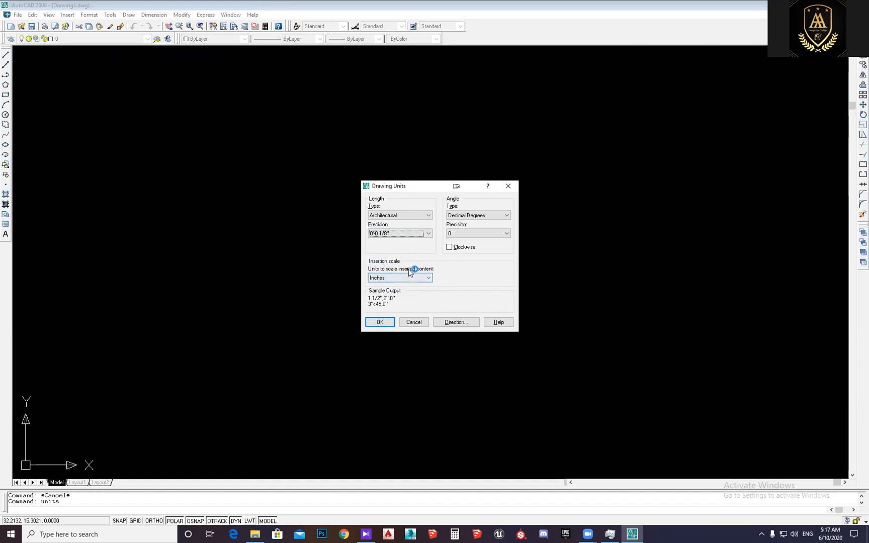
click(381, 321)
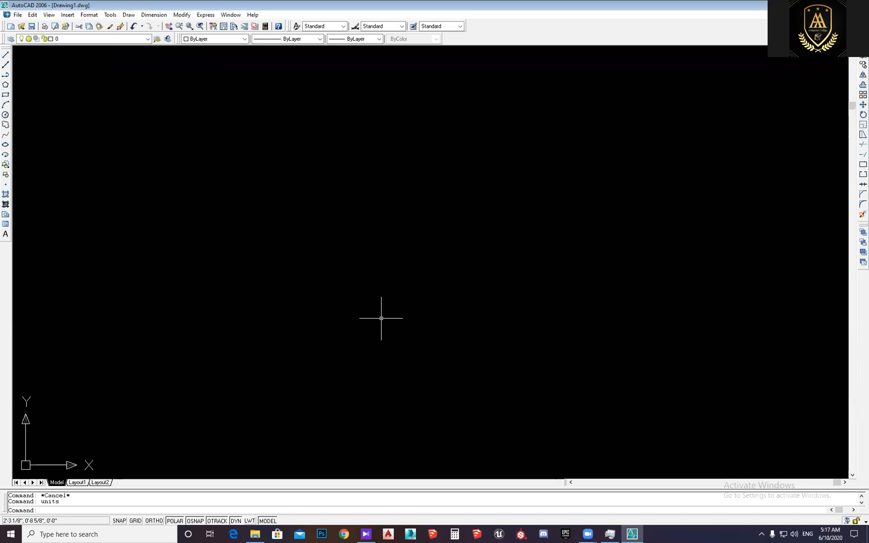
right_click(431, 178)
click(220, 105)
click(491, 212)
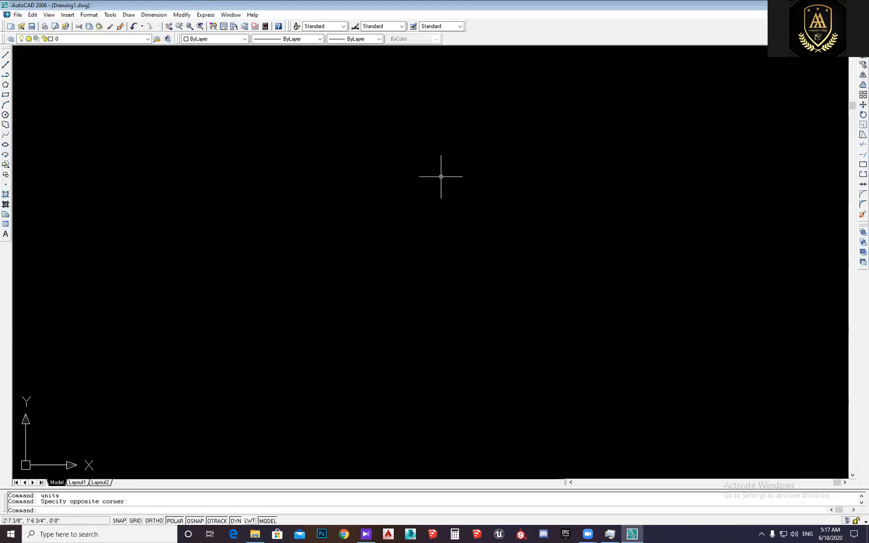
In the display options, set the crosshair size to 100 and the reference edit fading intensity to 90
right_click(439, 145)
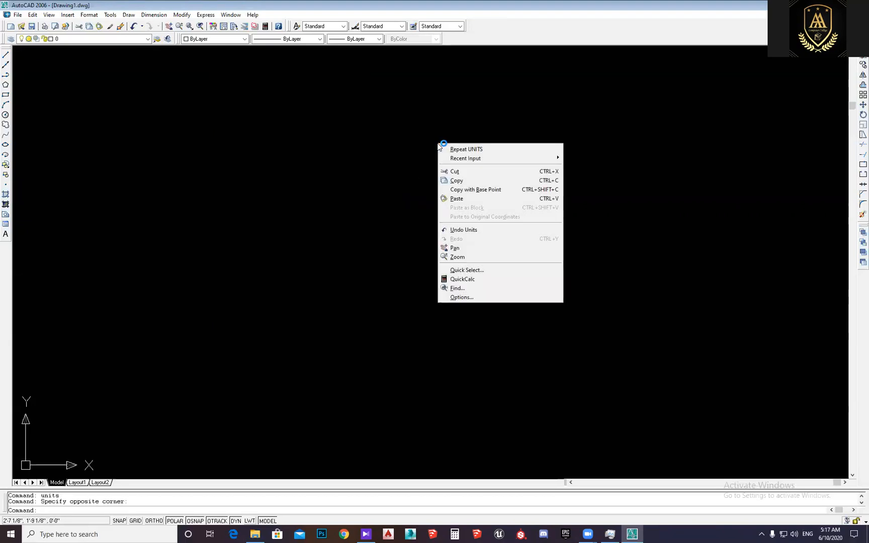
click(458, 297)
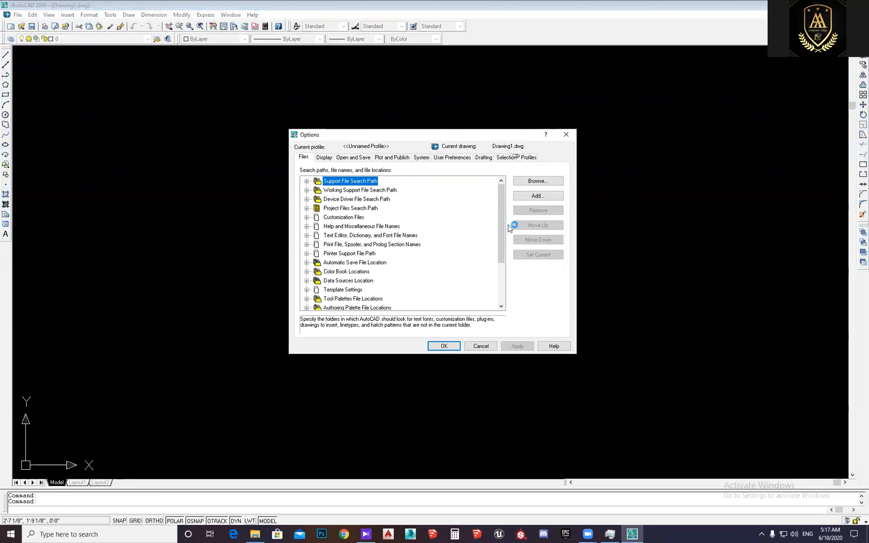
click(324, 157)
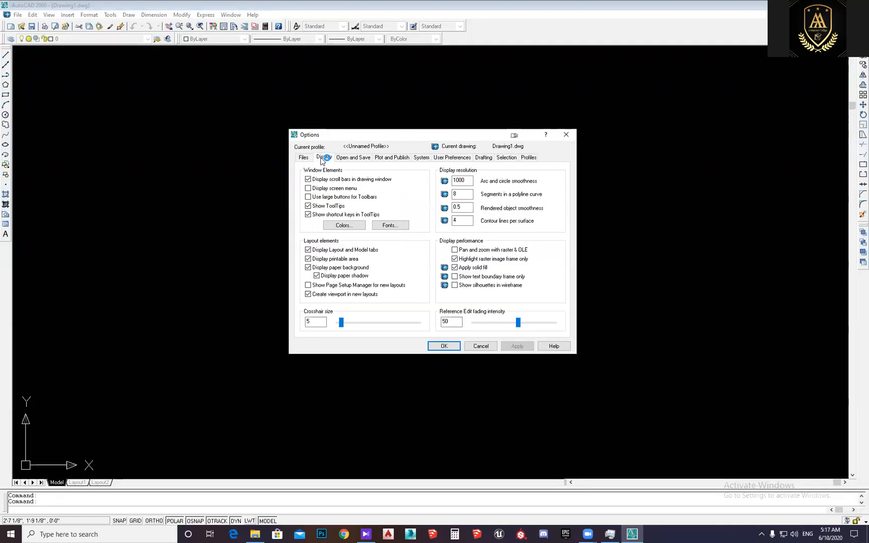
drag(379, 134, 384, 133)
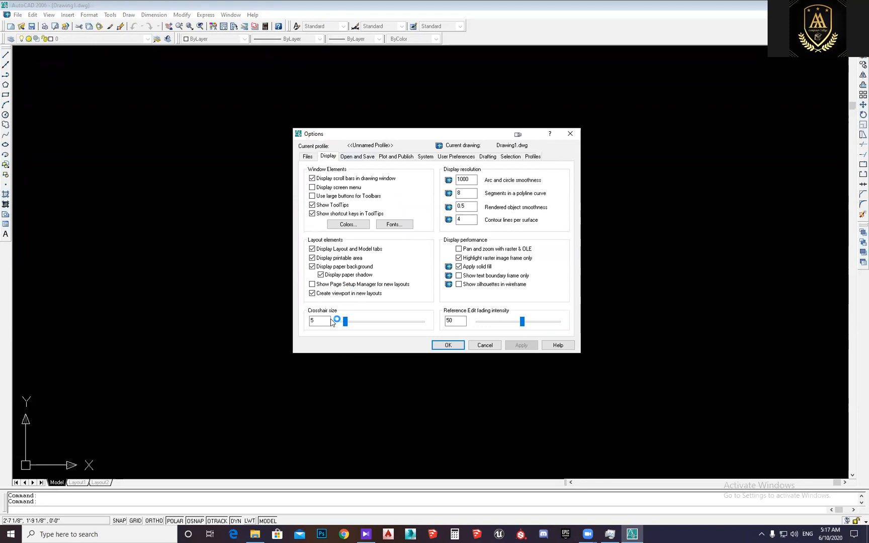
click(416, 321)
drag(415, 321, 465, 326)
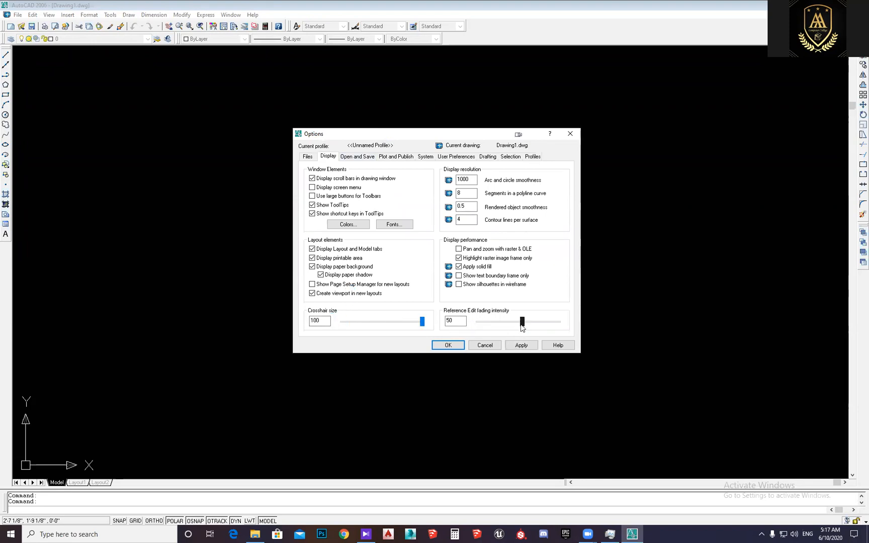
drag(522, 326, 559, 321)
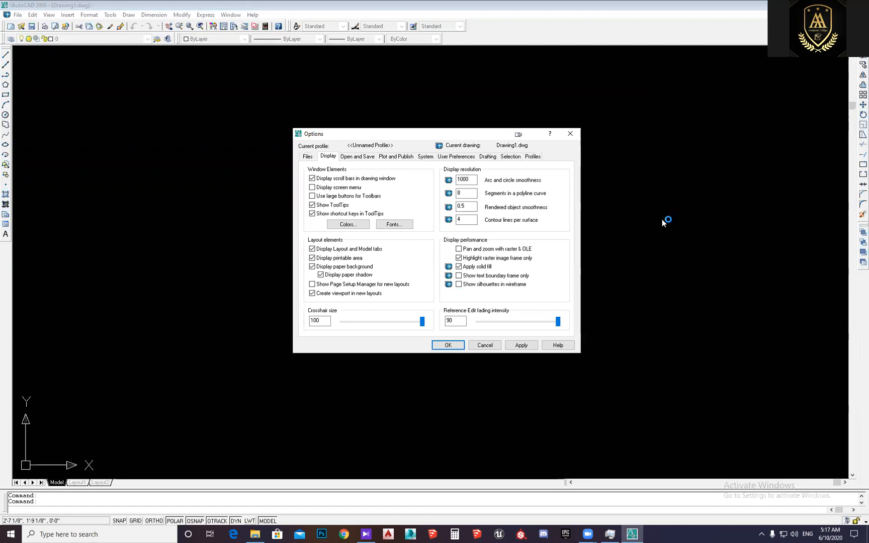
Change the model tab background color to White and apply it
click(345, 224)
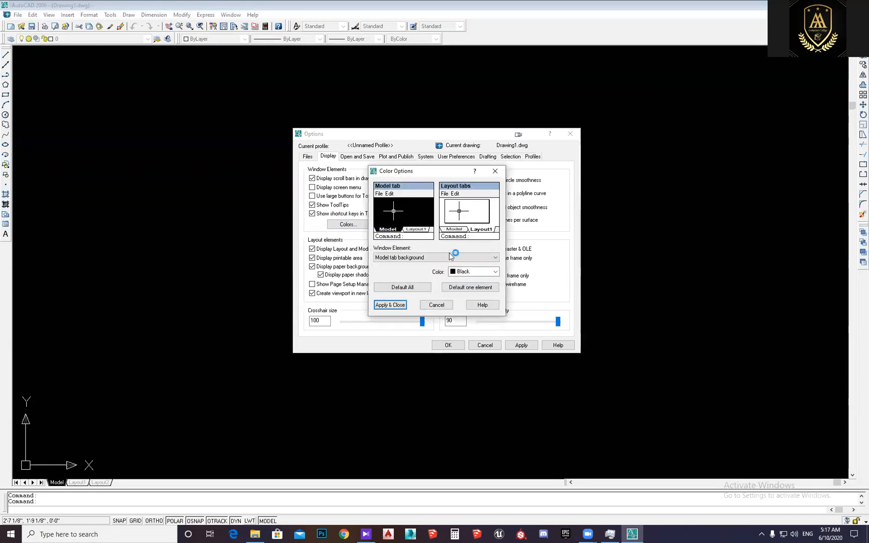
click(438, 304)
click(352, 225)
click(473, 271)
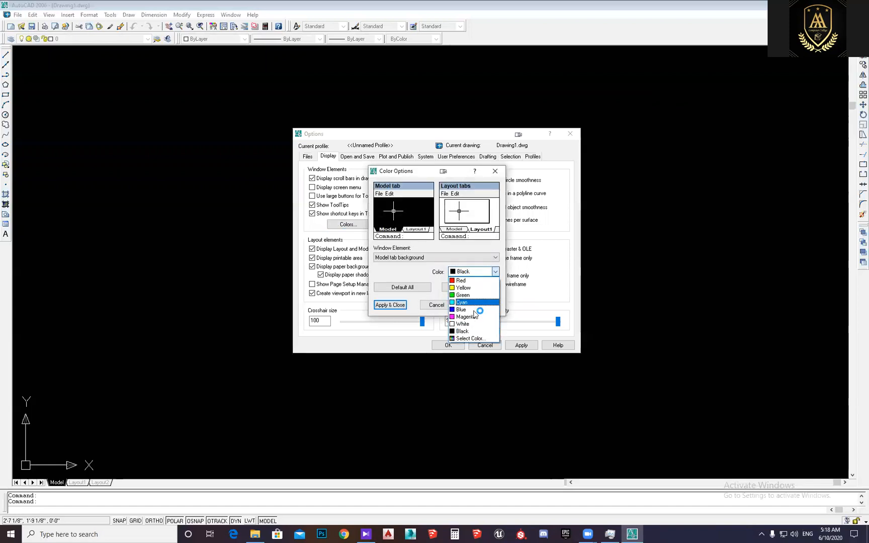
click(465, 324)
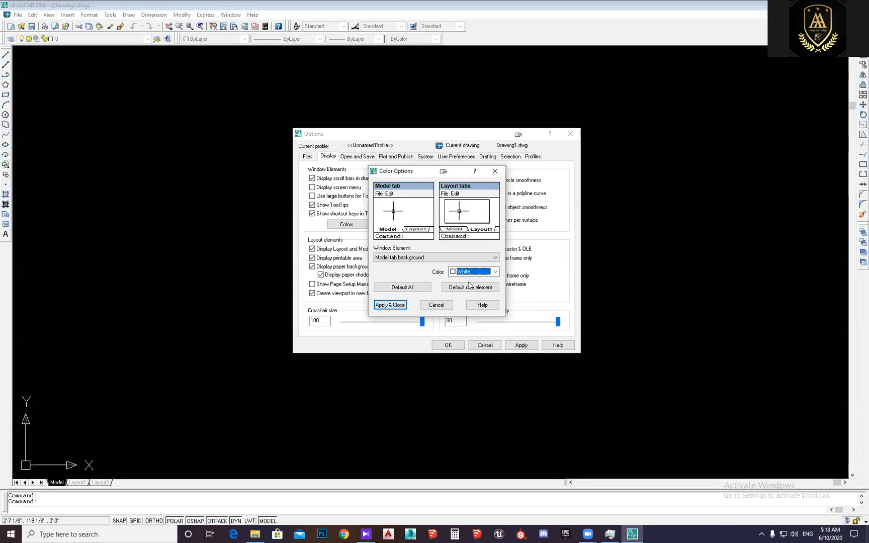
click(386, 305)
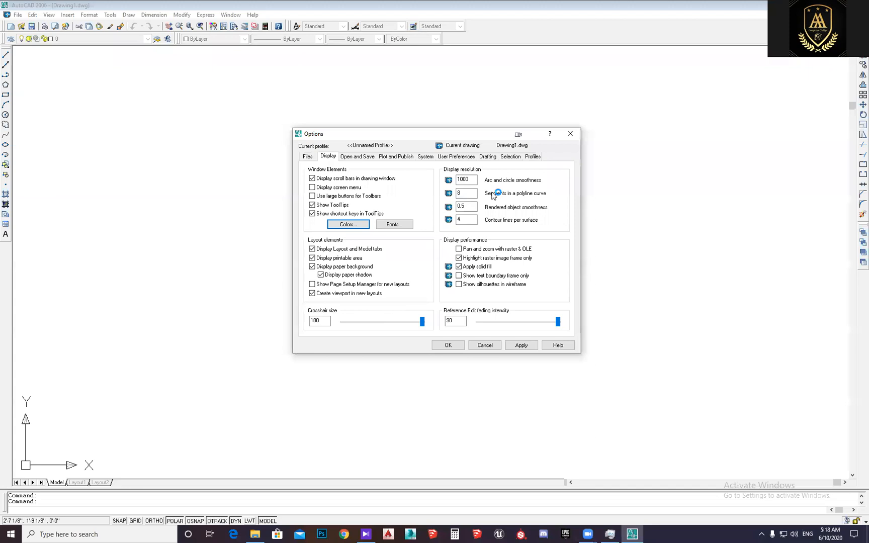
Set the display resolution to arc and circle smoothness 10000, polyline curve segments 32, rendered object smoothness 10 and contour lines per surface 32
double_click(467, 180)
double_click(471, 195)
double_click(471, 207)
double_click(471, 221)
click(473, 180)
double_click(473, 181)
text(10000)
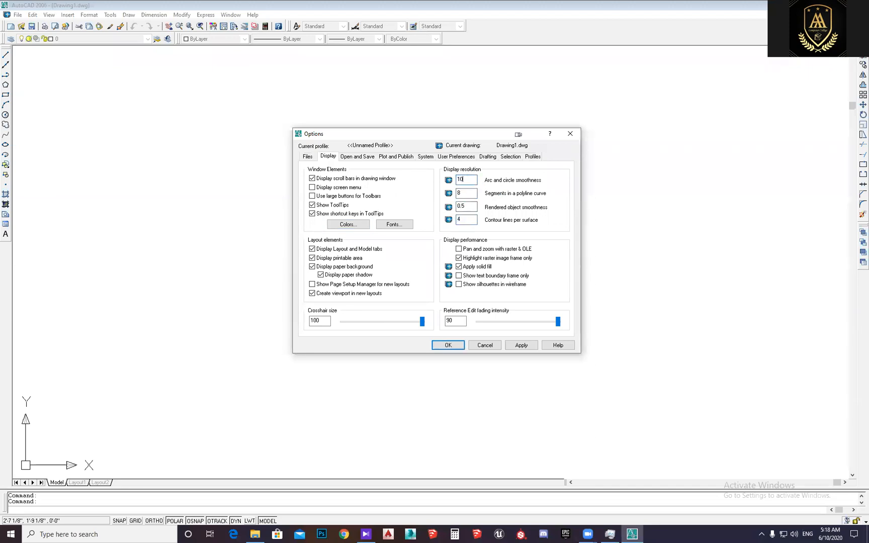
text(32)
key(Tab)
text(10)
key(Tab)
text(32)
drag(481, 159, 469, 160)
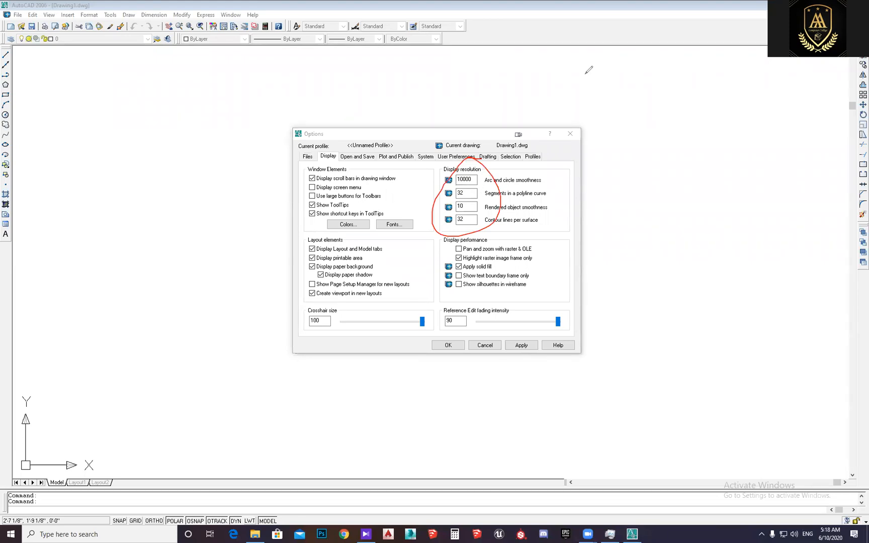
Enlarge the selection pickbox slightly, then apply the options and close them
click(363, 158)
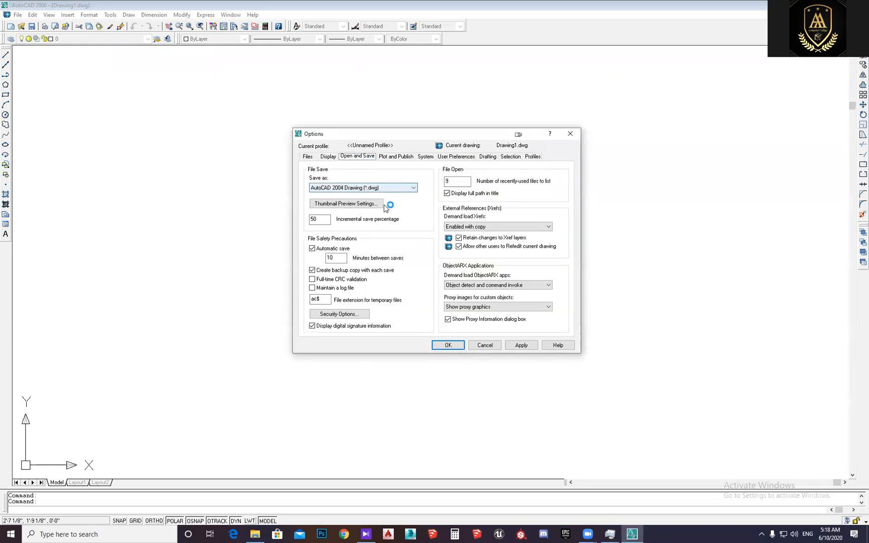
click(393, 159)
click(427, 158)
click(472, 157)
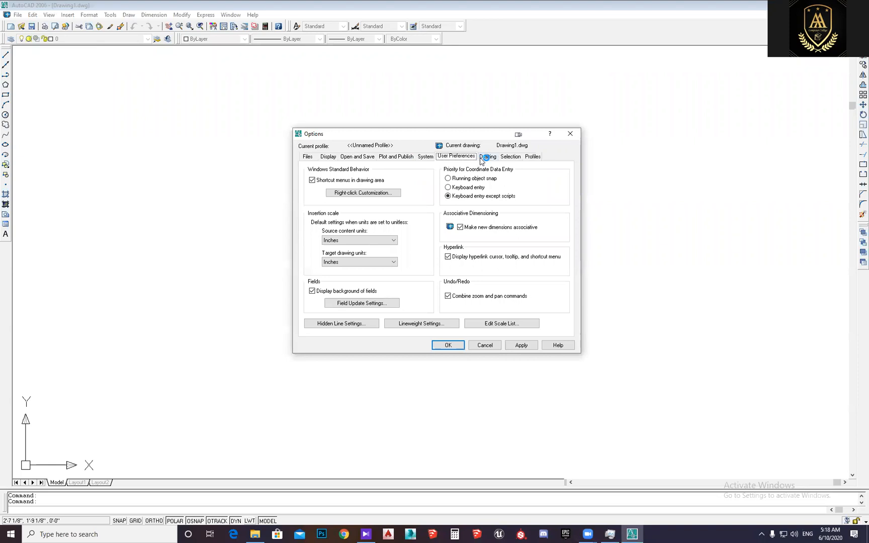
click(483, 159)
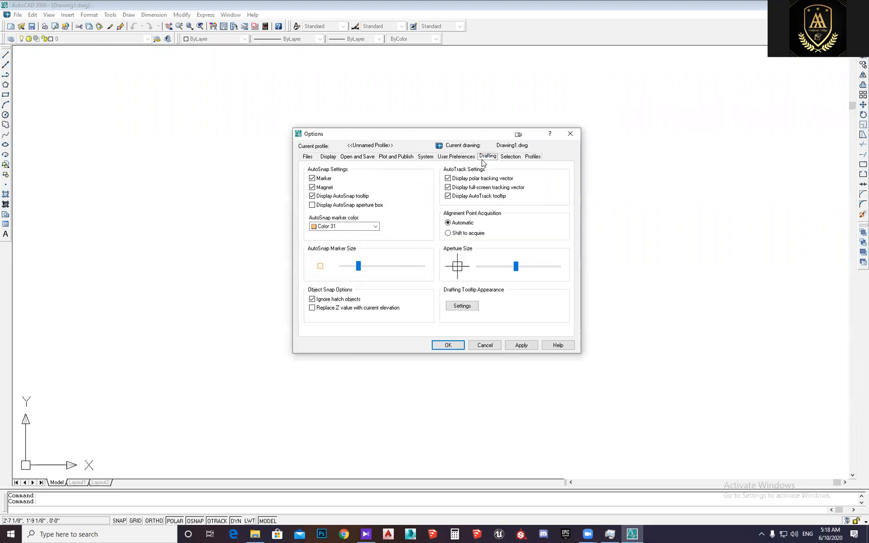
click(510, 157)
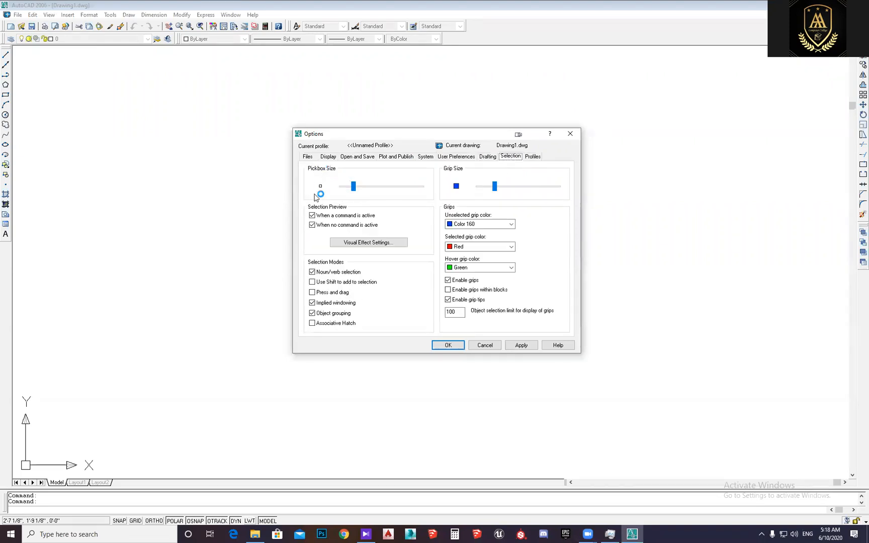
drag(353, 187, 365, 190)
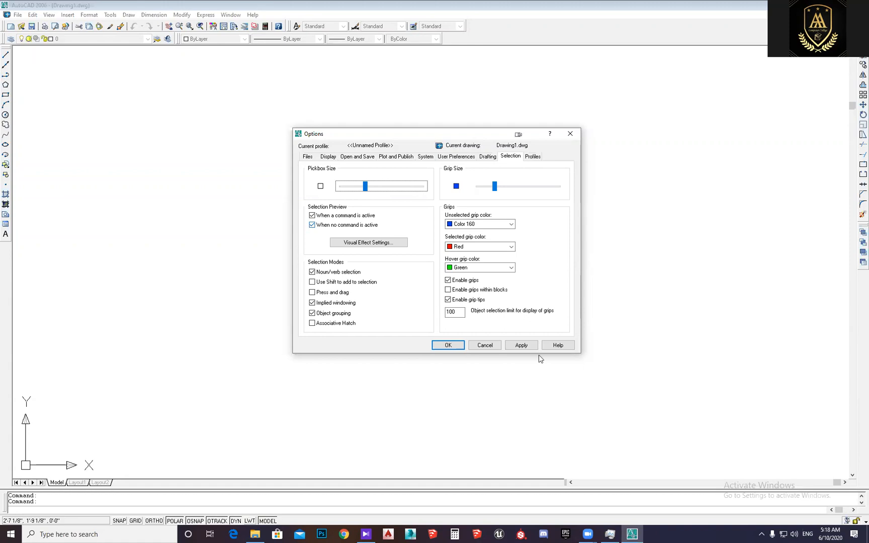
click(520, 345)
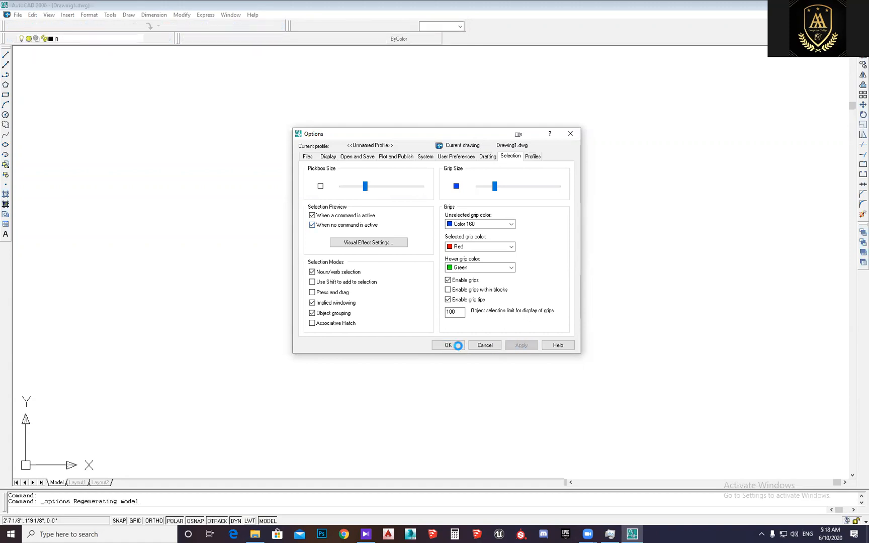
click(459, 344)
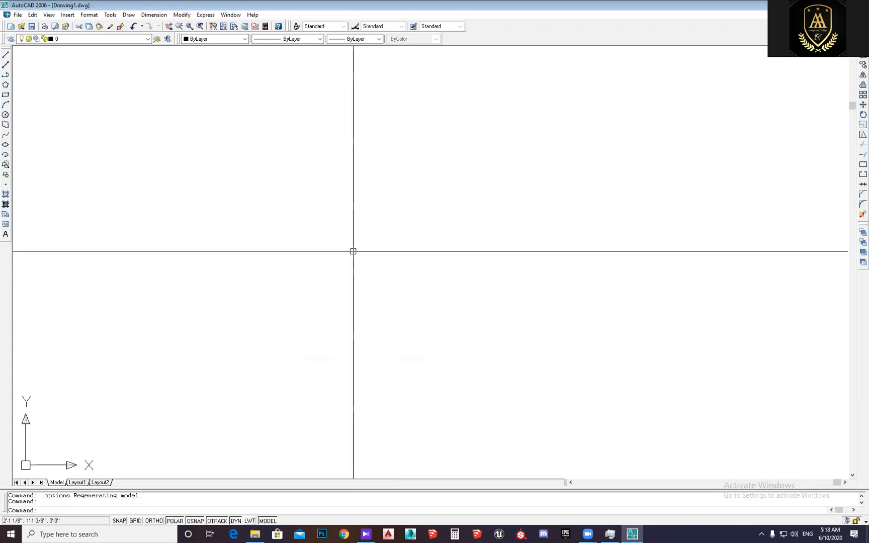
Create a new dimension style named Interior_DIM based on Standard for all dimensions
text(d)
key(Return)
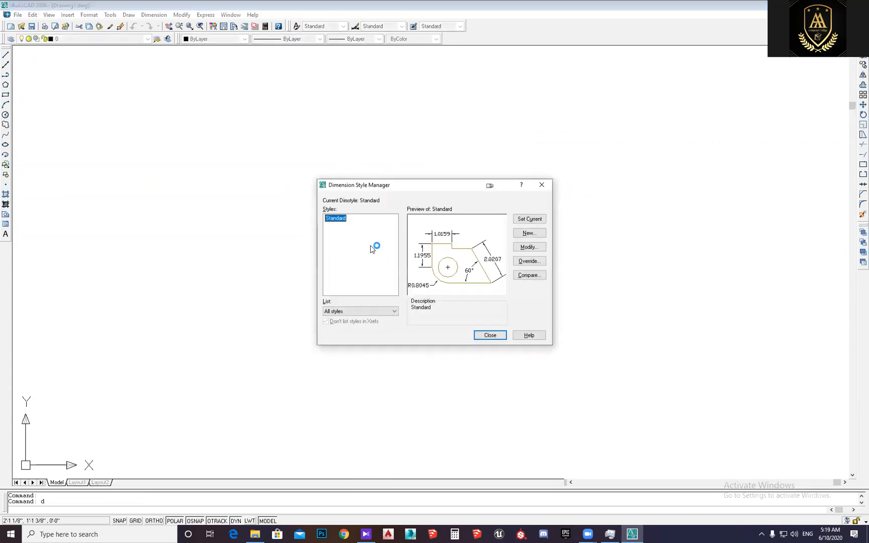
drag(376, 188, 370, 176)
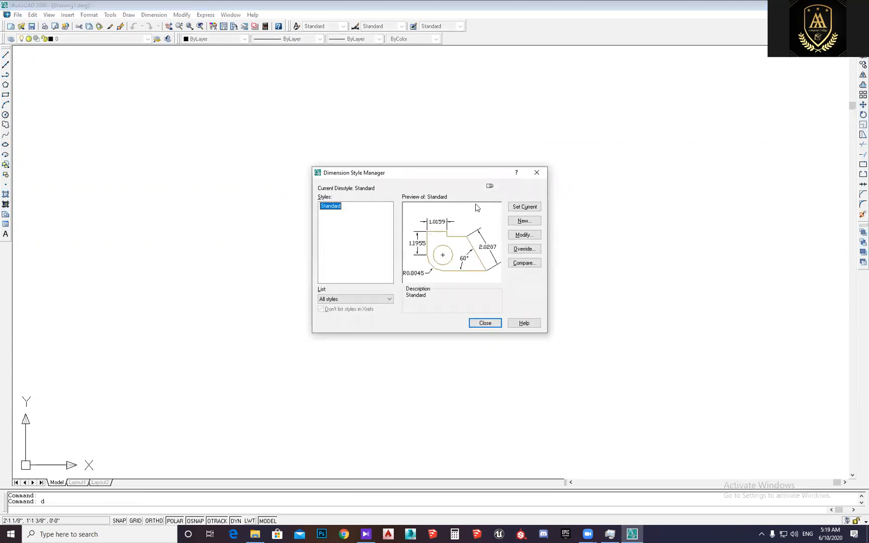
click(525, 221)
drag(462, 237, 309, 231)
text(Interior_DIM)
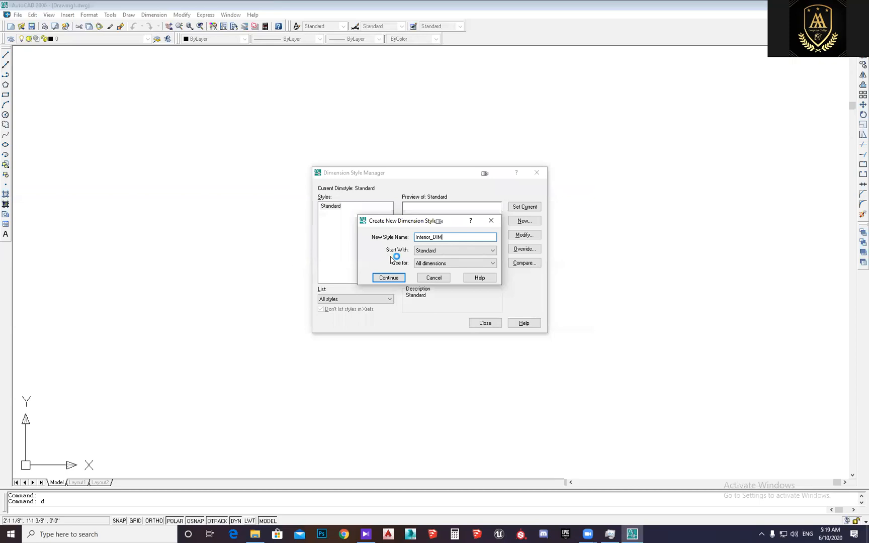
click(390, 277)
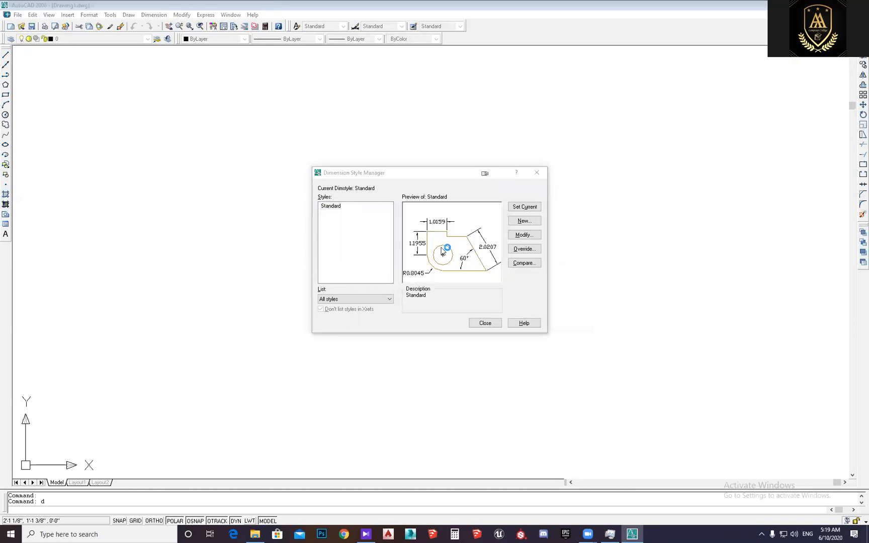
Set the color of both the dimension lines and the extension lines to Blue in the Interior_DIM style
drag(419, 153, 434, 154)
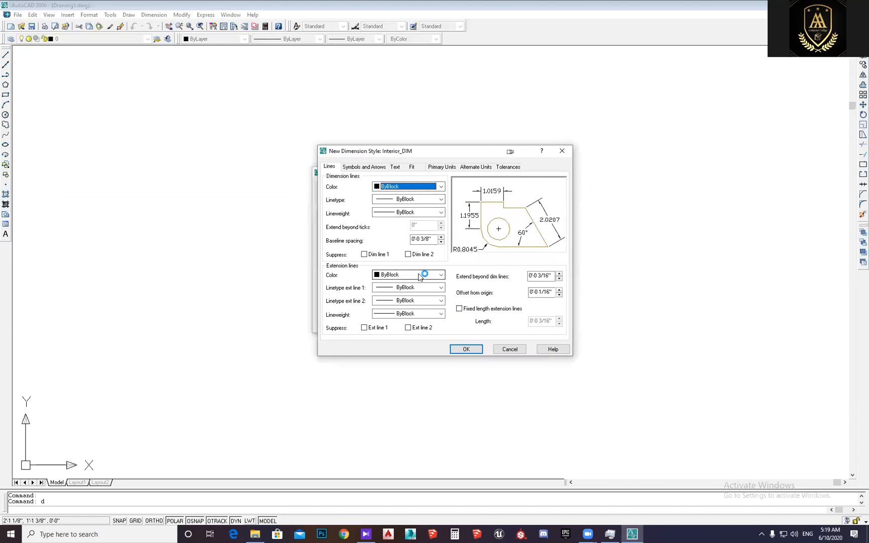
click(392, 187)
click(391, 240)
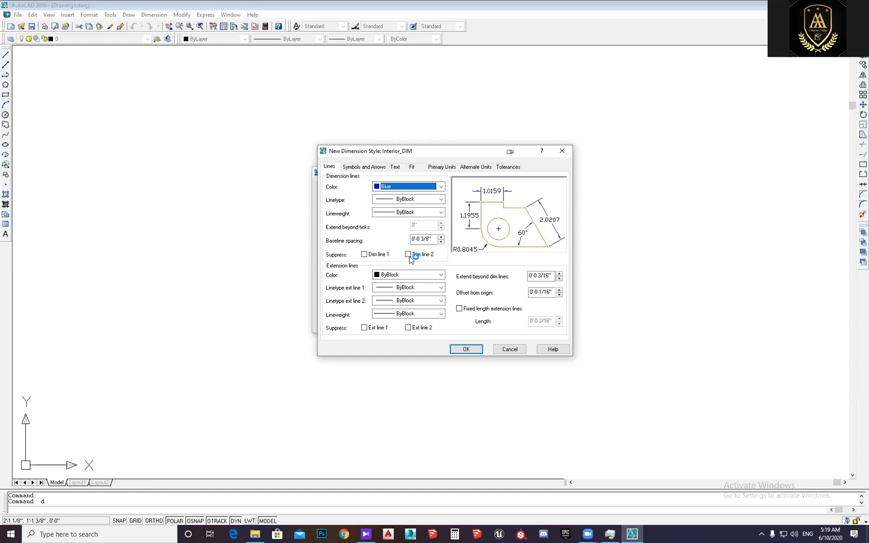
click(392, 274)
click(396, 328)
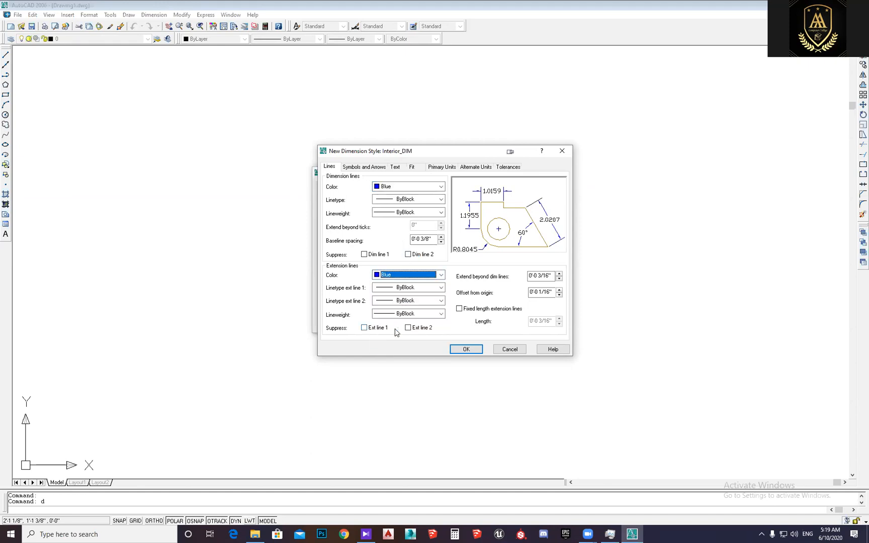
Set the dimension text color of the Interior_DIM style to Magenta
click(372, 167)
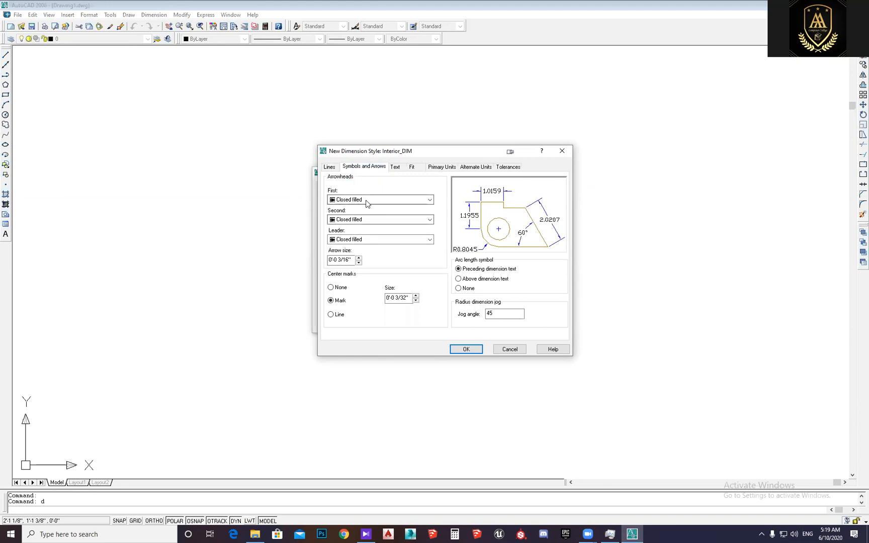
click(396, 167)
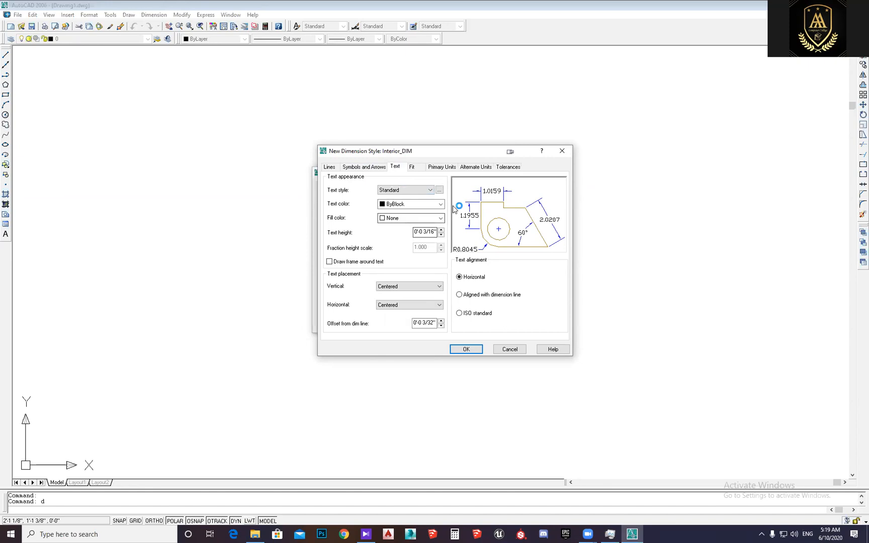
click(418, 207)
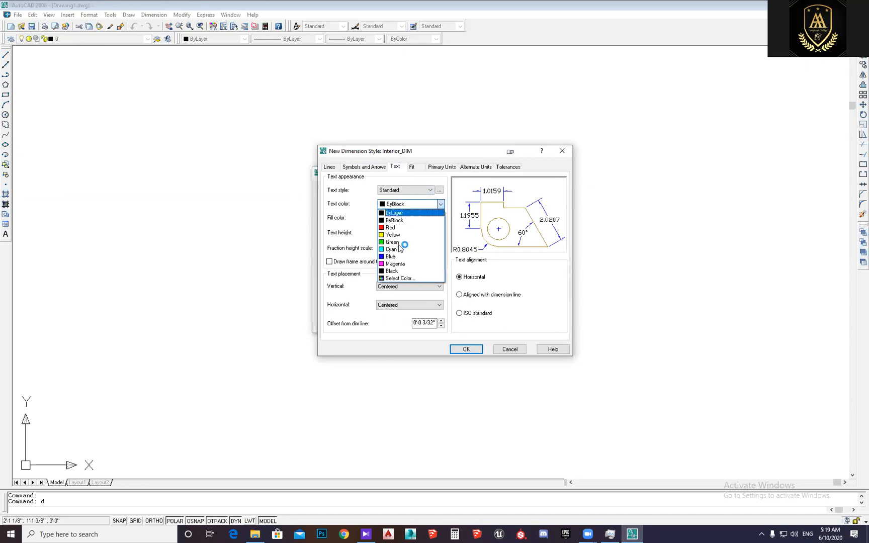
click(402, 266)
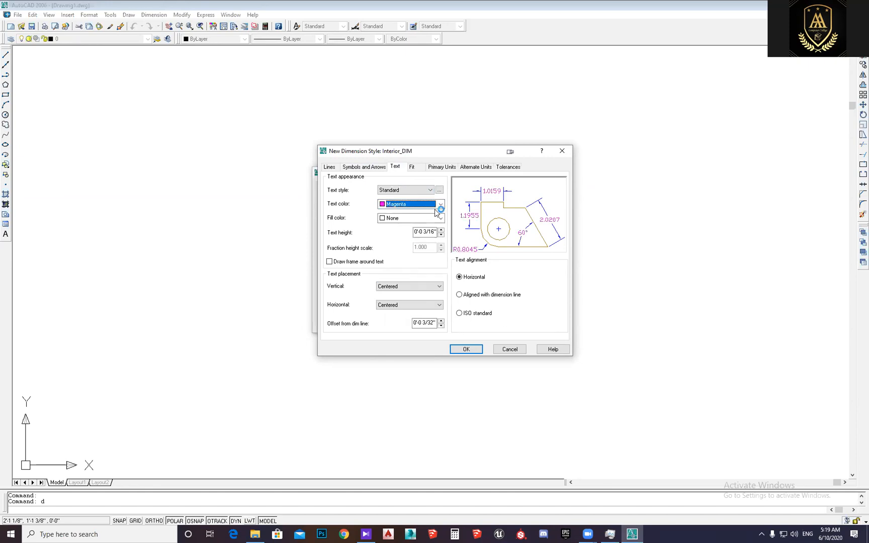
Change the font of the Standard text style used by the Interior_DIM dimensions to Arial
click(390, 192)
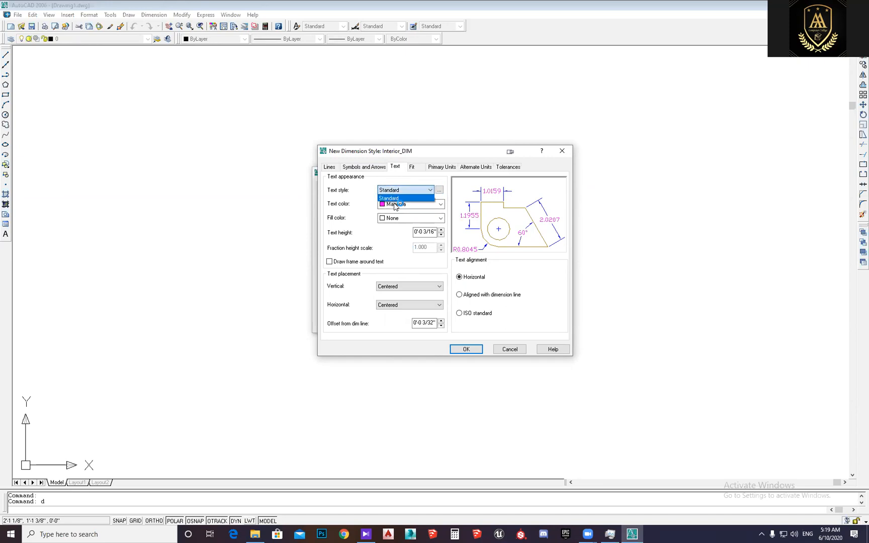
click(436, 193)
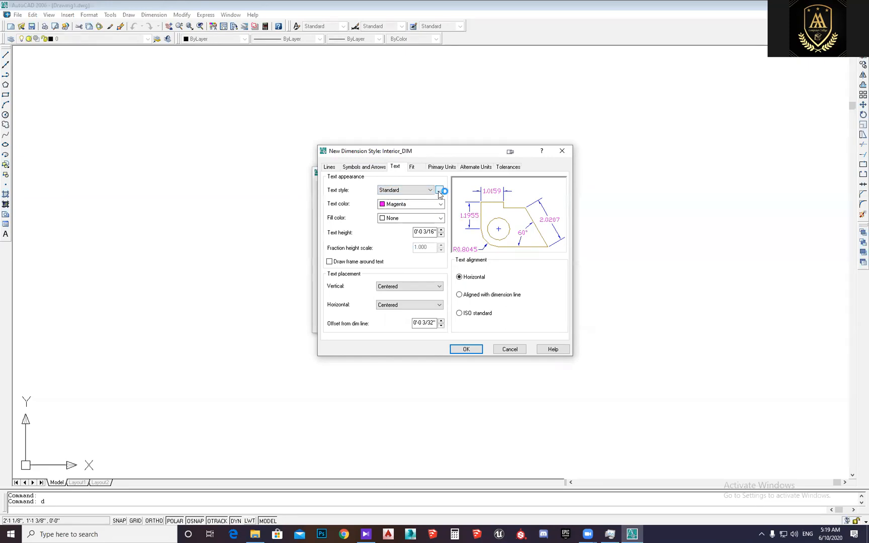
click(438, 191)
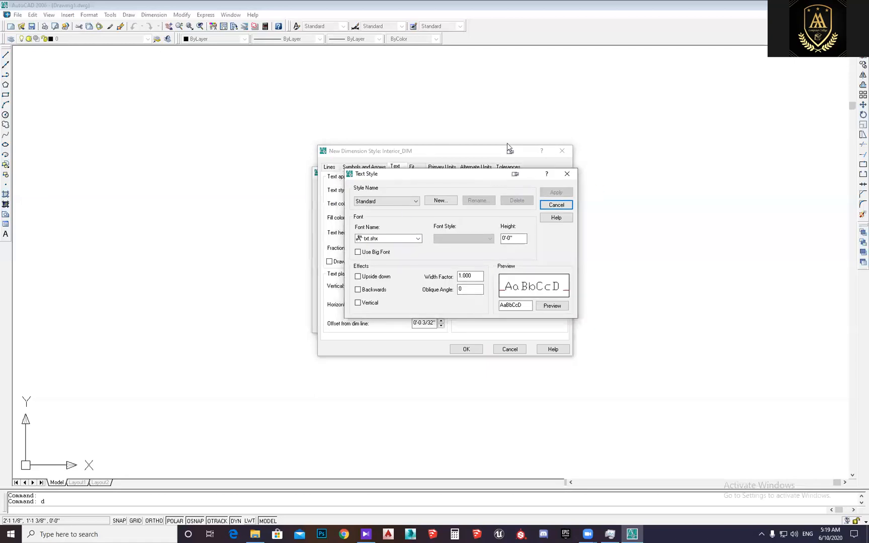
click(464, 272)
click(416, 238)
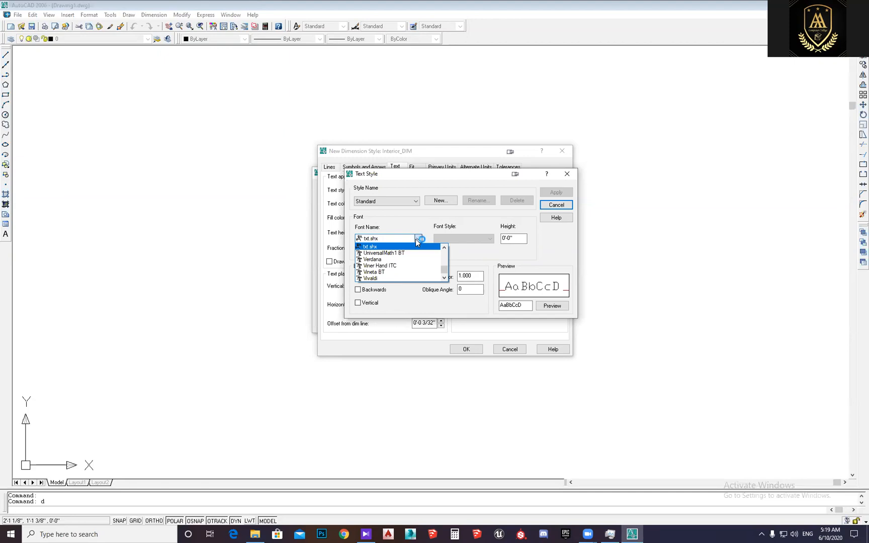
scroll(400, 256, down, 3)
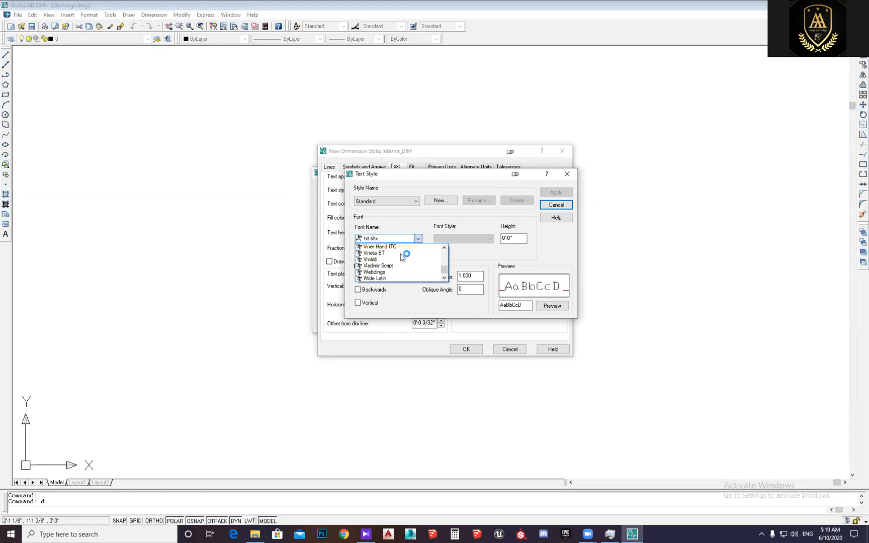
scroll(401, 256, down, 2)
key(a)
key(a)
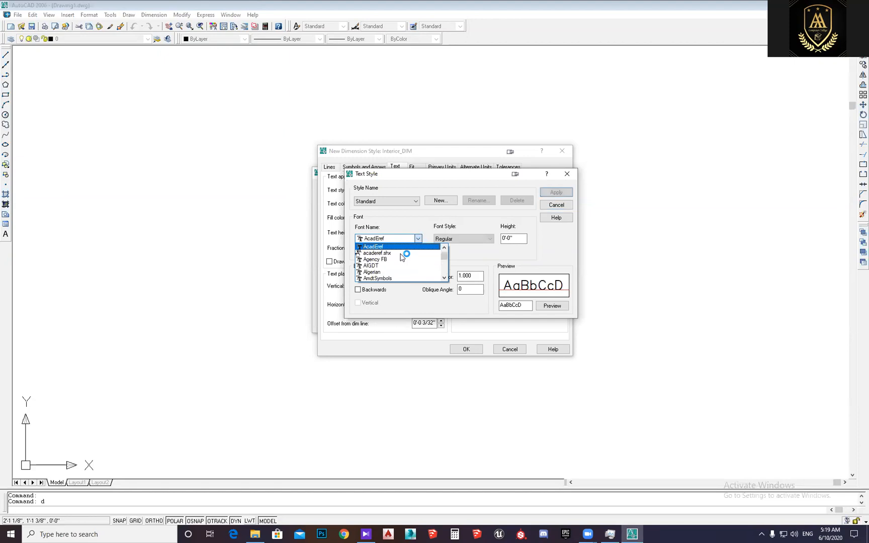
key(a)
key(a)
key(a)
key(a)
key(a)
key(a)
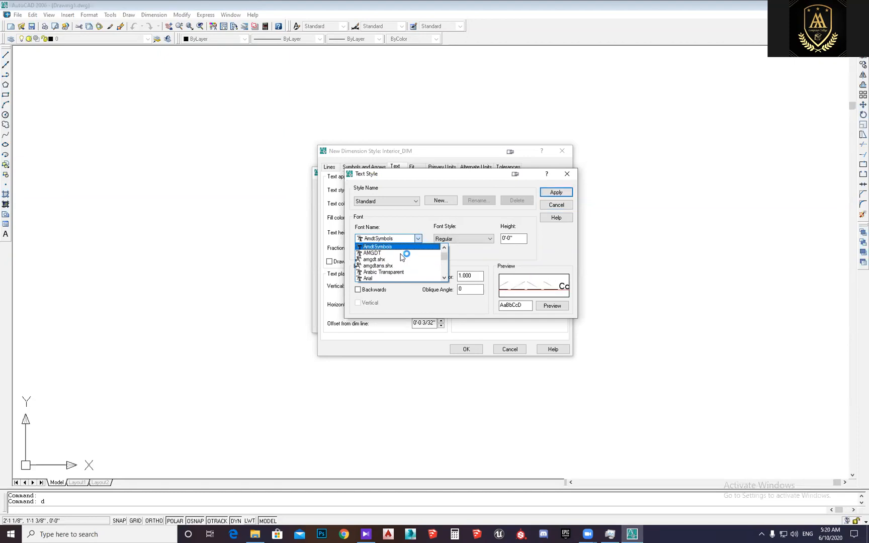
click(379, 266)
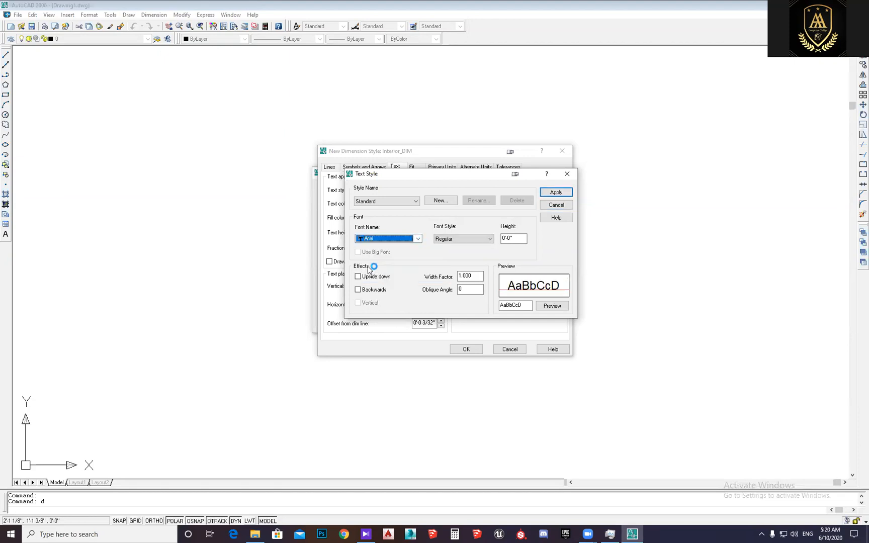
Set the Standard text style's height to 9 inches, then apply the change and close the text style settings
double_click(514, 239)
text(9)
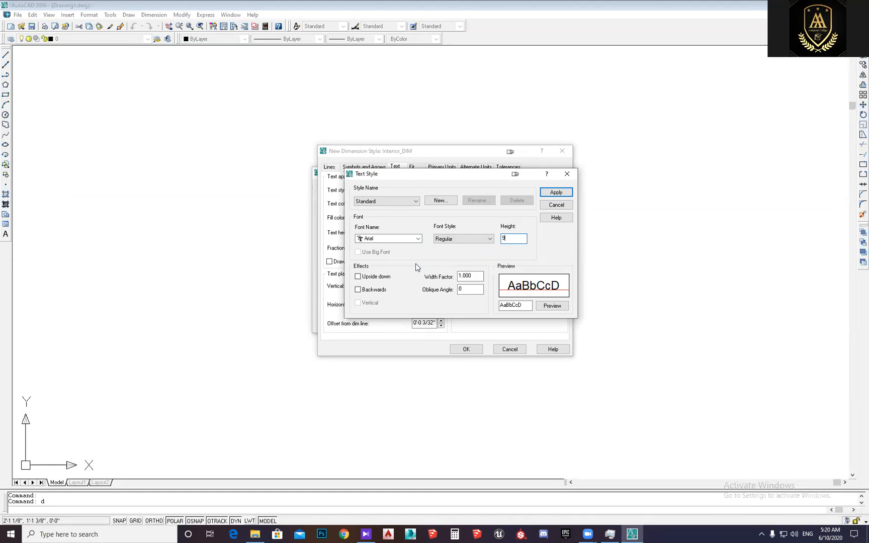
double_click(517, 239)
click(550, 194)
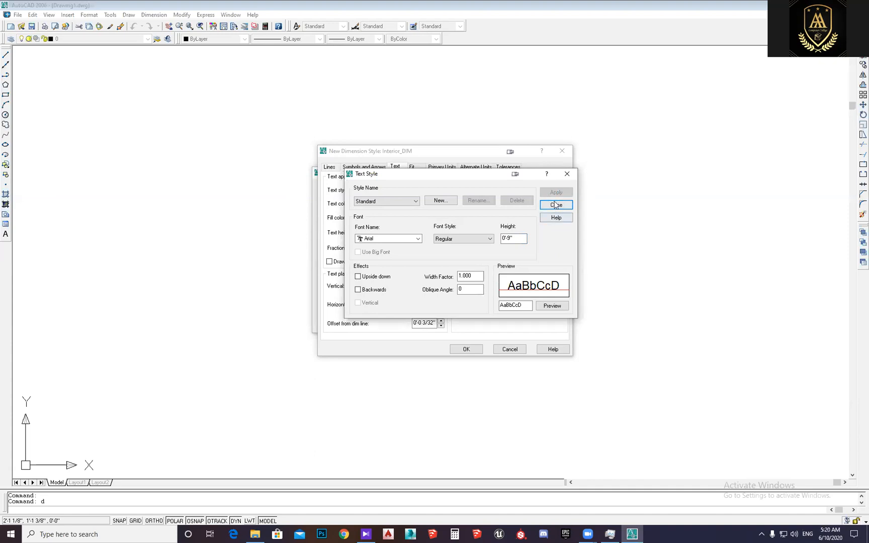
click(555, 204)
Set the Interior_DIM fit option to Arrows and its primary linear units to Architectural with 0'-0 1/8" precision
click(417, 167)
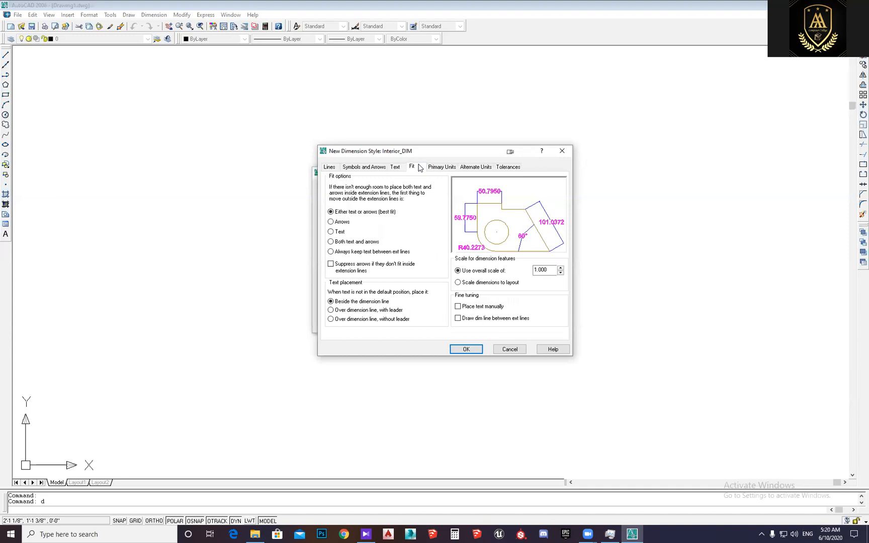
click(342, 222)
click(437, 168)
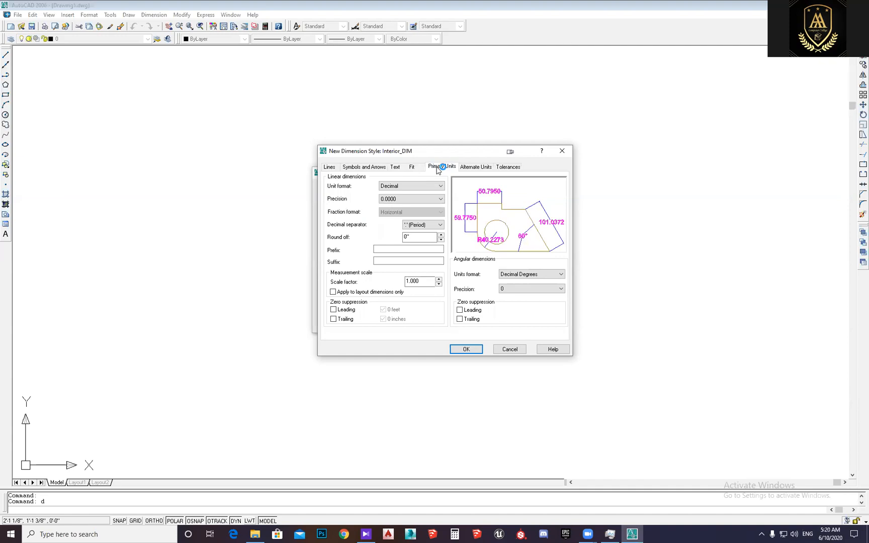
click(410, 190)
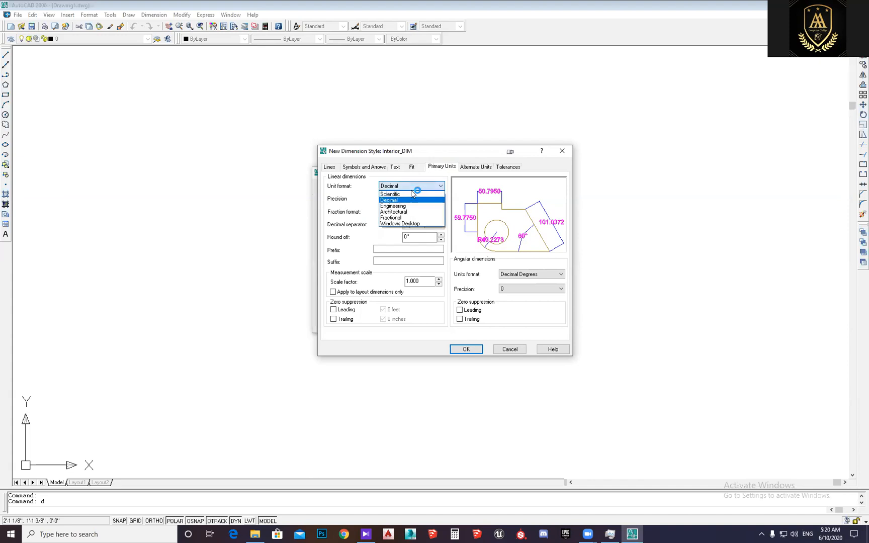
click(411, 212)
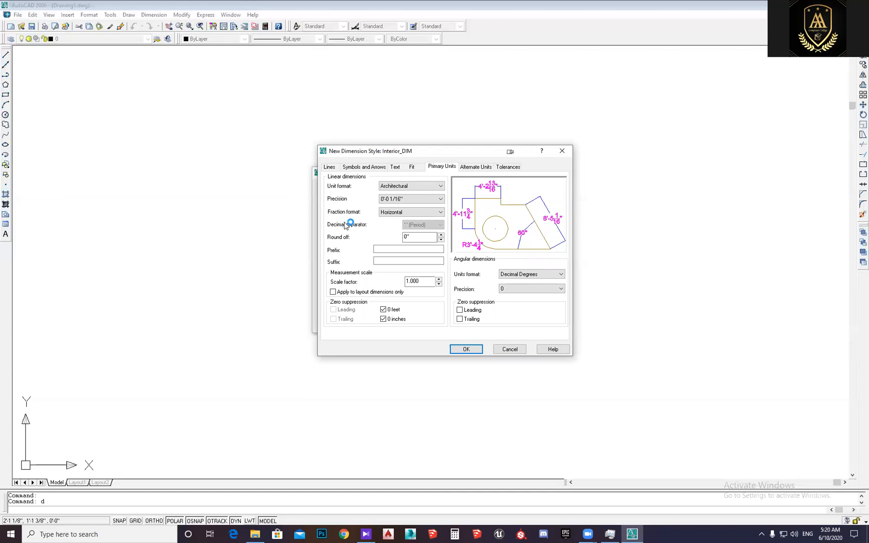
click(419, 199)
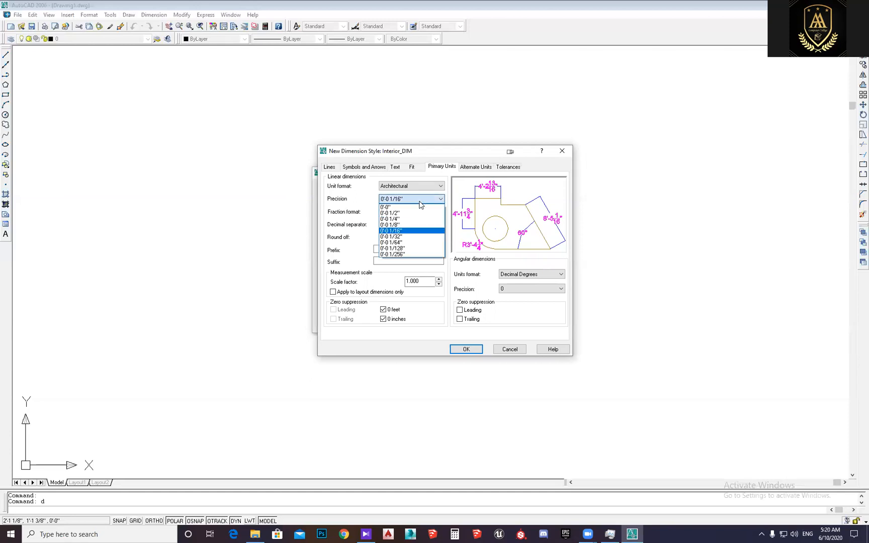
click(407, 225)
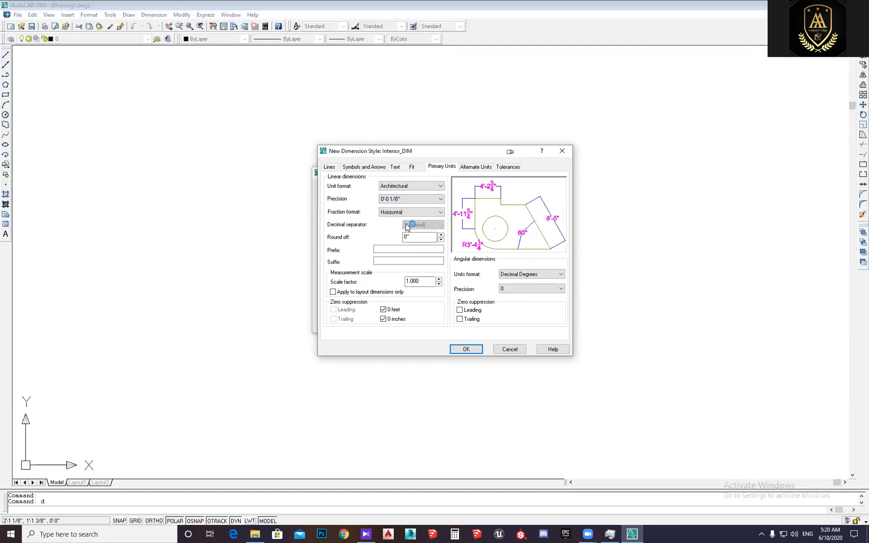
click(487, 168)
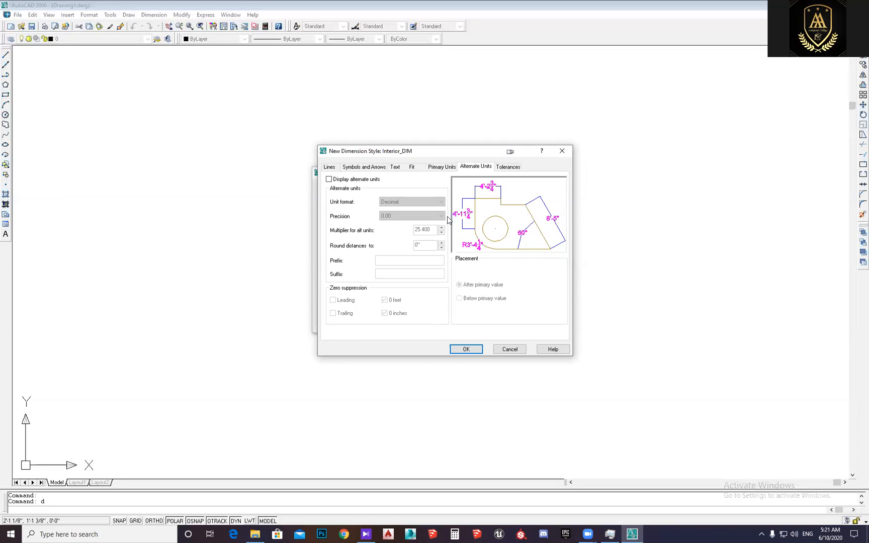
click(355, 180)
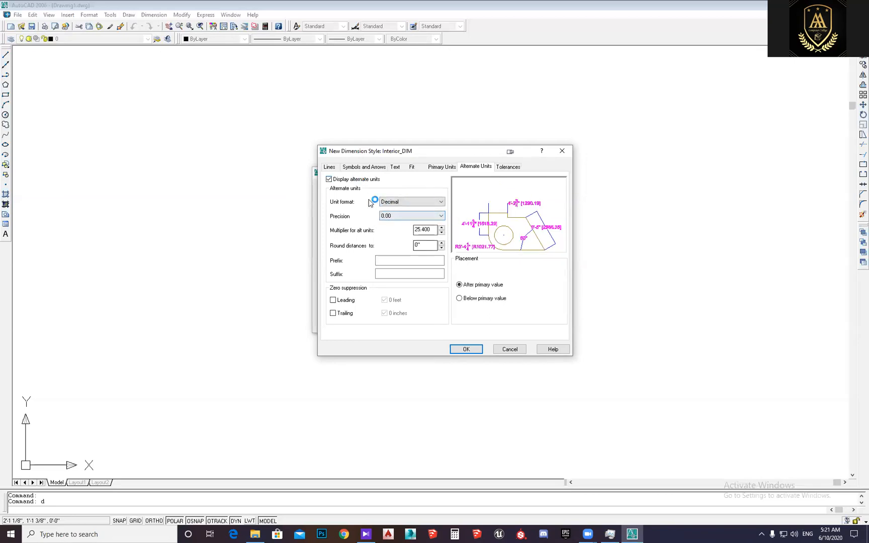
click(354, 179)
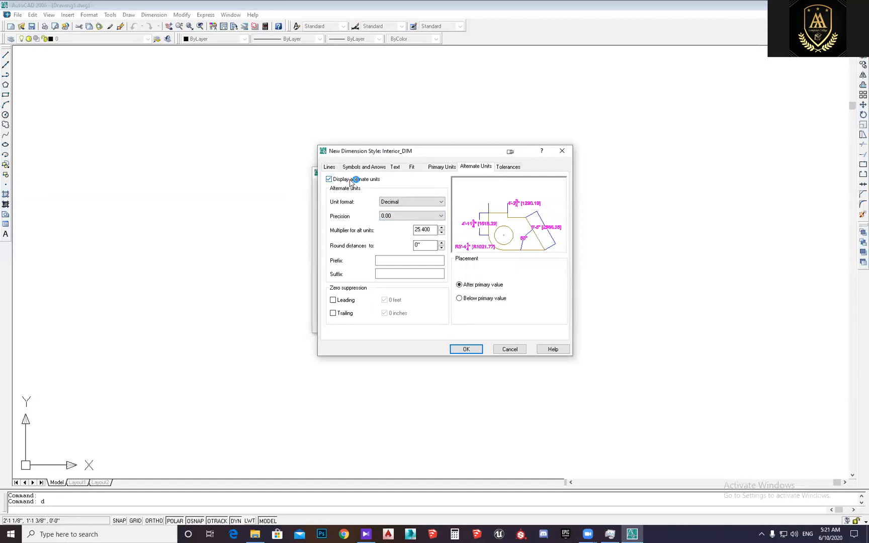
Review the tolerance settings, accept the Interior_DIM style and make it the current dimension style
click(510, 168)
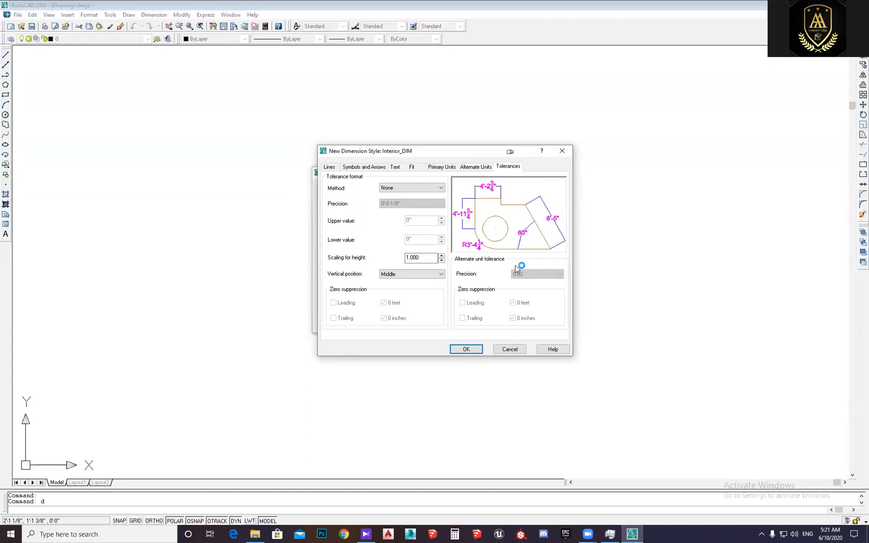
click(460, 349)
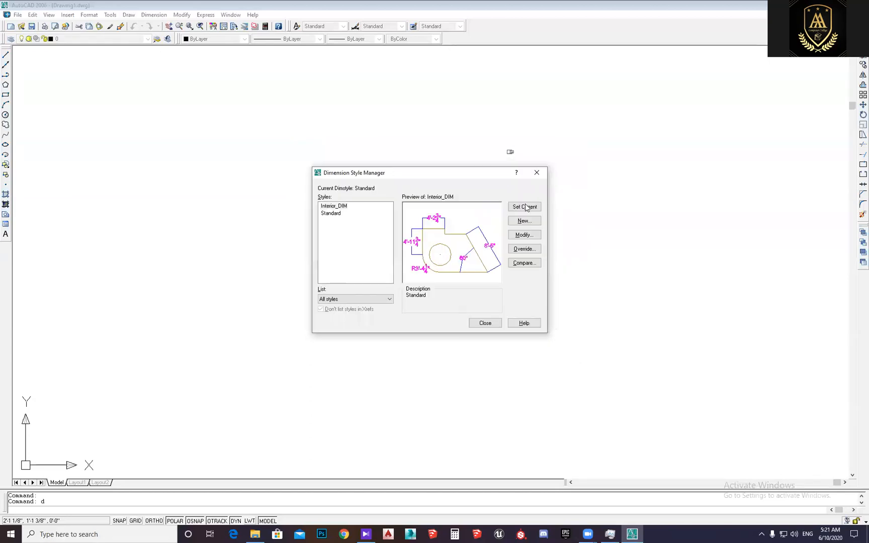
click(525, 206)
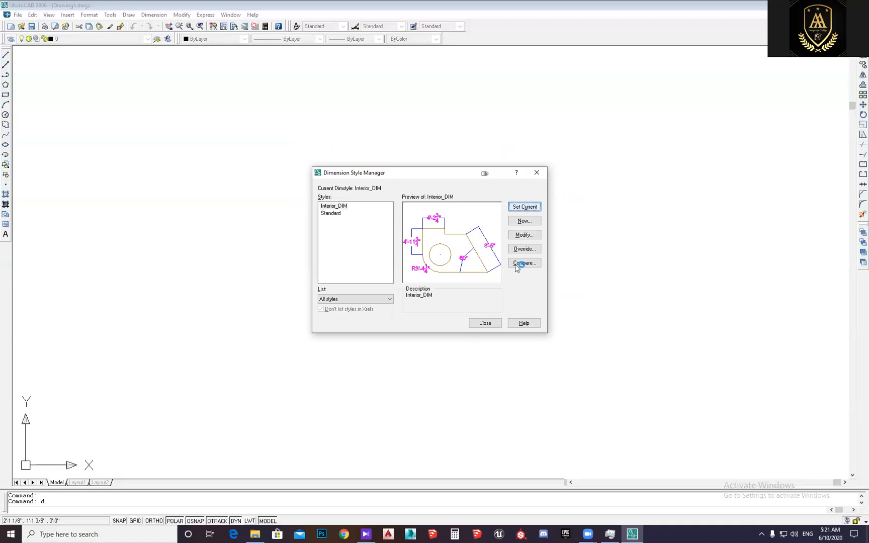
click(484, 323)
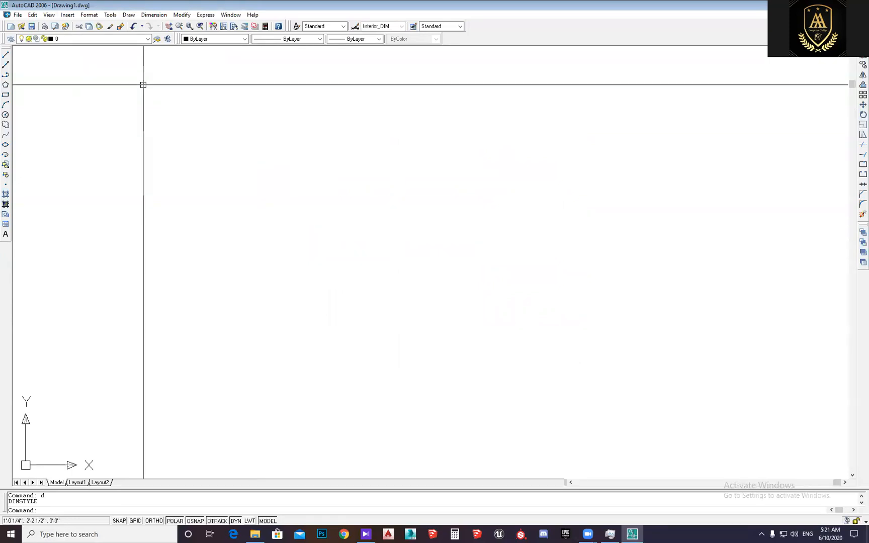
Turn off the display of the UCS icon at the origin
click(49, 15)
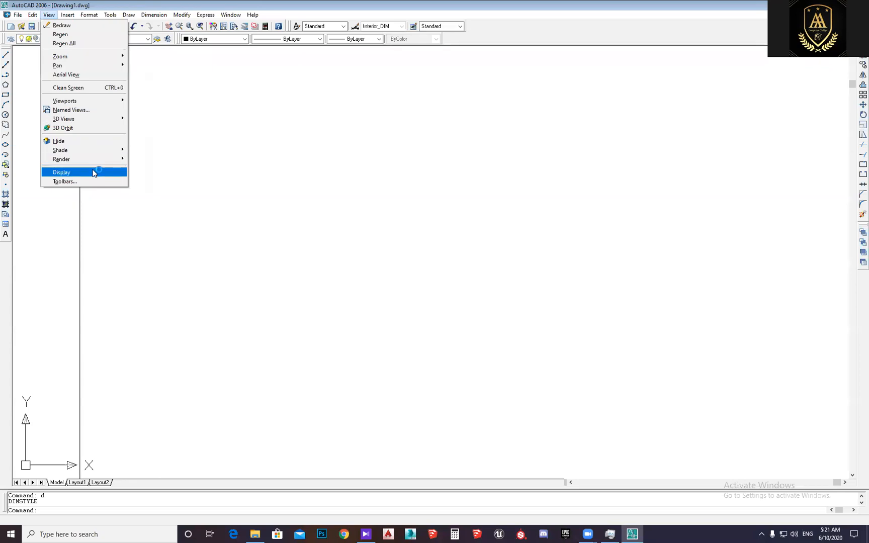
mouse_move(93, 173)
mouse_move(153, 174)
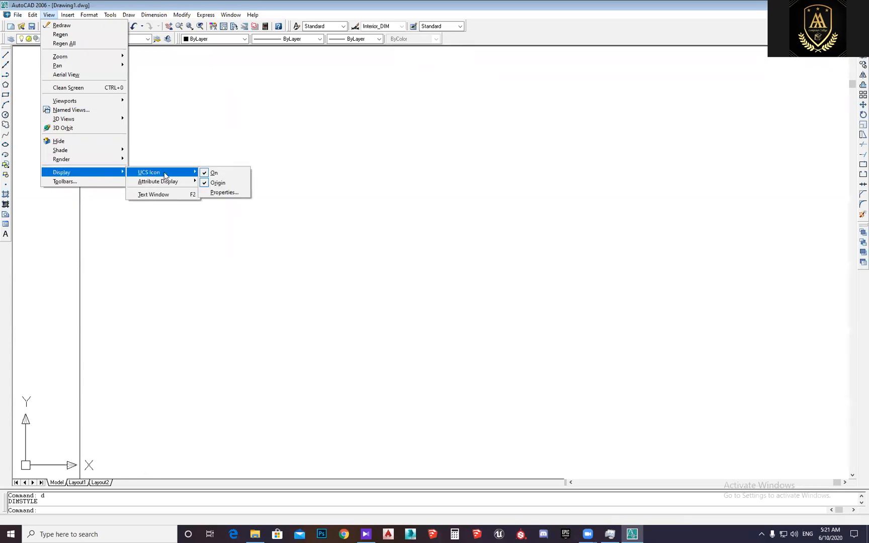
click(225, 184)
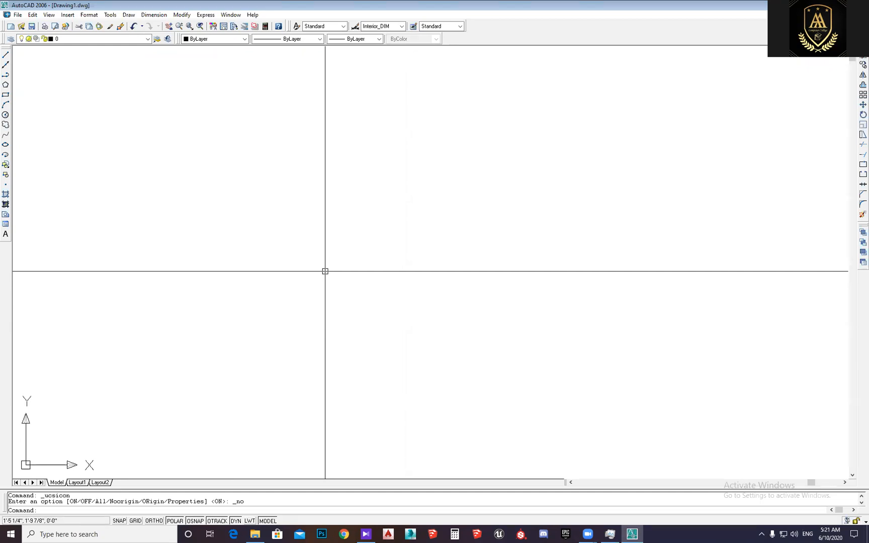
click(18, 15)
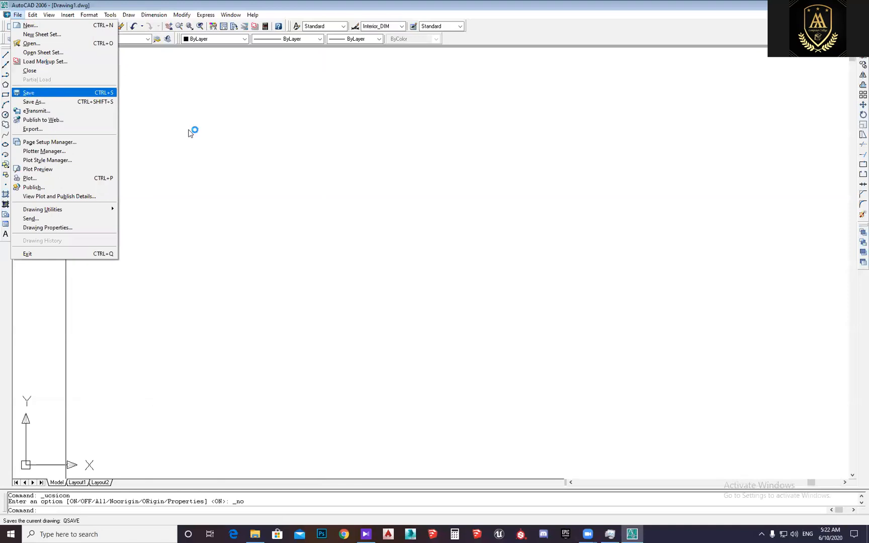
click(401, 174)
click(402, 175)
click(351, 226)
click(301, 247)
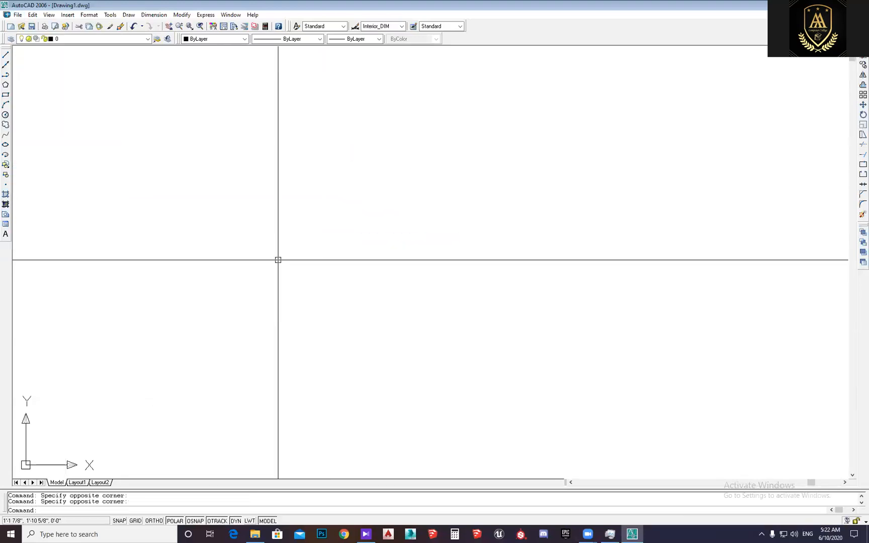
Save the drawing in the Temp folder on the Desktop as Interior Designing_File
key(ctrl+s)
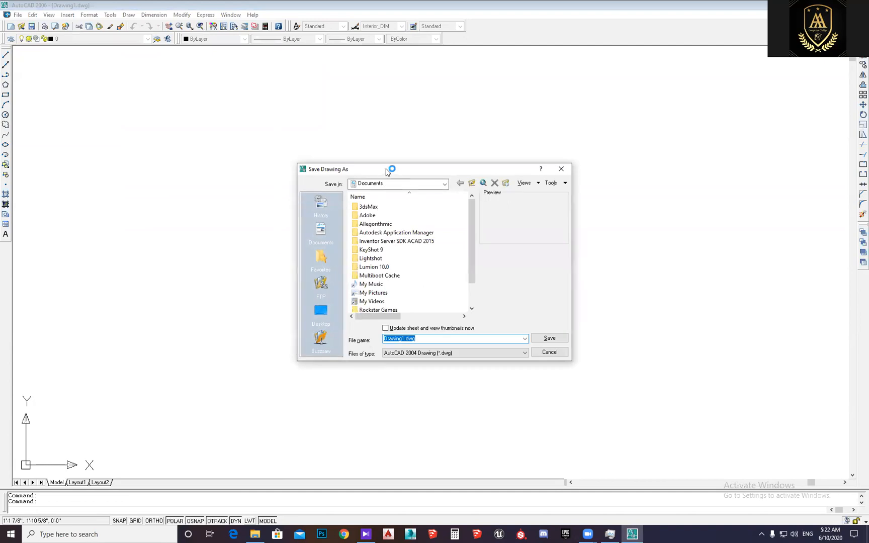
drag(340, 171, 313, 157)
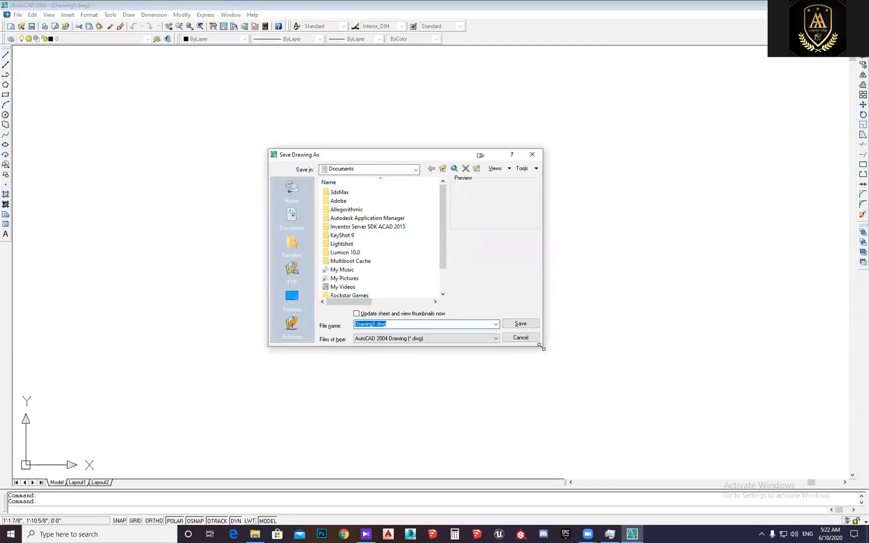
drag(541, 347, 636, 426)
click(292, 297)
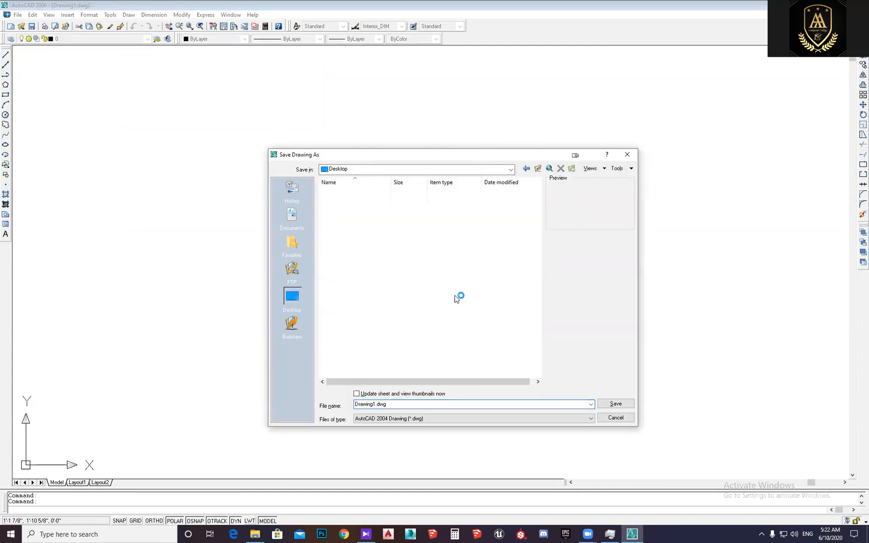
click(336, 246)
double_click(336, 245)
double_click(404, 404)
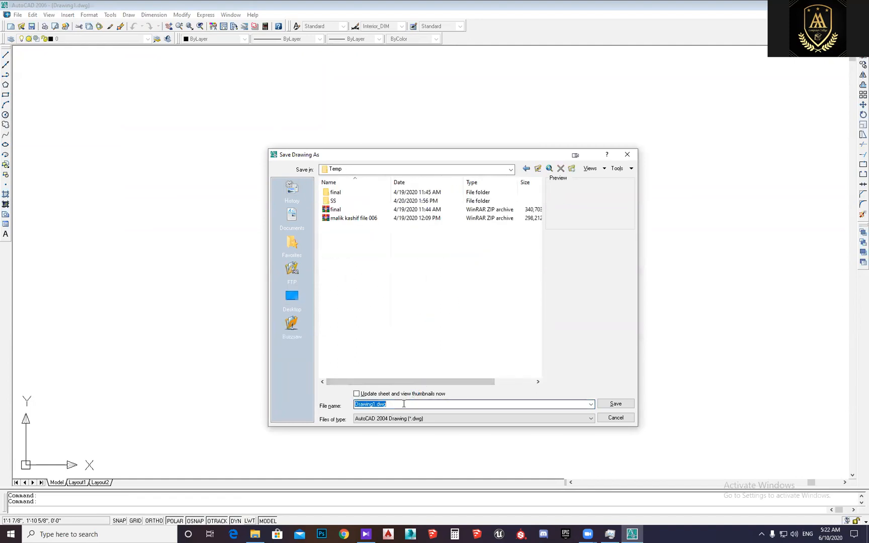
text(Inte)
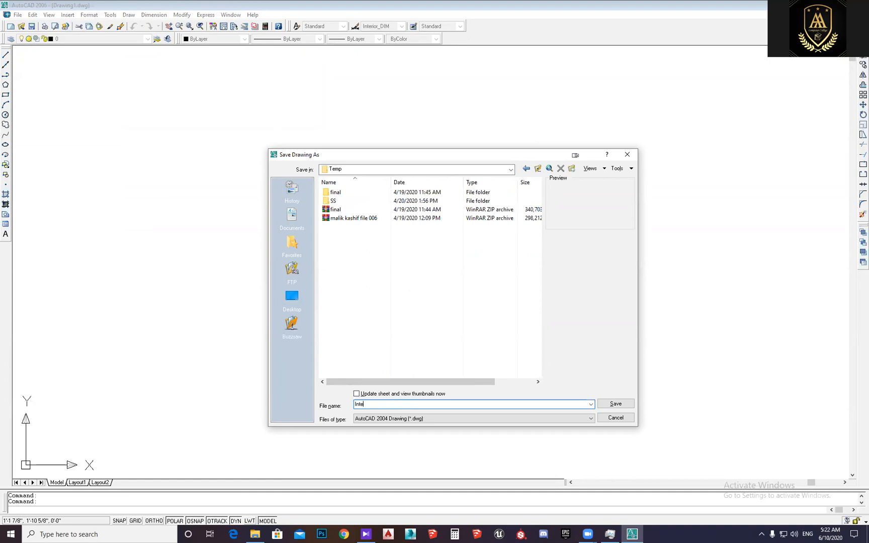
text(rior Designing_File)
click(616, 404)
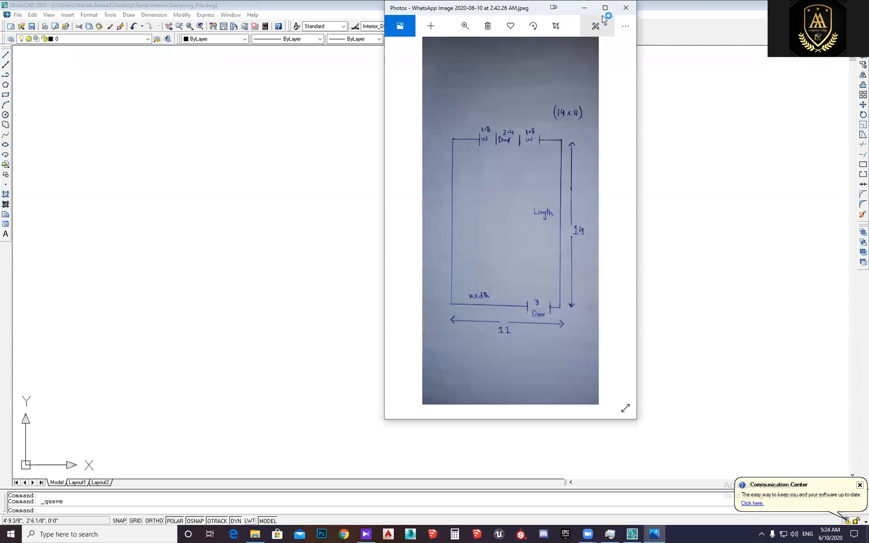
Enlarge the Photos window to view the hand-drawn 14 x 11 room plan at full screen size
click(602, 15)
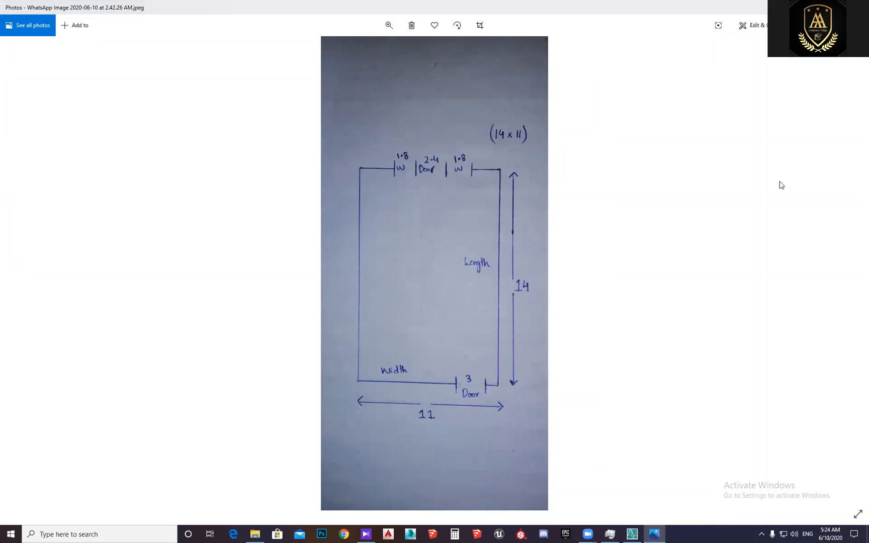
Examine the room plan photo for the length, width, door and window sizes
ctrl+scroll(420, 222, up, 2)
ctrl+scroll(442, 298, down, 2)
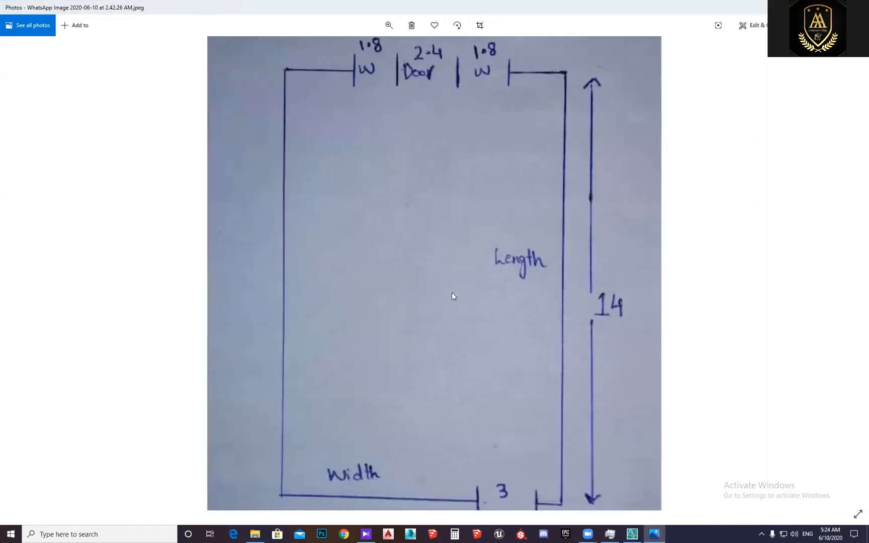
ctrl+scroll(451, 297, up, 2)
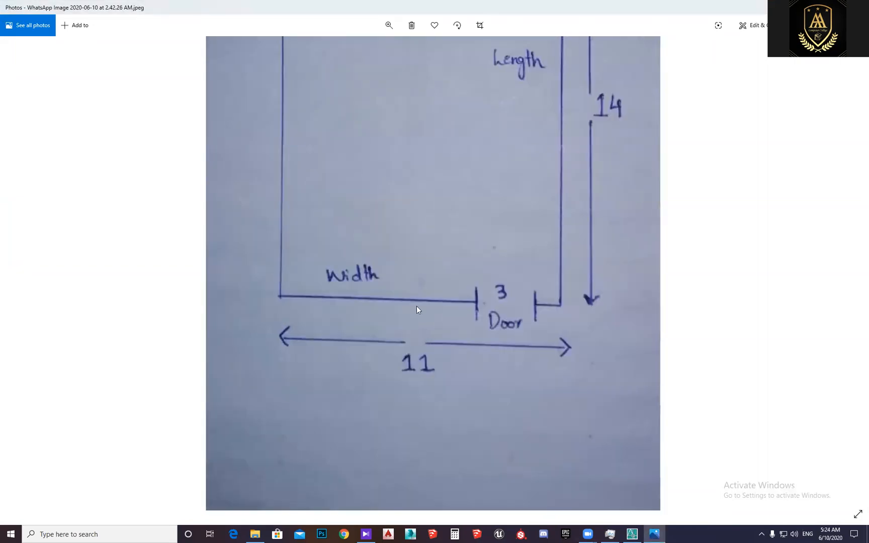
scroll(429, 323, up, 5)
scroll(462, 267, down, 3)
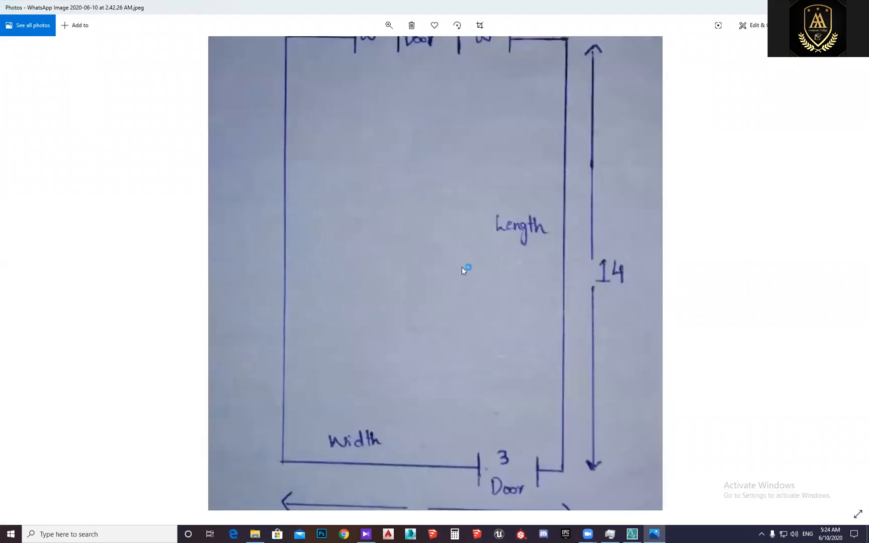
scroll(461, 272, up, 1)
ctrl+scroll(462, 271, down, 2)
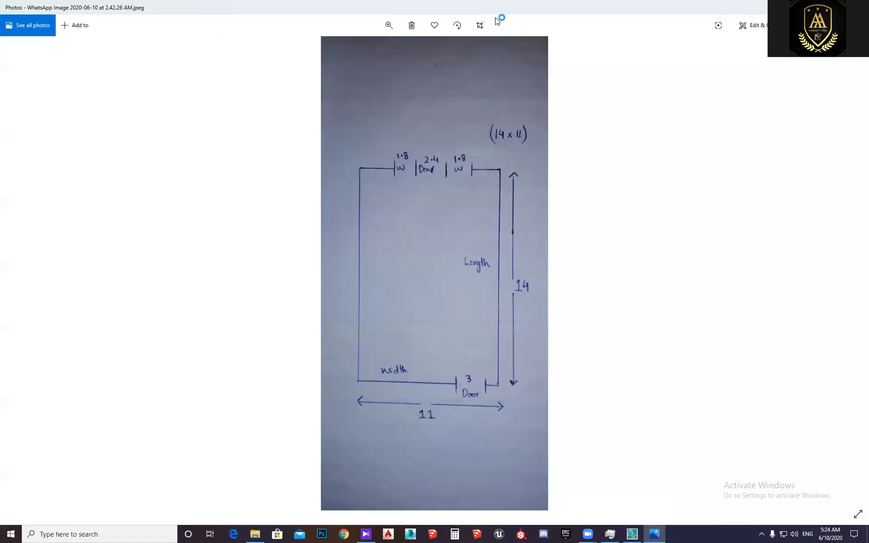
Annotate the plan with a north arrow, mark 11 as width and 14 as length, and clear the marks
drag(428, 86, 432, 109)
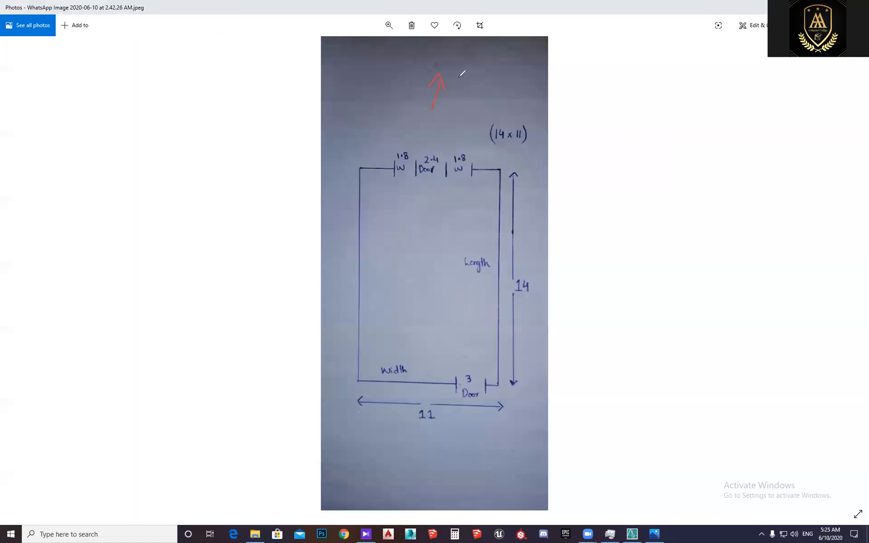
drag(459, 72, 466, 72)
mouse_move(422, 397)
mouse_down()
mouse_move(413, 435)
mouse_move(436, 400)
mouse_up()
drag(400, 463, 420, 454)
mouse_move(526, 271)
mouse_down()
mouse_move(507, 335)
mouse_move(540, 262)
mouse_up()
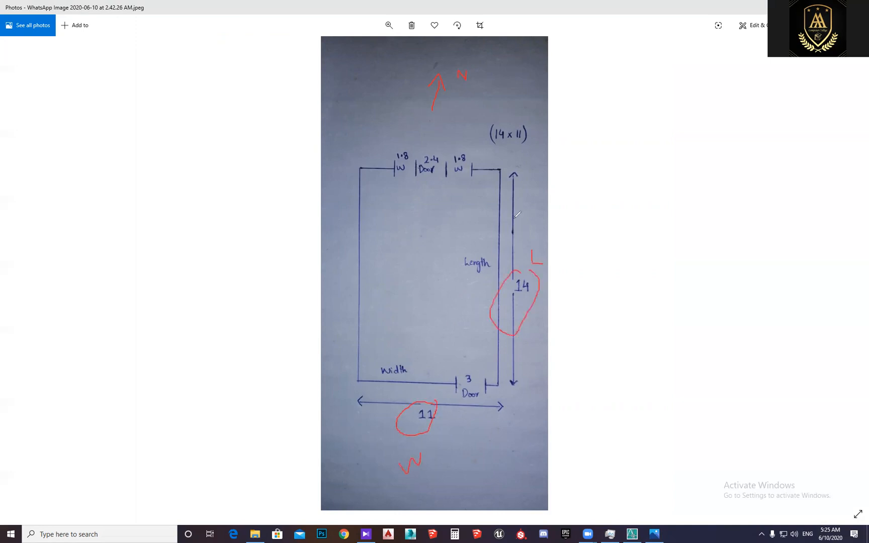
mouse_move(503, 113)
mouse_down()
mouse_move(482, 146)
mouse_move(533, 116)
mouse_up()
key(e)
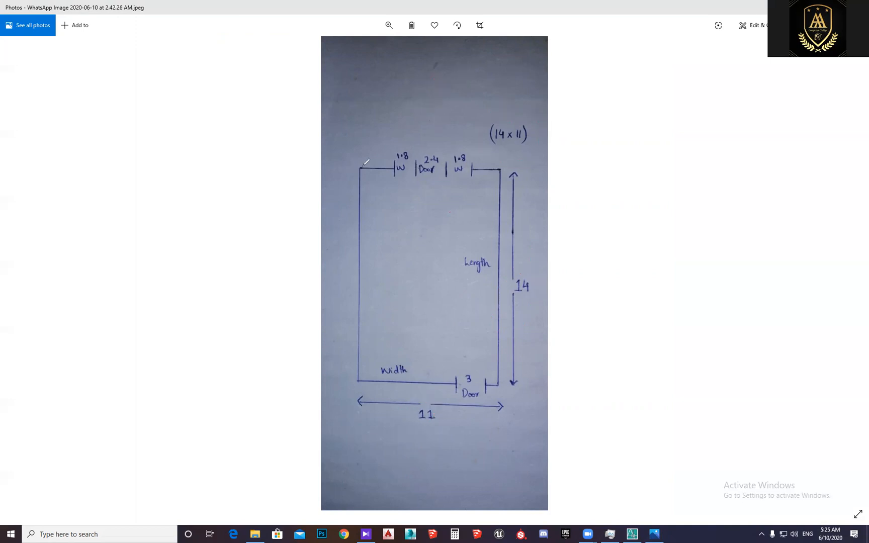
Circle the plan's upper-left corner, length wall and width wall in red, and erase the marks
mouse_move(362, 159)
mouse_down()
mouse_move(353, 193)
mouse_move(366, 159)
mouse_up()
drag(490, 162, 480, 233)
drag(479, 381, 504, 164)
mouse_move(407, 316)
mouse_down()
mouse_move(409, 403)
mouse_move(407, 324)
mouse_up()
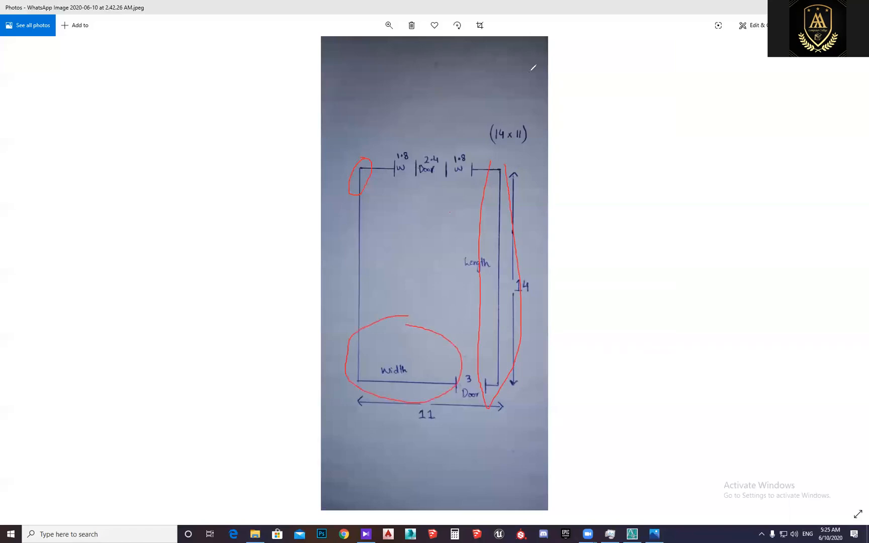
key(e)
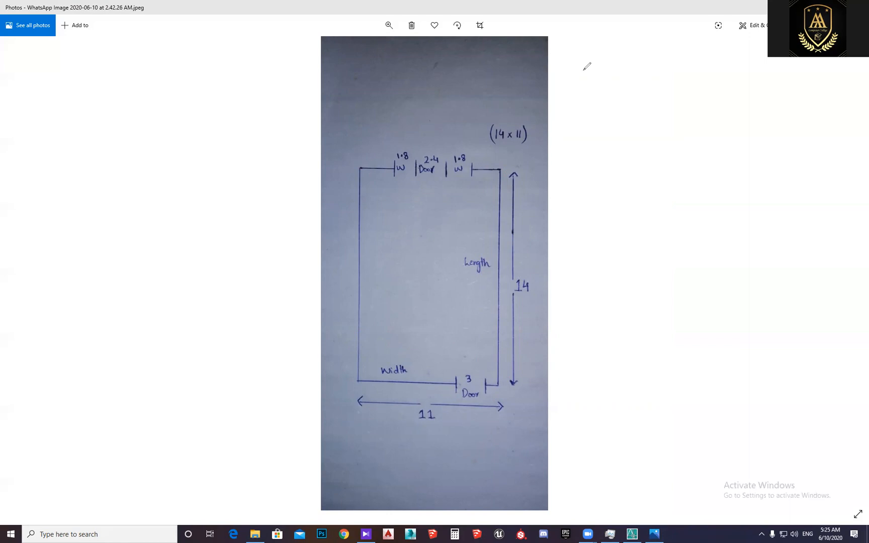
Leave the room plan photo and return to the empty drawing in AutoCAD
click(816, 7)
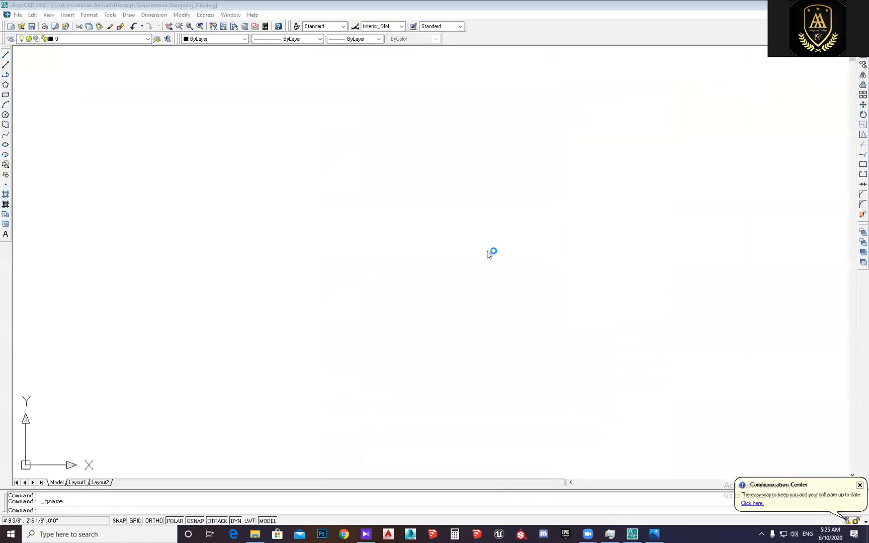
click(469, 207)
click(383, 269)
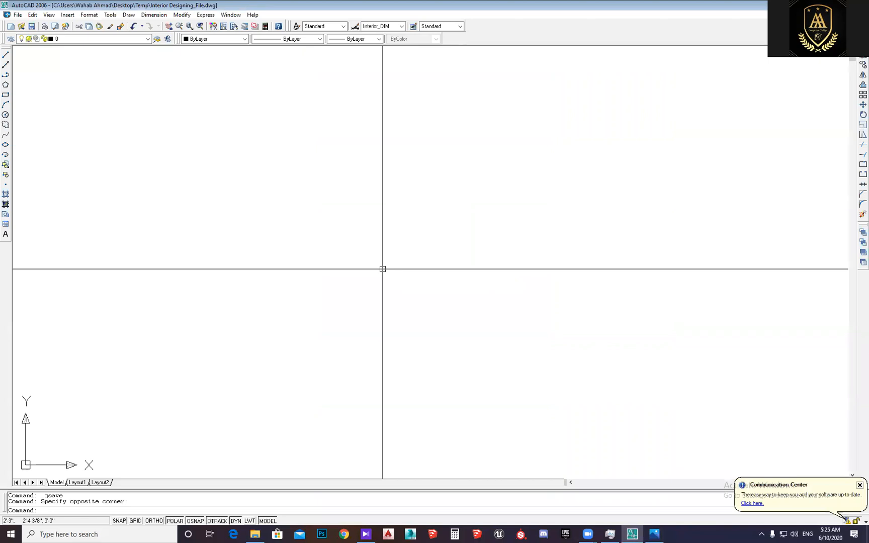
click(129, 15)
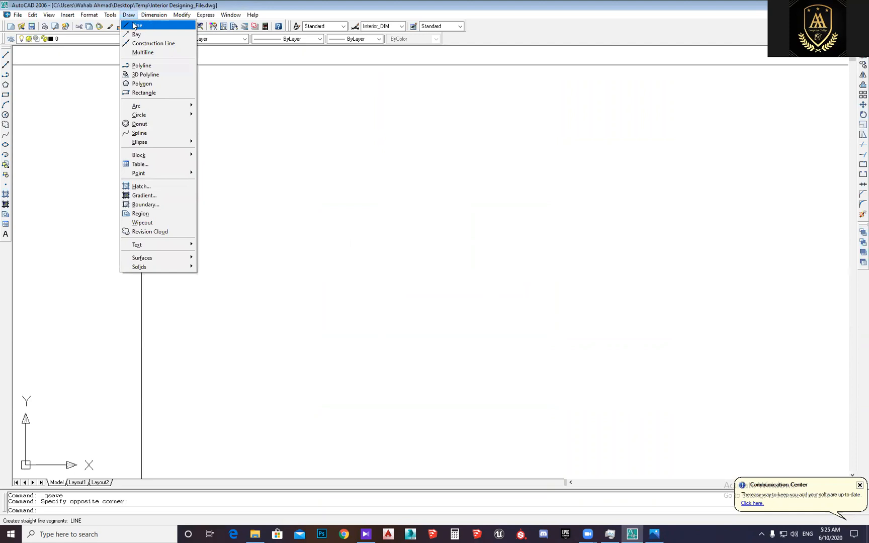
click(138, 25)
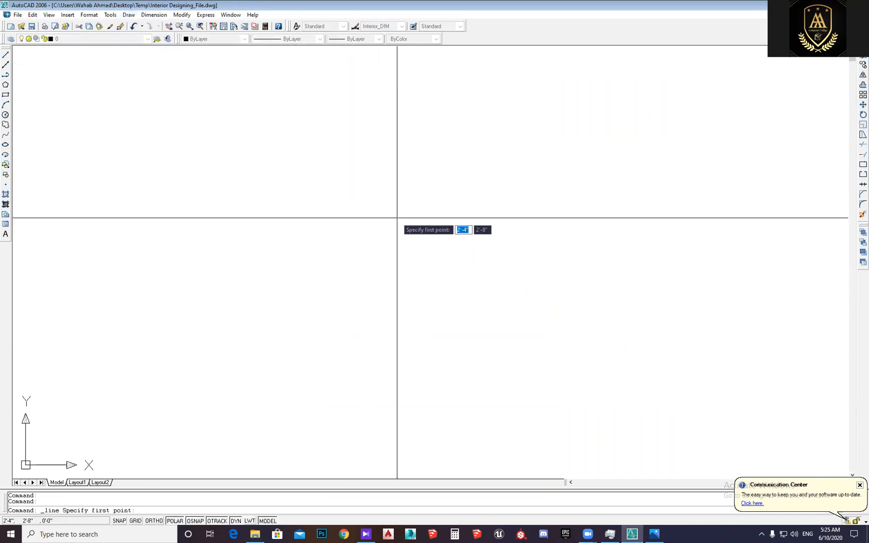
key(Escape)
drag(18, 496, 201, 512)
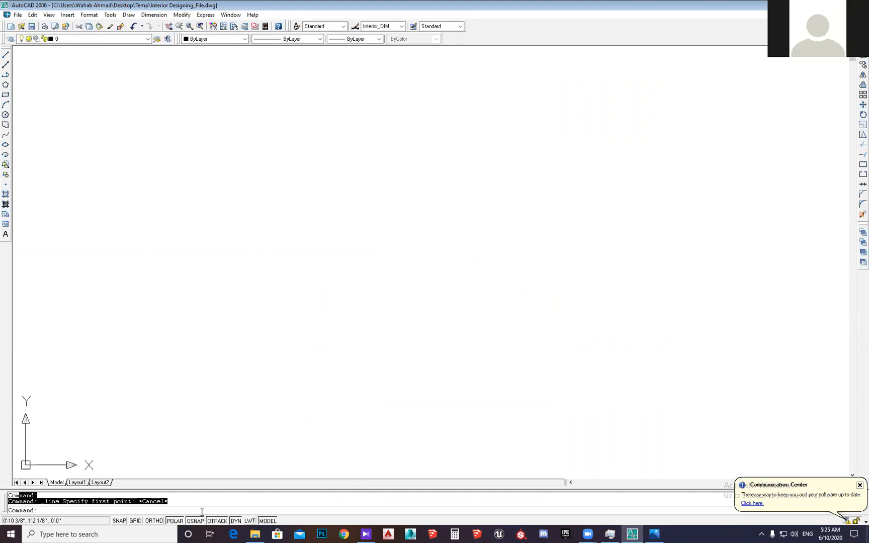
key(Escape)
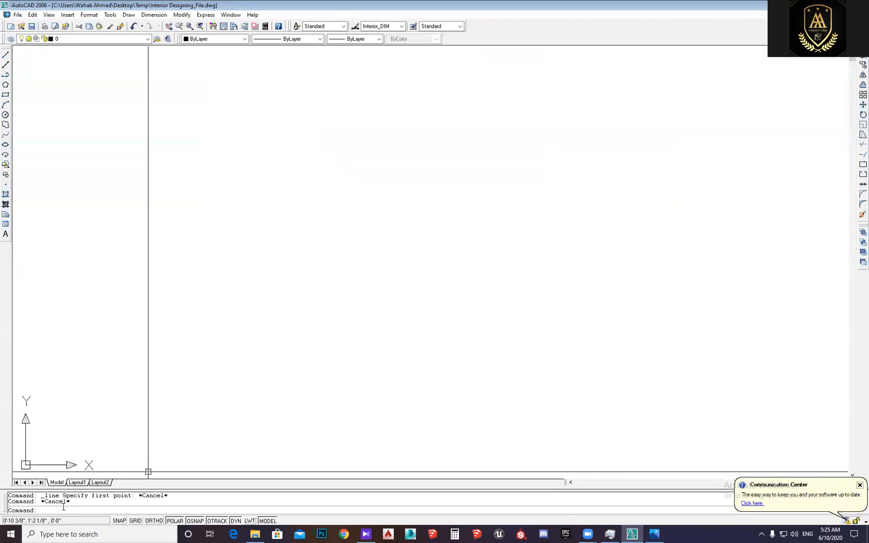
key(Escape)
text(fdsfdsf)
key(Return)
text(fds)
key(Return)
text(fsd)
key(Escape)
key(Escape)
key(Escape)
click(230, 274)
click(230, 274)
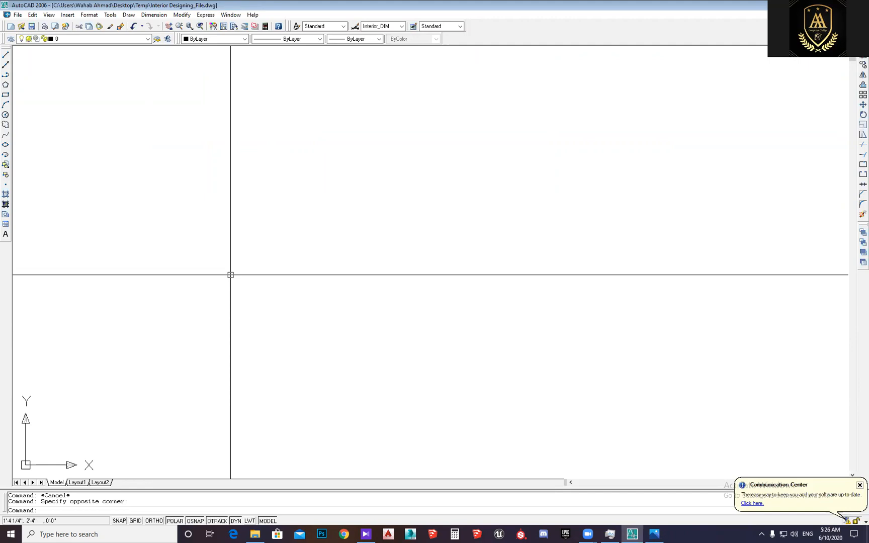
click(129, 14)
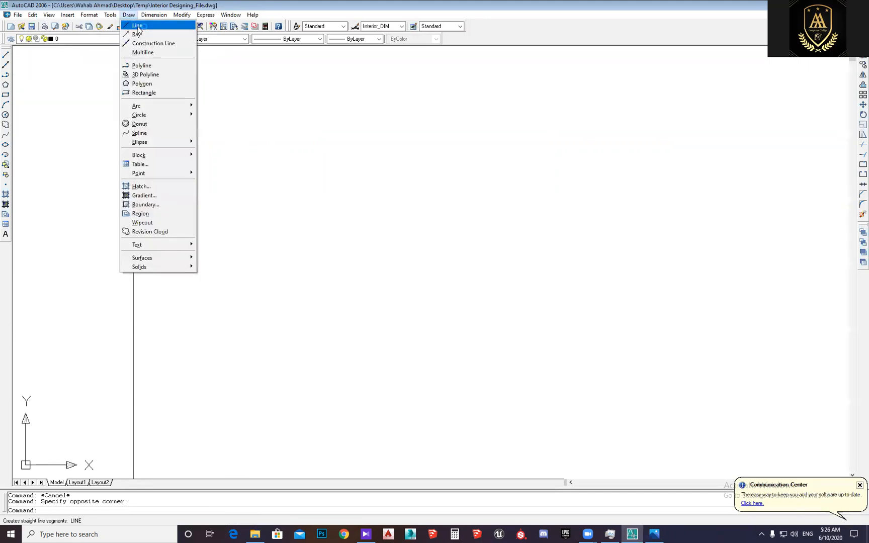
key(Escape)
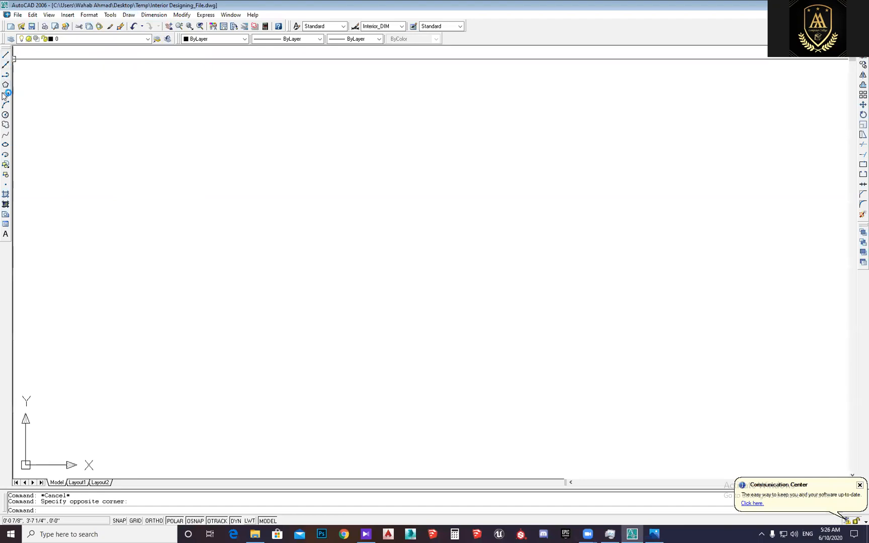
click(7, 56)
click(277, 163)
key(Escape)
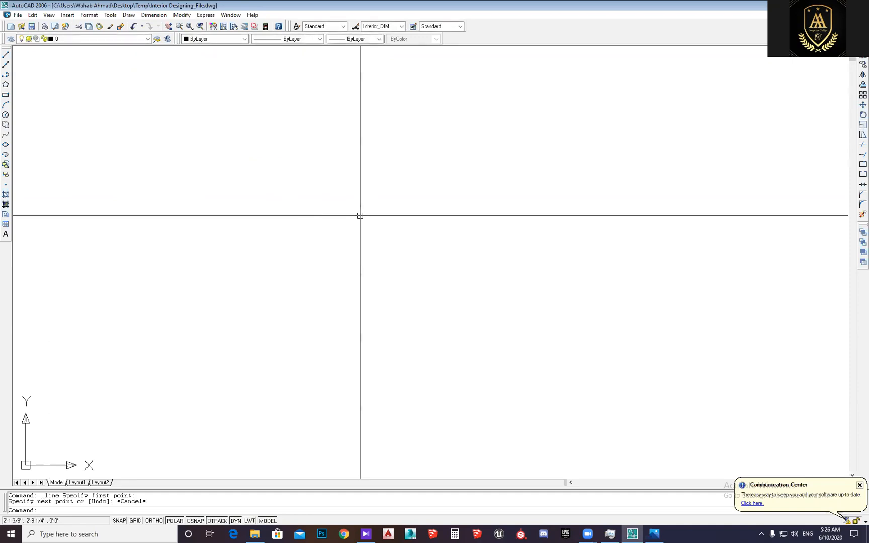
Start a line from a point in the upper-left part of the drawing area and turn Ortho mode on
text(l)
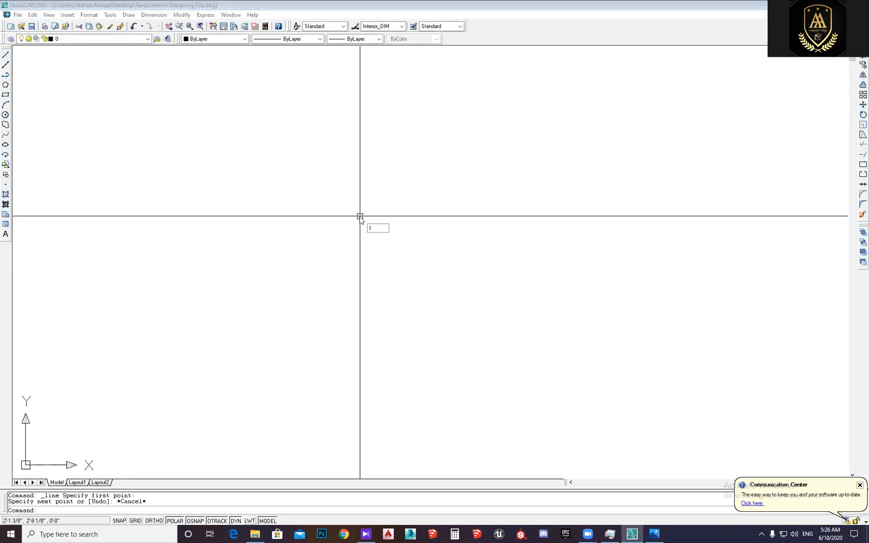
key(Return)
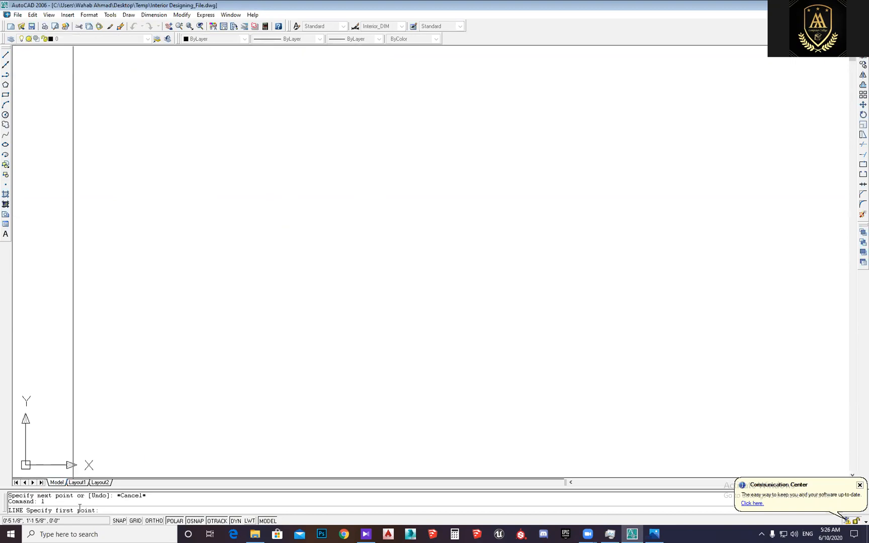
drag(34, 495, 94, 495)
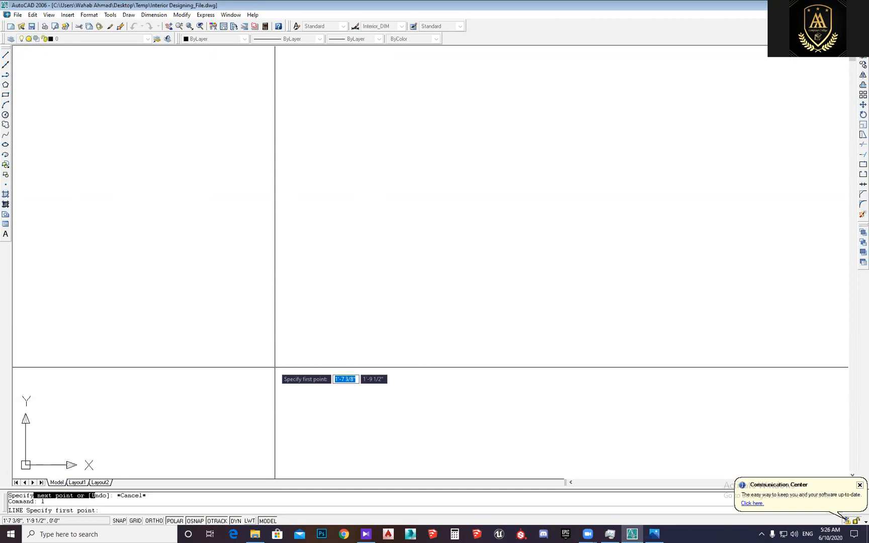
click(217, 120)
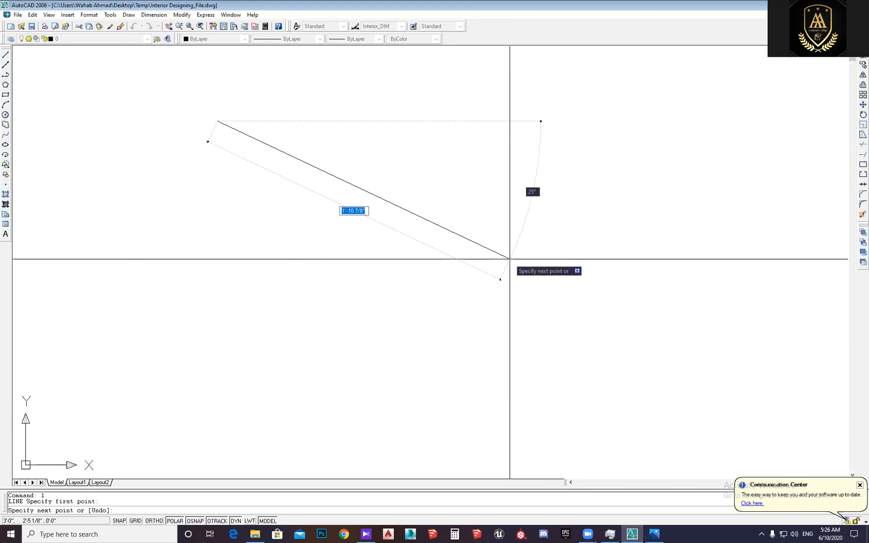
click(153, 521)
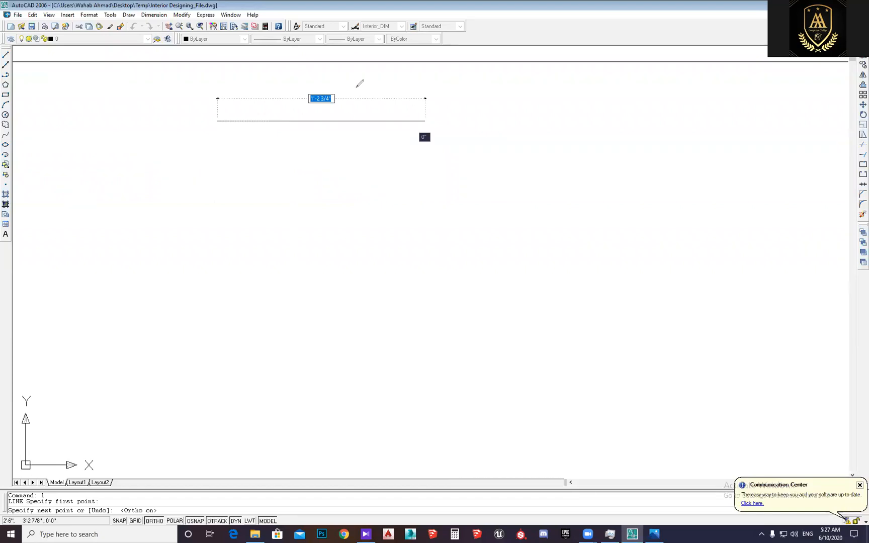
Circle the live length dimension above the line in red and remove the mark
drag(358, 86, 353, 86)
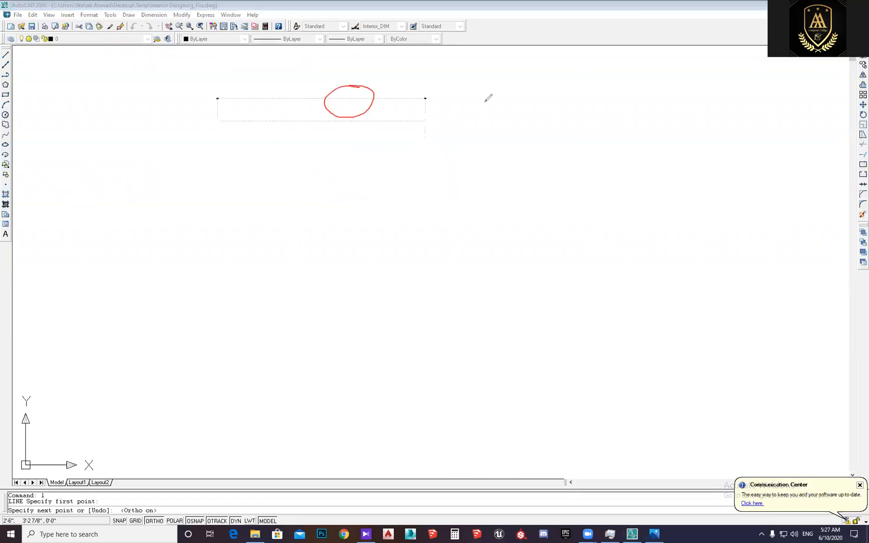
key(ctrl+z)
key(Escape)
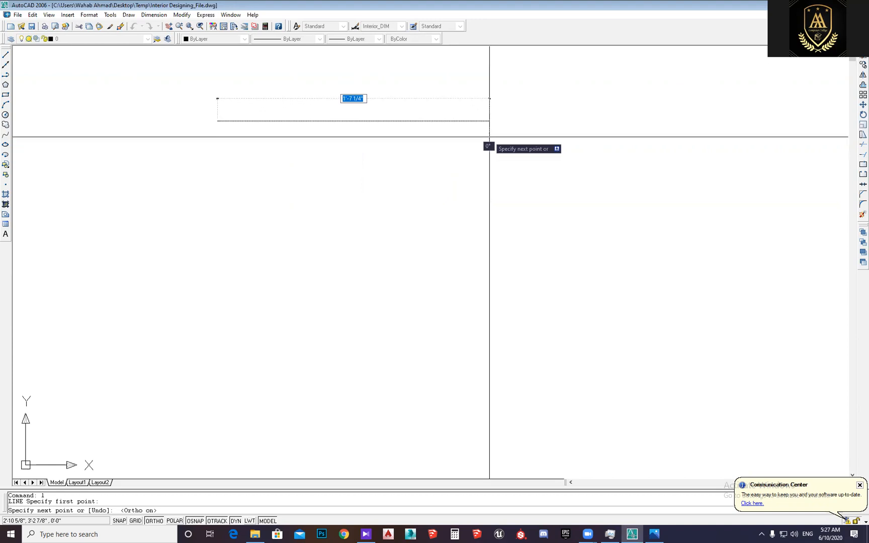
Open the On-Screen Keyboard over the drawing and demonstrate the apostrophe and Enter keys for entering feet
text(11)
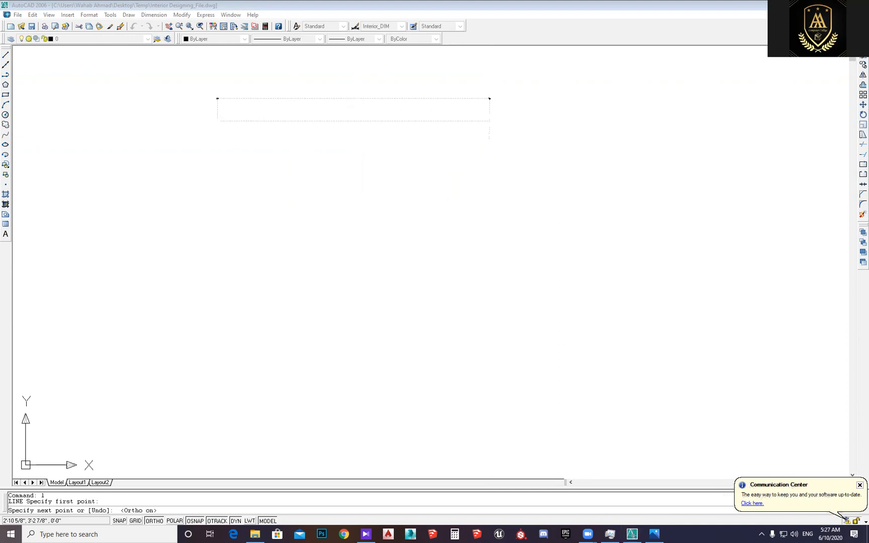
click(101, 534)
text(key)
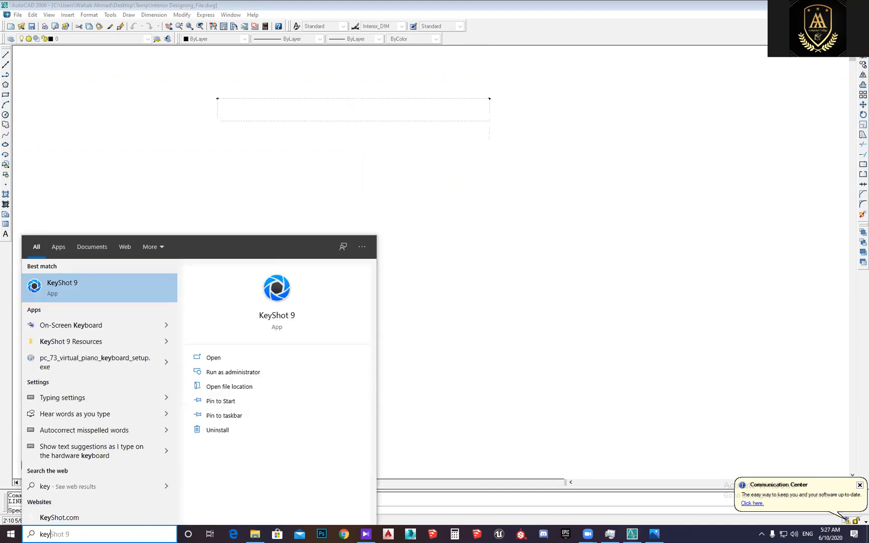
text(b)
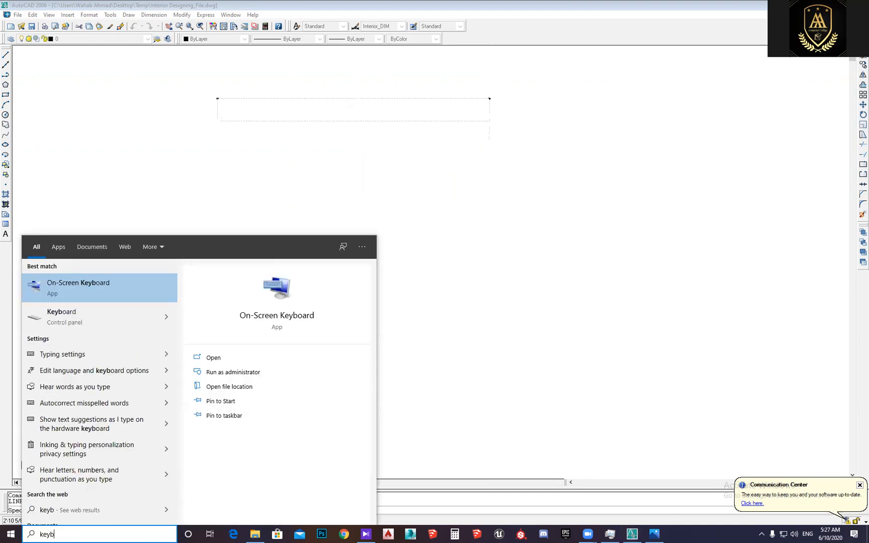
key(Return)
drag(484, 54, 494, 211)
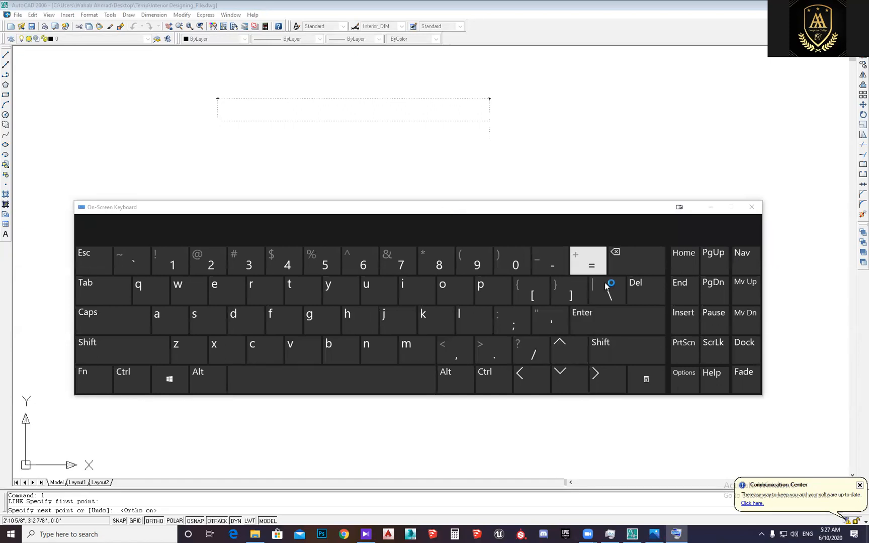
click(554, 328)
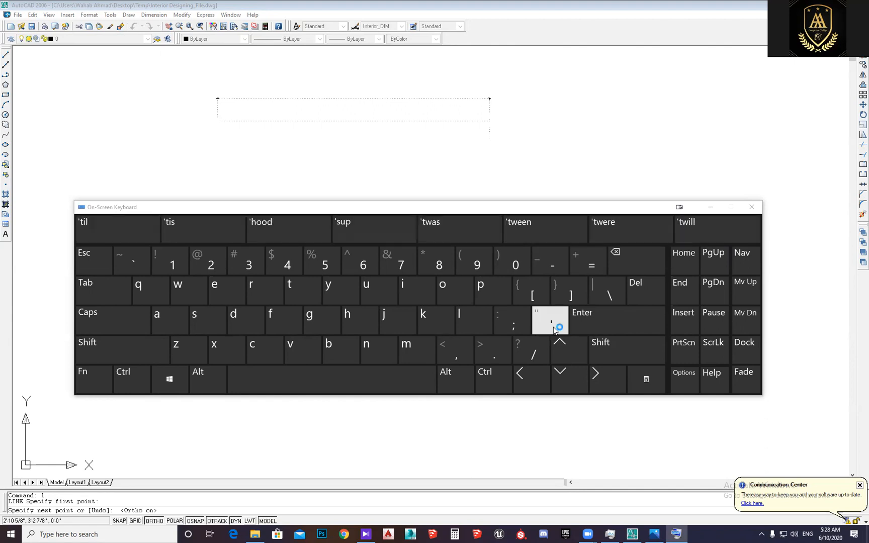
click(614, 326)
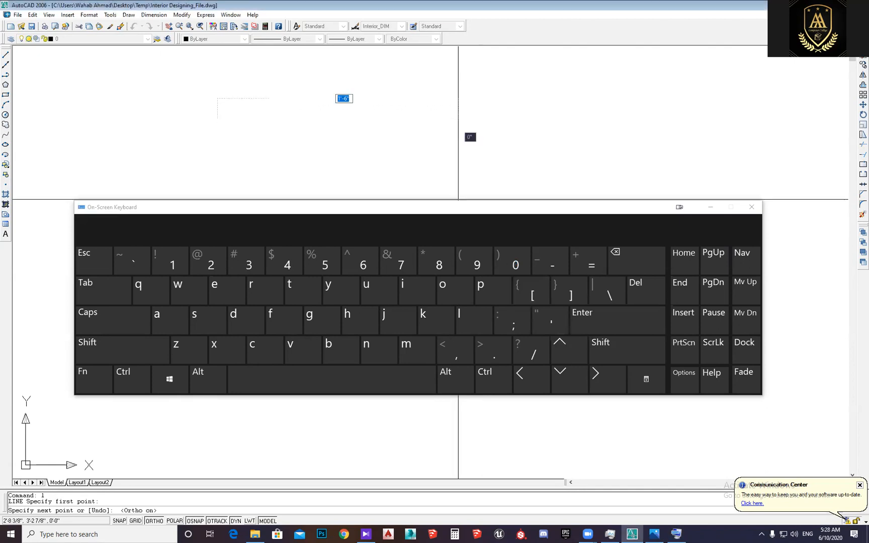
Abandon the pending line and draw a new horizontal line 11' long for the room's width
key(Escape)
key(Return)
click(189, 115)
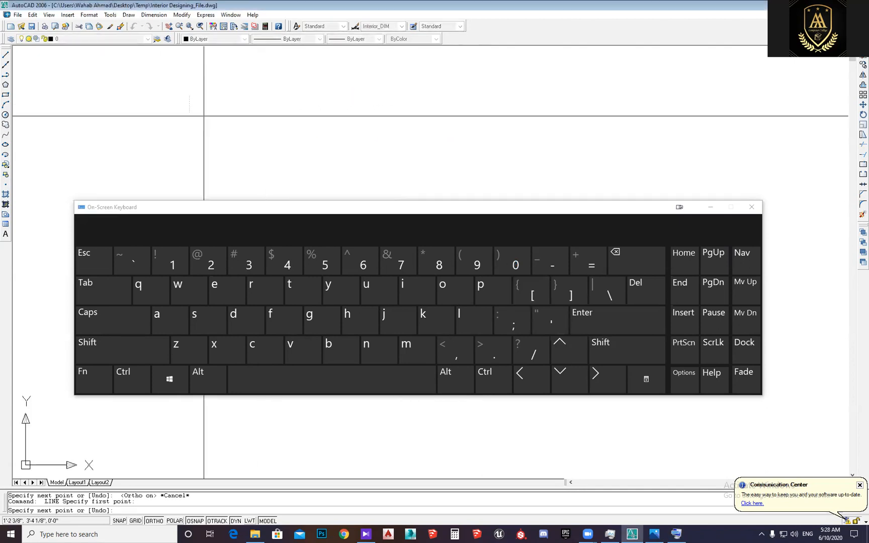
text(11')
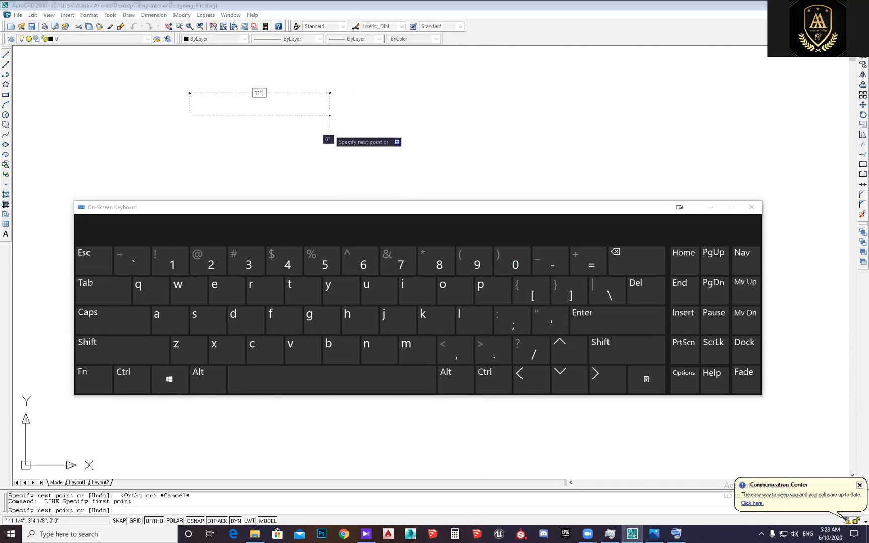
key(Return)
scroll(329, 106, up, 4)
scroll(503, 130, down, 7)
key(Escape)
scroll(674, 151, up, 2)
scroll(463, 143, up, 1)
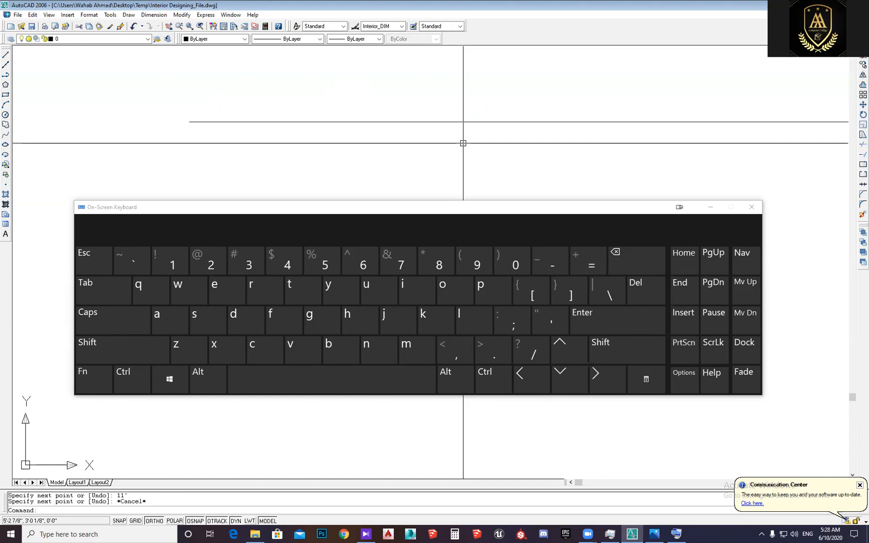
Minimize the On-Screen Keyboard and frame the full 11' line in the drawing area
scroll(433, 147, down, 3)
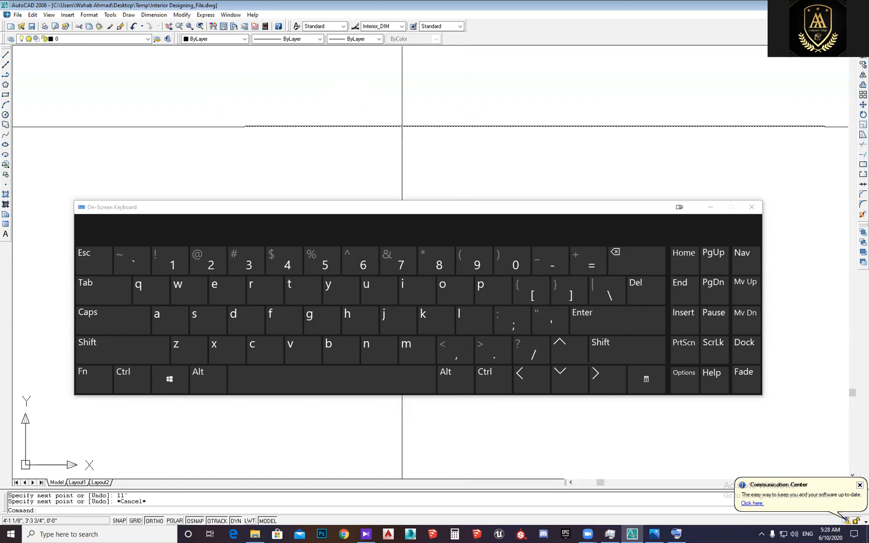
middle_drag(378, 147, 320, 122)
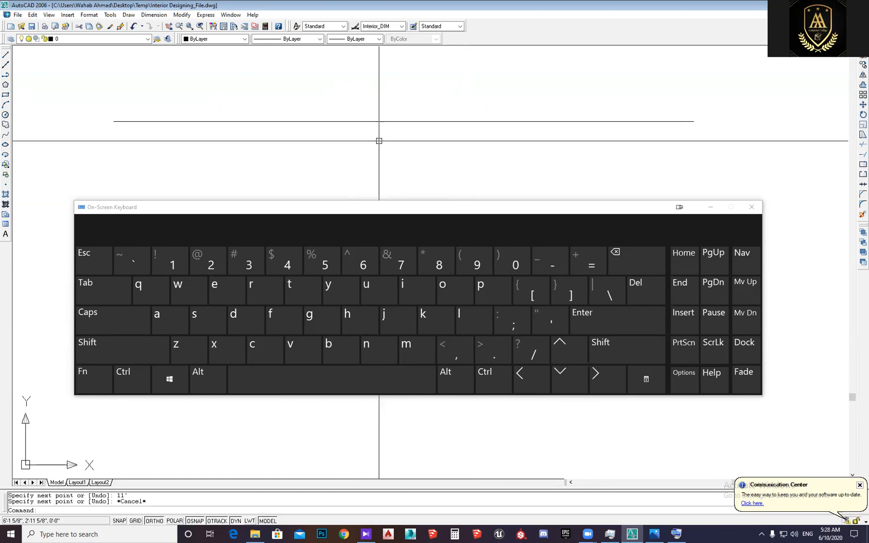
scroll(320, 146, up, 3)
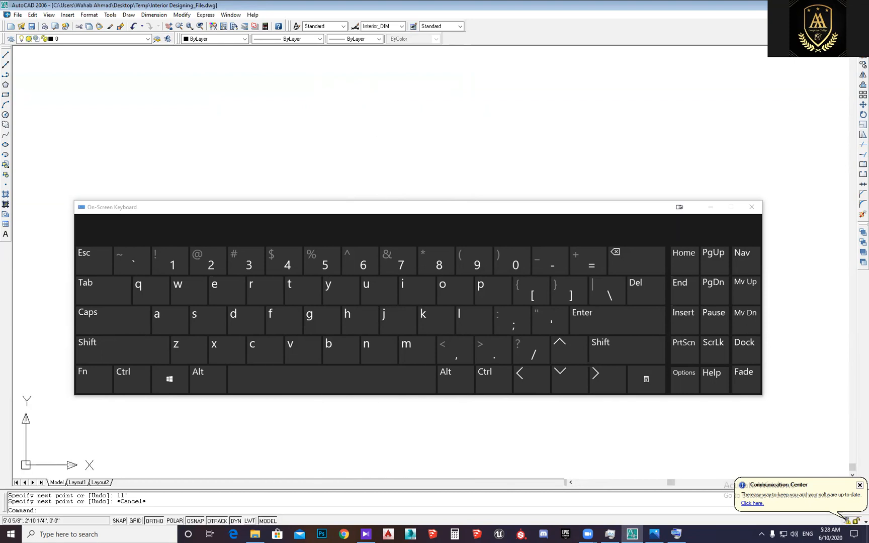
scroll(326, 153, down, 2)
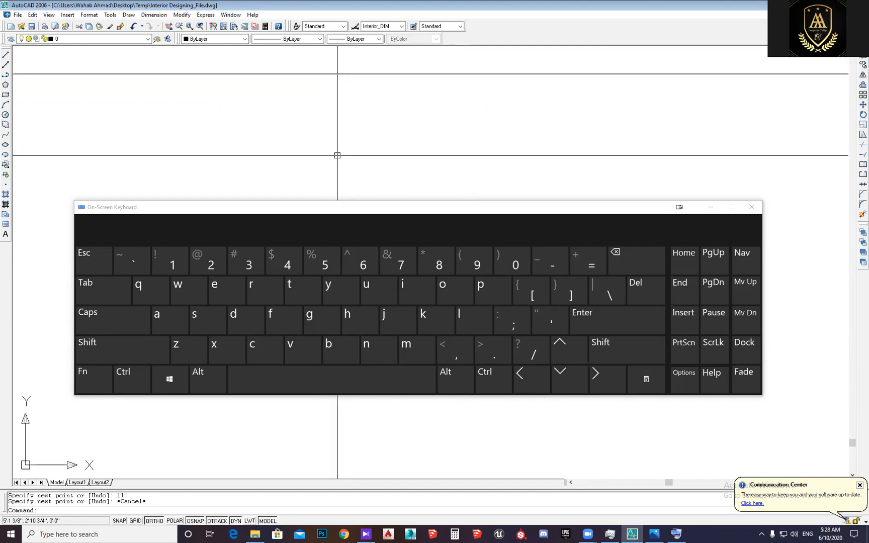
mouse_move(323, 137)
middle_down()
mouse_move(438, 173)
mouse_move(606, 169)
mouse_move(233, 186)
mouse_move(544, 203)
mouse_move(553, 162)
mouse_move(683, 233)
middle_up()
click(710, 207)
middle_drag(372, 267, 578, 237)
middle_drag(378, 237, 464, 238)
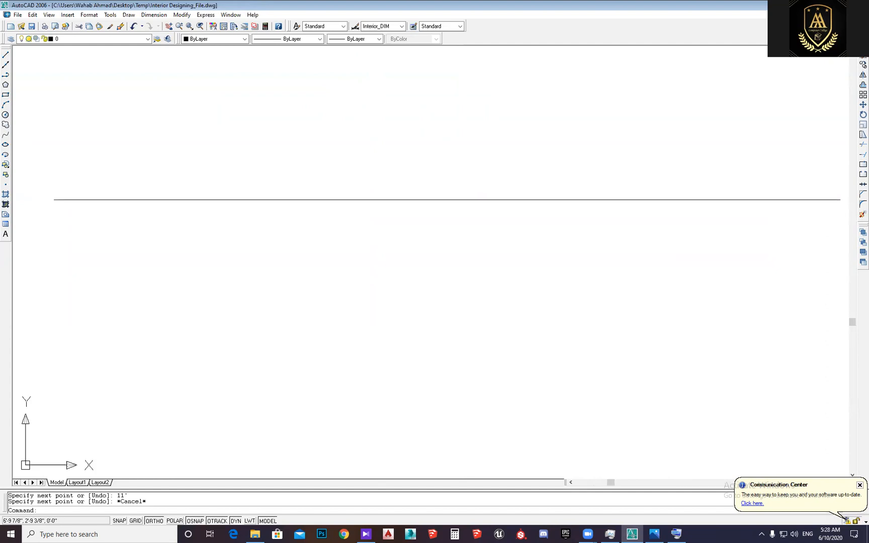
Switch to the plan image in Photos, examine the room's length and width up close, and return to AutoCAD
click(660, 534)
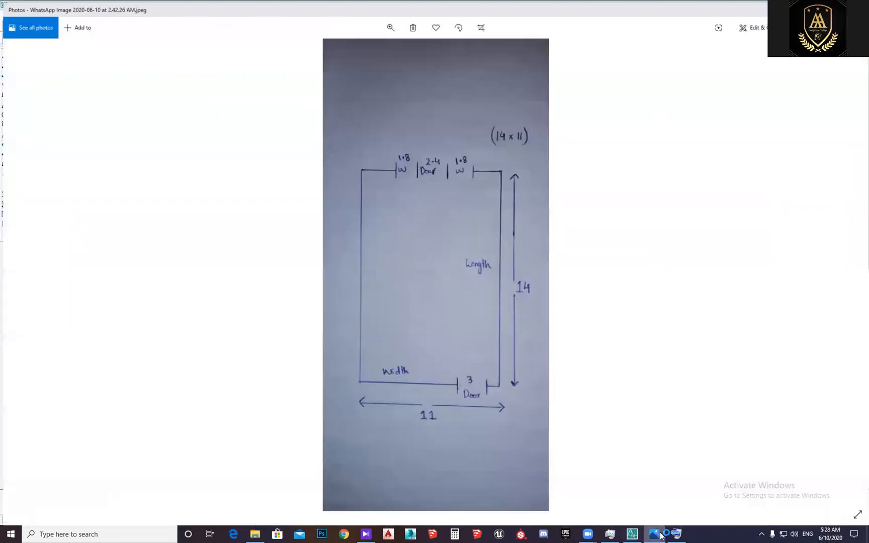
scroll(455, 406, up, 2)
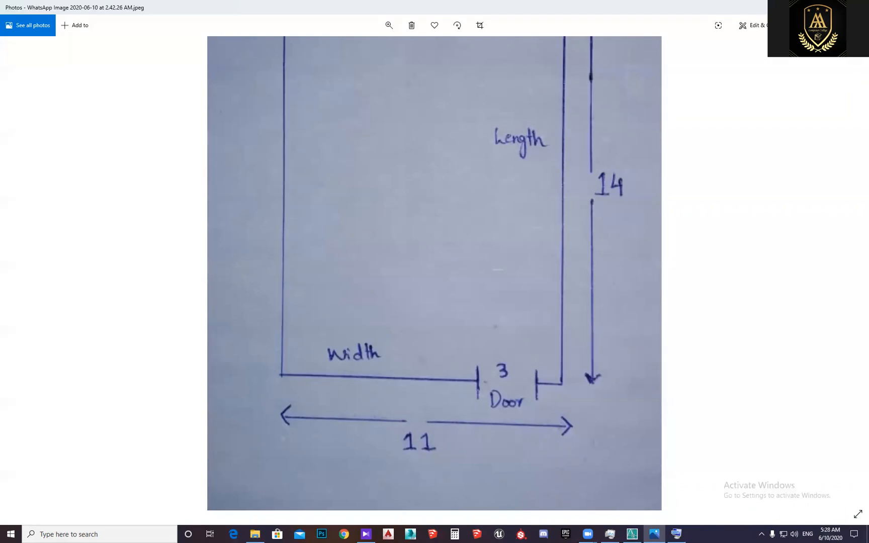
click(799, 7)
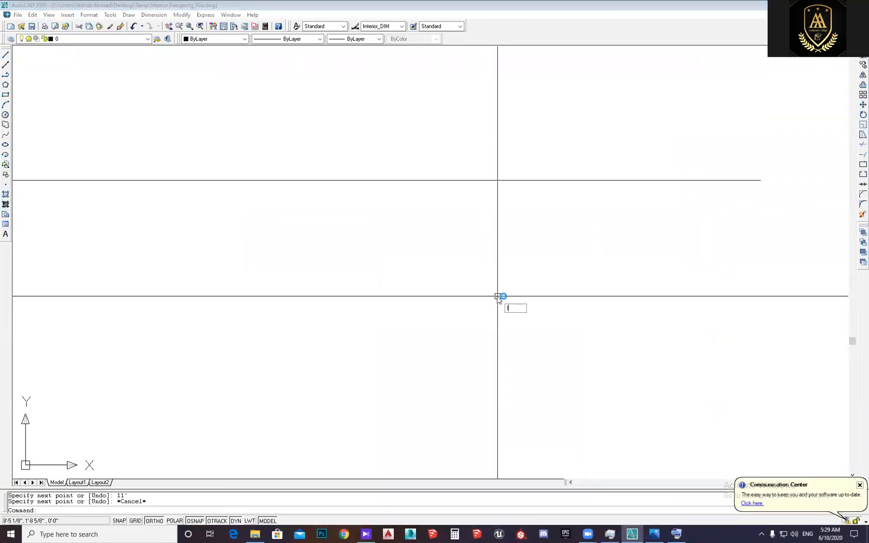
Draw a 14' vertical line downward from the right endpoint of the 11' line for the room's length
key(Return)
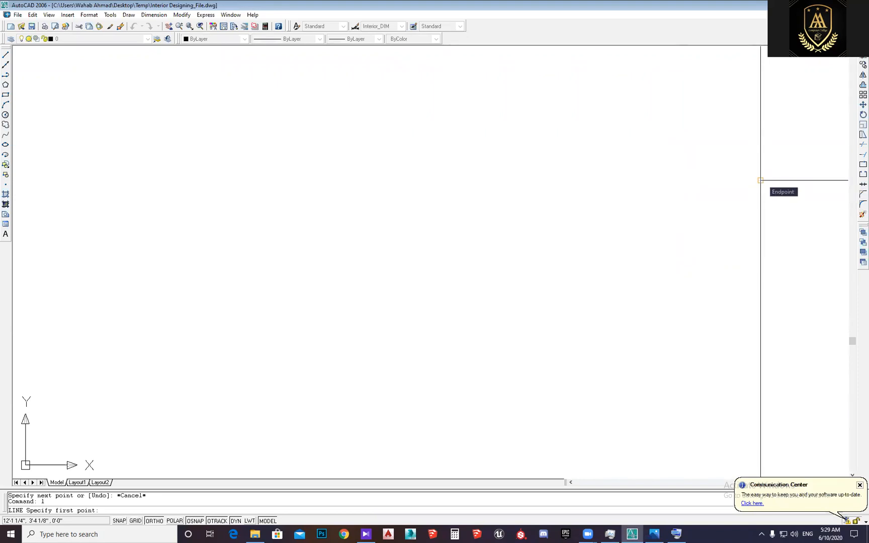
click(760, 180)
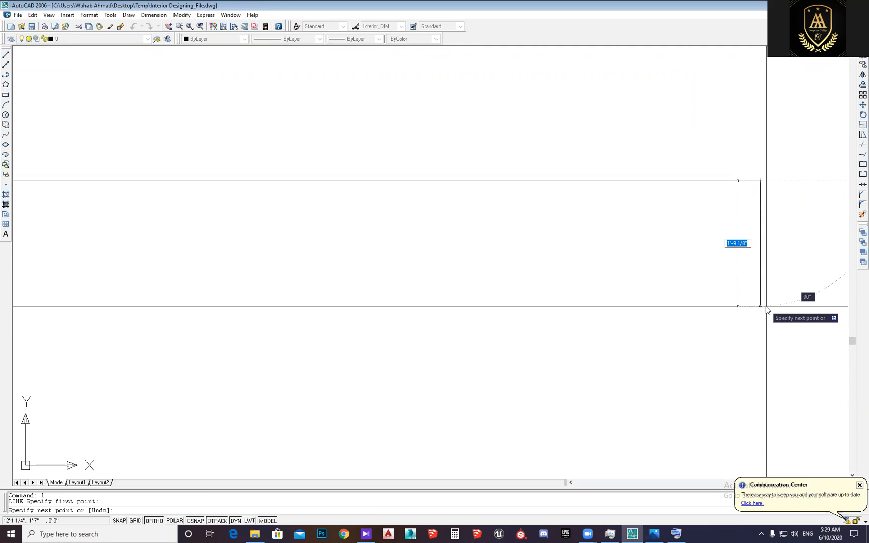
text(14)
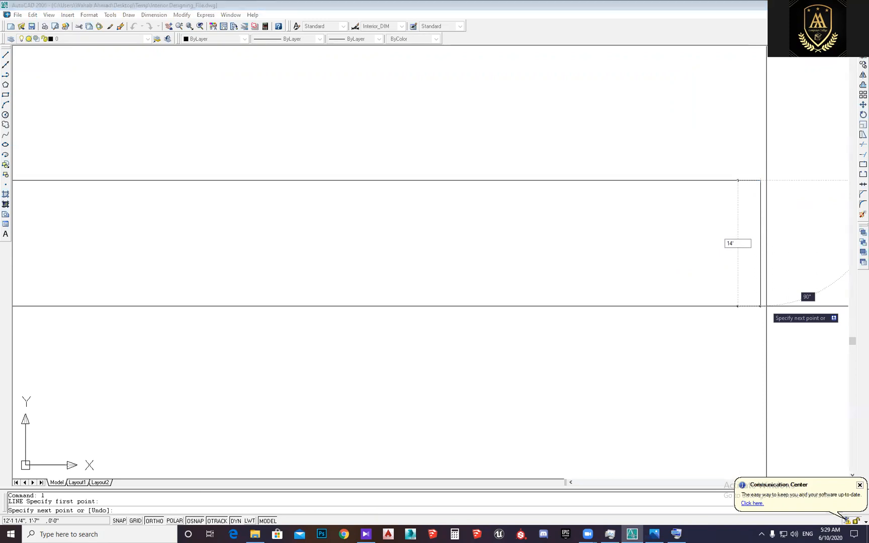
text(')
key(Return)
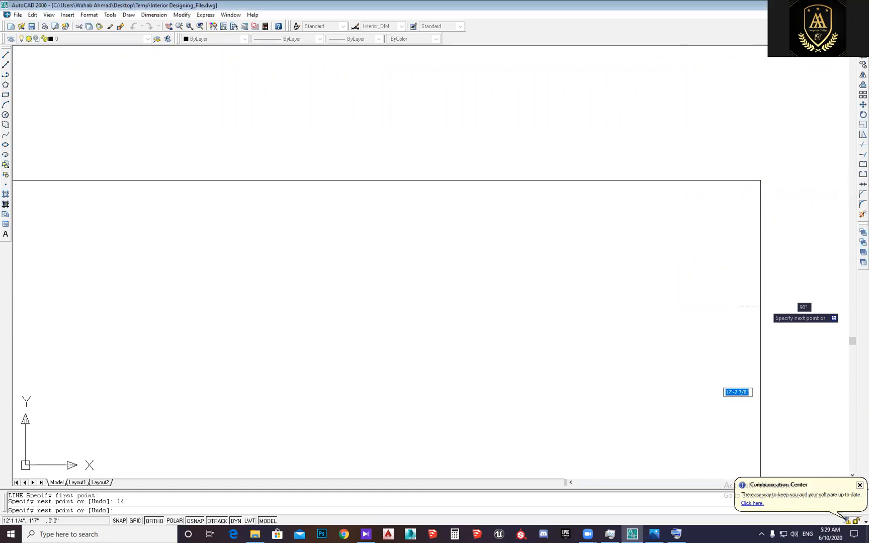
key(Escape)
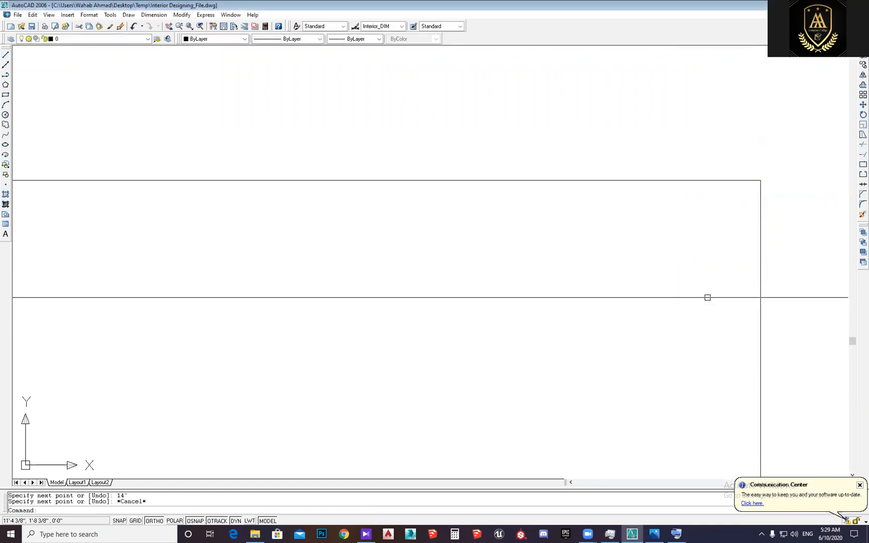
Zoom the drawing to its extents and inspect the width and length lines together
scroll(686, 301, down, 2)
mouse_move(685, 304)
middle_down()
mouse_move(631, 173)
mouse_move(650, 201)
middle_up()
scroll(651, 301, down, 2)
middle_drag(631, 314, 704, 211)
middle_drag(694, 302, 655, 201)
middle_drag(723, 269, 688, 269)
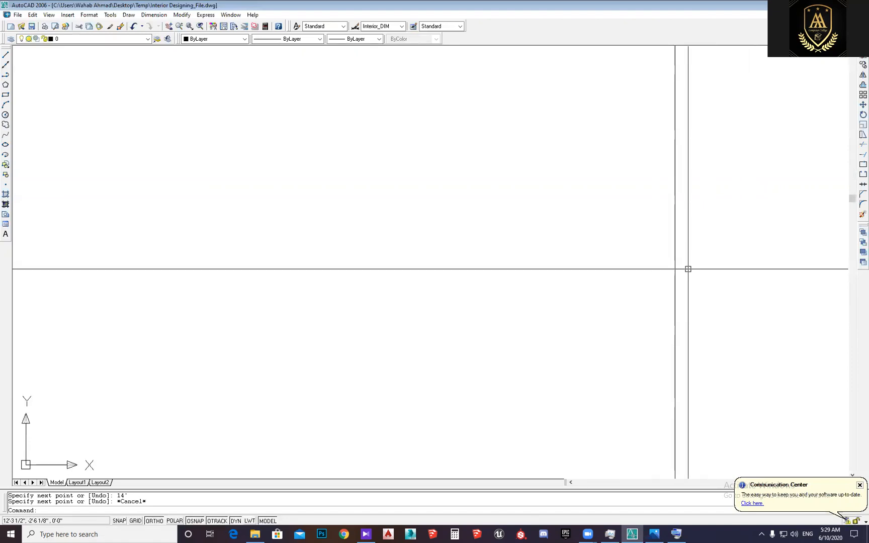
text(z)
key(Return)
text(e)
key(Return)
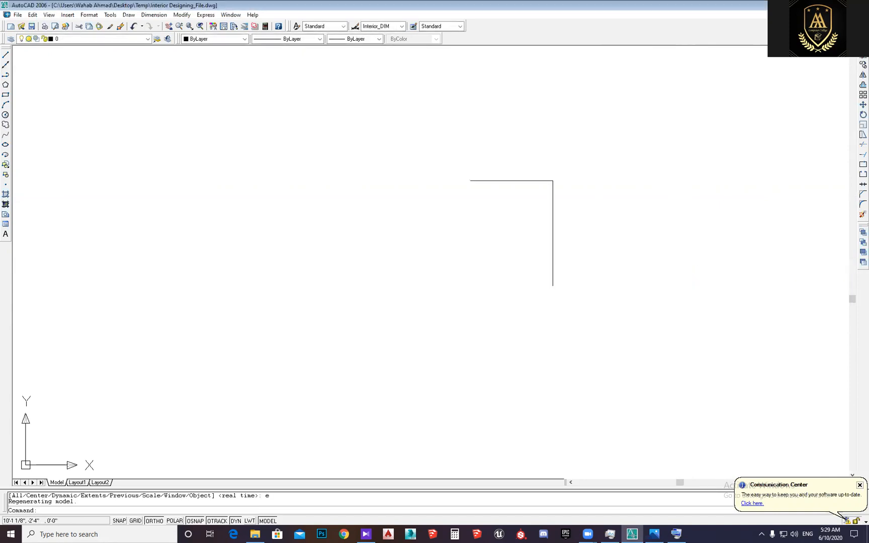
scroll(509, 171, up, 5)
scroll(625, 237, down, 2)
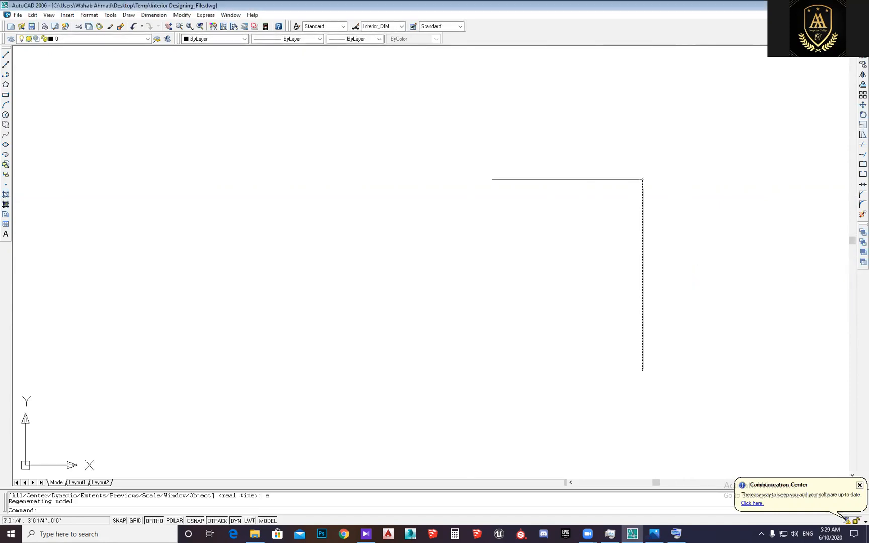
mouse_move(625, 237)
middle_down()
mouse_move(566, 199)
mouse_move(575, 207)
middle_up()
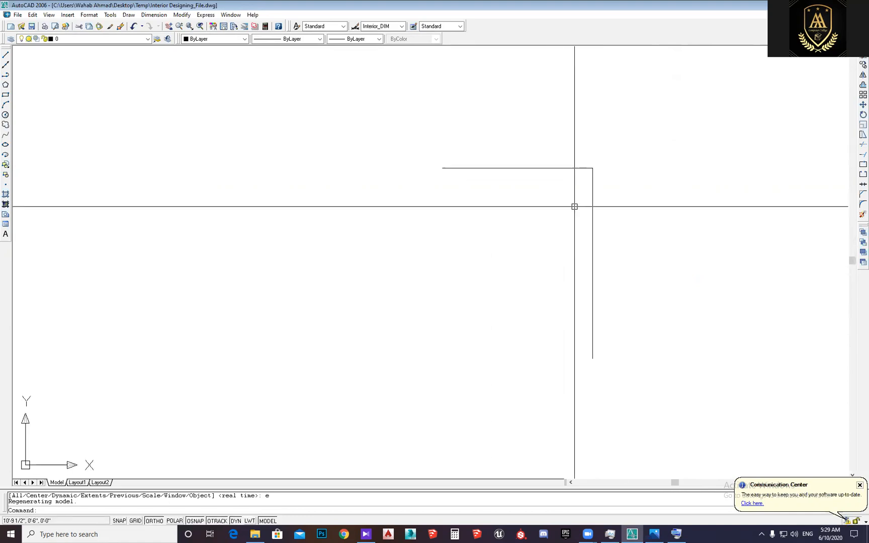
Draw an 11' horizontal line leftward from the lower end of the 14' line
text(l)
key(Return)
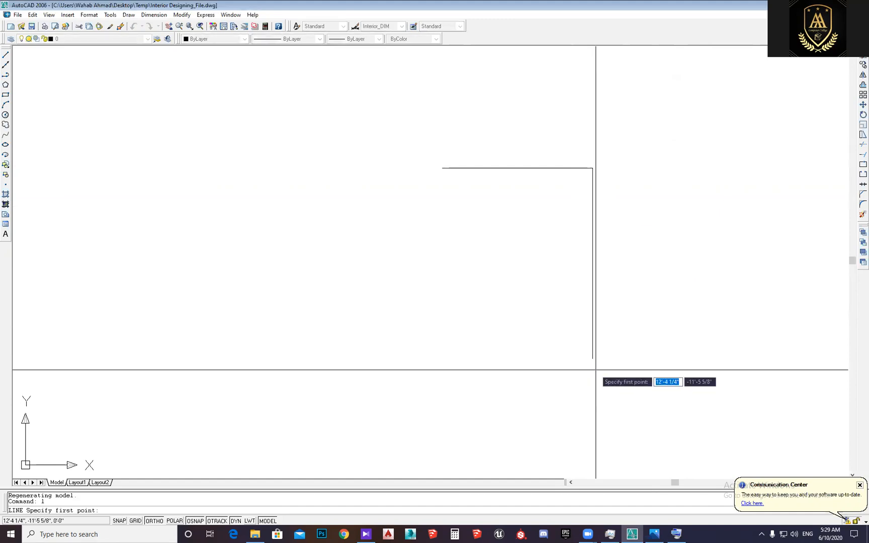
click(592, 360)
scroll(439, 372, down, 1)
text(11')
key(Return)
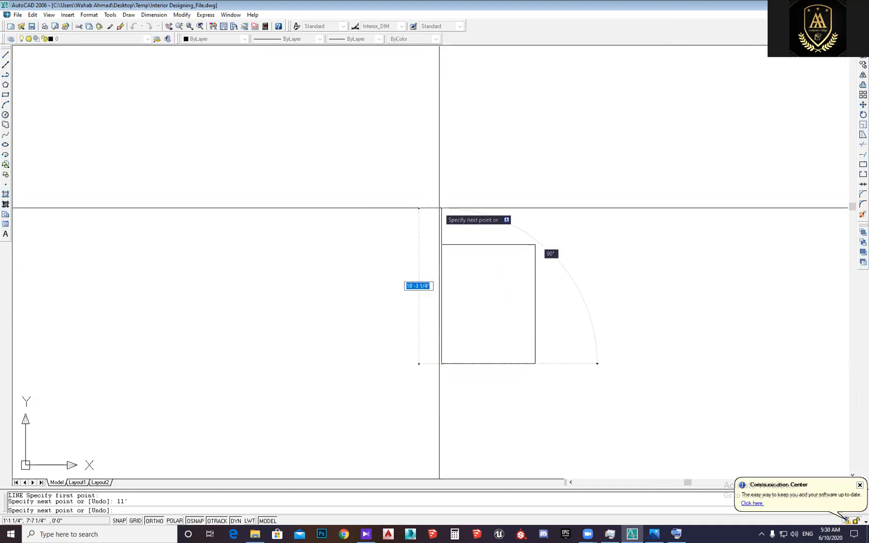
Continue the line 14' upward to close the room outline, end the command and save the drawing
scroll(439, 208, up, 2)
text(14)
key(Return)
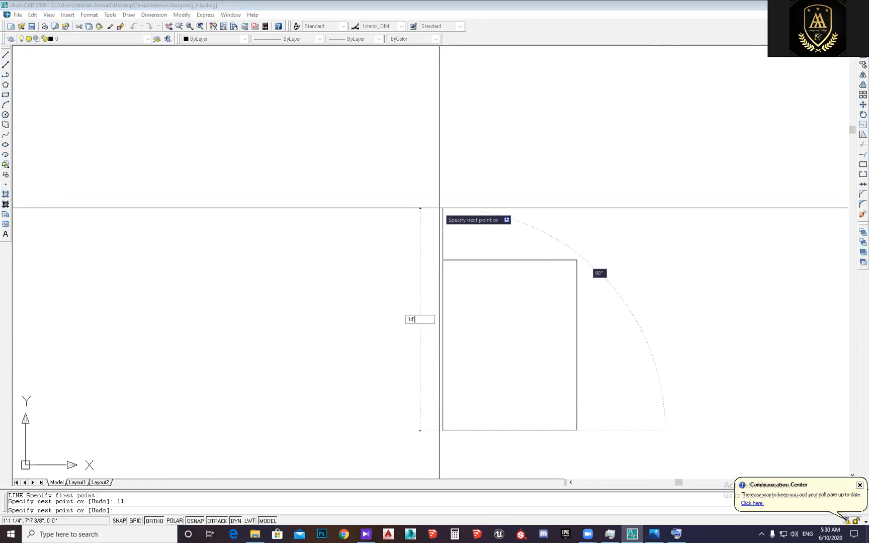
key(Escape)
middle_drag(462, 332, 409, 270)
scroll(438, 193, up, 1)
scroll(310, 231, down, 2)
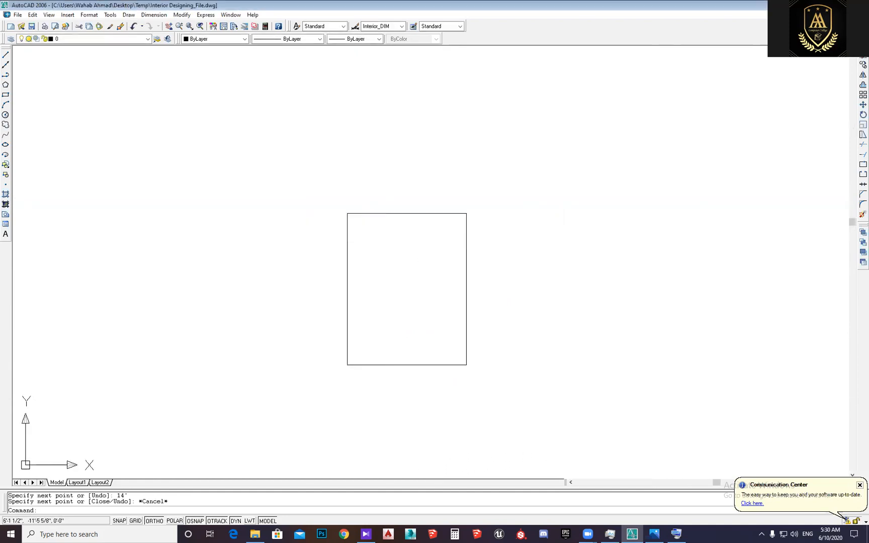
key(Escape)
middle_drag(401, 338, 394, 327)
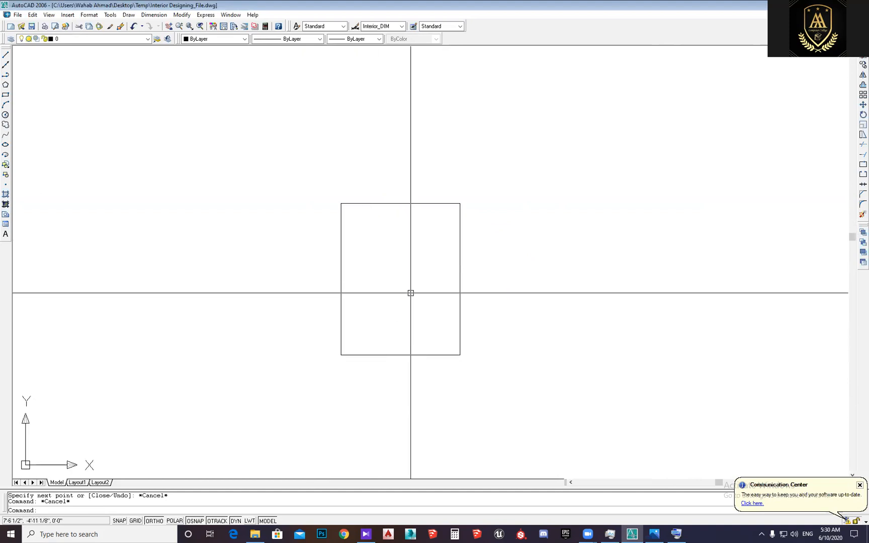
scroll(392, 211, up, 2)
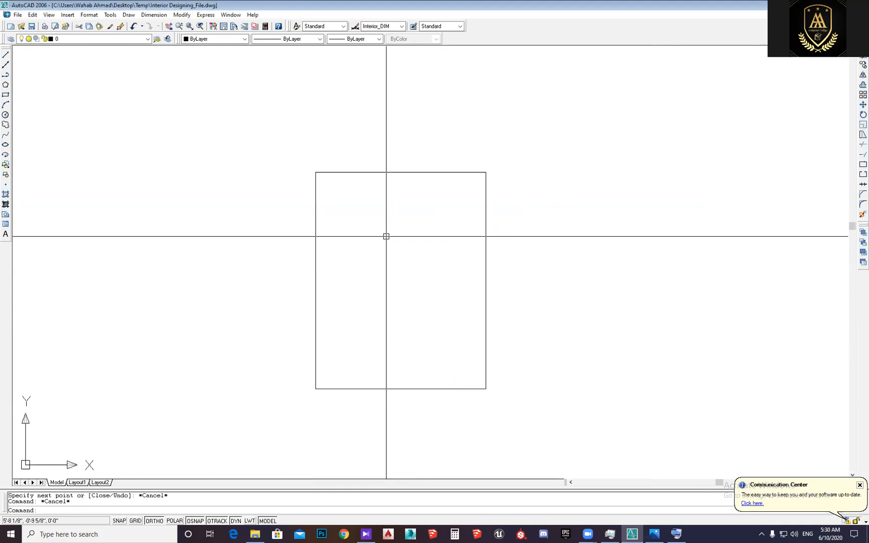
key(ctrl+s)
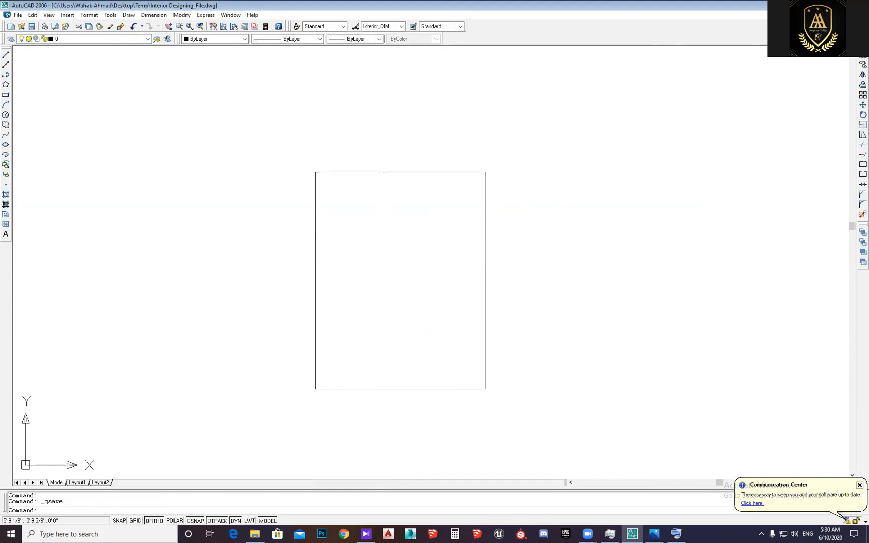
Add a linear dimension between the room's two upper corners, placed inside the outline just below the top wall
click(150, 15)
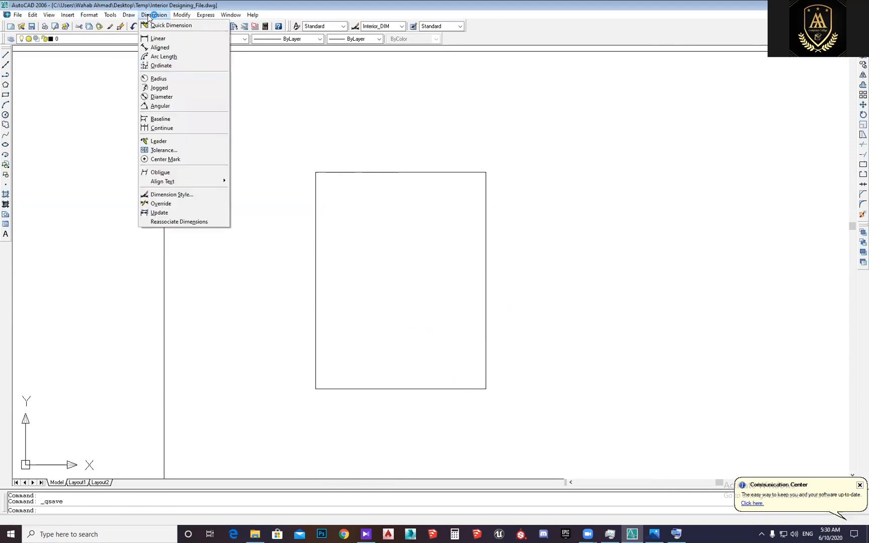
click(160, 39)
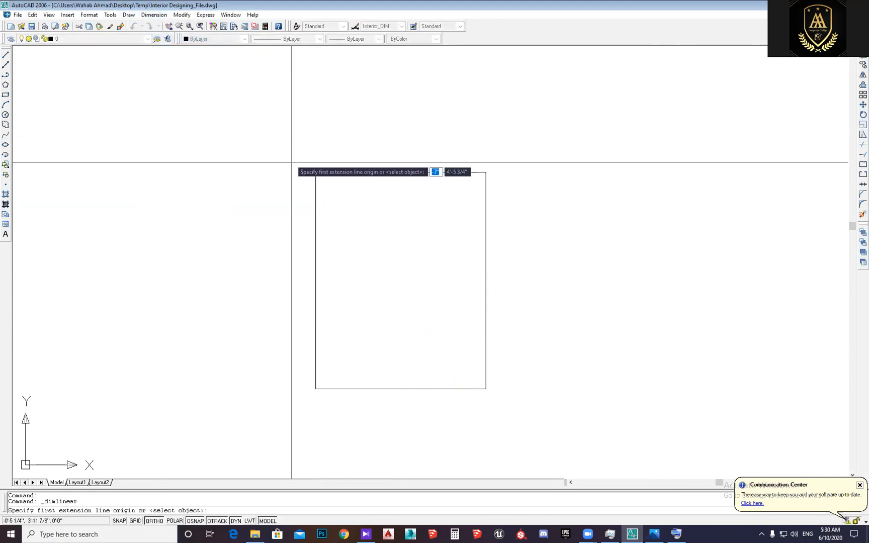
click(315, 172)
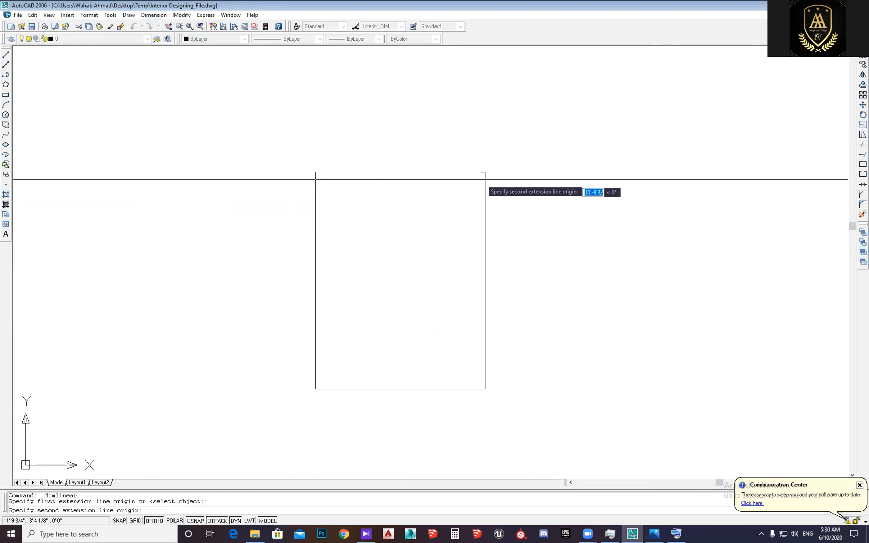
click(486, 172)
click(447, 204)
scroll(405, 204, up, 5)
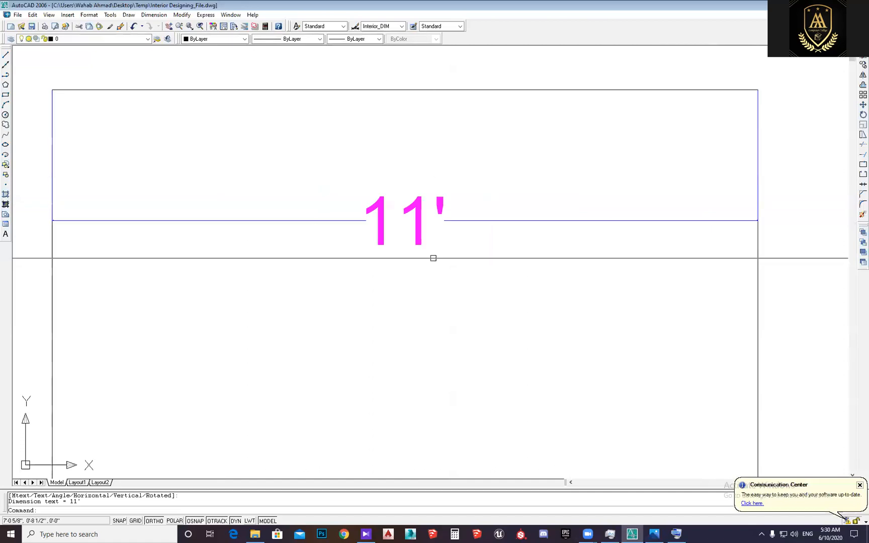
scroll(382, 202, down, 4)
middle_drag(394, 220, 397, 199)
Add a linear dimension along the room's right wall, placed just inside the outline
click(155, 19)
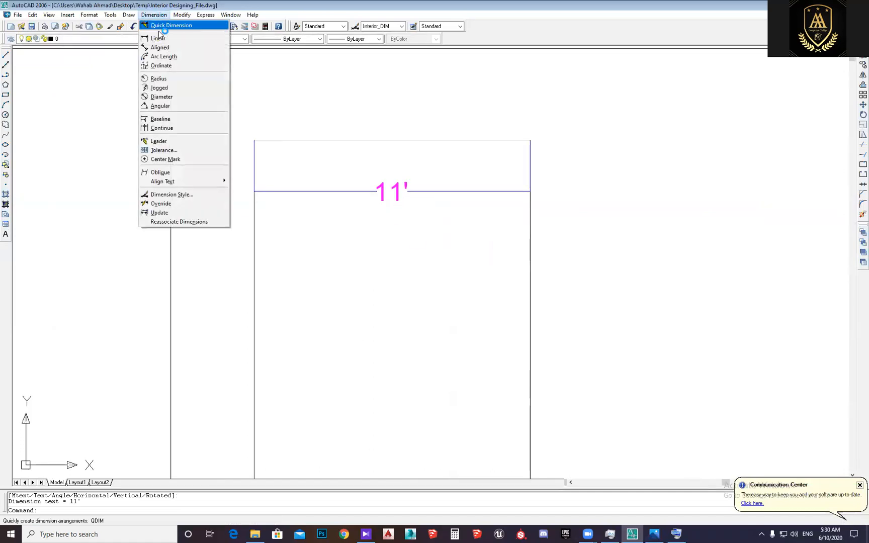
click(158, 38)
click(530, 140)
scroll(531, 186, down, 2)
middle_drag(531, 186, 501, 131)
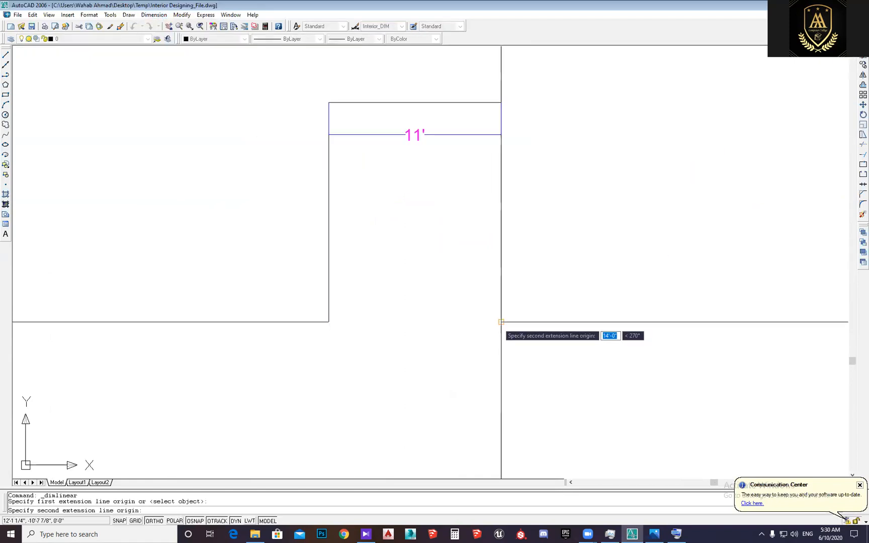
click(501, 321)
click(482, 235)
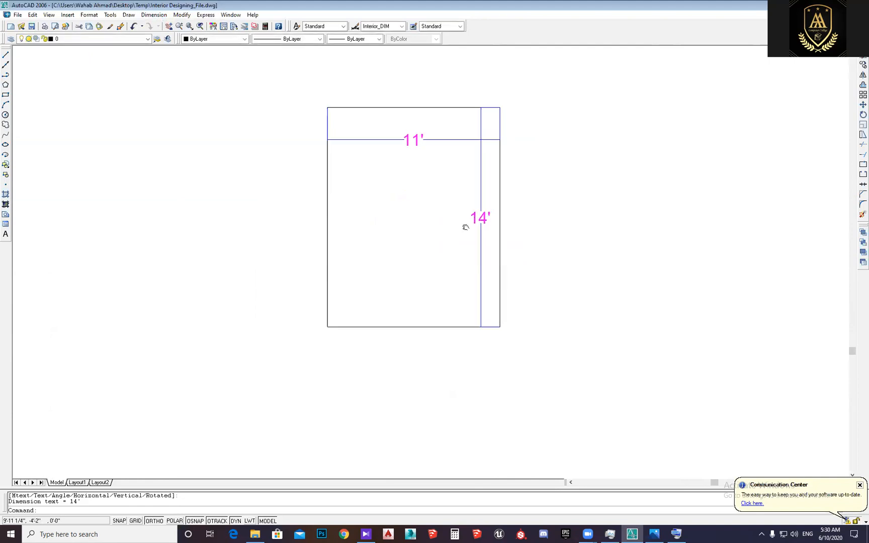
Arrange the plan image in Photos and the AutoCAD drawing side by side for comparing the dimensions
click(654, 533)
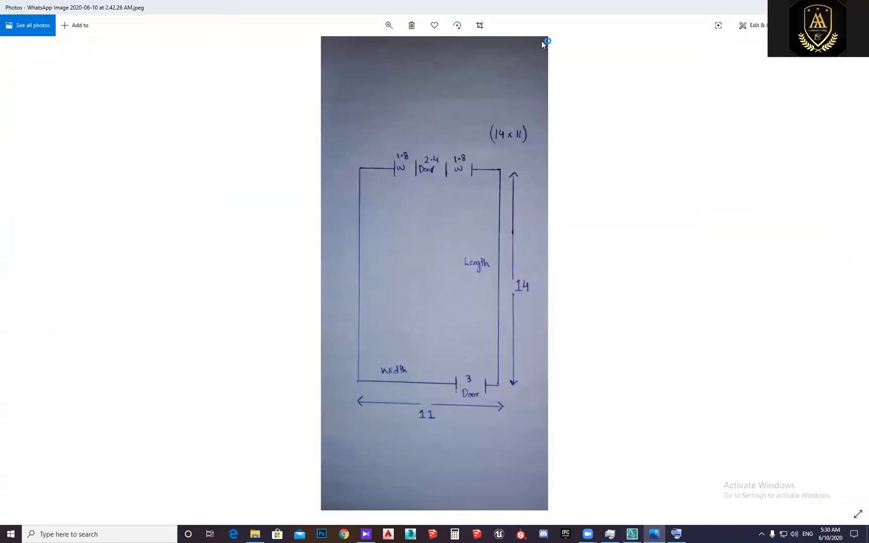
drag(577, 21, 5, 151)
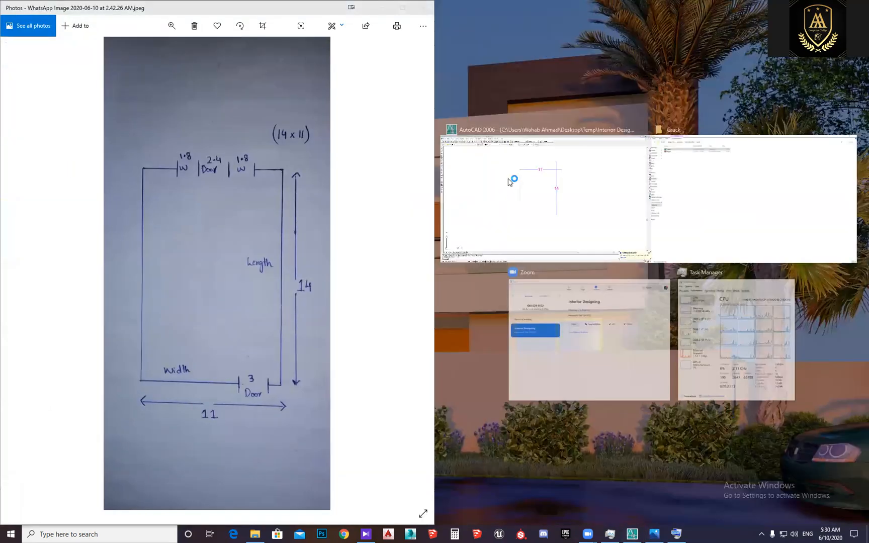
click(570, 204)
key(Escape)
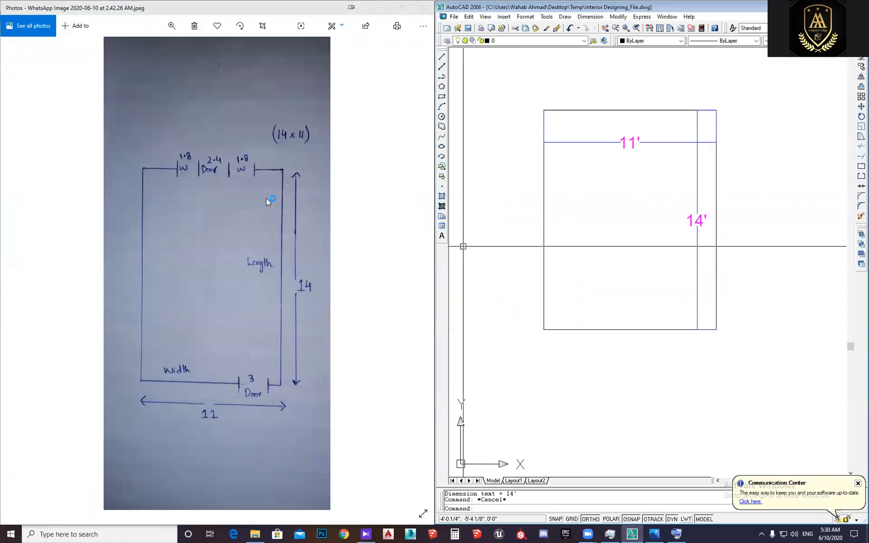
click(206, 428)
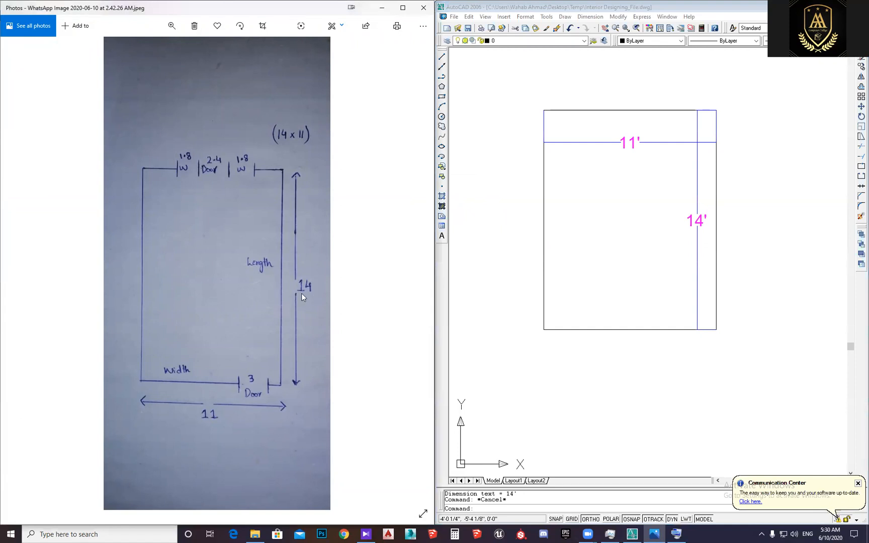
Return to the AutoCAD drawing beside the plan image and save it
click(740, 230)
mouse_move(714, 257)
middle_down()
mouse_move(703, 285)
mouse_move(719, 287)
middle_up()
key(Escape)
key(ctrl+s)
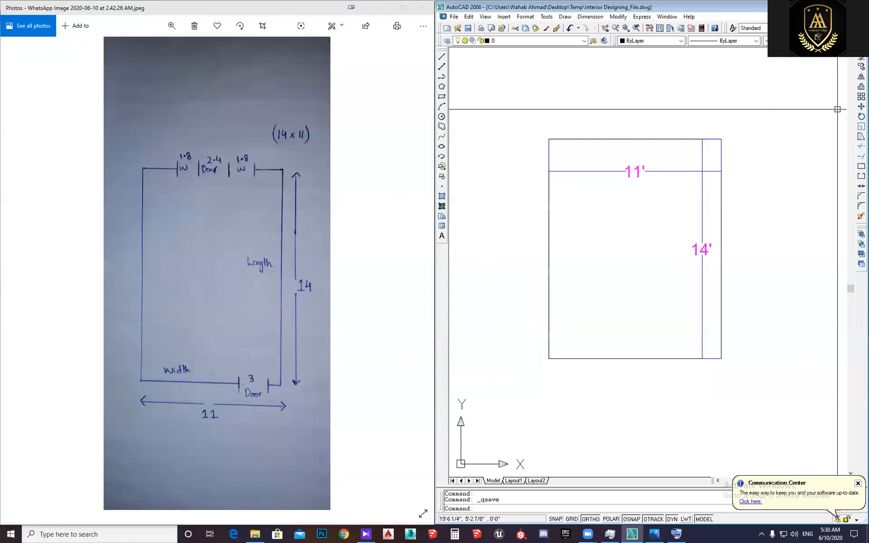
click(378, 128)
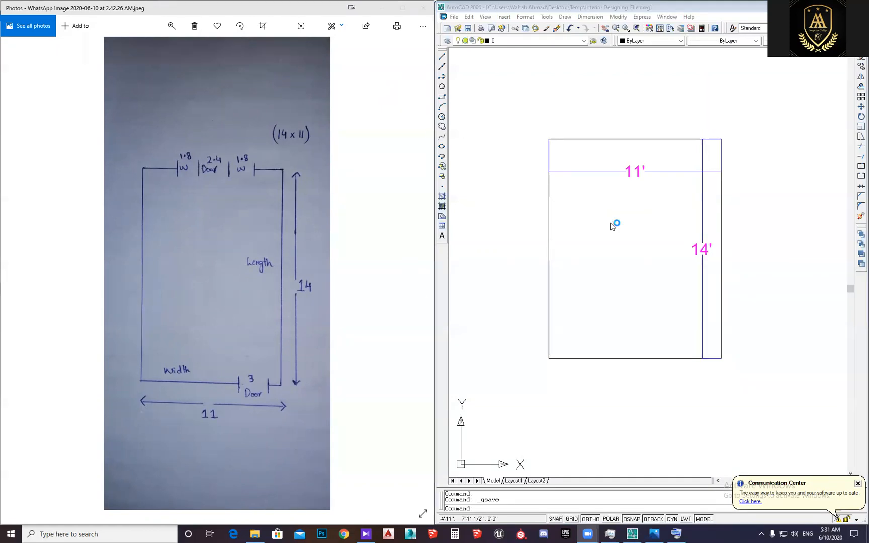
click(623, 192)
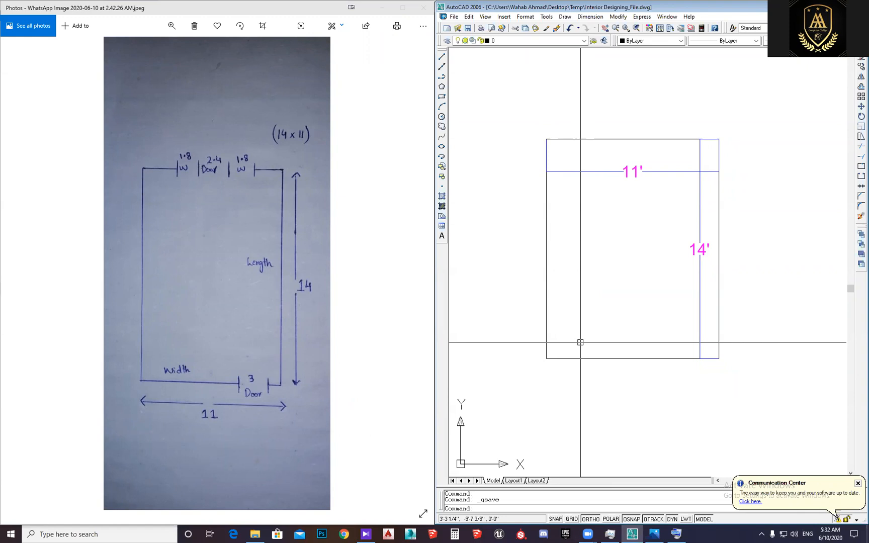
mouse_move(580, 342)
middle_down()
mouse_move(583, 365)
mouse_move(564, 382)
middle_up()
middle_drag(618, 284, 587, 301)
key(ctrl+s)
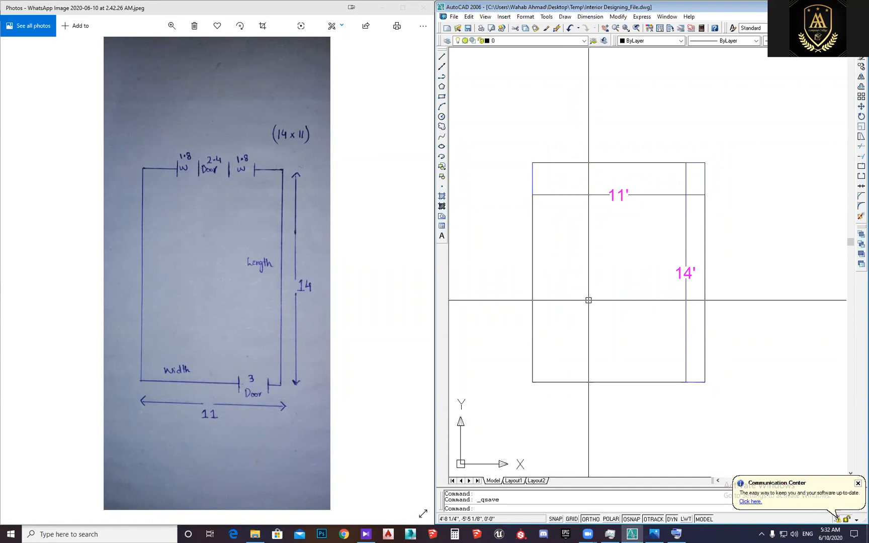
Offset the room's top wall line outward by 9 inches
middle_drag(565, 318, 552, 309)
text(o)
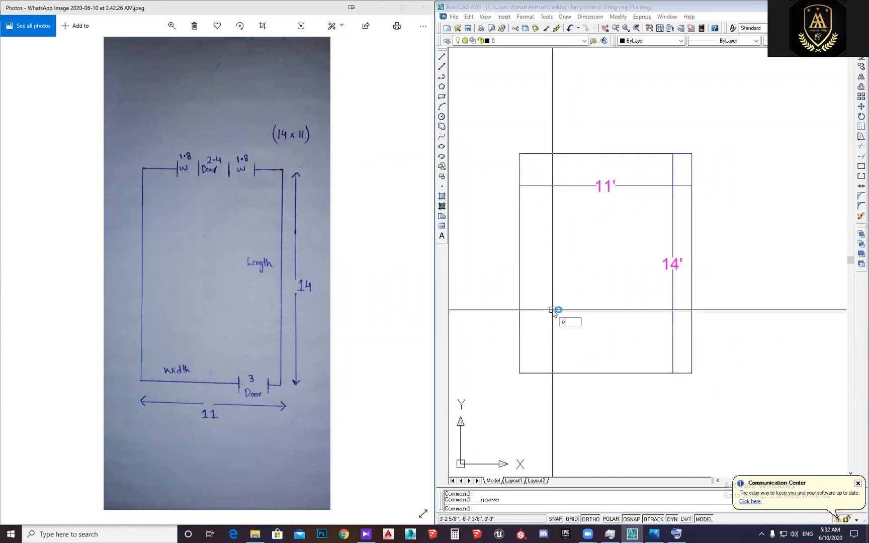
key(Return)
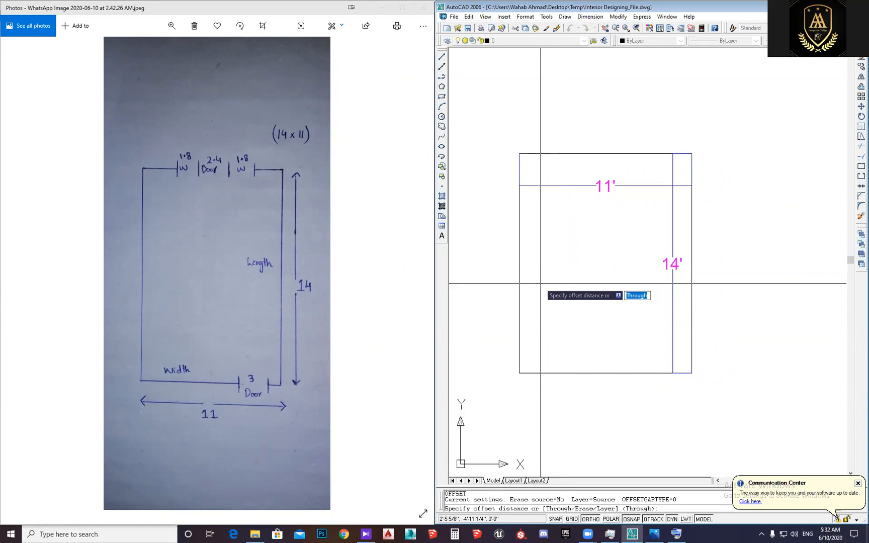
text(9)
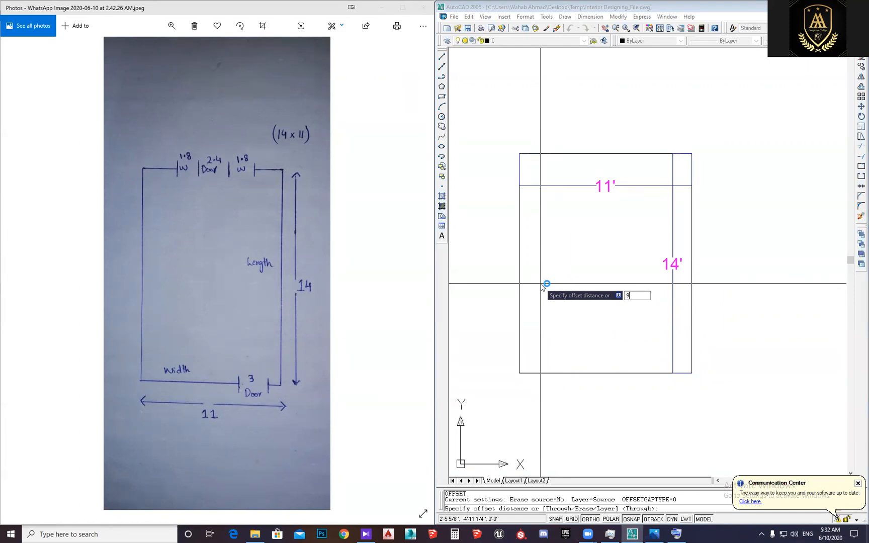
key(Return)
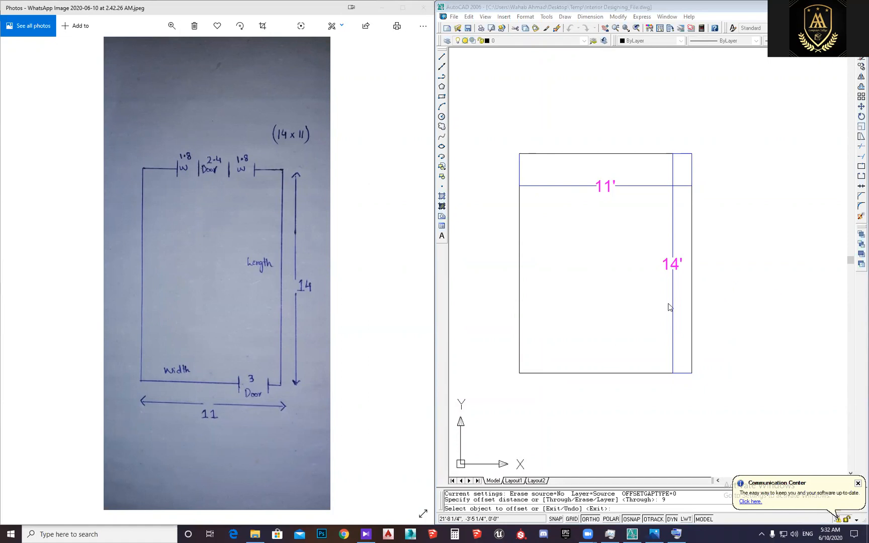
click(614, 328)
middle_drag(614, 328, 600, 327)
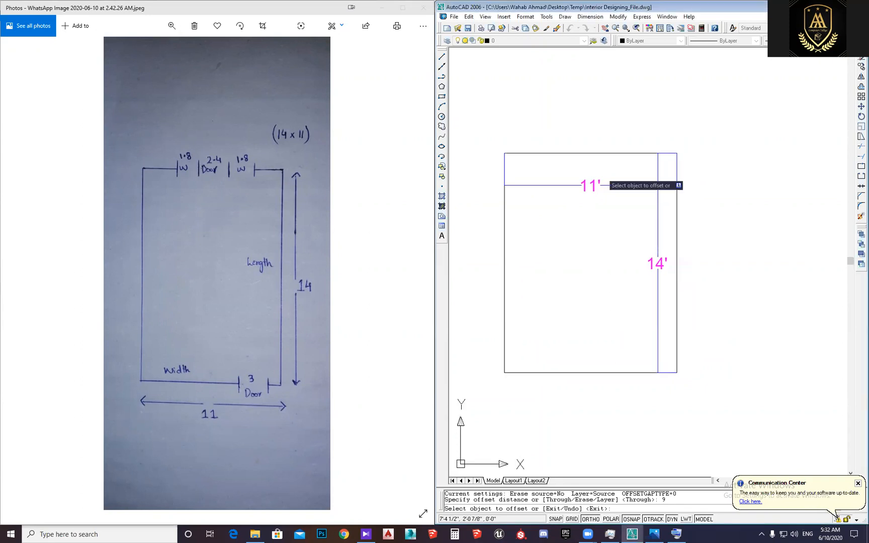
click(603, 151)
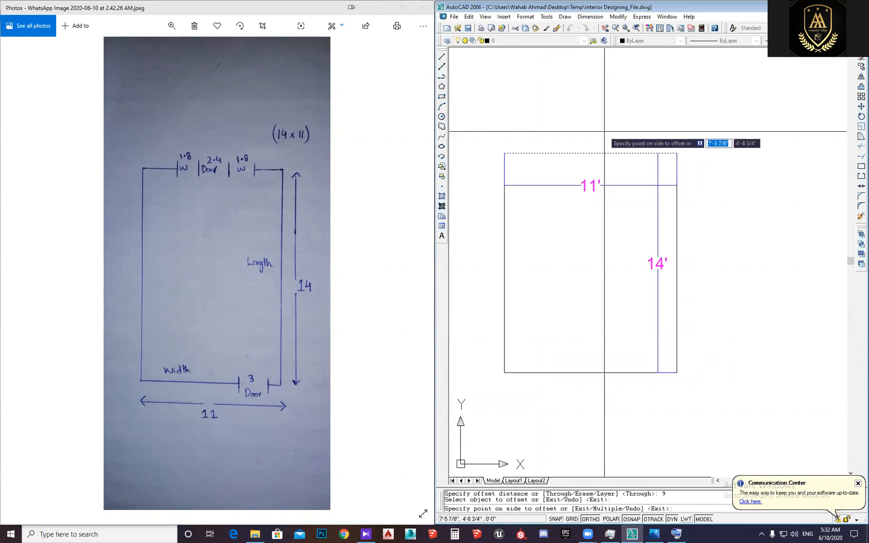
click(605, 131)
Offset the room's right and bottom wall lines outward by the same 9 inches
click(676, 202)
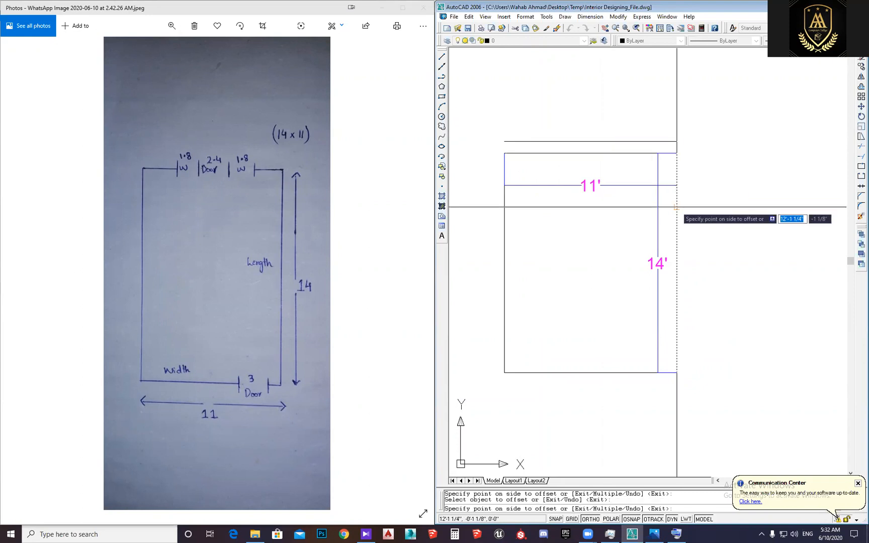
click(704, 208)
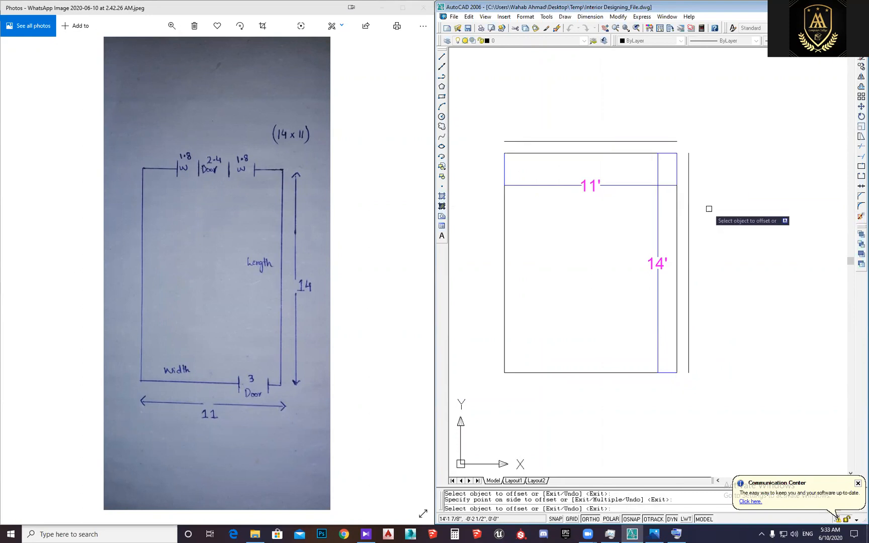
click(640, 372)
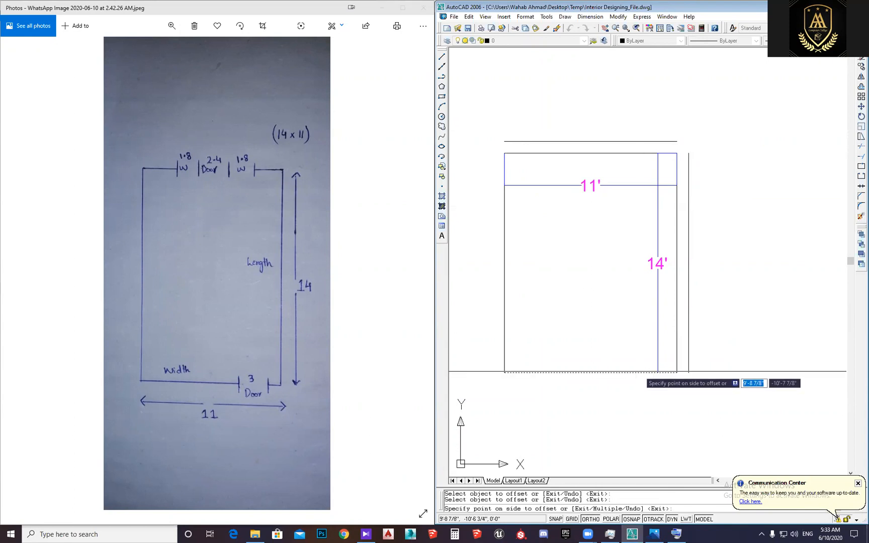
click(641, 399)
Offset the left wall line outward by the same 9 inches, end the Offset command and save the drawing
middle_drag(640, 392, 690, 390)
click(555, 269)
click(536, 266)
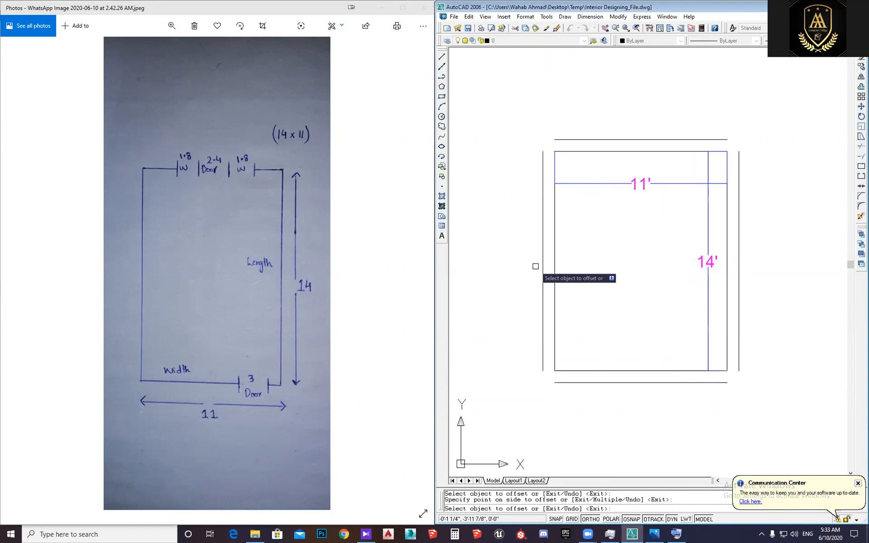
middle_drag(548, 290, 552, 301)
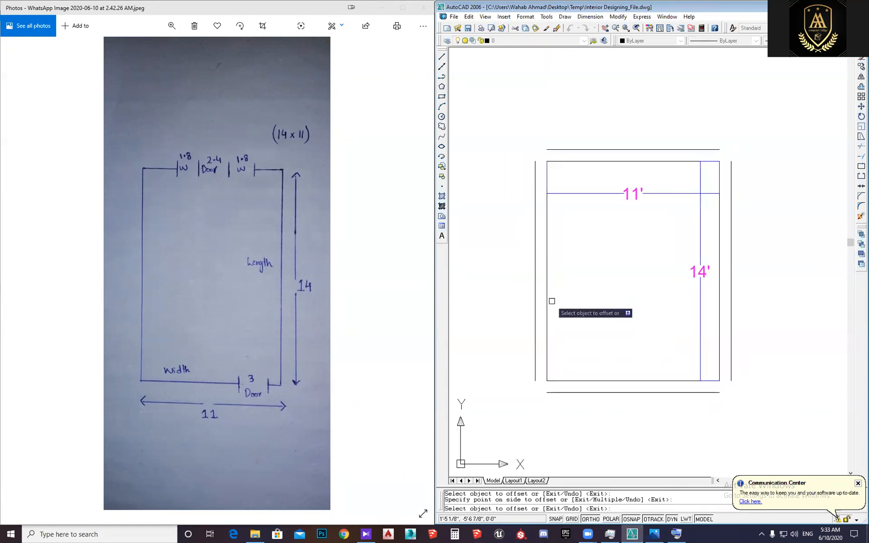
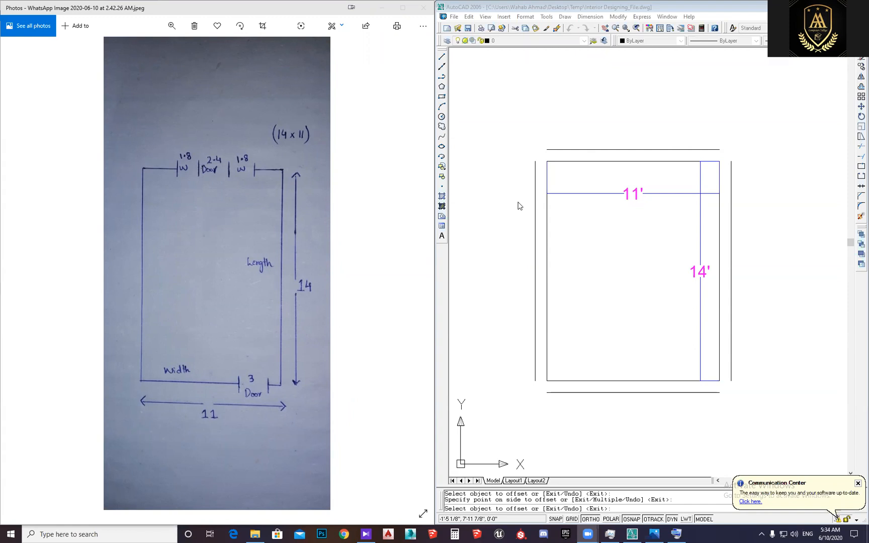
key(Return)
middle_drag(574, 251, 568, 250)
key(ctrl+s)
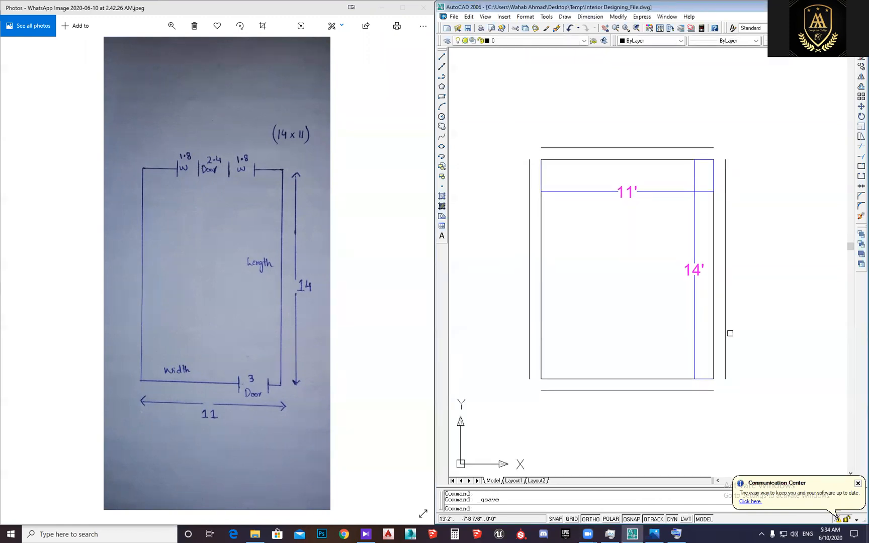
Fillet the outer left and top wall lines into a sharp upper-left corner and save the drawing
scroll(724, 347, up, 3)
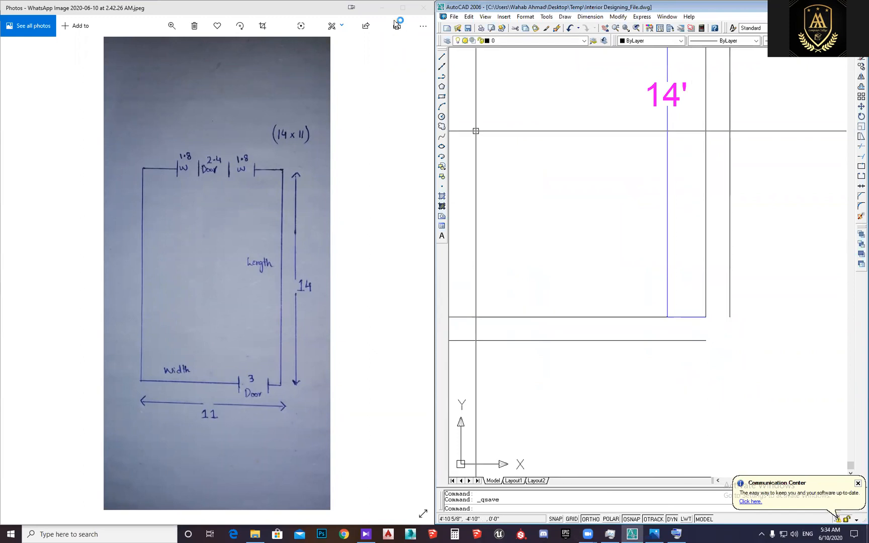
scroll(673, 336, down, 2)
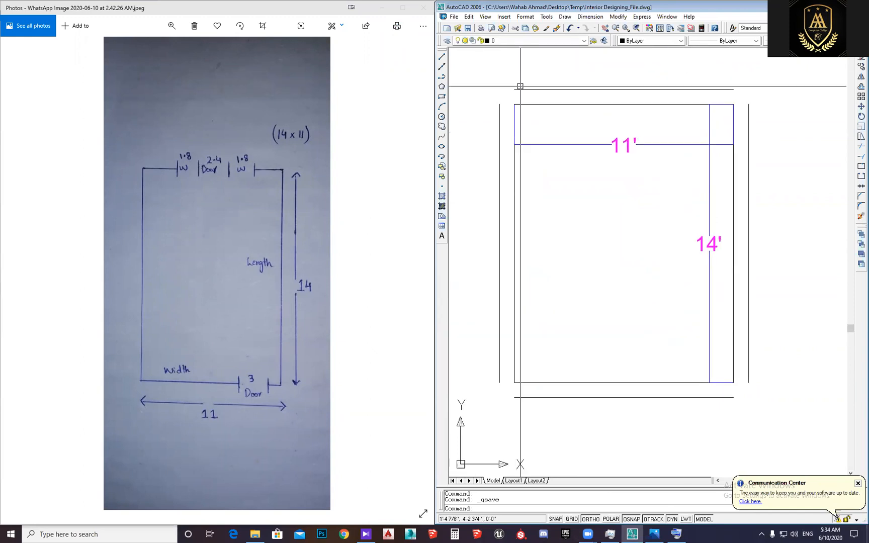
middle_drag(555, 179, 561, 195)
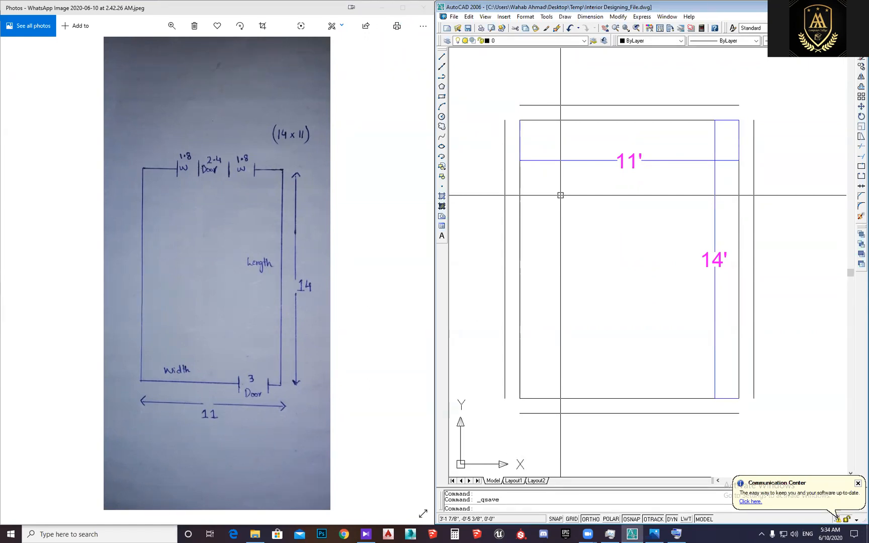
middle_drag(560, 195, 557, 206)
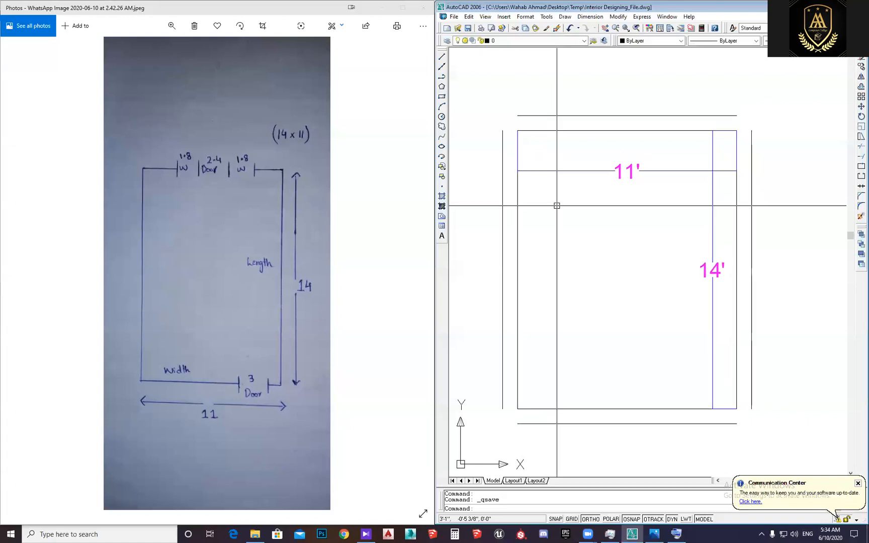
text(f)
key(Return)
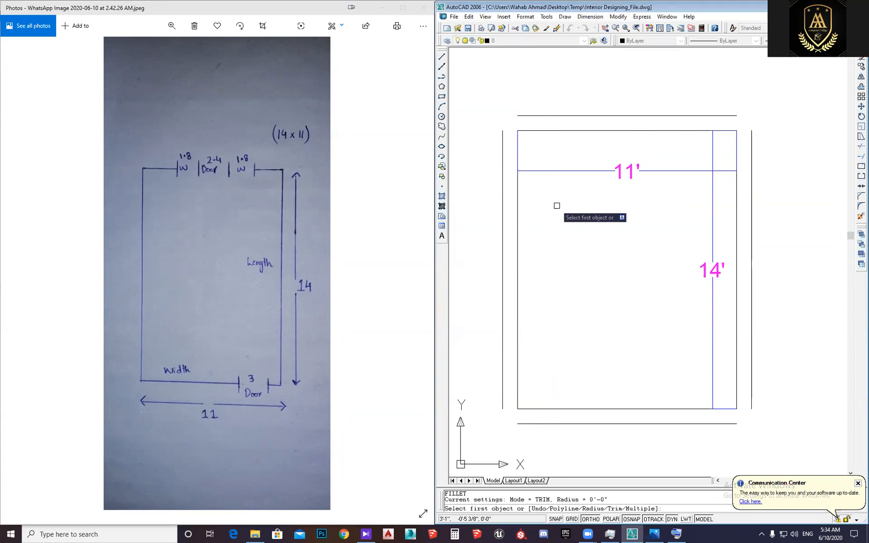
click(502, 138)
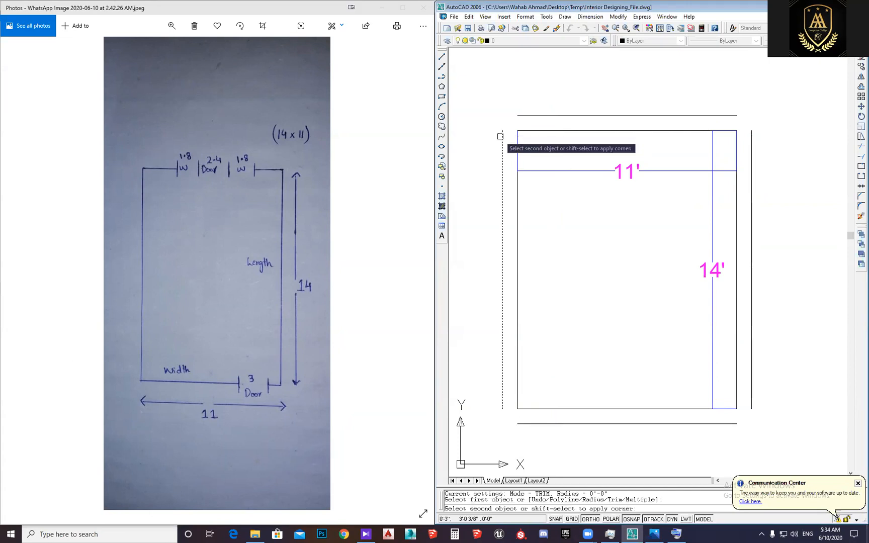
click(526, 116)
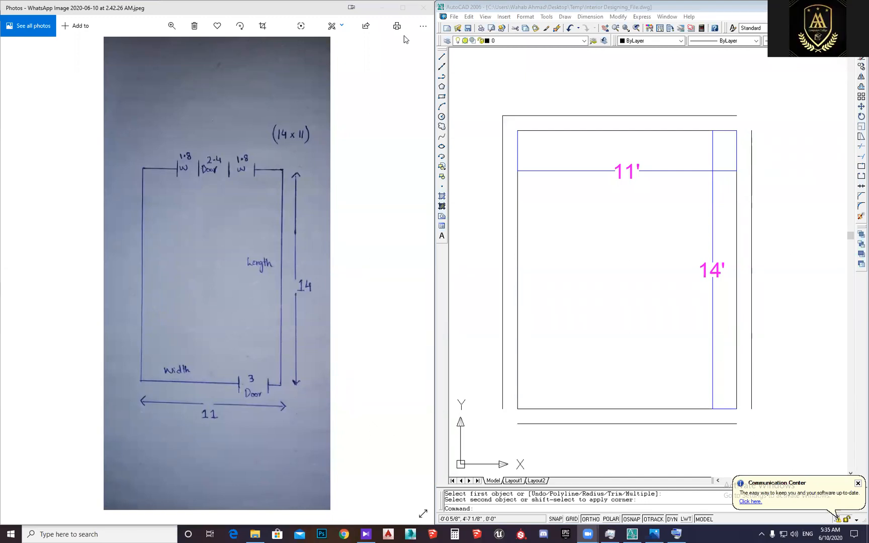
middle_drag(613, 236, 608, 255)
key(Escape)
key(ctrl+s)
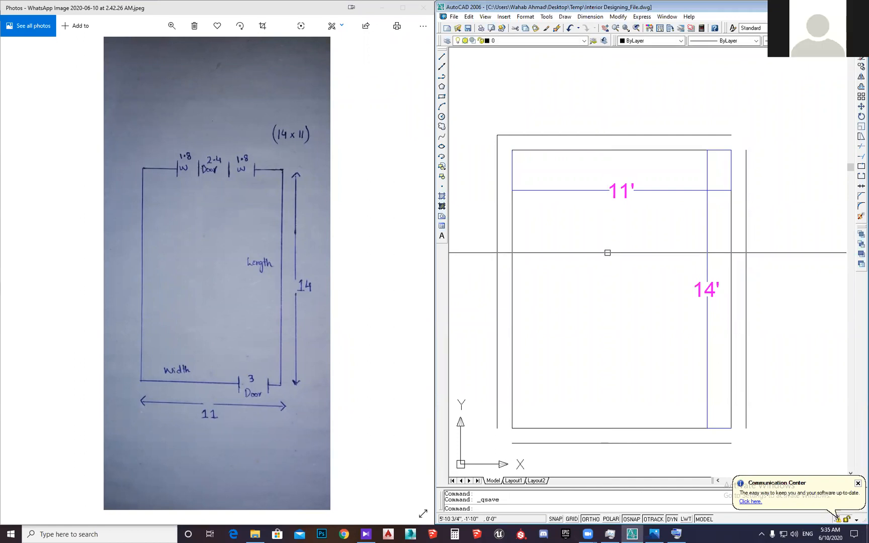
Fillet the outer top and right wall lines into a sharp upper-right corner
middle_drag(608, 255, 598, 265)
key(Escape)
text(f)
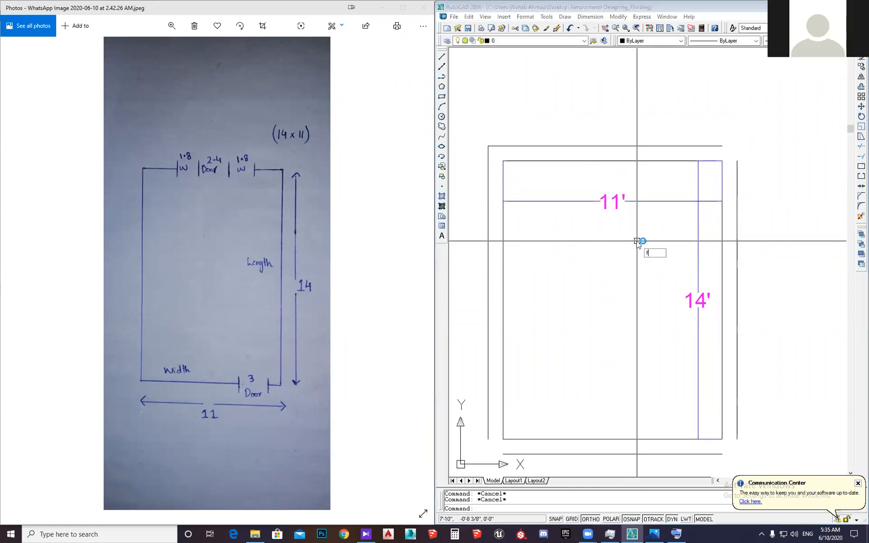
key(Return)
click(671, 146)
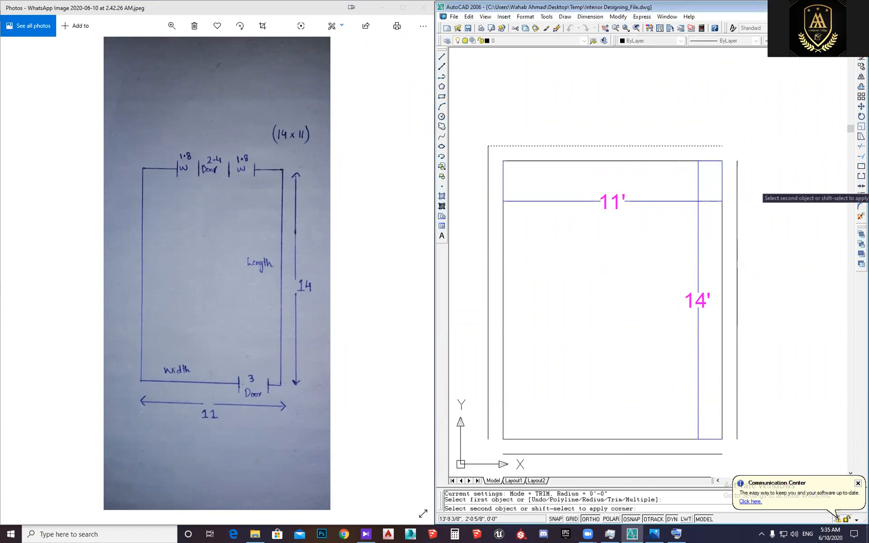
click(735, 182)
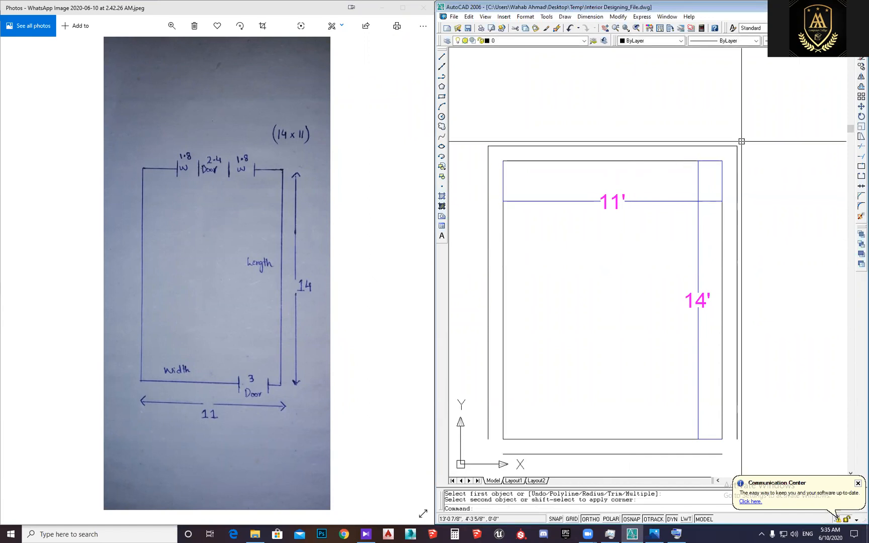
Start another Fillet for the next open corner of the outer wall lines
key(Return)
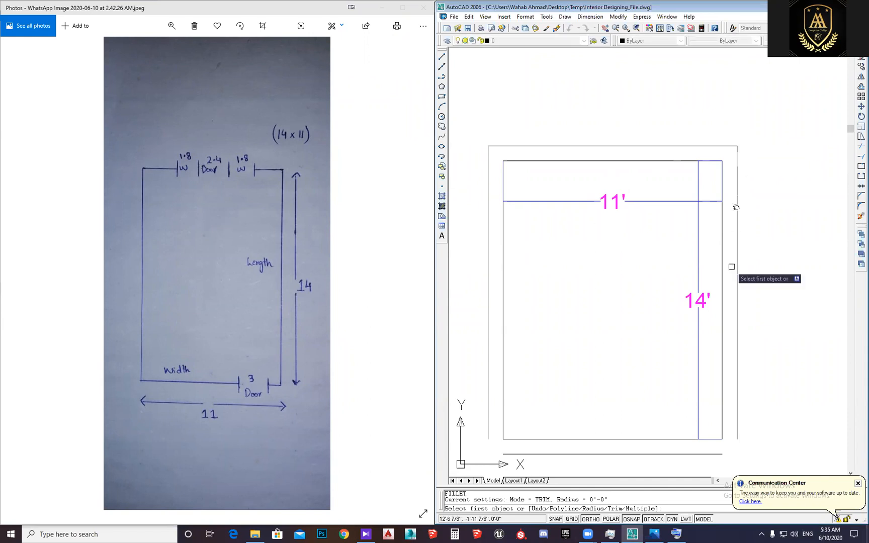
Fillet the outer wall's bottom-right and bottom-left corners with radius 0 to close the outline, and save the drawing
middle_drag(730, 274, 740, 171)
click(745, 290)
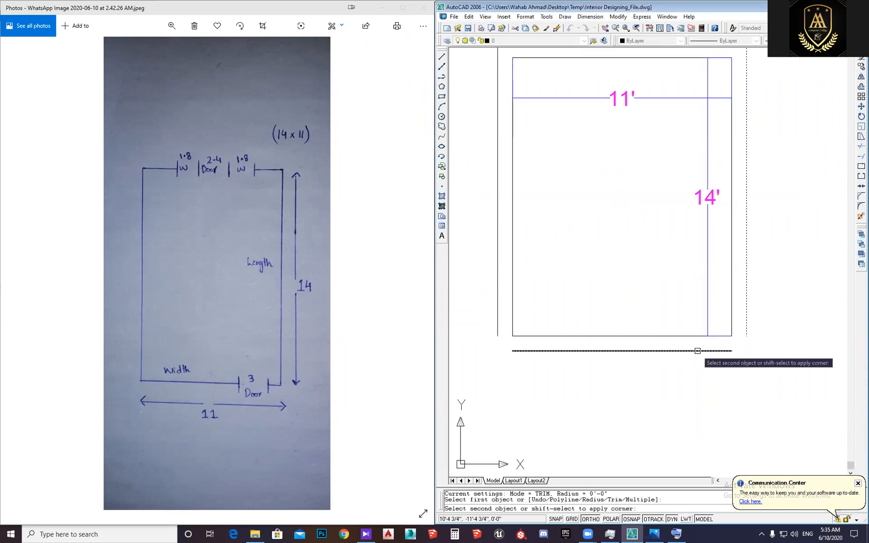
click(734, 350)
key(Return)
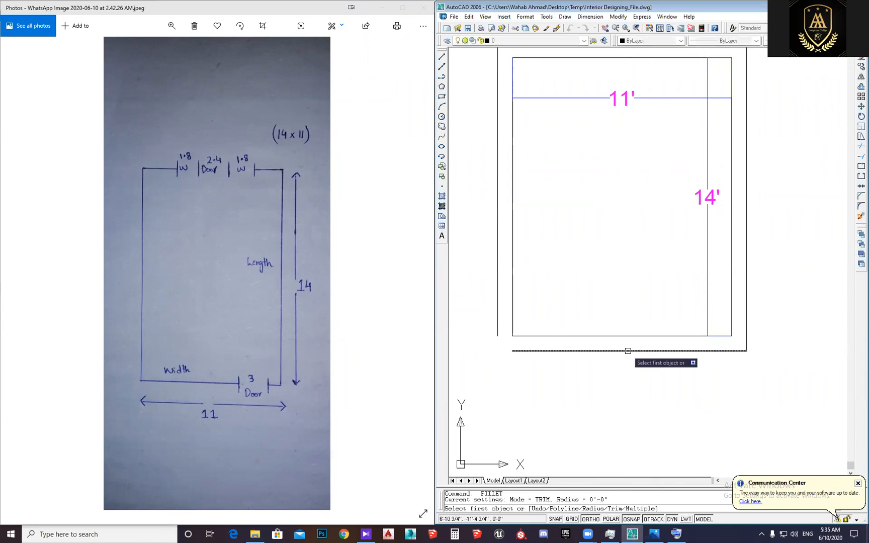
click(627, 351)
click(498, 317)
middle_drag(548, 299, 566, 337)
key(ctrl+s)
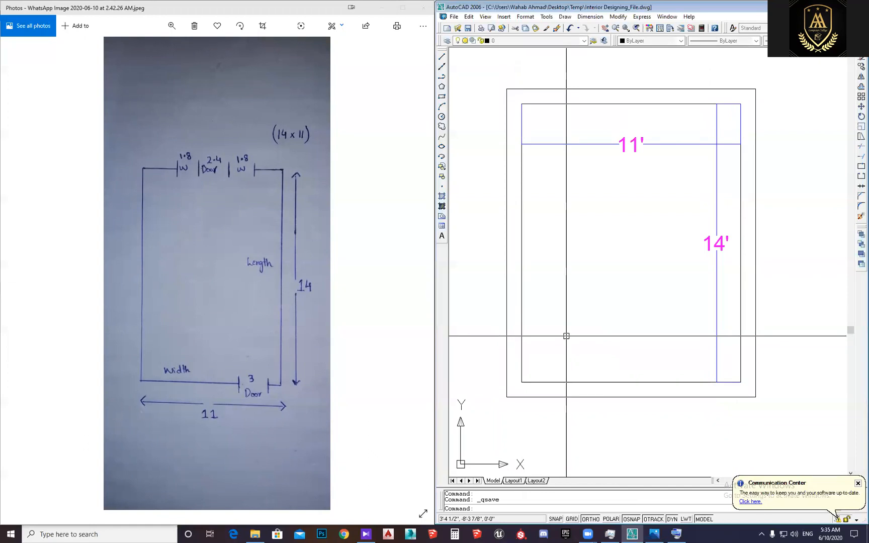
Delete the 11' and 14' dimensions inside the room and save the drawing
middle_drag(620, 160, 622, 186)
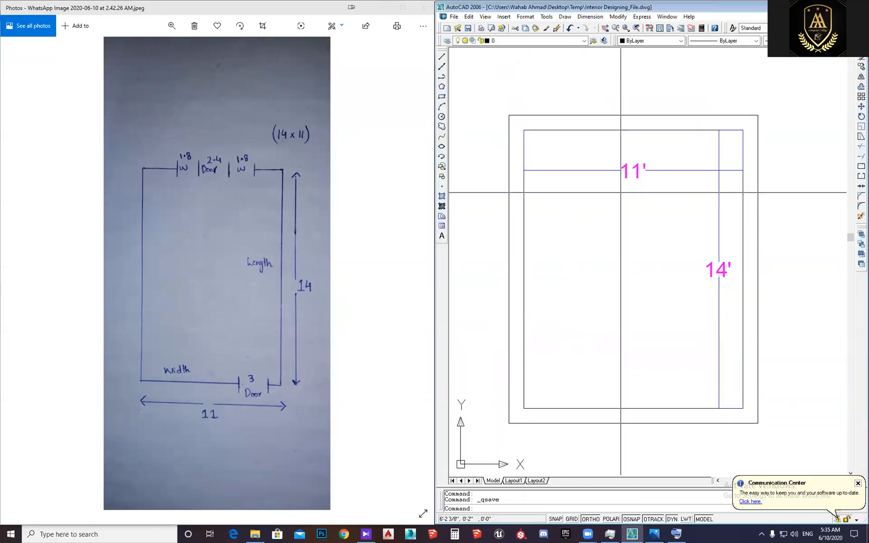
click(726, 154)
click(641, 243)
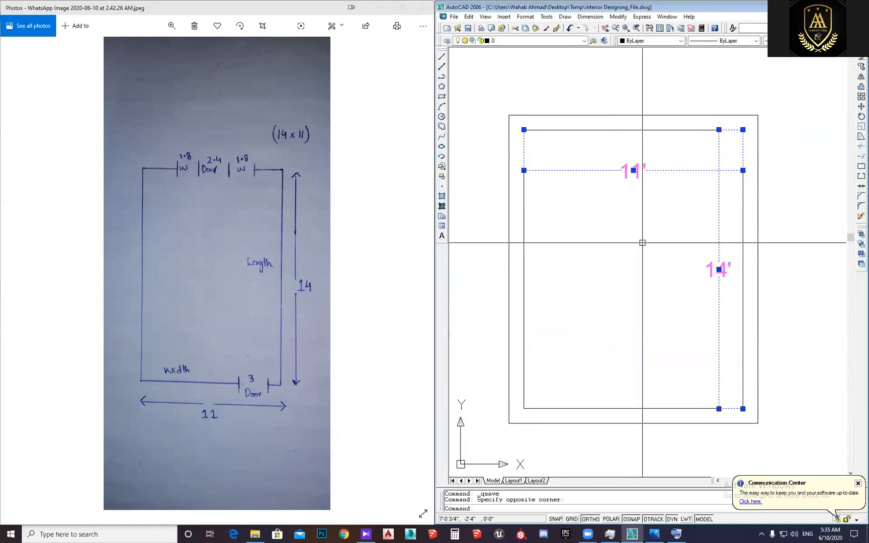
key(Delete)
key(ctrl+s)
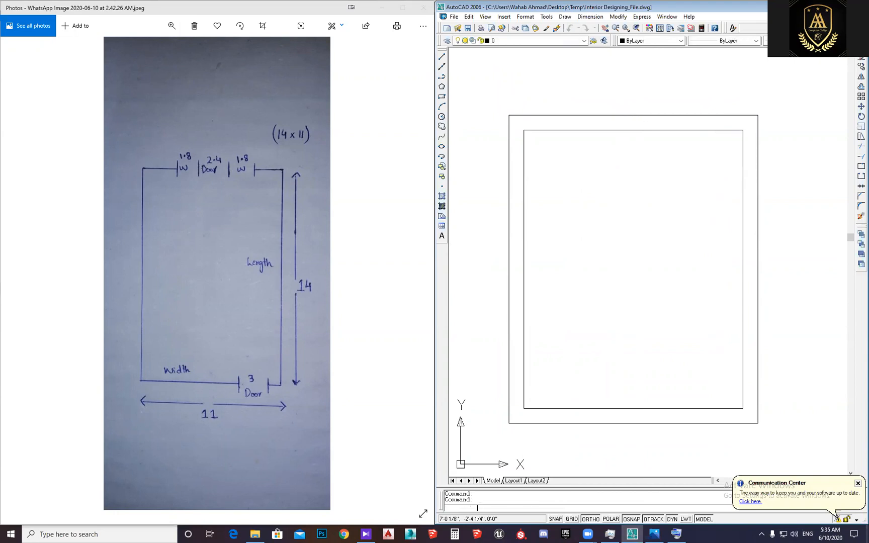
middle_drag(640, 242, 648, 247)
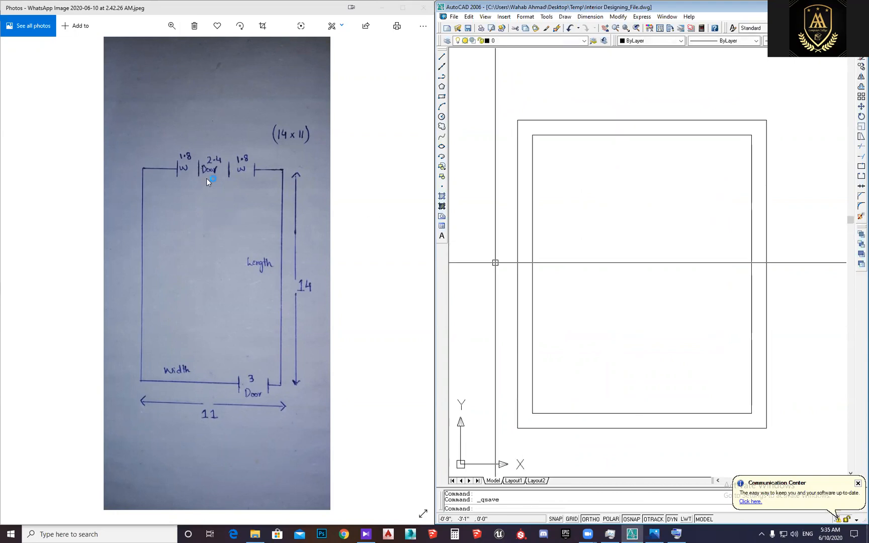
Examine the hand-drawn plan's bottom door and the top wall's door and window openings, including their written widths
scroll(251, 410, up, 2)
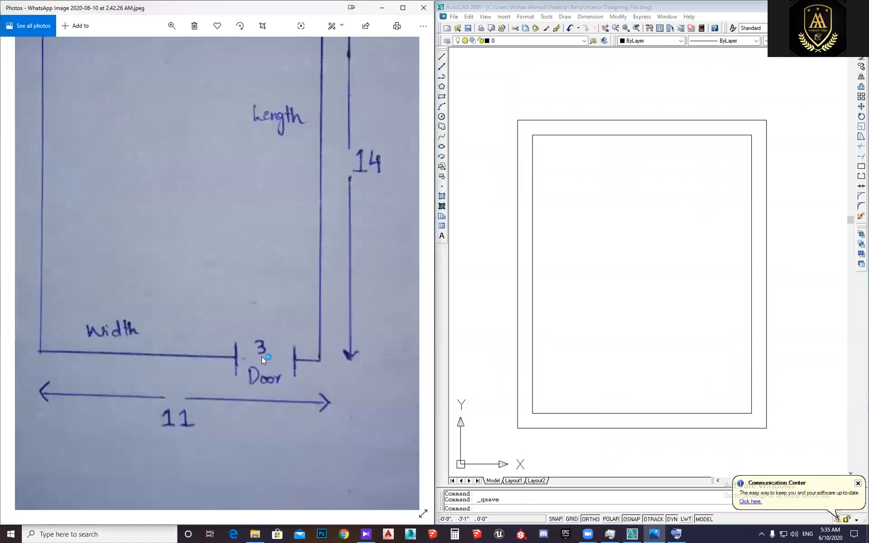
drag(263, 354, 266, 430)
drag(265, 323, 290, 293)
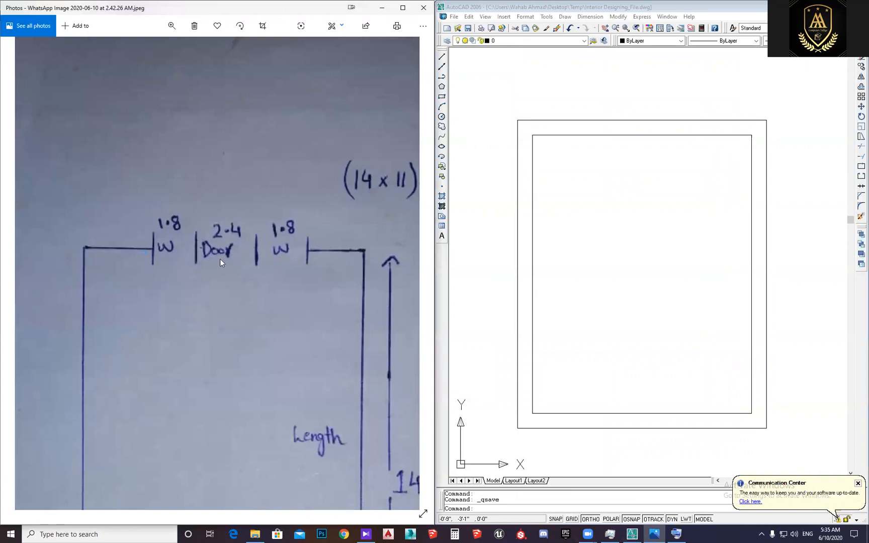
drag(221, 254, 219, 289)
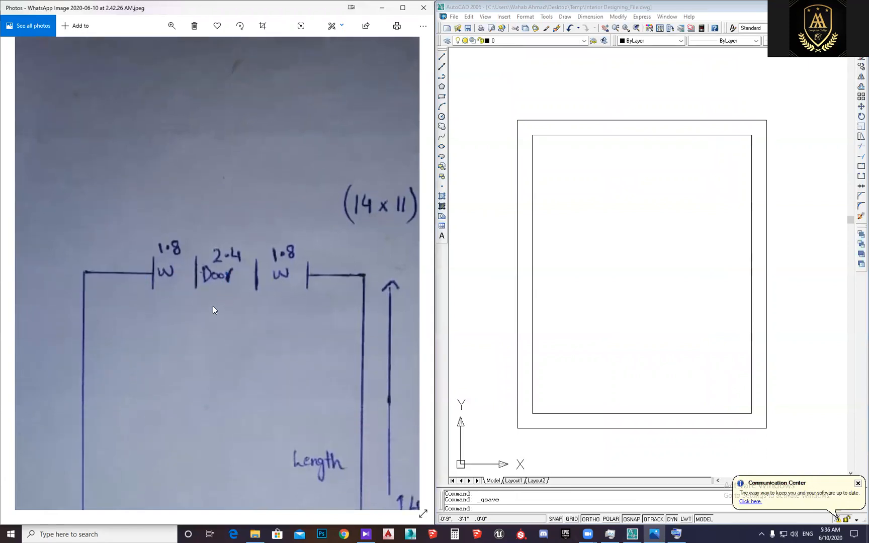
scroll(212, 312, down, 3)
scroll(243, 413, up, 3)
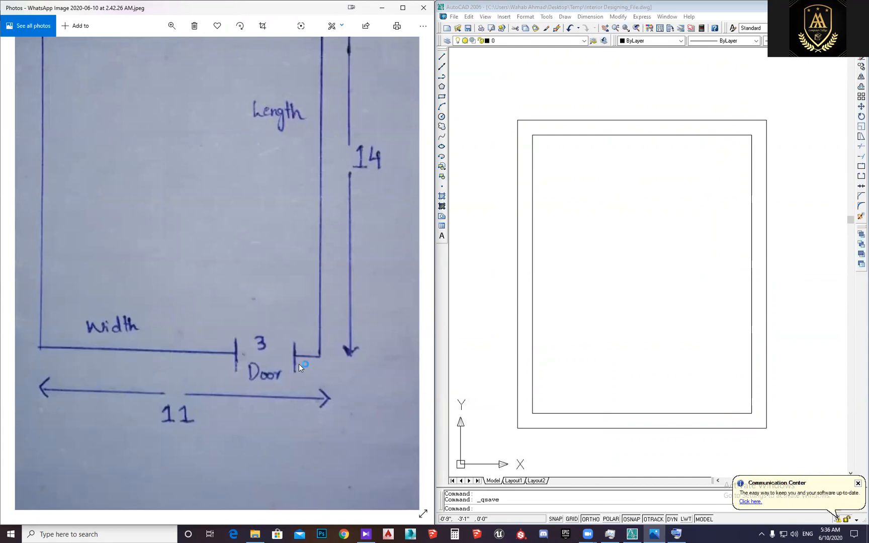
scroll(298, 364, up, 1)
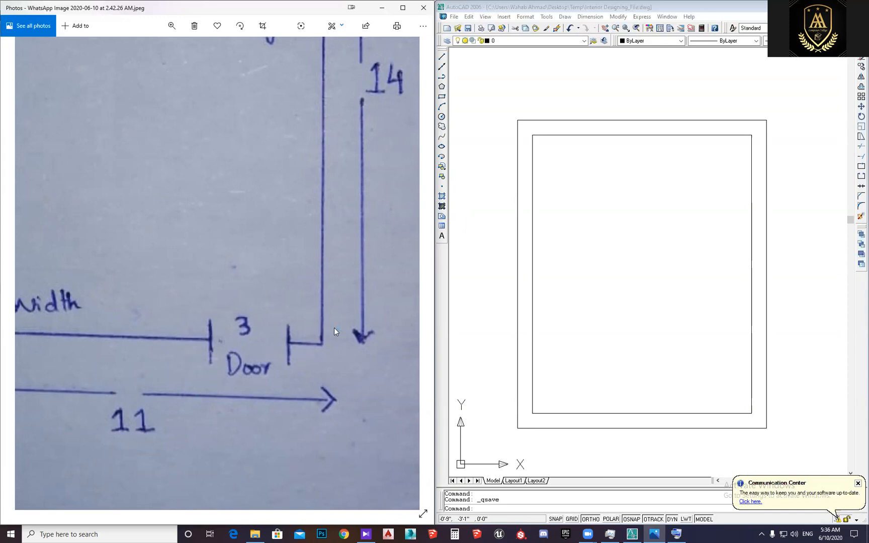
drag(275, 328, 292, 381)
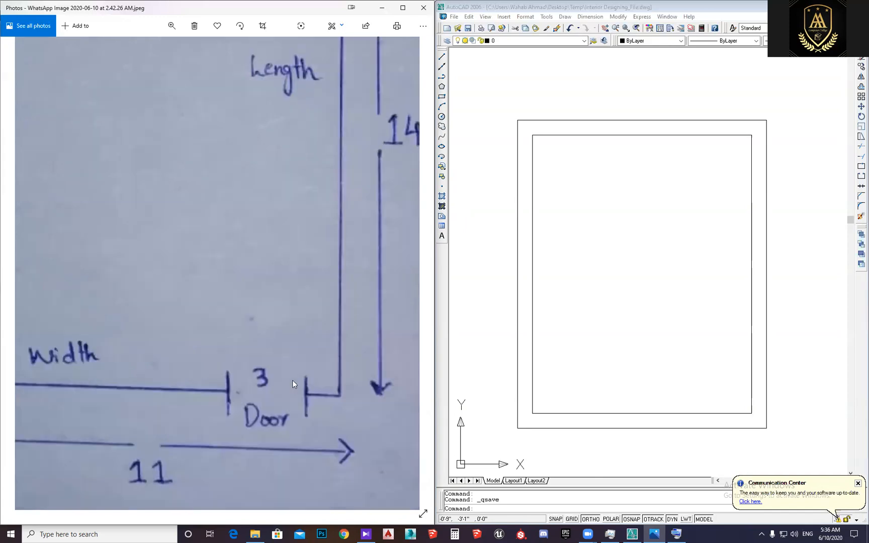
drag(282, 211, 310, 364)
drag(256, 186, 279, 303)
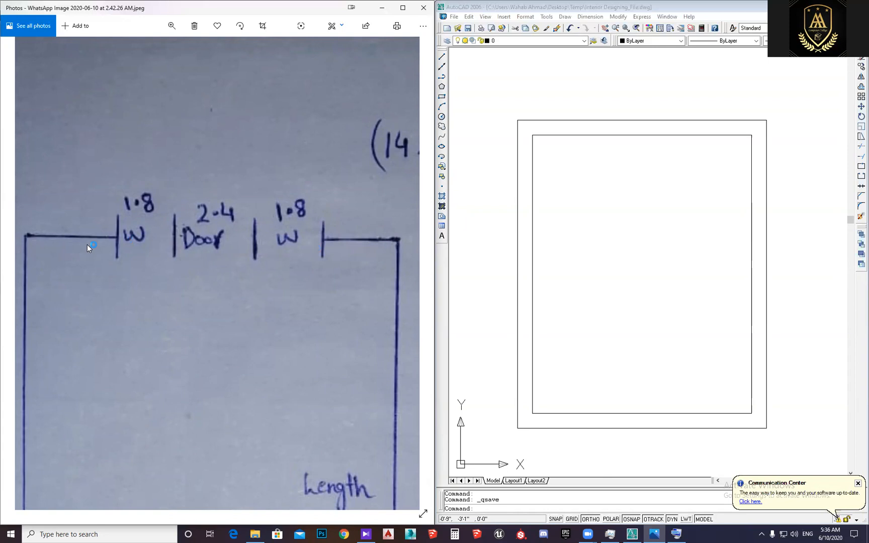
drag(161, 265, 155, 264)
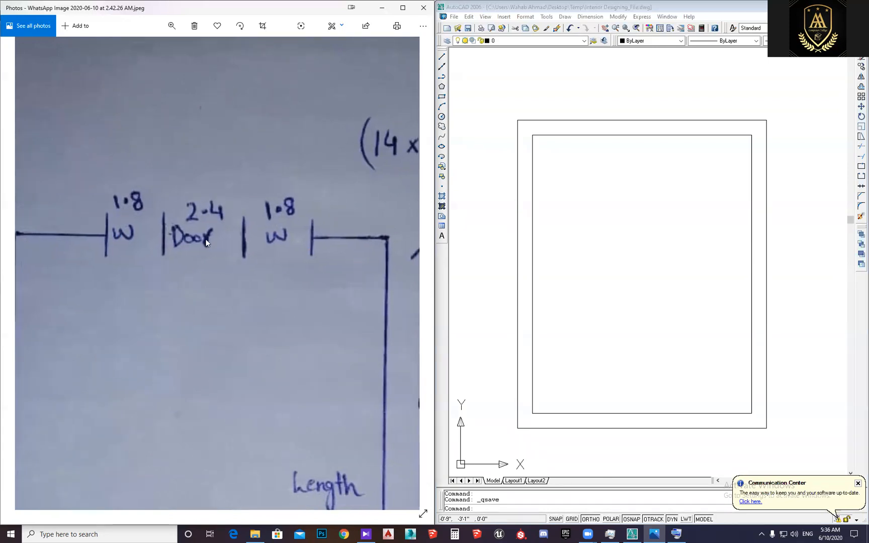
Draw a vertical line about 2'-5 1/2" long upward from the midpoint of the room's inner top wall
click(616, 200)
mouse_move(617, 200)
middle_down()
mouse_move(613, 207)
mouse_move(651, 232)
middle_up()
key(Escape)
key(Escape)
text(l)
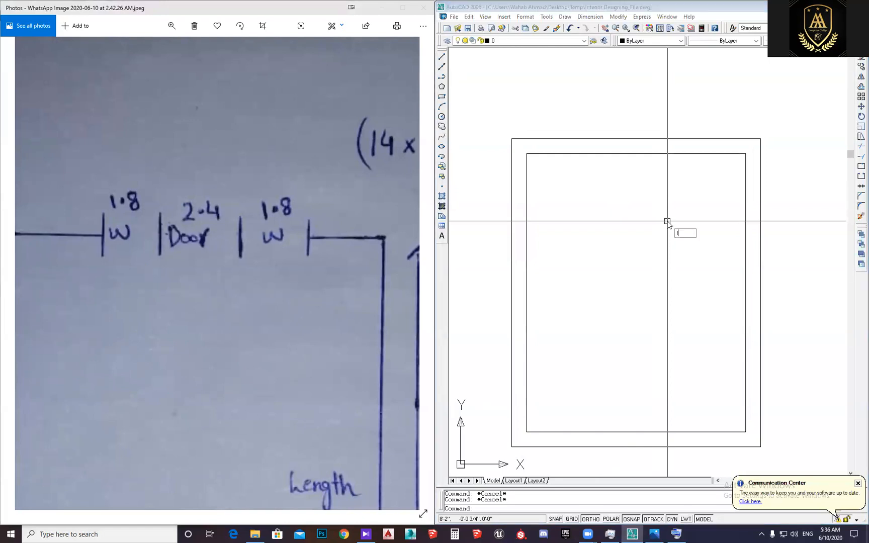
key(Return)
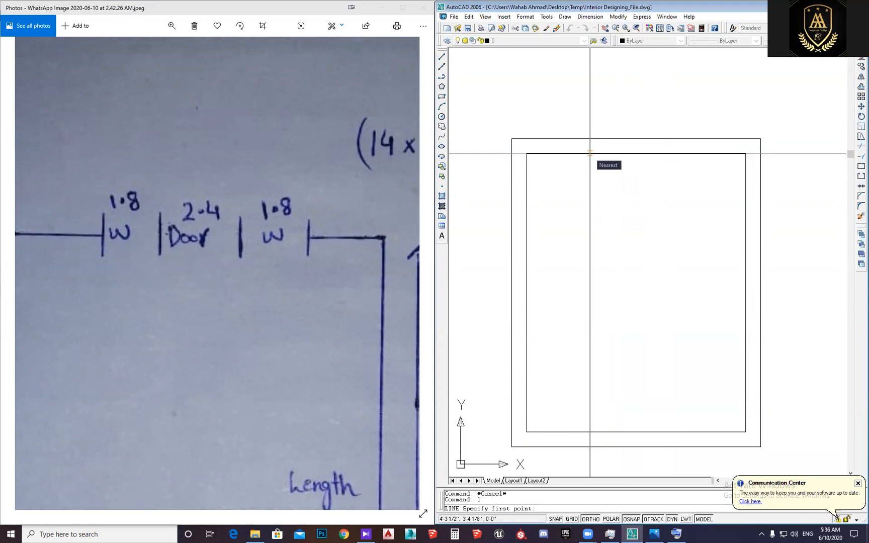
click(636, 153)
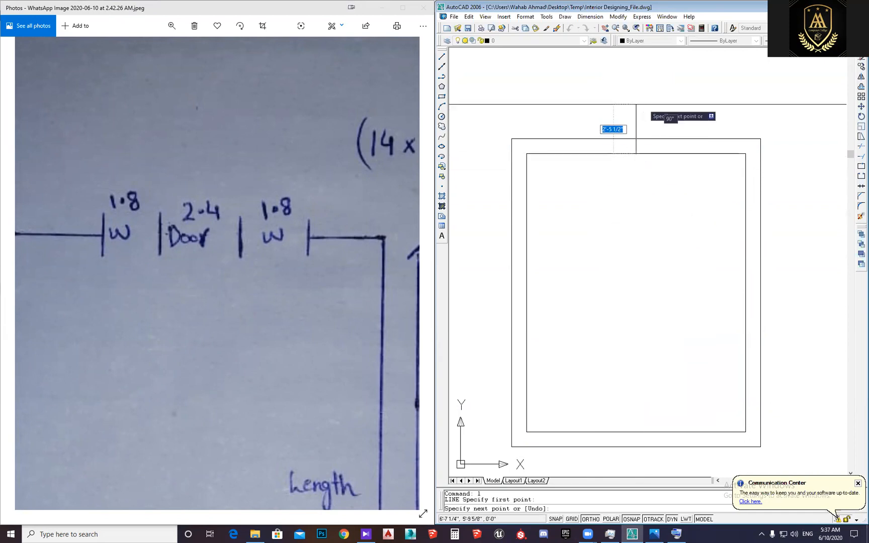
click(636, 104)
key(Escape)
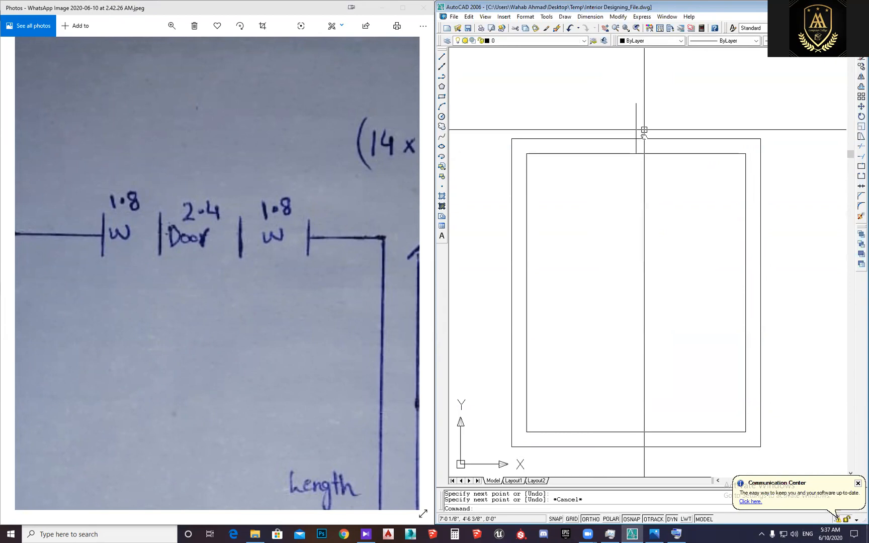
middle_drag(644, 129, 644, 142)
click(677, 119)
click(582, 93)
key(Escape)
click(680, 127)
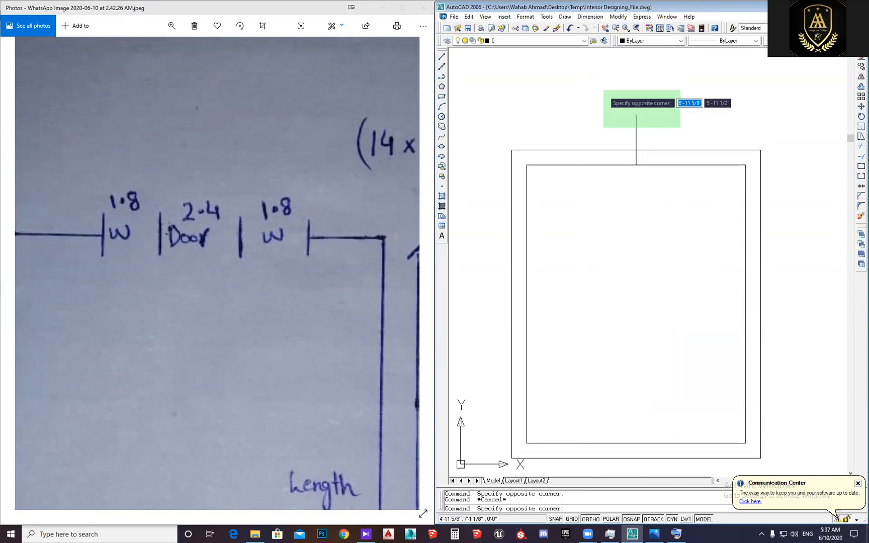
click(626, 110)
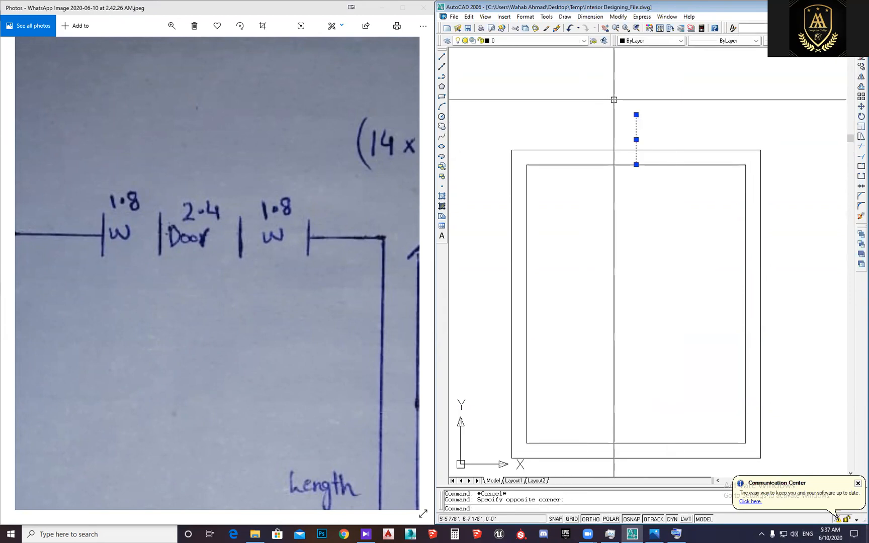
middle_drag(613, 120, 617, 122)
key(Escape)
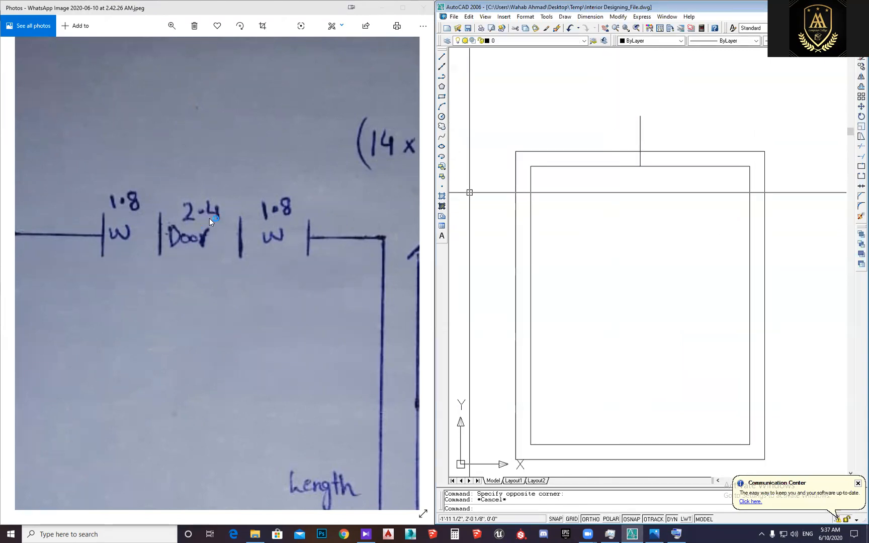
click(645, 185)
middle_drag(645, 184, 653, 209)
key(Escape)
key(Escape)
scroll(636, 165, up, 4)
middle_drag(636, 166, 639, 188)
key(Escape)
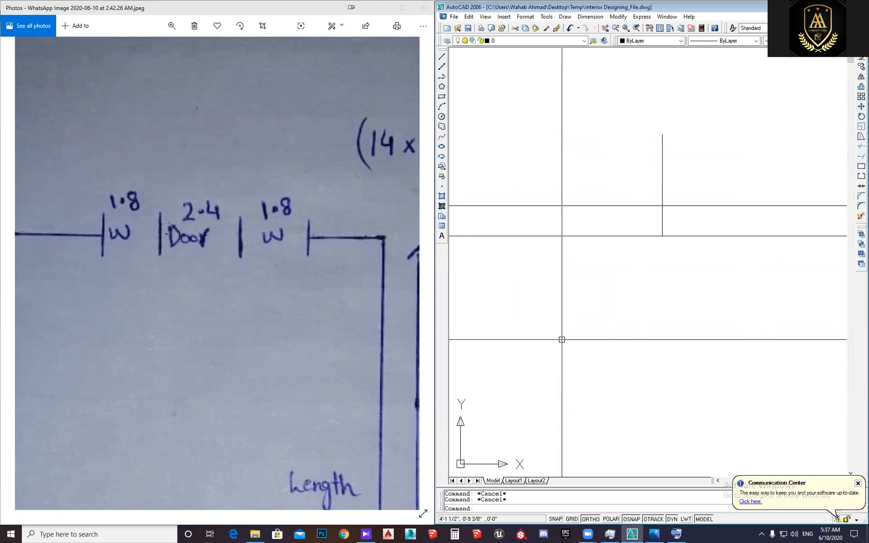
scroll(630, 295, down, 3)
scroll(624, 289, up, 1)
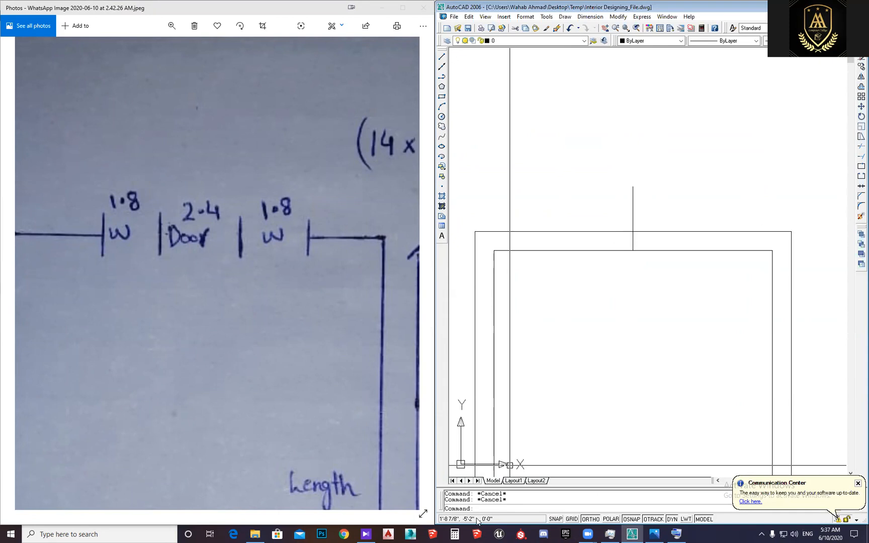
Switch to Calculator and divide 2.5 by 2 to get half the door opening's width
click(454, 534)
text(25)
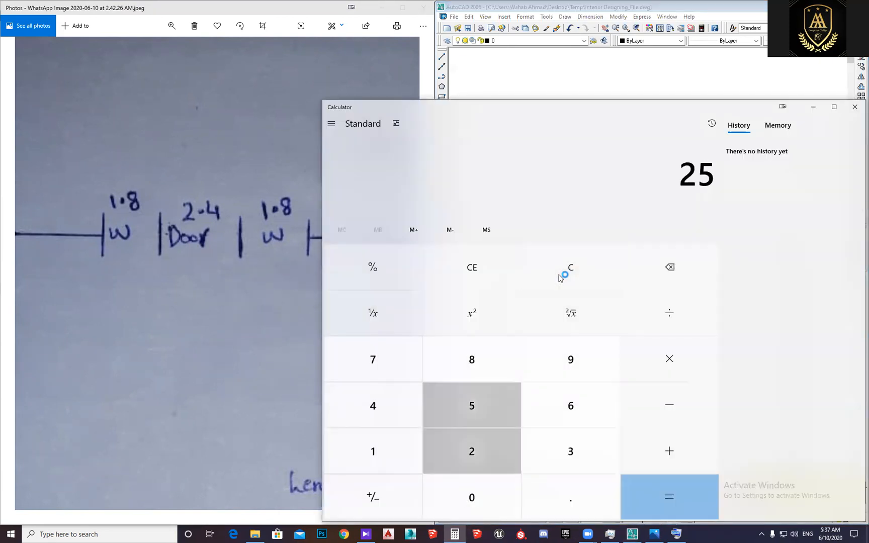
click(560, 278)
text(2.5/2)
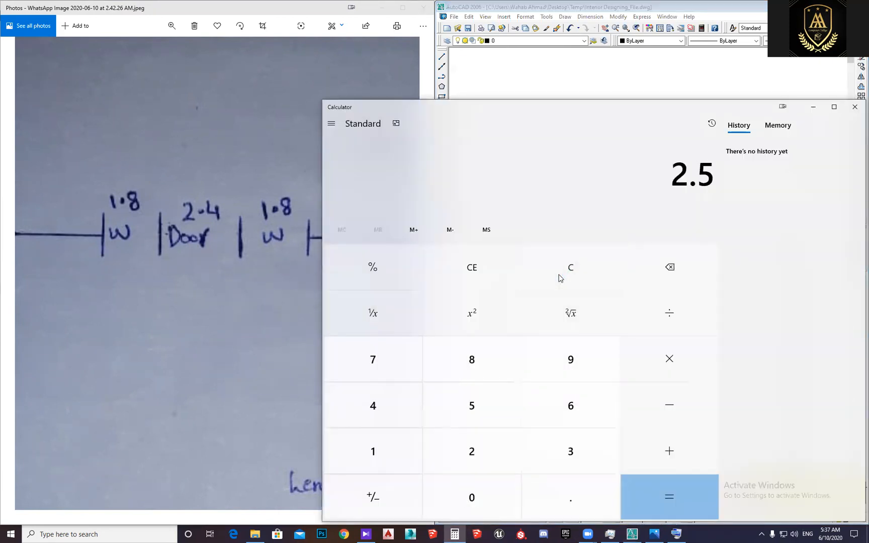
key(Return)
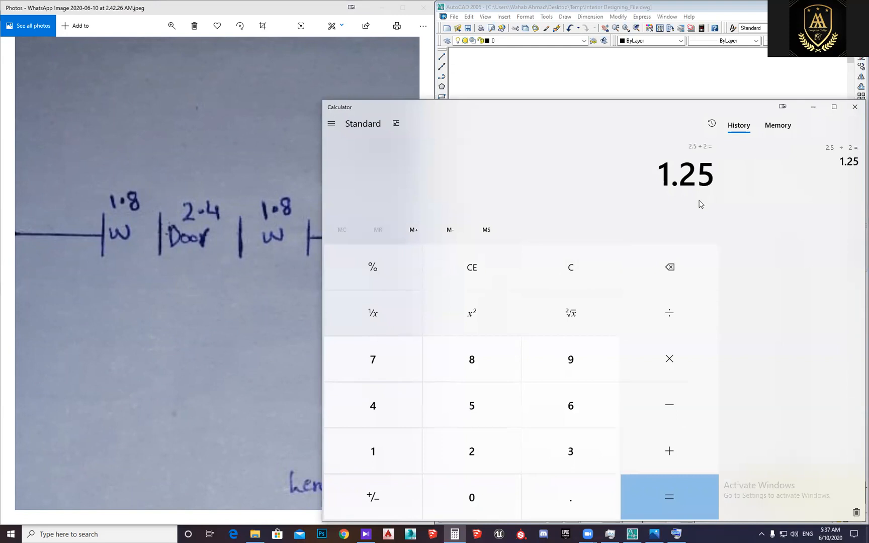
click(813, 107)
middle_drag(640, 205, 663, 207)
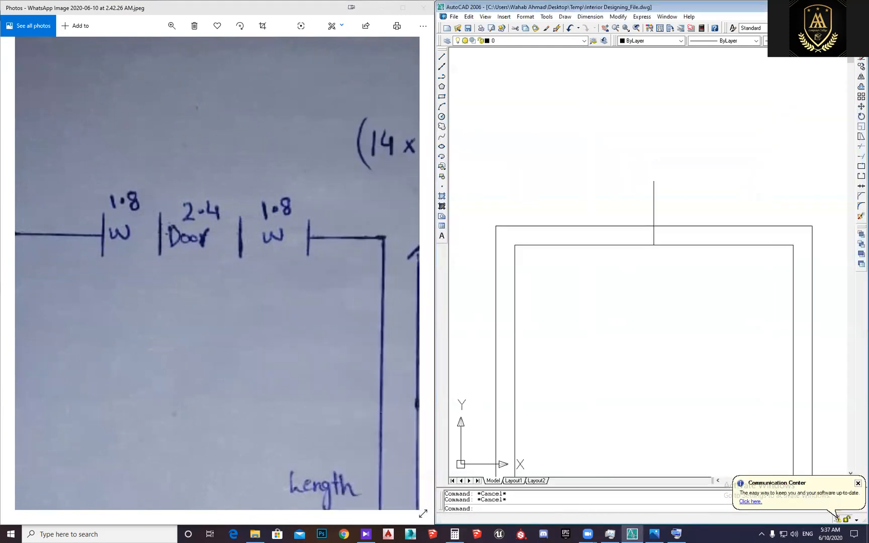
click(662, 207)
click(638, 193)
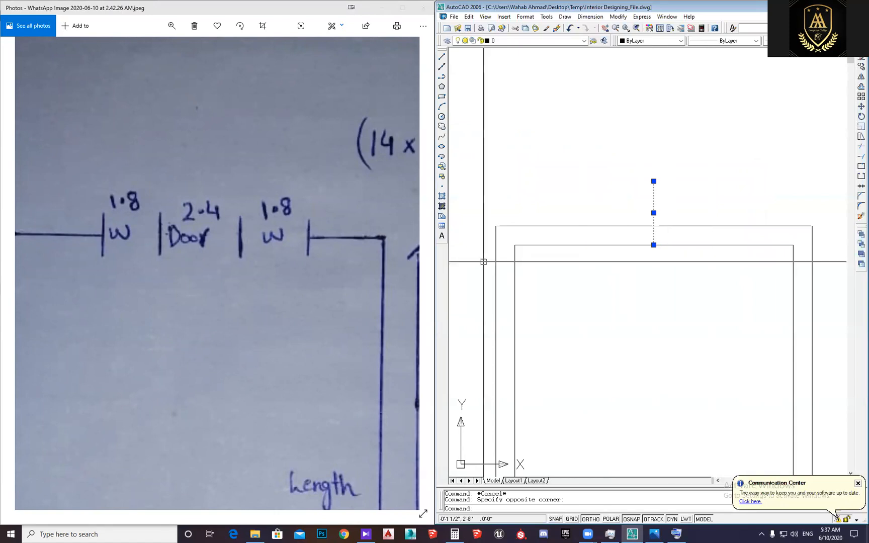
key(Escape)
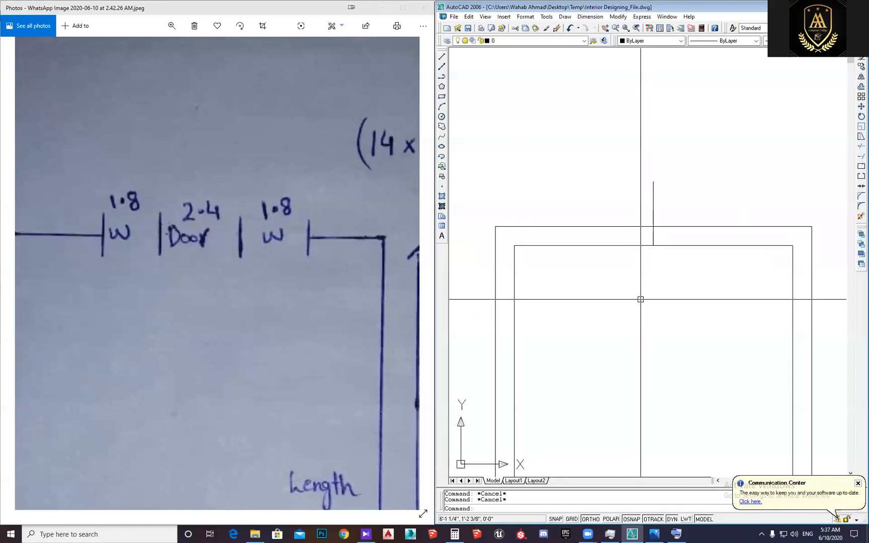
click(809, 224)
click(720, 242)
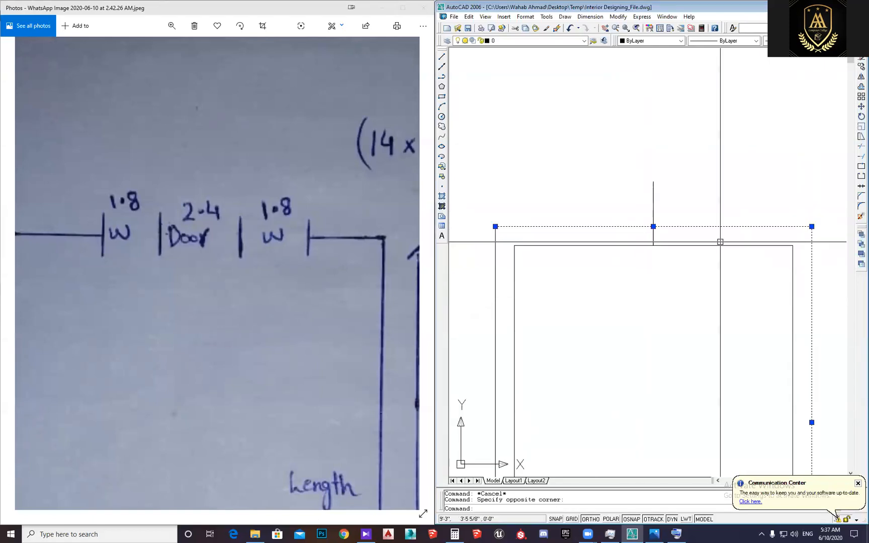
key(Escape)
Set the Offset distance to 1.25' and save the drawing without offsetting any object
text(o)
key(Return)
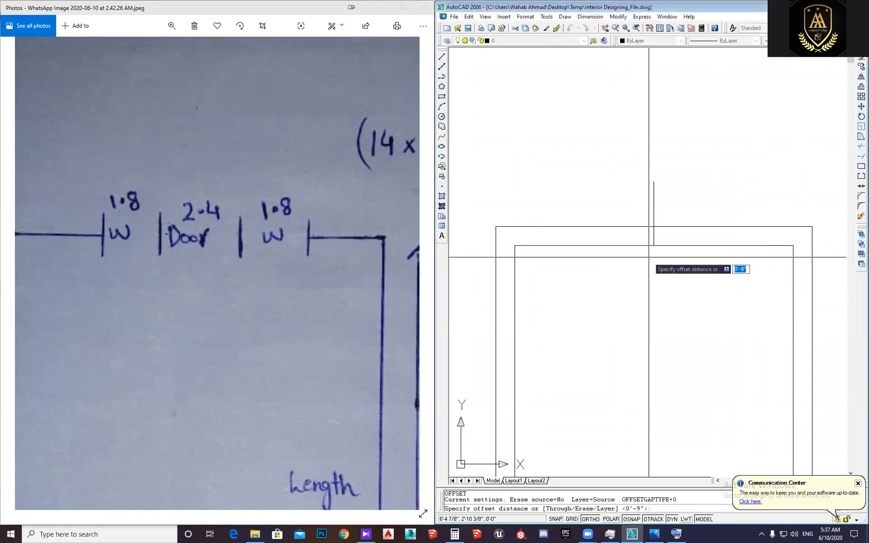
text(1.25)
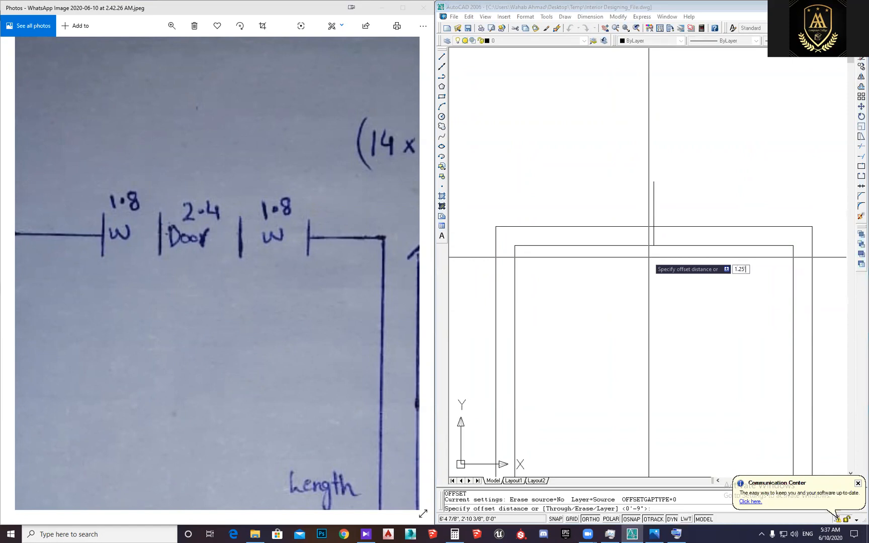
key(Return)
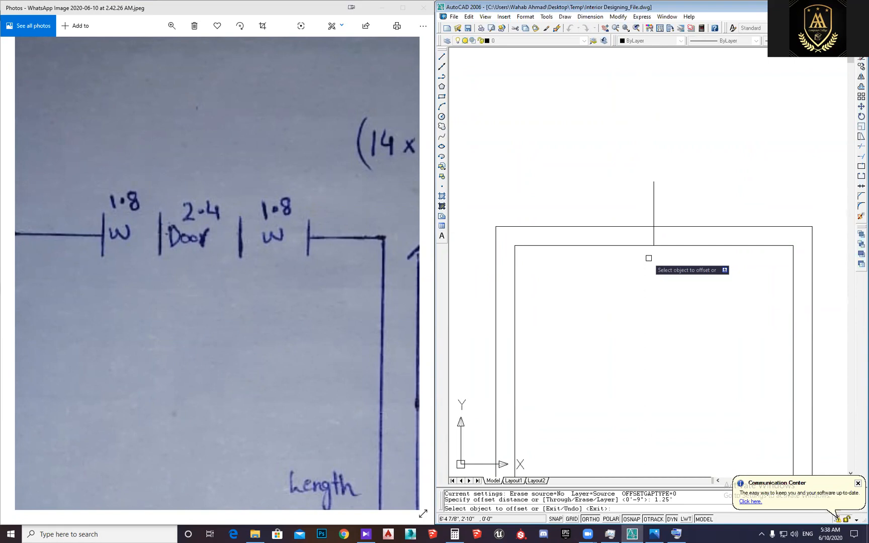
key(Escape)
mouse_move(648, 258)
middle_down()
mouse_move(617, 249)
mouse_move(619, 233)
middle_up()
key(Escape)
key(ctrl+s)
Offset the vertical centre line on the room's top wall by 1.25' to both sides
text(o)
key(Return)
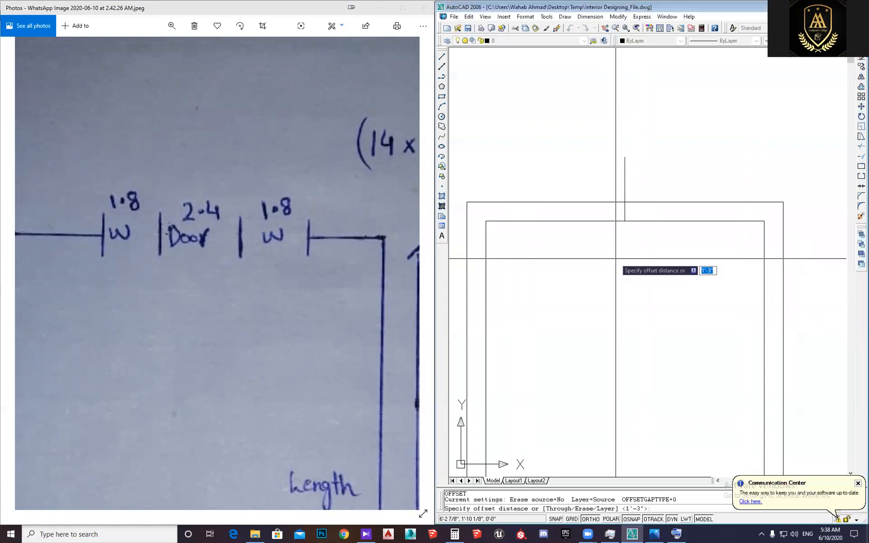
text(1.25)
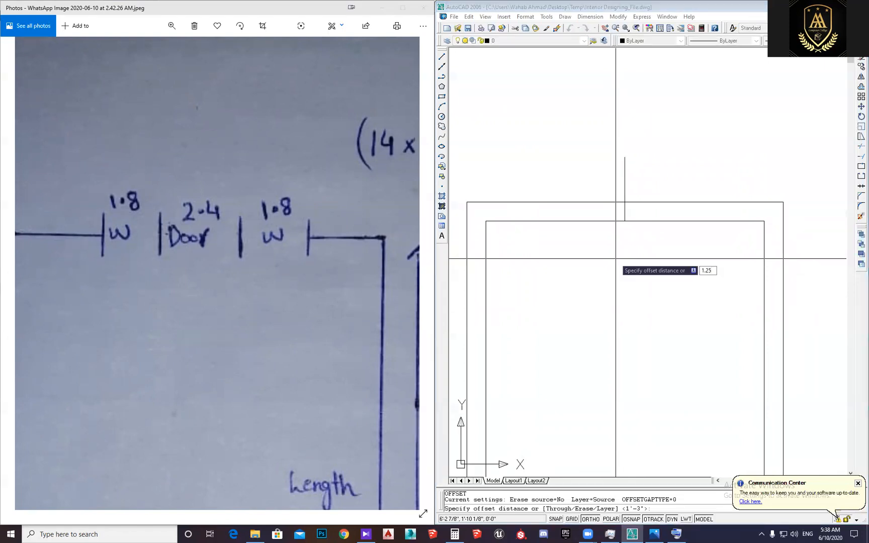
text(')
key(Return)
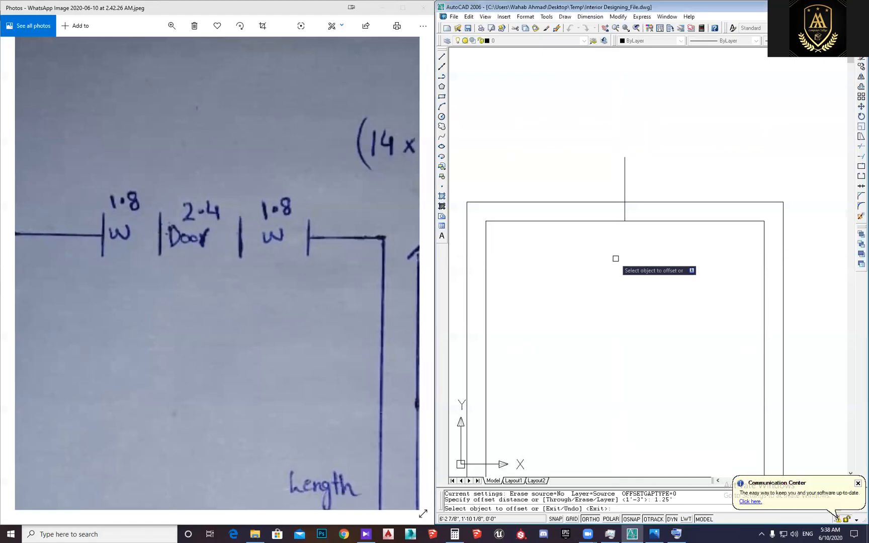
click(624, 216)
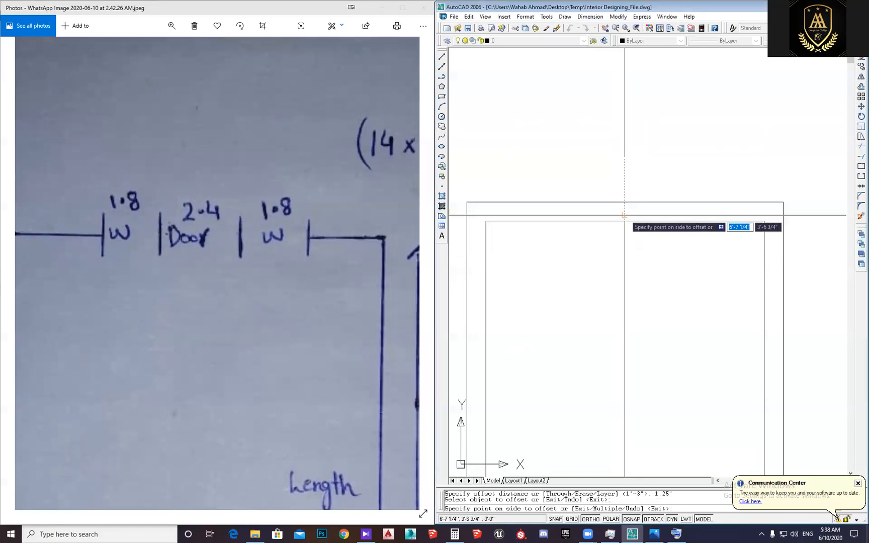
click(663, 182)
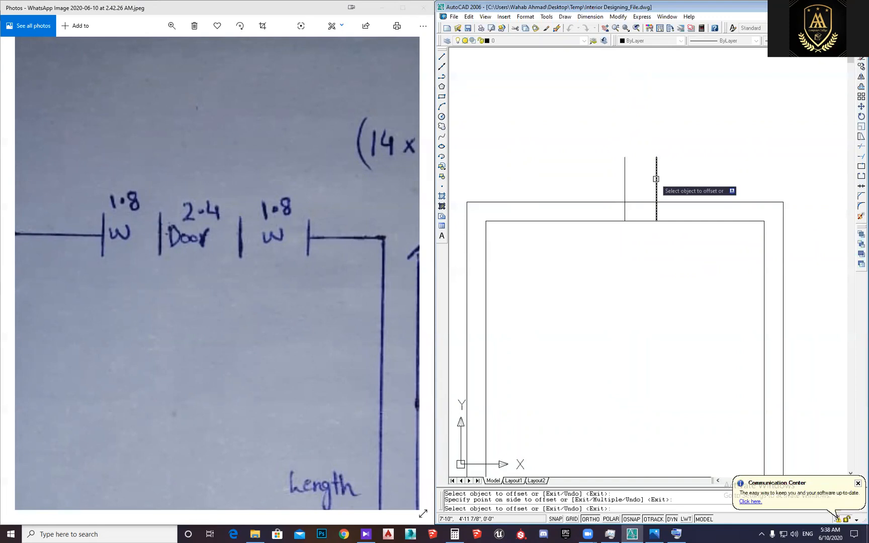
click(624, 186)
click(598, 181)
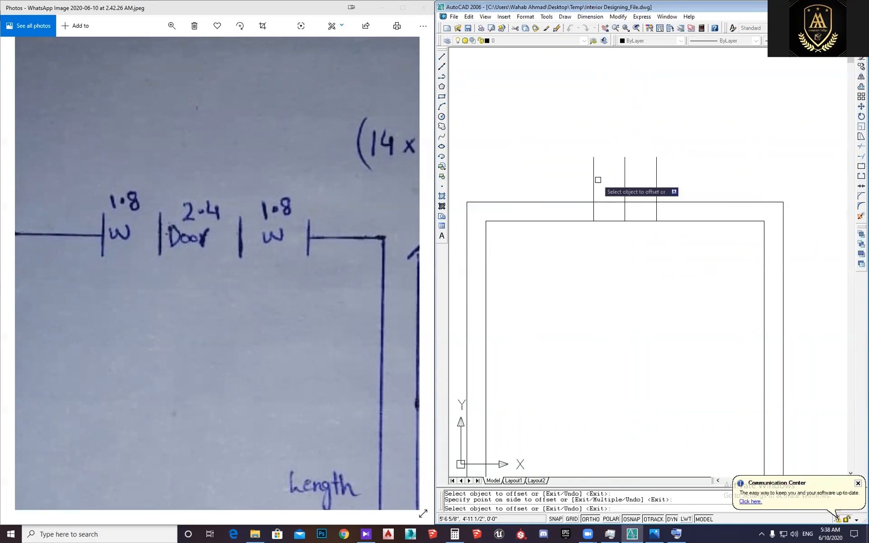
middle_drag(595, 307, 607, 301)
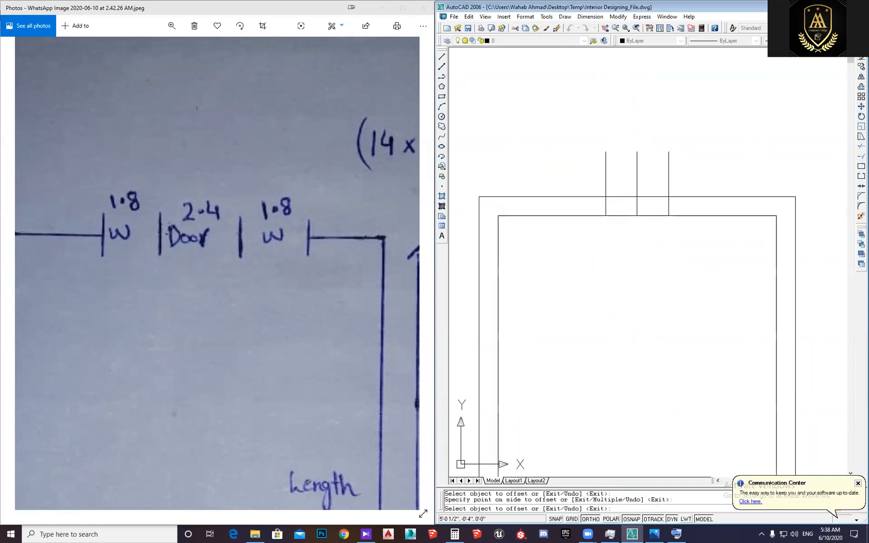
key(Escape)
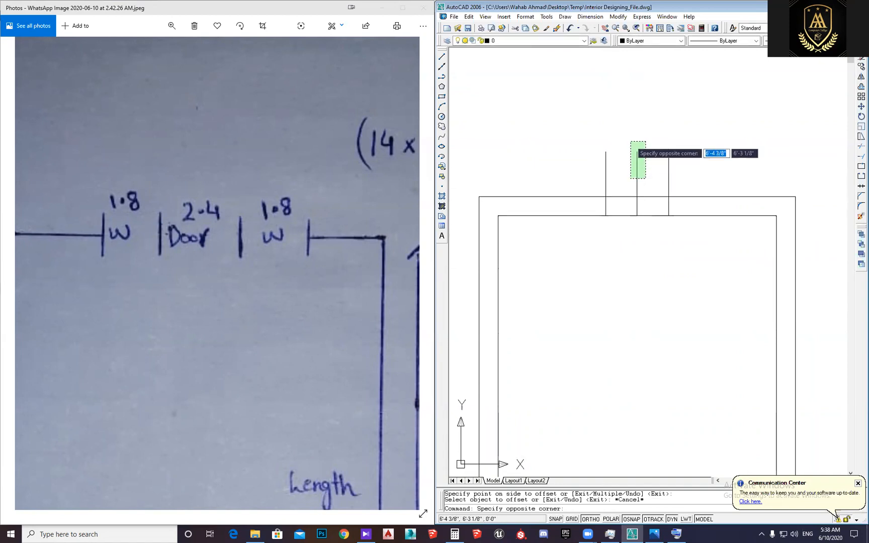
Erase the original centre line between the two offset door lines
click(631, 142)
key(Delete)
middle_drag(658, 159, 656, 146)
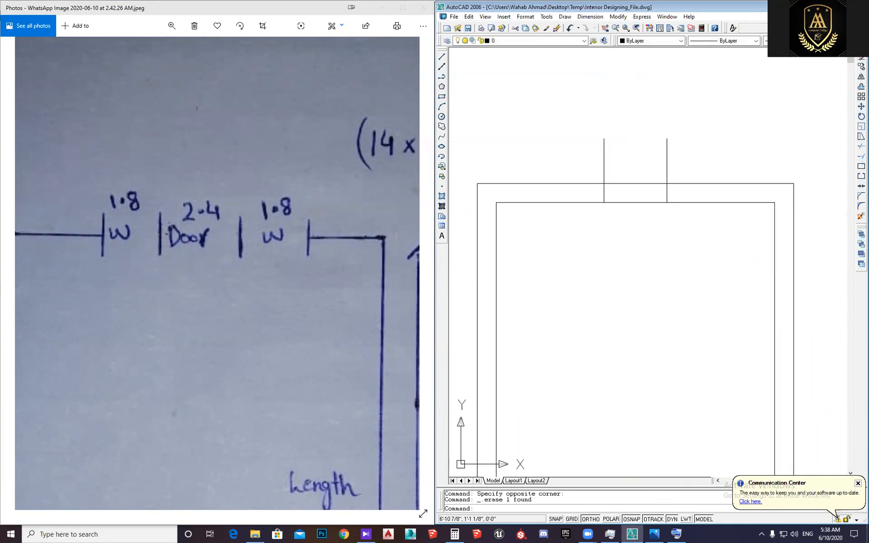
key(Escape)
key(Escape)
text(d)
key(Escape)
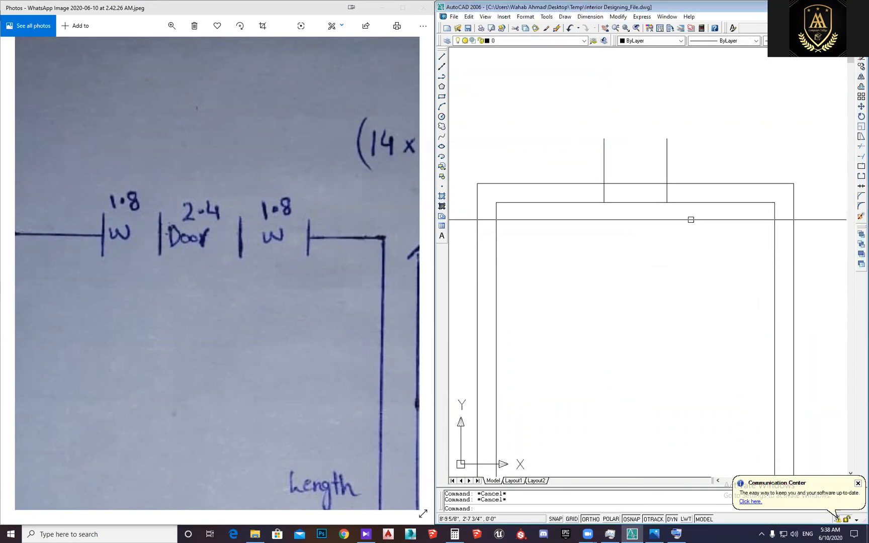
Add a linear dimension across the door opening below the inner top wall and save the drawing
click(591, 18)
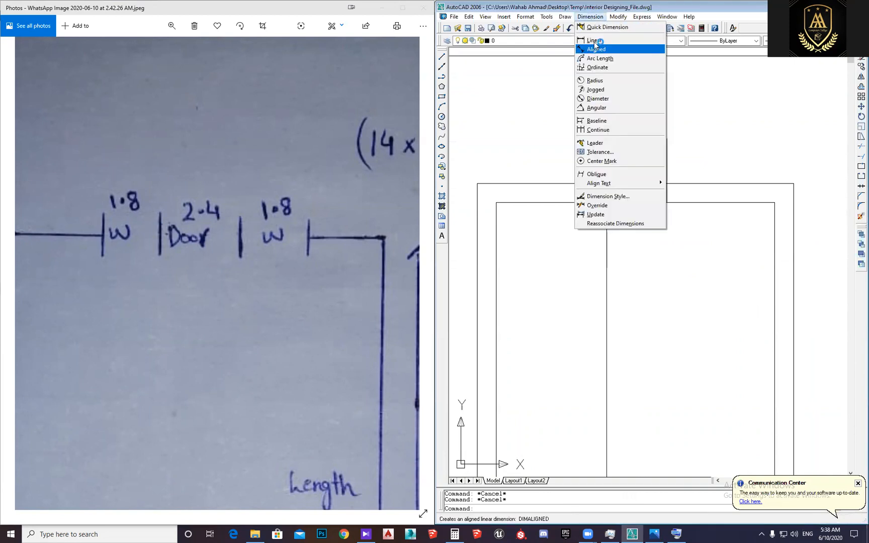
click(584, 43)
click(603, 201)
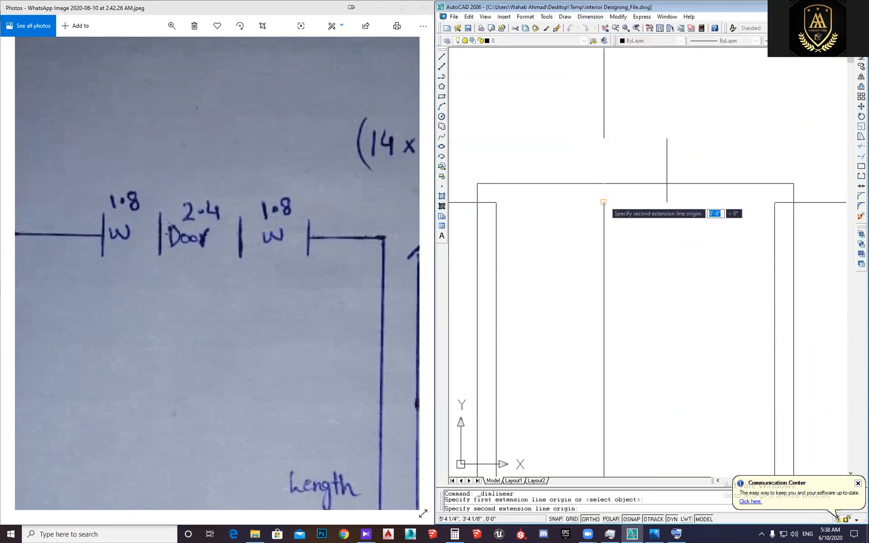
click(667, 202)
click(666, 231)
scroll(634, 232, up, 4)
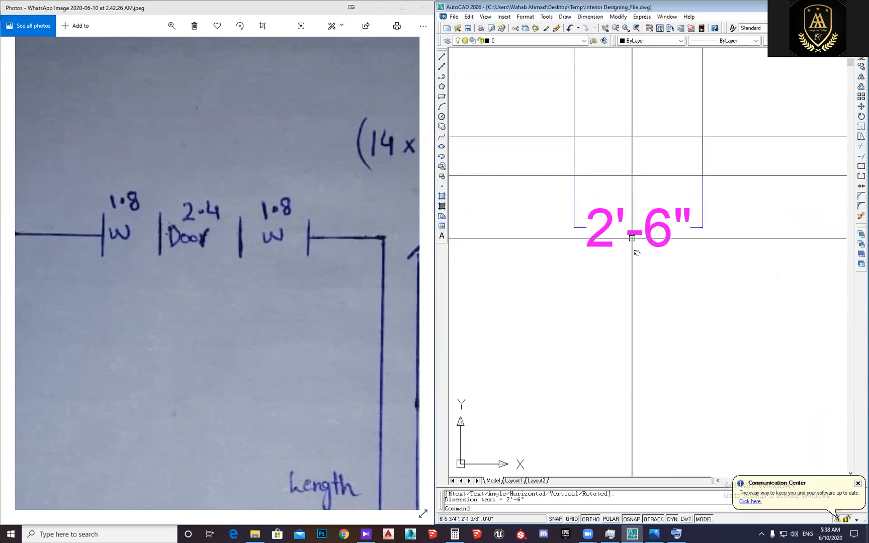
middle_drag(634, 249, 635, 255)
key(ctrl+s)
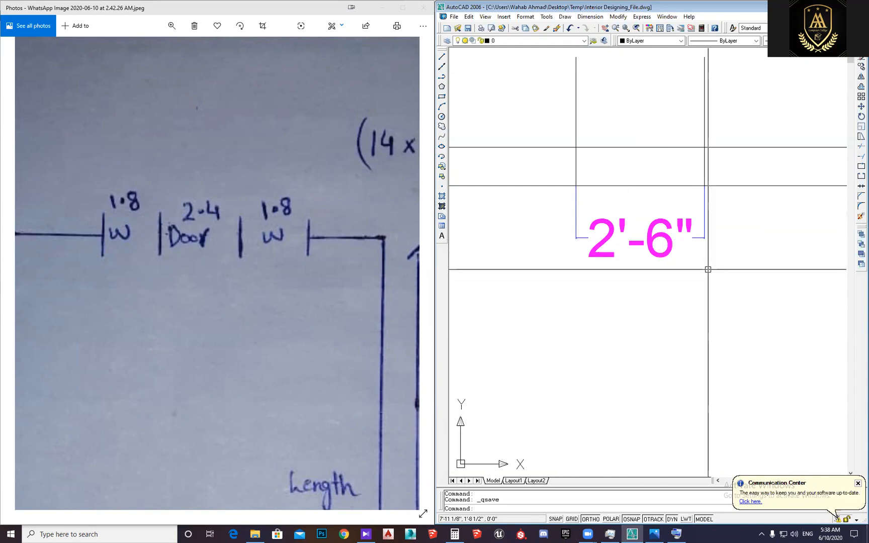
Erase the linear dimension across the door opening
click(681, 274)
click(662, 248)
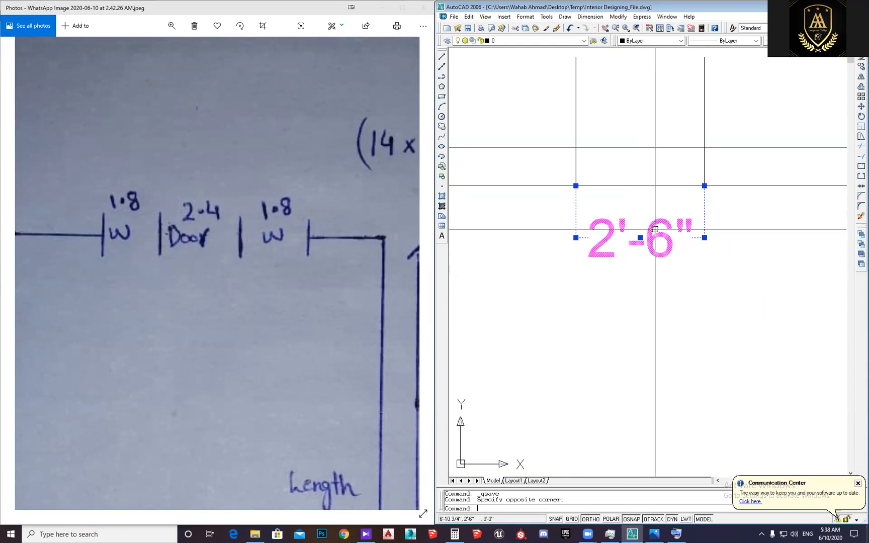
key(Delete)
key(Escape)
Add linear dimensions from each door line to the nearest inner corner of the top wall
scroll(656, 235, down, 4)
click(590, 17)
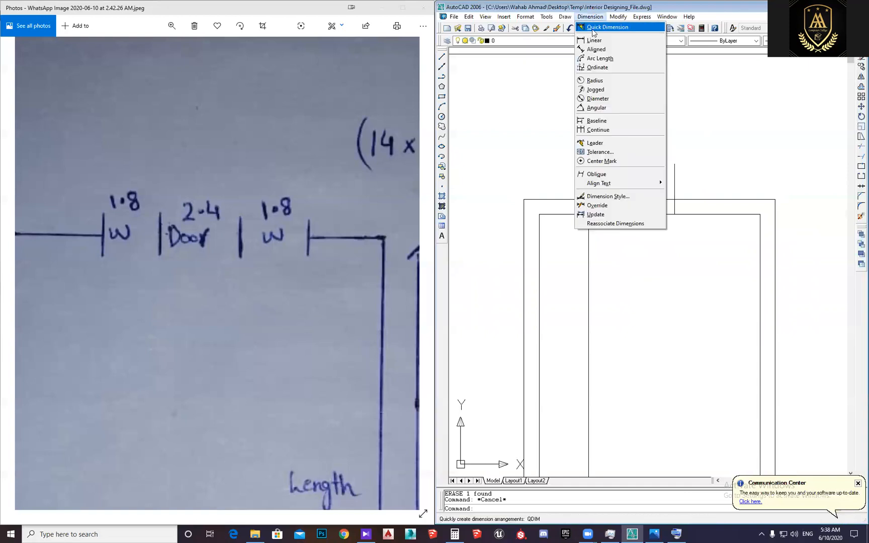
click(599, 35)
click(674, 215)
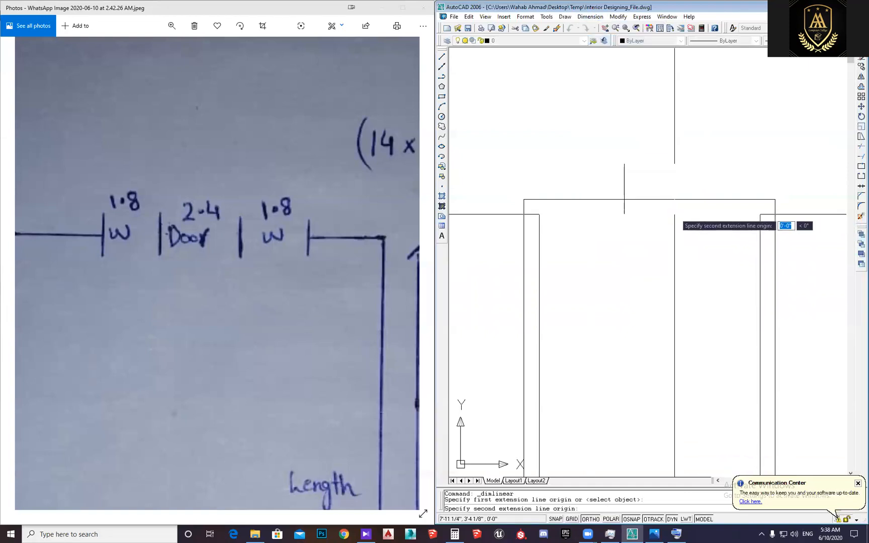
click(759, 215)
click(757, 242)
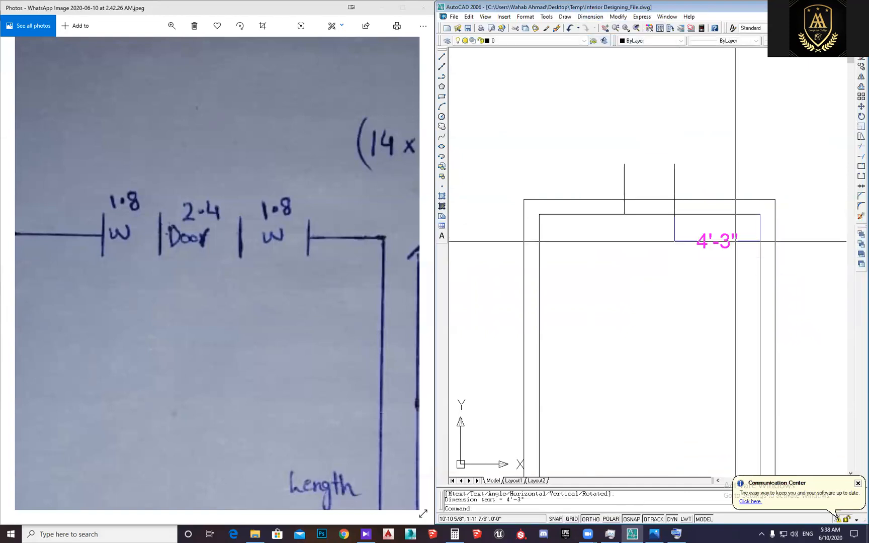
key(Return)
click(624, 215)
click(540, 214)
click(611, 247)
scroll(682, 259, up, 2)
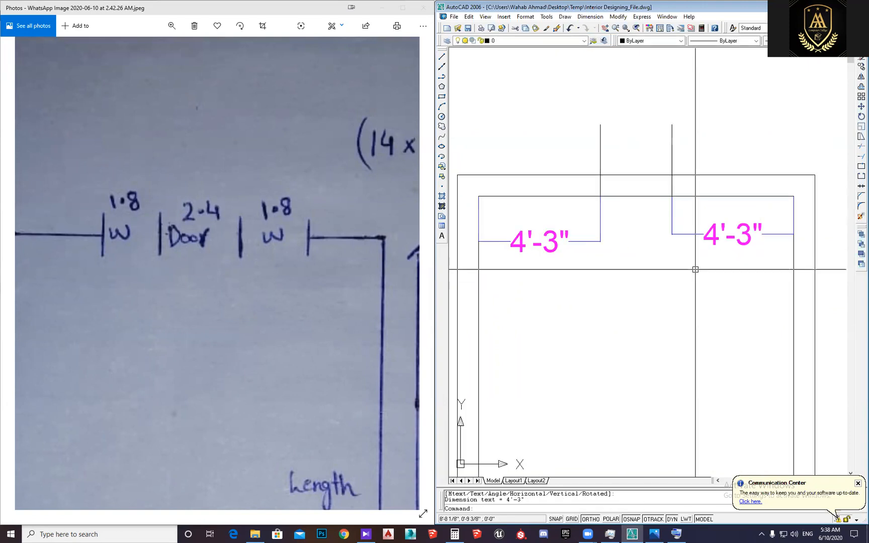
Erase the two dimensions beside the door opening and save the drawing
click(697, 217)
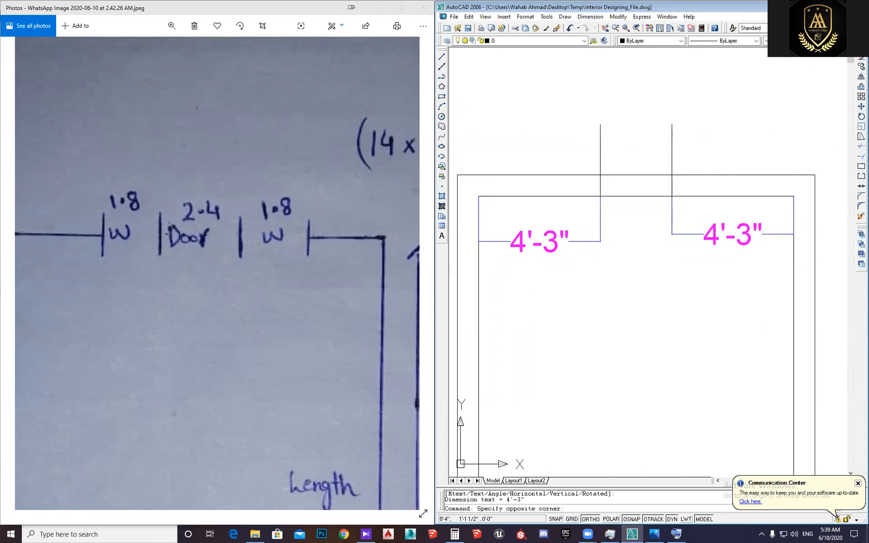
click(603, 253)
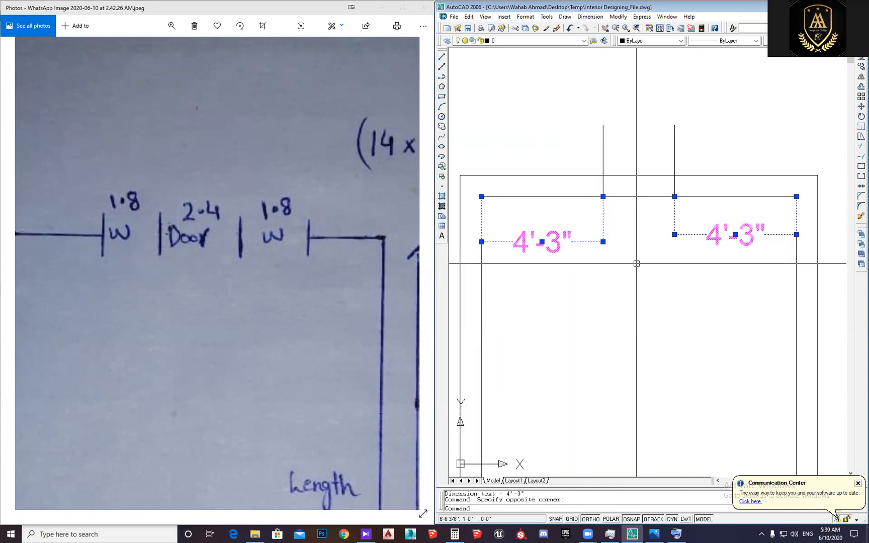
text(e)
key(Return)
key(ctrl+s)
middle_drag(631, 274, 638, 291)
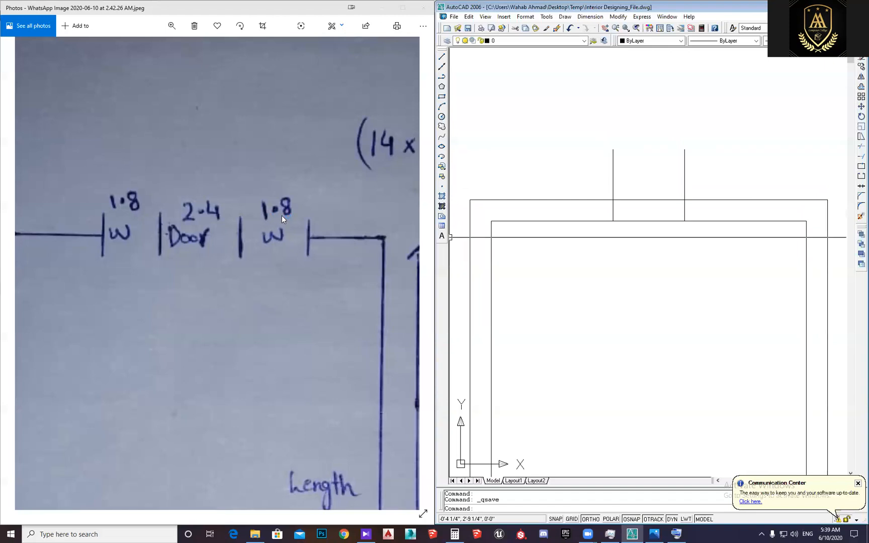
Offset both door lines outward by 1.8' to mark the windows on either side of the door
click(622, 254)
middle_drag(624, 253, 628, 275)
text(o)
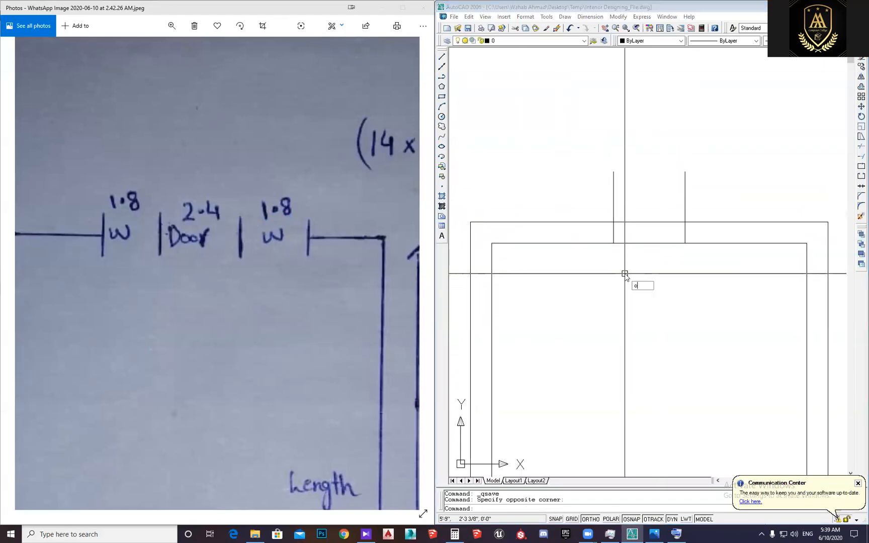
key(Return)
text(1.8)
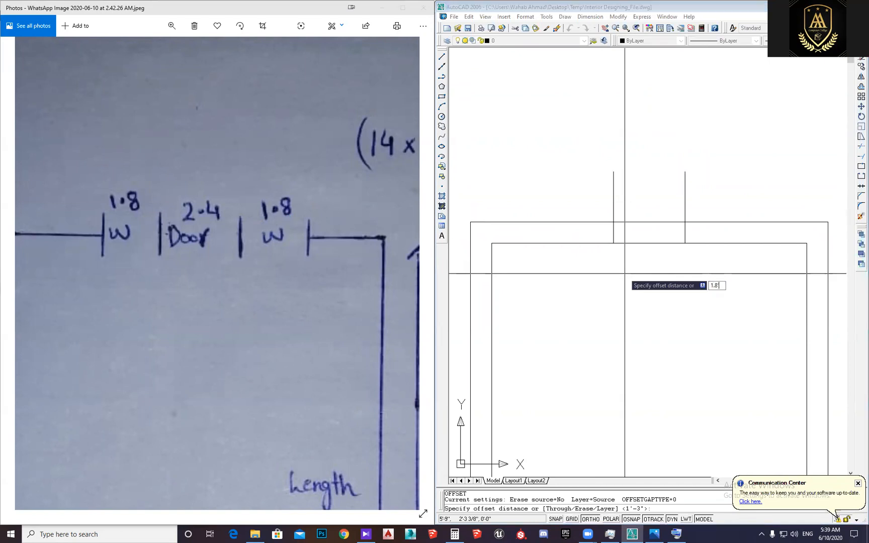
key(Return)
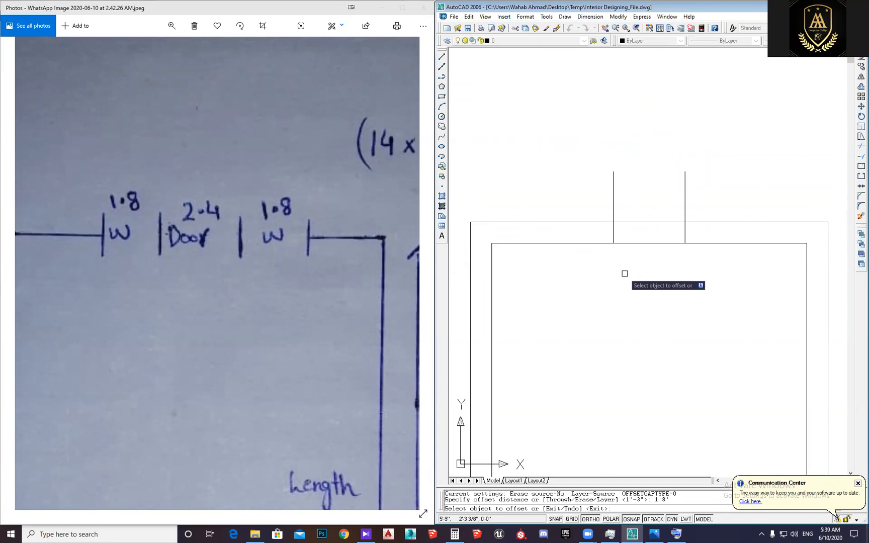
click(613, 216)
click(593, 211)
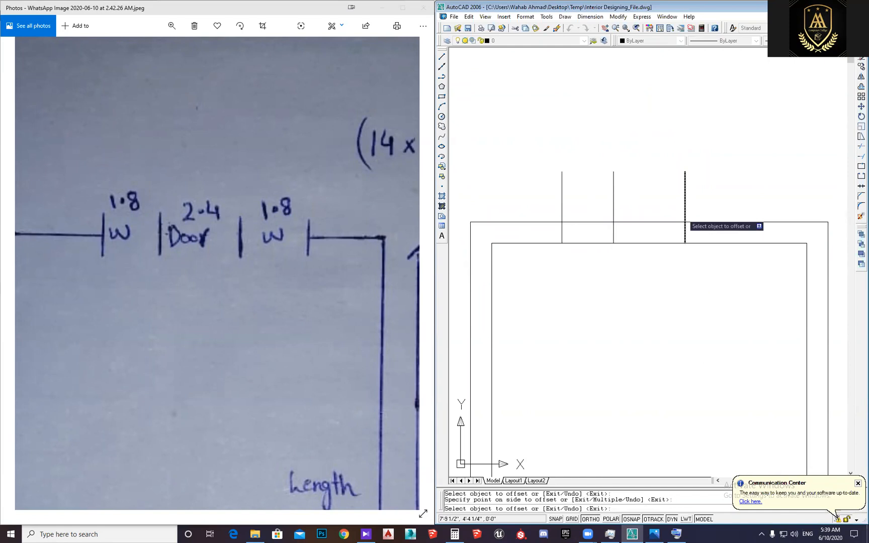
click(685, 211)
click(706, 211)
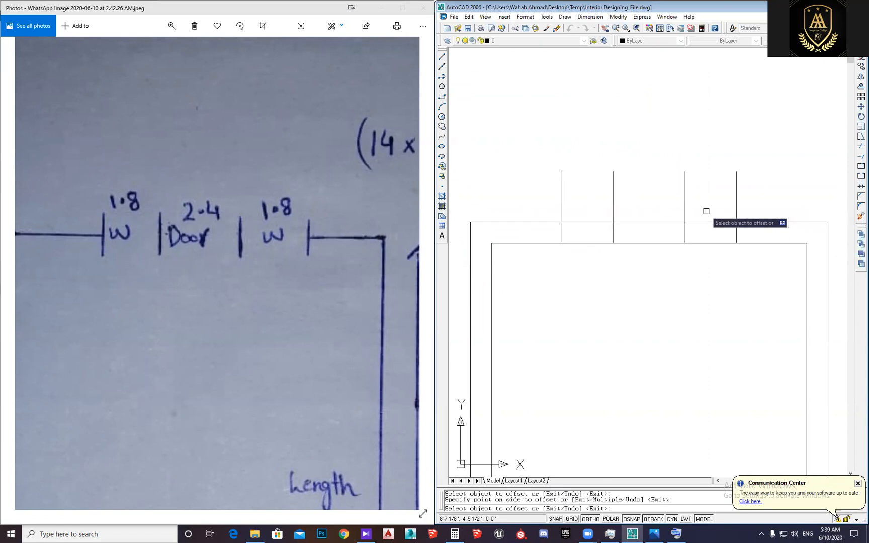
key(Escape)
Save the drawing with the door and window lines in place
middle_drag(701, 215, 685, 205)
click(811, 253)
click(677, 204)
key(Escape)
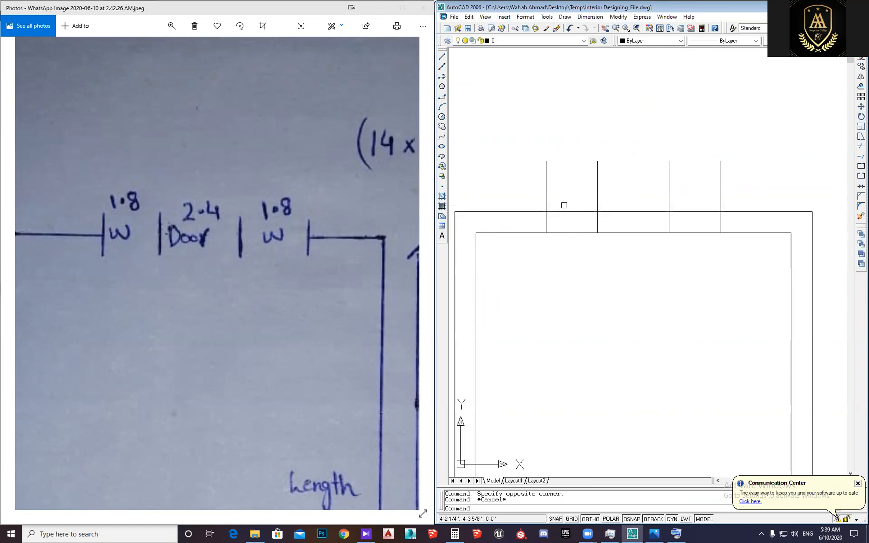
middle_drag(619, 240, 622, 240)
key(Escape)
key(ctrl+s)
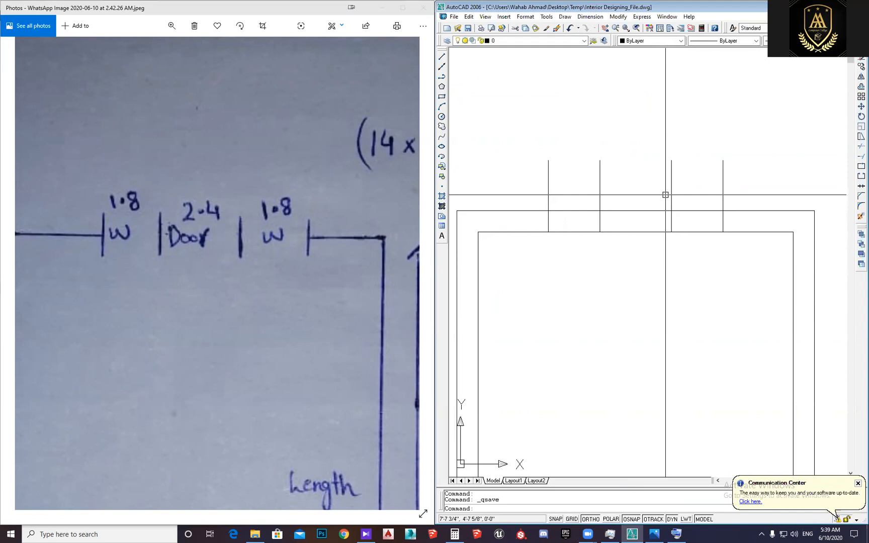
text(tr)
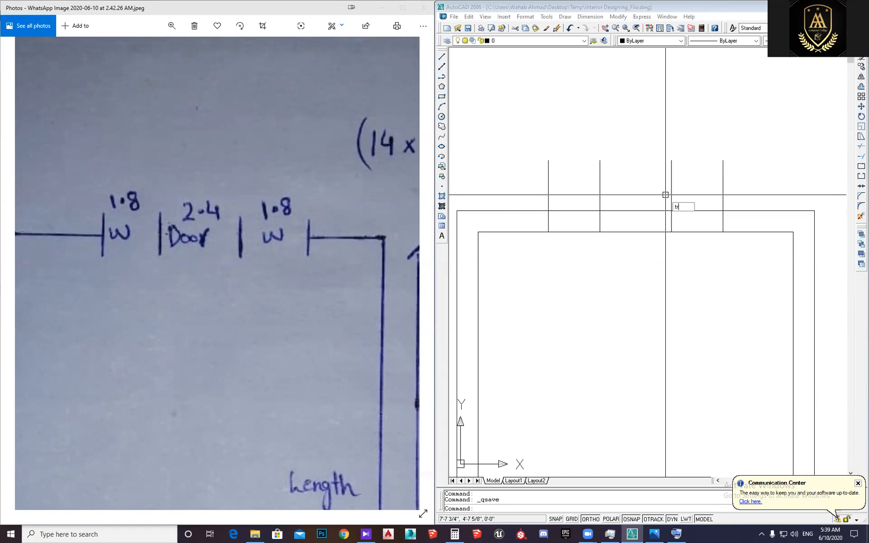
key(Return)
key(Return)
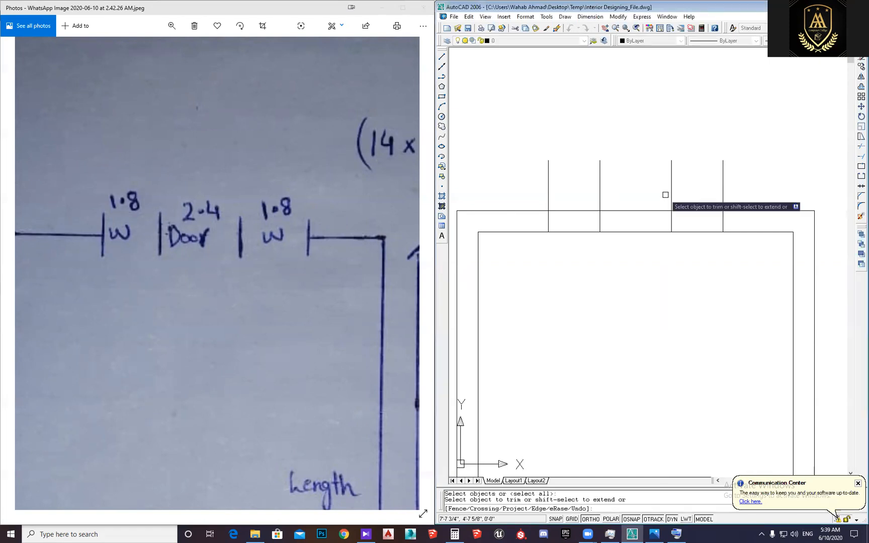
key(Escape)
key(Escape)
Trim the parts of the four door and window lines that extend above the outer top wall
text(tr)
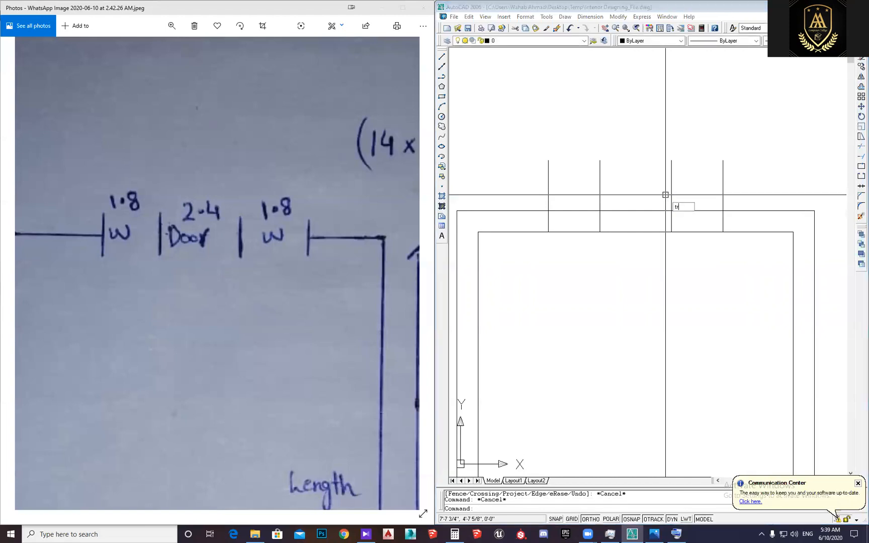
key(Return)
key(Return)
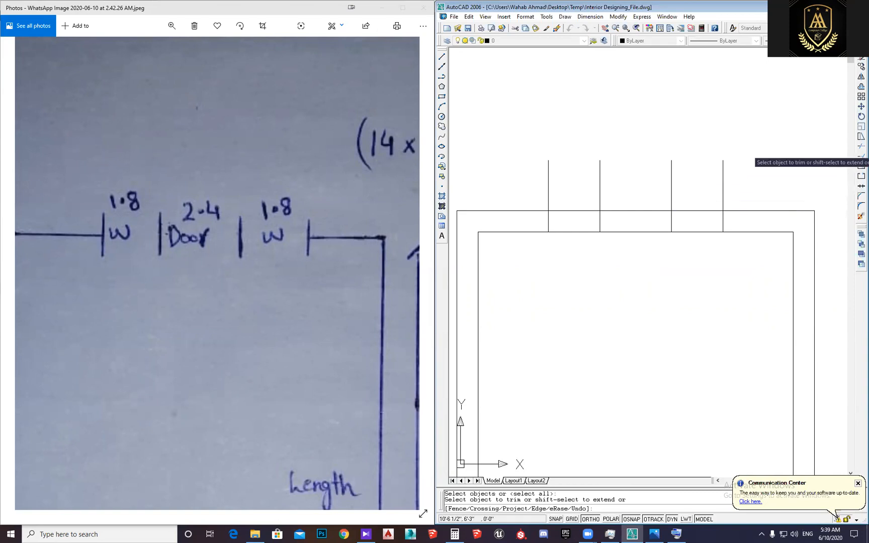
click(748, 146)
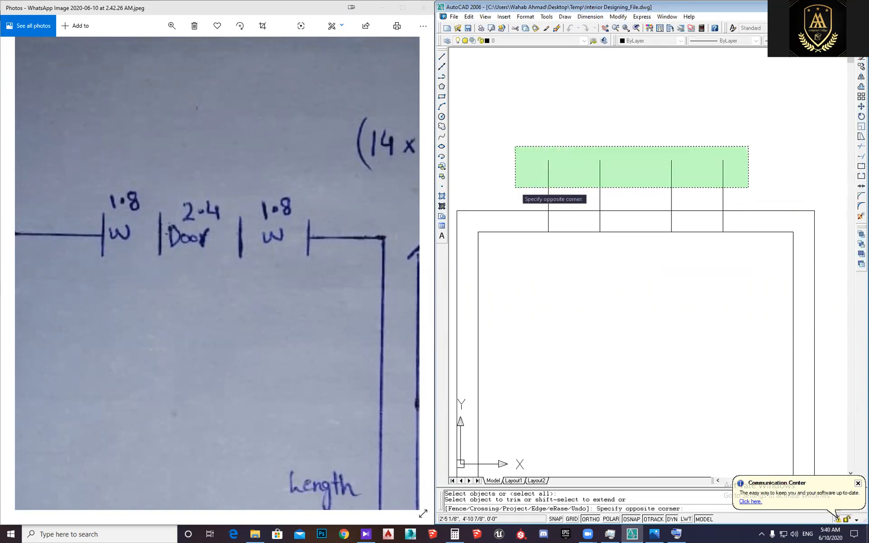
click(515, 187)
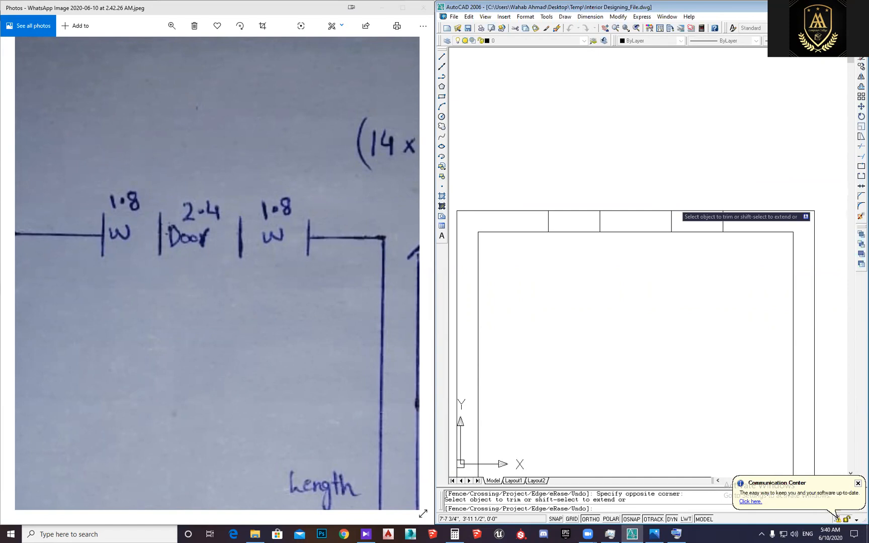
Trim the inner and outer top wall lines between the two door lines to open the central doorway
click(645, 254)
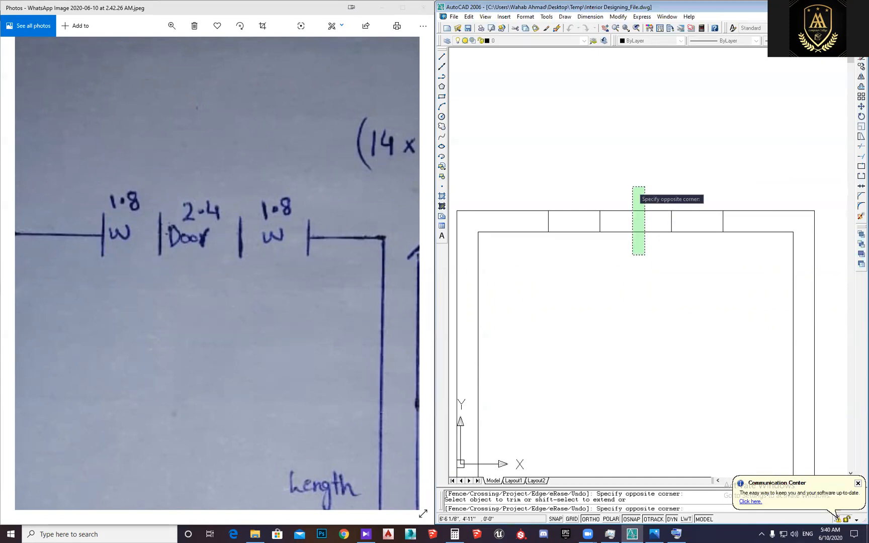
click(632, 184)
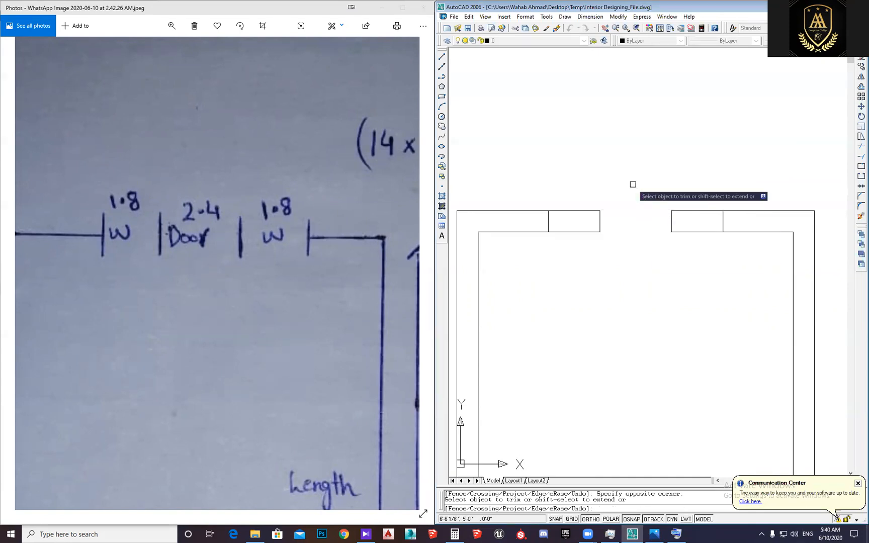
right_click(635, 188)
click(648, 191)
Draw two closely spaced horizontal lines across the middle of the window left of the top door, one from the jamb's midpoint
middle_drag(615, 236, 609, 197)
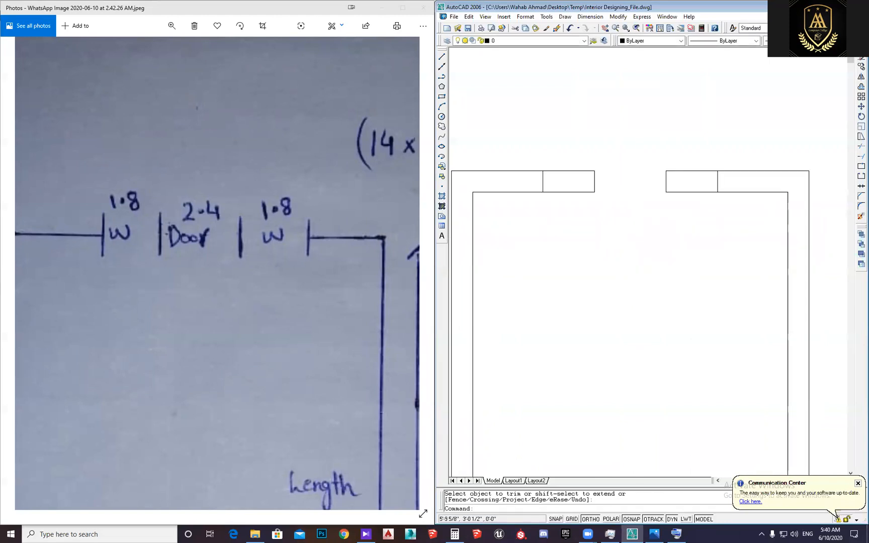
scroll(634, 175, down, 4)
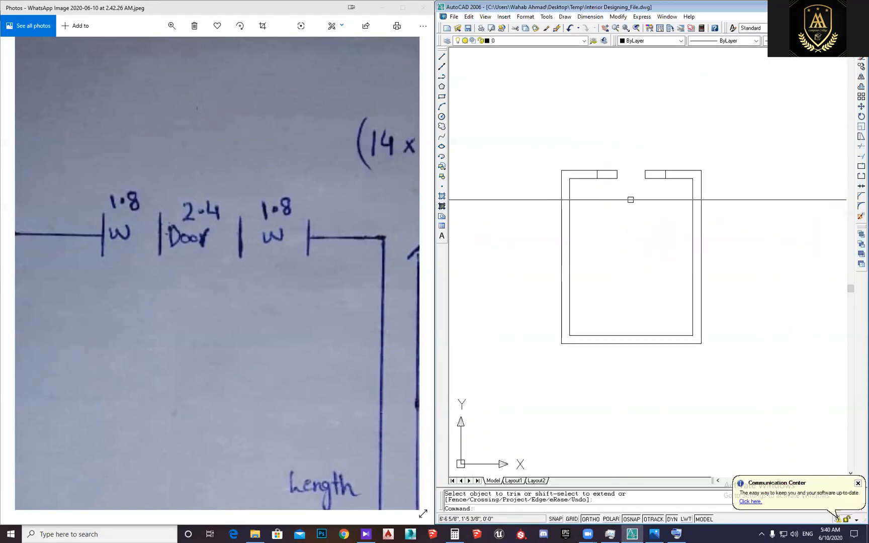
scroll(631, 181, up, 3)
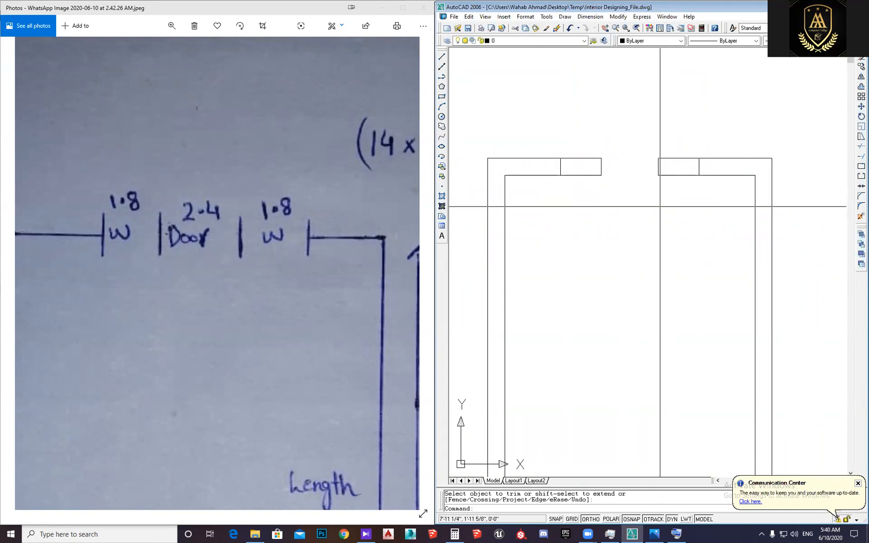
middle_drag(626, 157, 626, 167)
text(l)
key(Return)
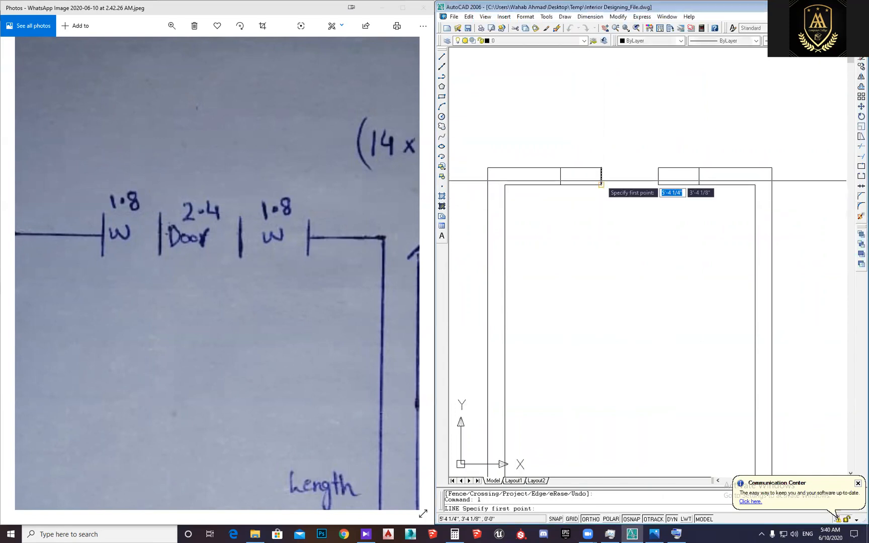
click(560, 176)
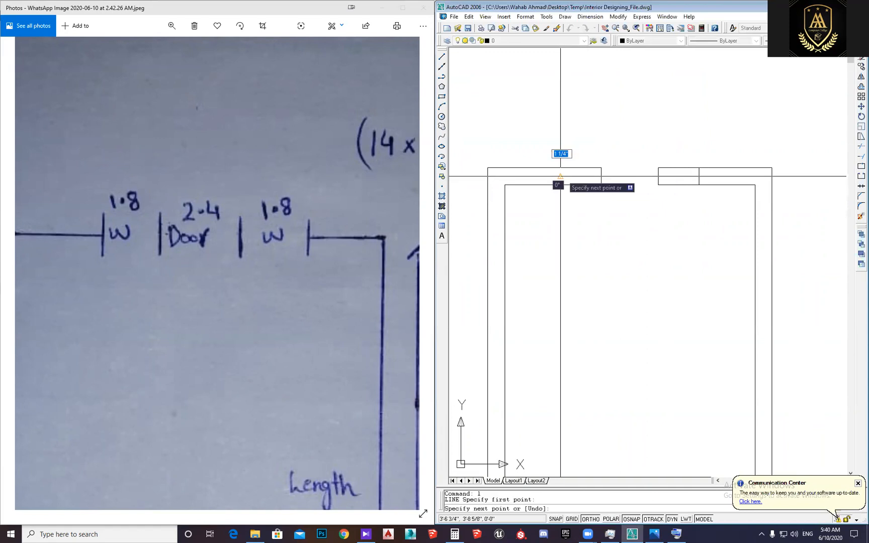
scroll(563, 173, up, 3)
key(Escape)
key(Return)
scroll(562, 175, up, 3)
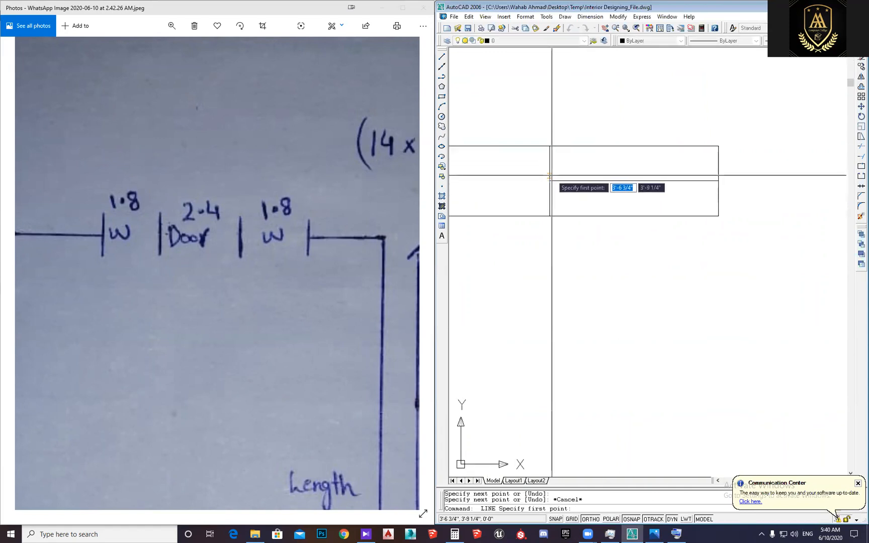
click(550, 175)
click(718, 175)
key(Escape)
Draw the matching pair of closely spaced horizontal lines across the window right of the top door and save the drawing
middle_drag(669, 242, 567, 246)
scroll(641, 239, down, 2)
scroll(568, 246, down, 2)
key(Return)
click(734, 226)
click(667, 226)
key(Escape)
key(Return)
scroll(478, 221, up, 4)
click(762, 230)
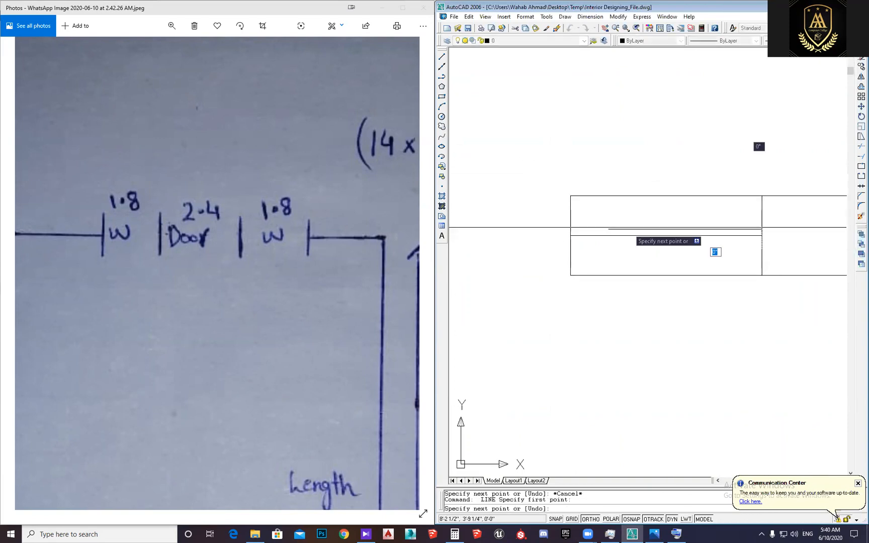
click(571, 229)
key(Escape)
scroll(642, 229, down, 2)
scroll(644, 230, down, 1)
middle_drag(598, 250, 630, 248)
scroll(622, 246, down, 1)
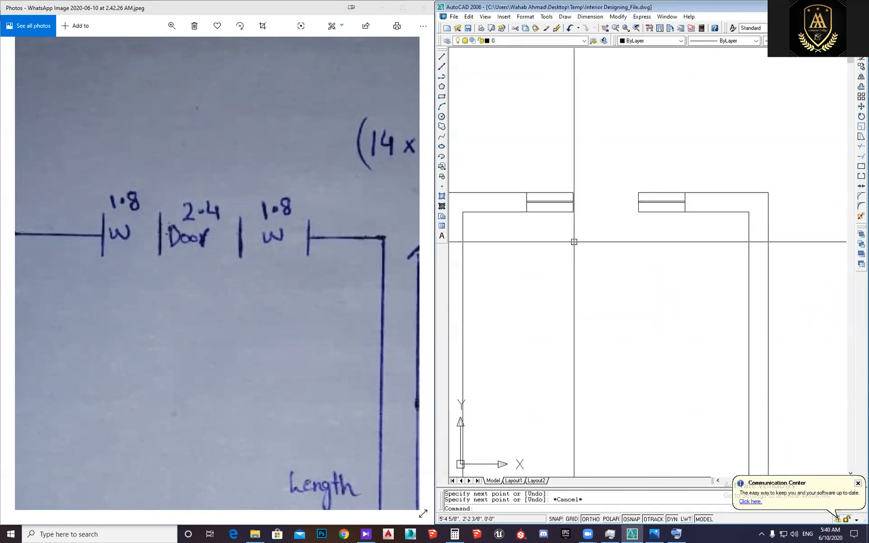
scroll(613, 155, down, 2)
key(ctrl+s)
Add a linear dimension for the width of the window right of the top door, placed below the wall
click(589, 17)
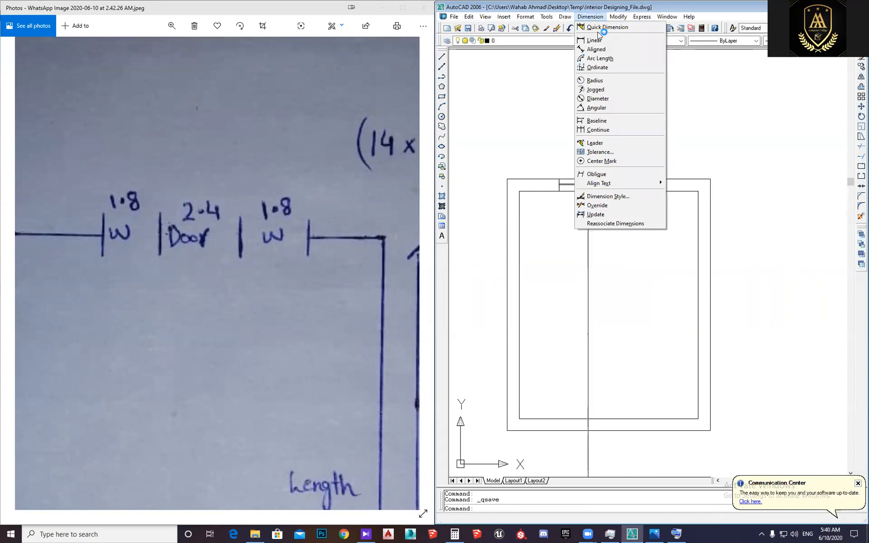
click(600, 38)
click(628, 191)
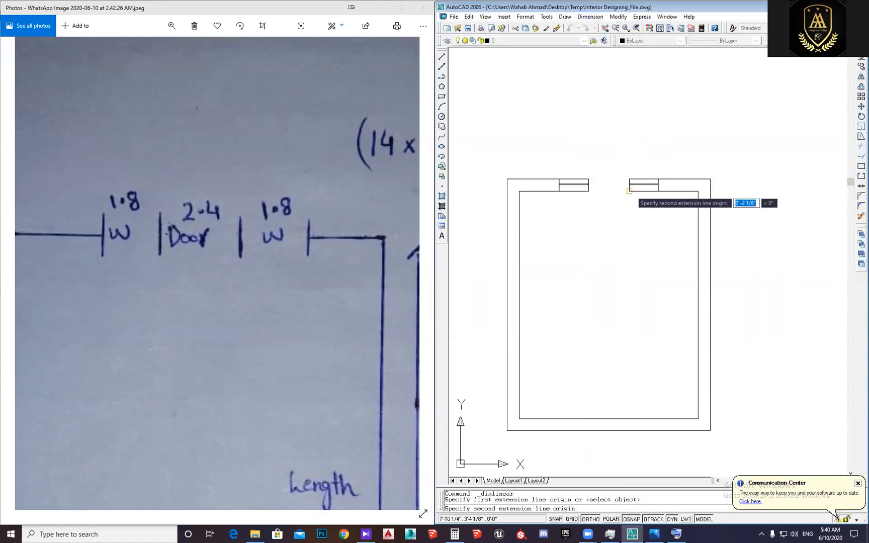
click(659, 191)
click(656, 205)
scroll(662, 194, up, 5)
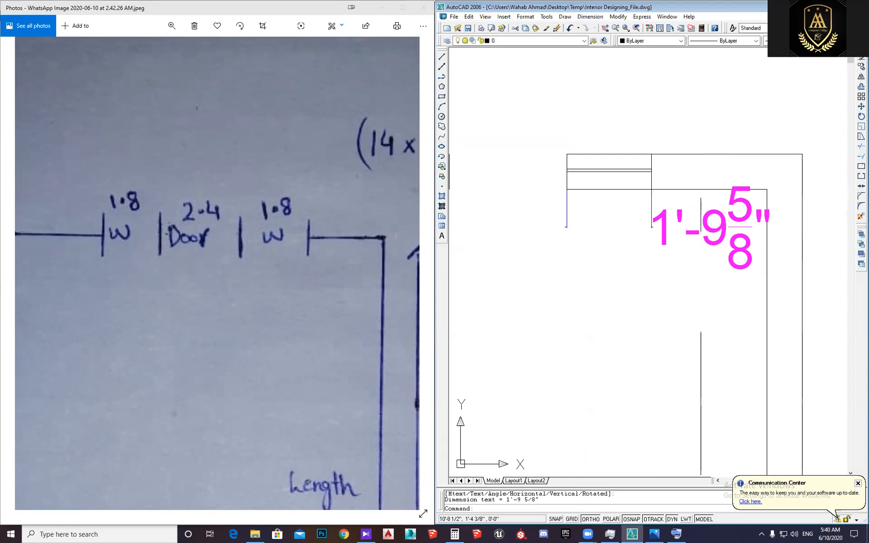
click(646, 255)
click(643, 251)
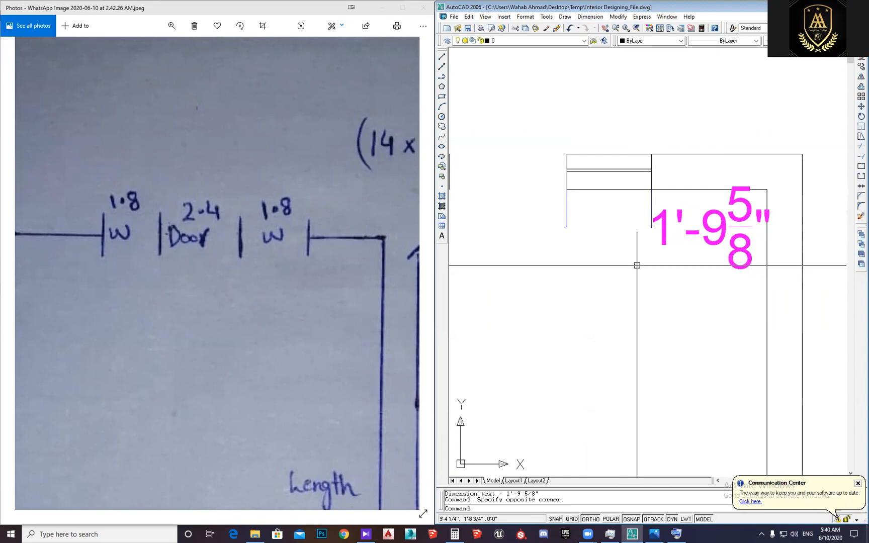
Erase the dimension below the window right of the top door
text(e)
key(Return)
click(681, 270)
click(655, 225)
key(Return)
Check the bottom door on the hand sketch and offset the right wall's inner line 4.5" into the room
scroll(672, 186, down, 5)
scroll(674, 181, down, 2)
middle_drag(657, 268, 652, 207)
drag(349, 350, 309, 328)
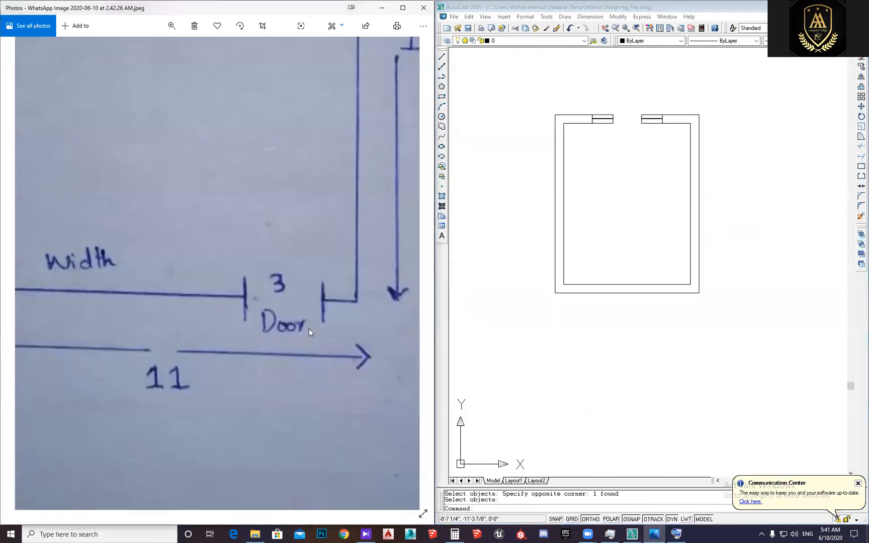
scroll(309, 332, down, 3)
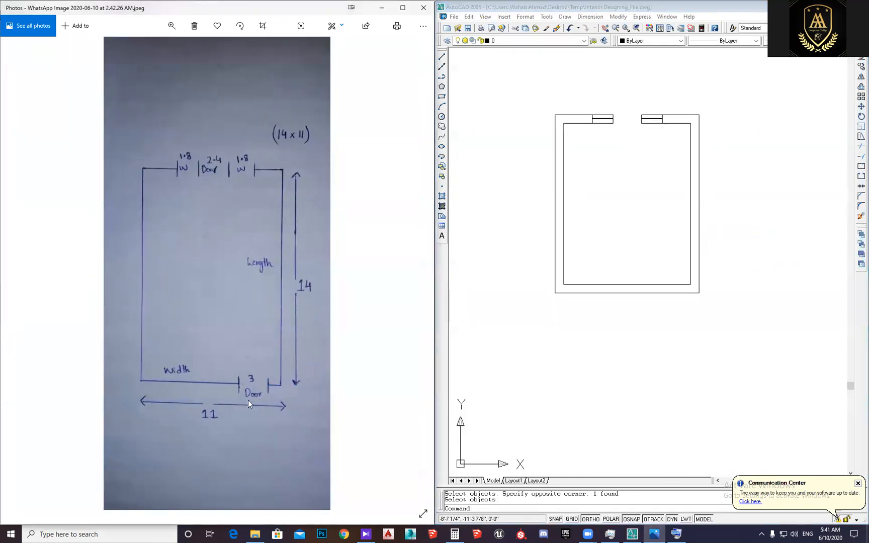
scroll(255, 397, up, 2)
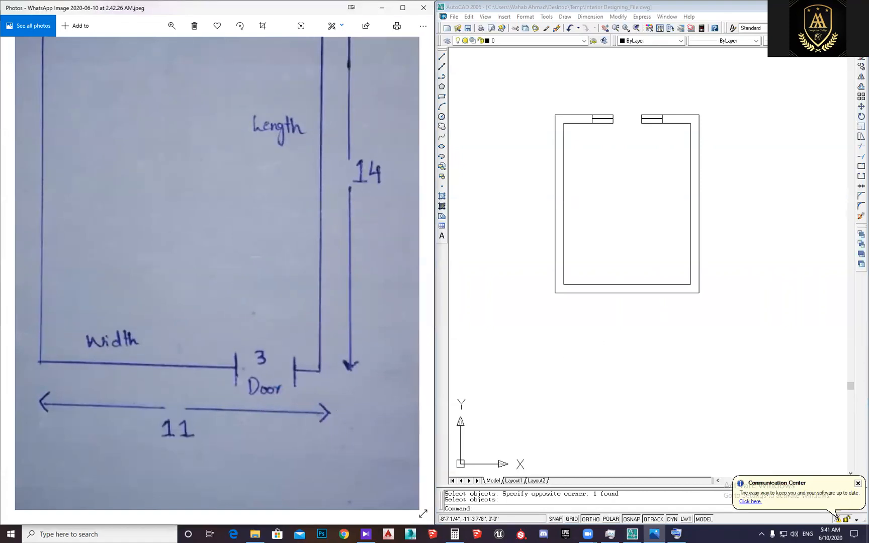
scroll(698, 292, up, 4)
text(o)
key(Return)
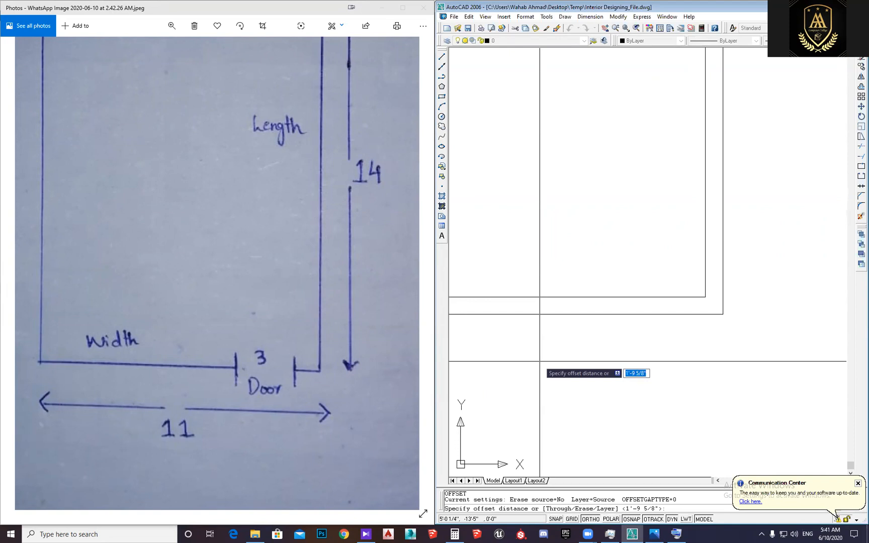
text(4.5)
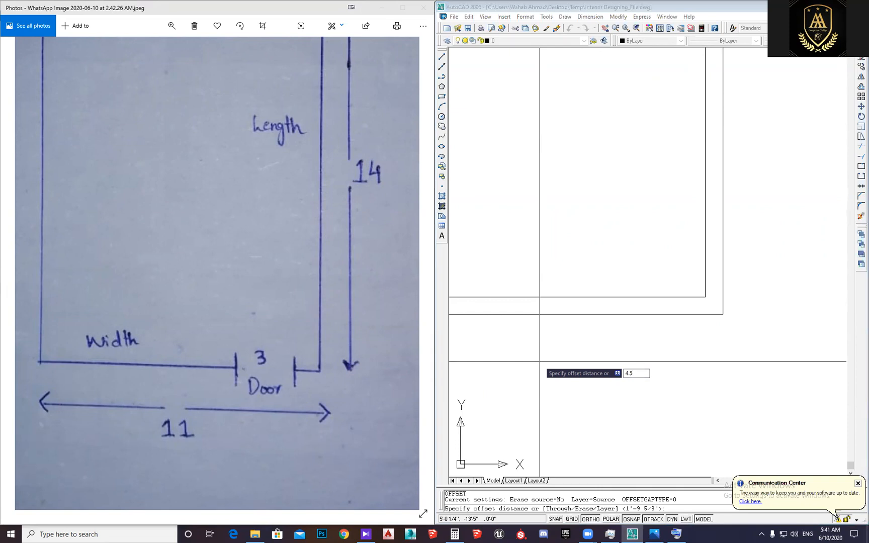
key(Return)
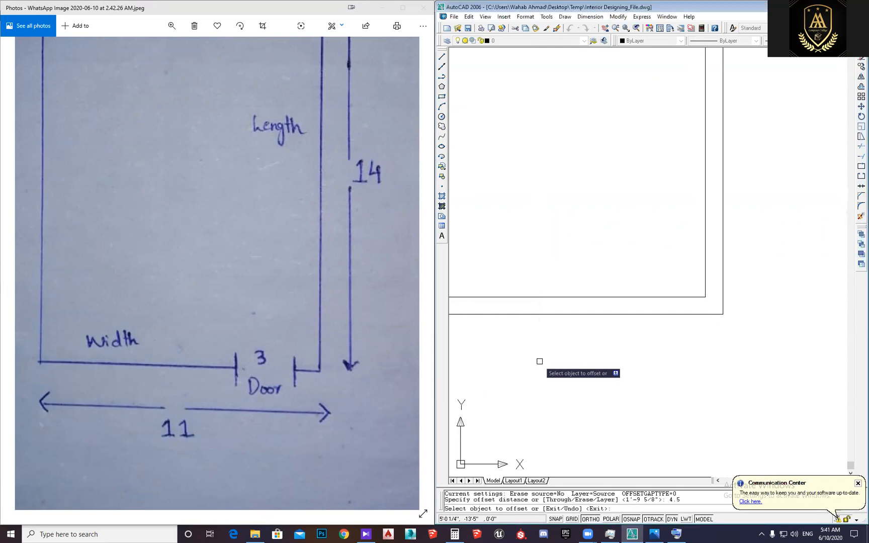
click(705, 280)
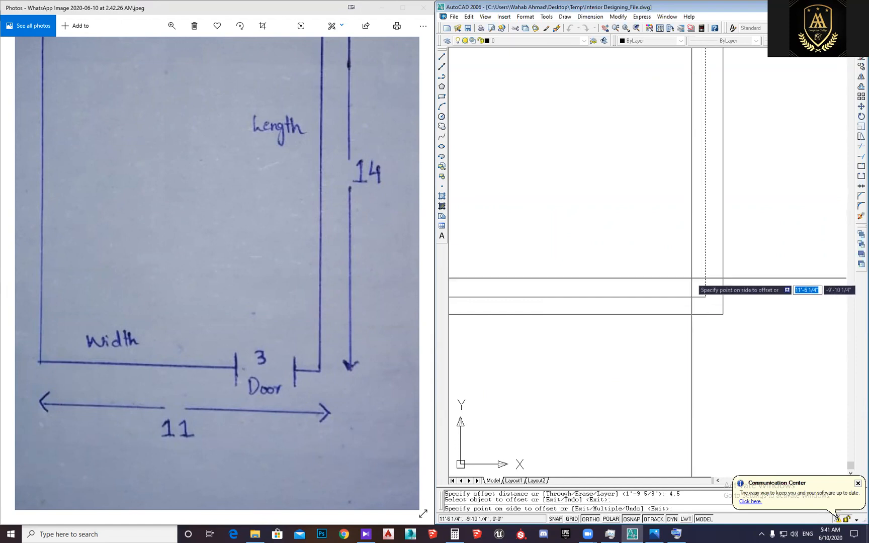
click(691, 277)
middle_drag(691, 277, 704, 280)
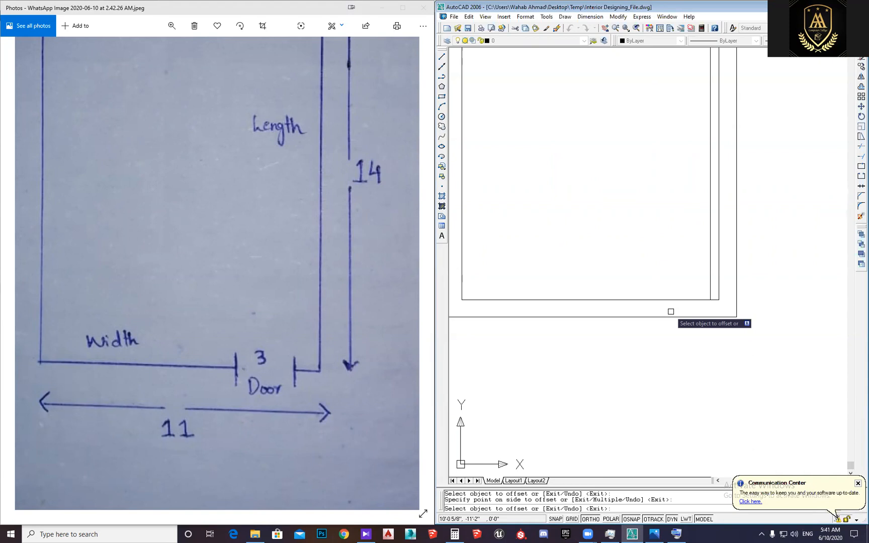
key(Escape)
key(Escape)
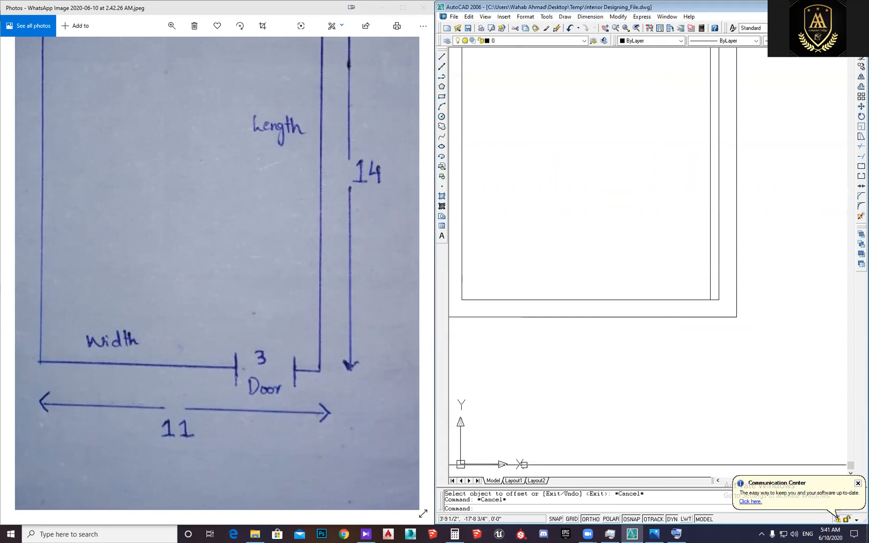
Offset the new line beside the right wall 3' further left to mark the bottom door's width, and save the drawing
click(606, 361)
key(Escape)
text(o)
key(Return)
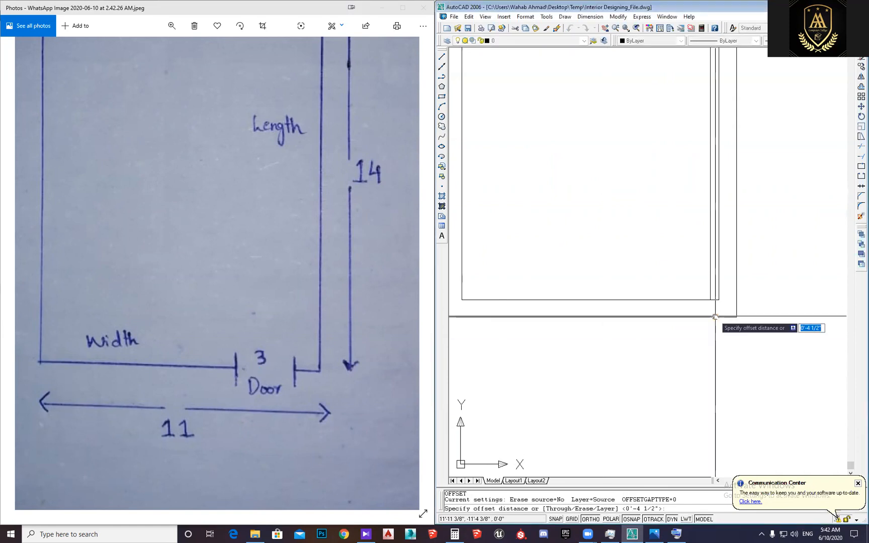
text(3)
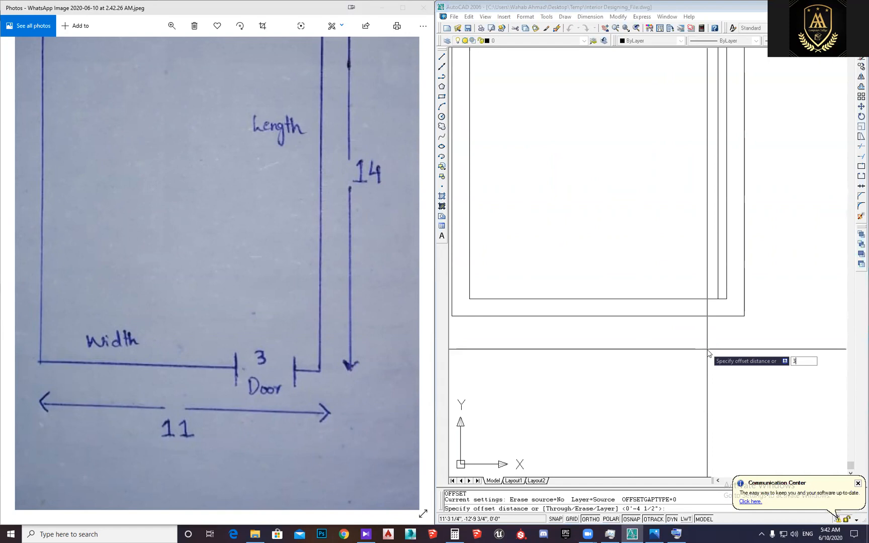
text(')
key(Return)
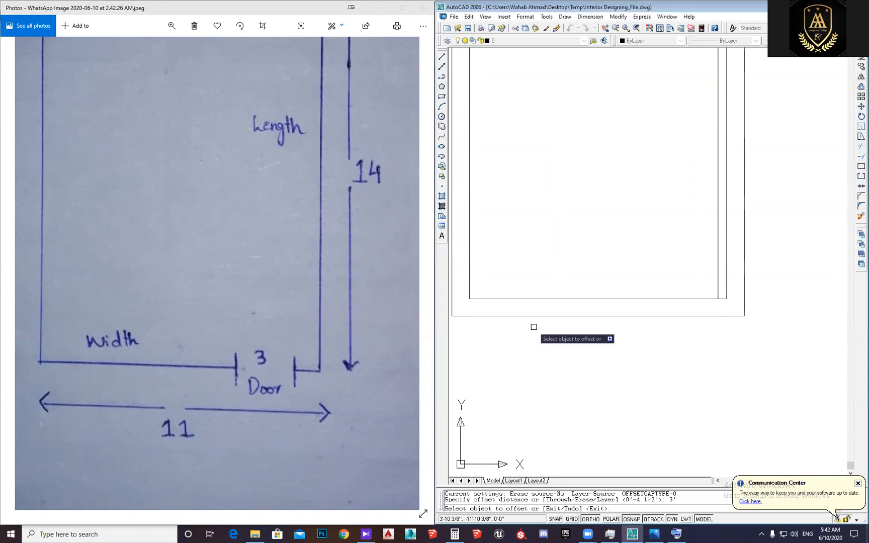
scroll(688, 297, up, 3)
click(694, 295)
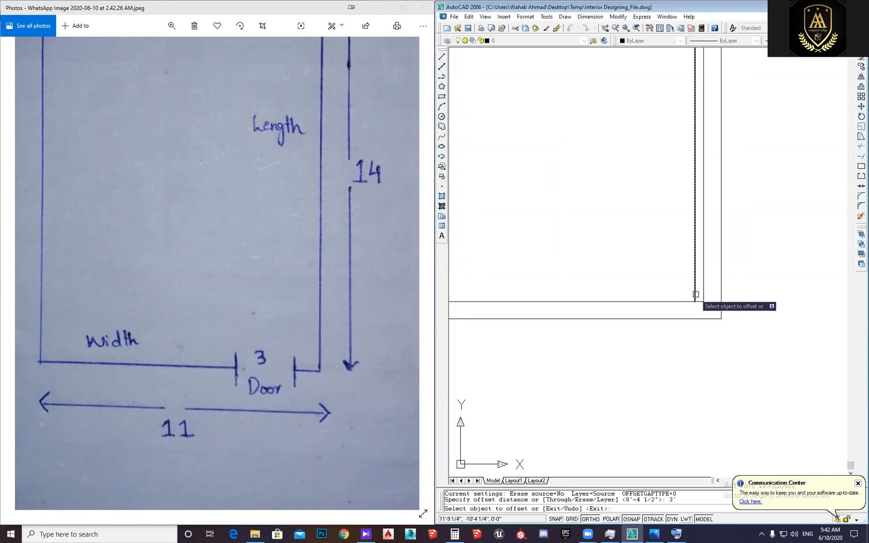
click(650, 294)
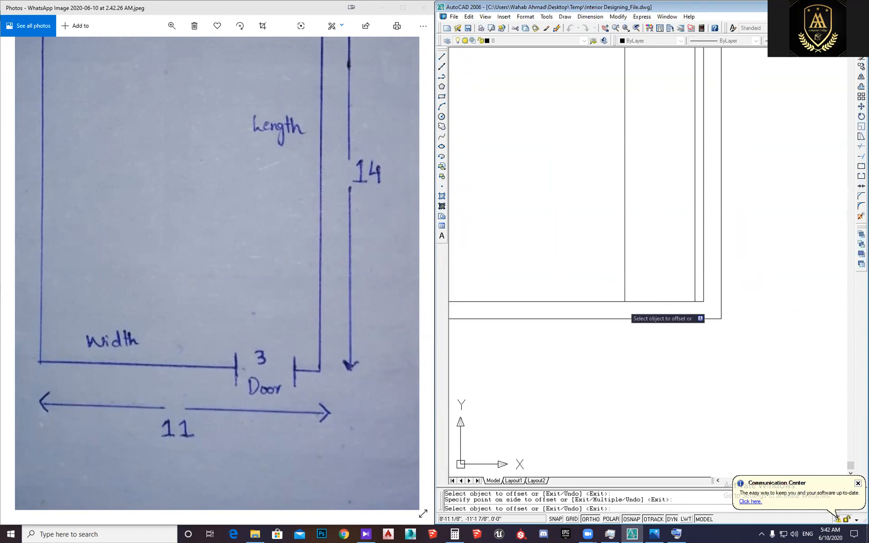
key(Escape)
middle_drag(663, 301, 664, 321)
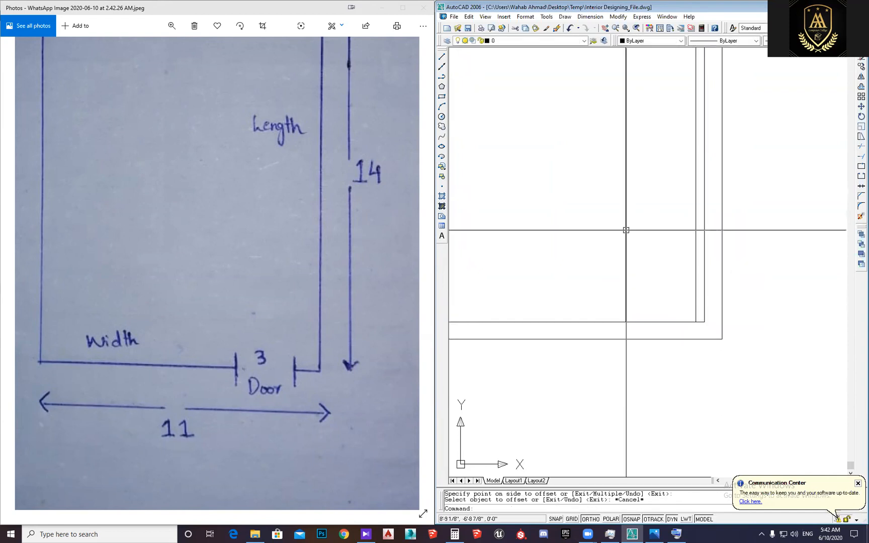
mouse_move(655, 307)
middle_down()
mouse_move(659, 301)
mouse_move(651, 328)
mouse_move(651, 320)
middle_up()
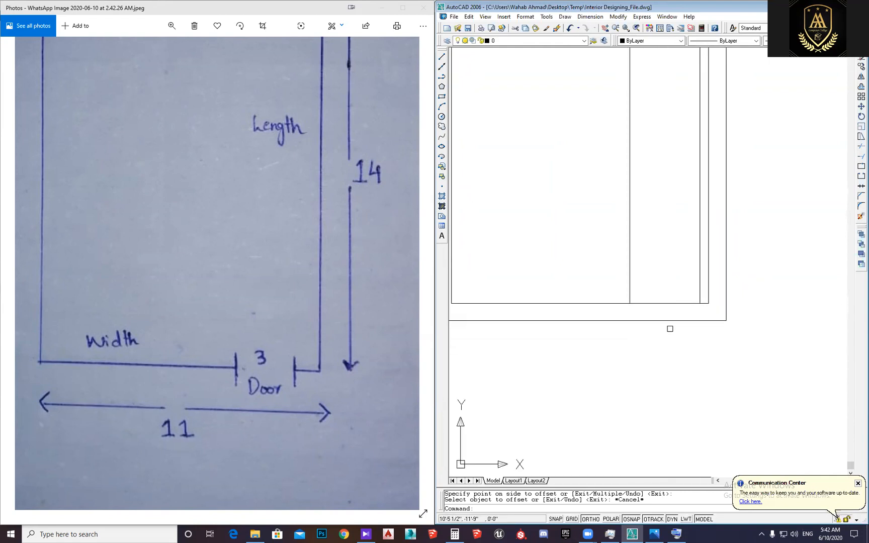
key(ctrl+s)
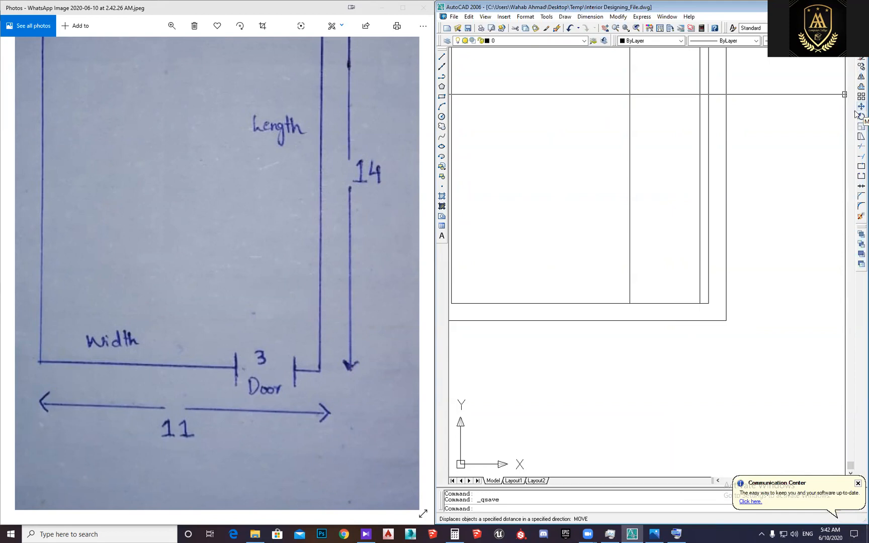
Move the bottom door's two marker lines straight down about 2'-3 5/8" so they cross the bottom wall, and save the drawing
double_click(767, 252)
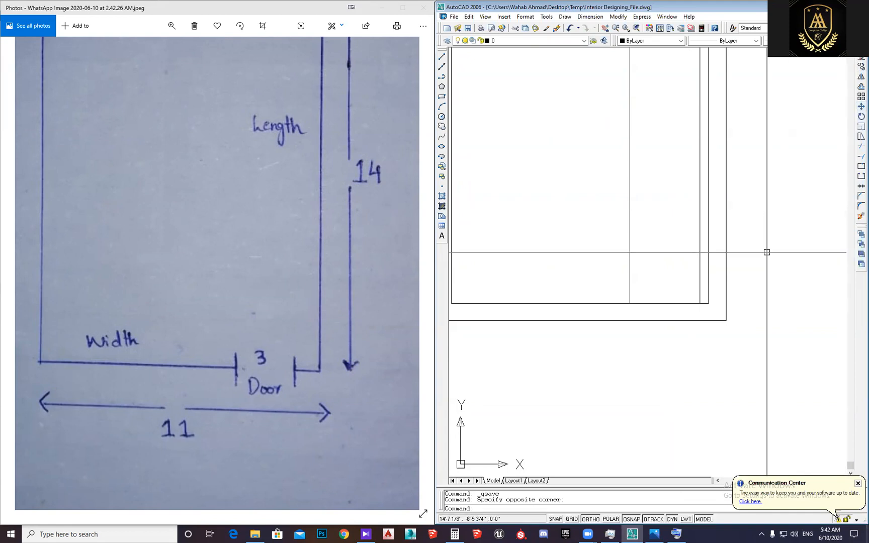
text(m)
key(Return)
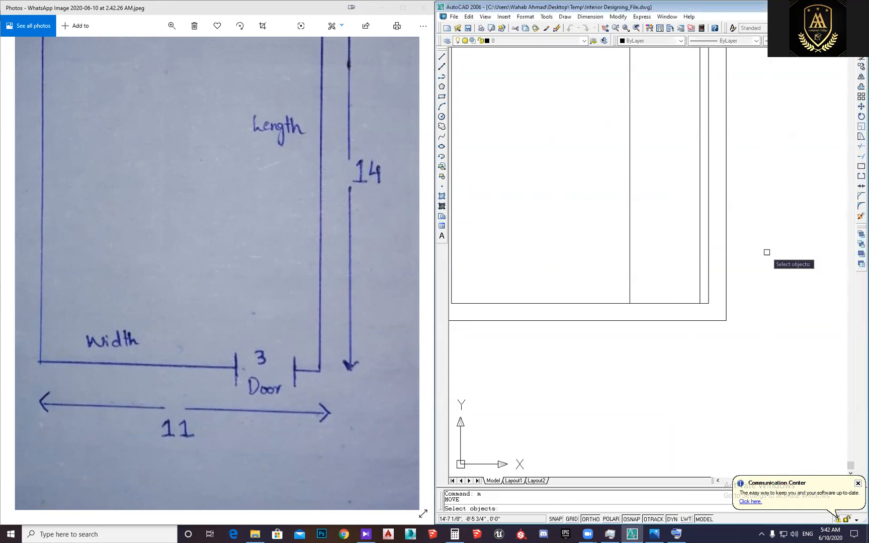
click(699, 279)
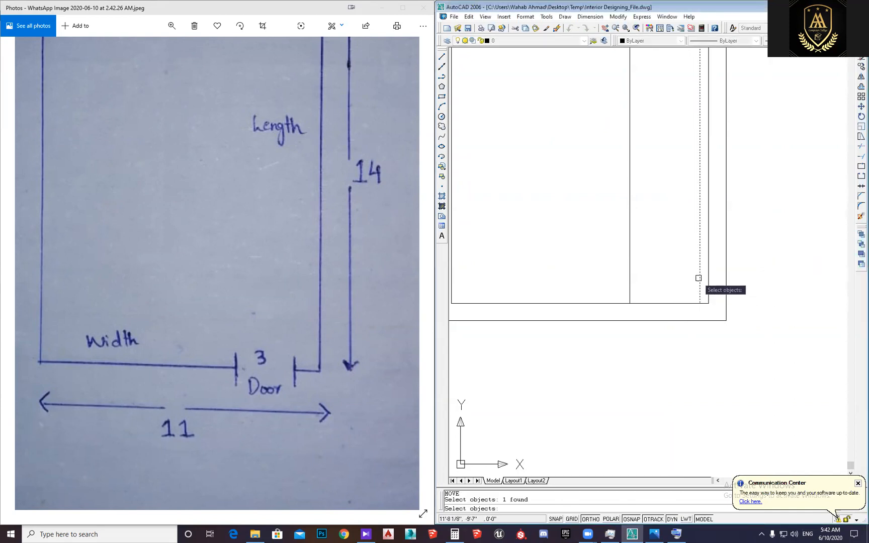
click(628, 257)
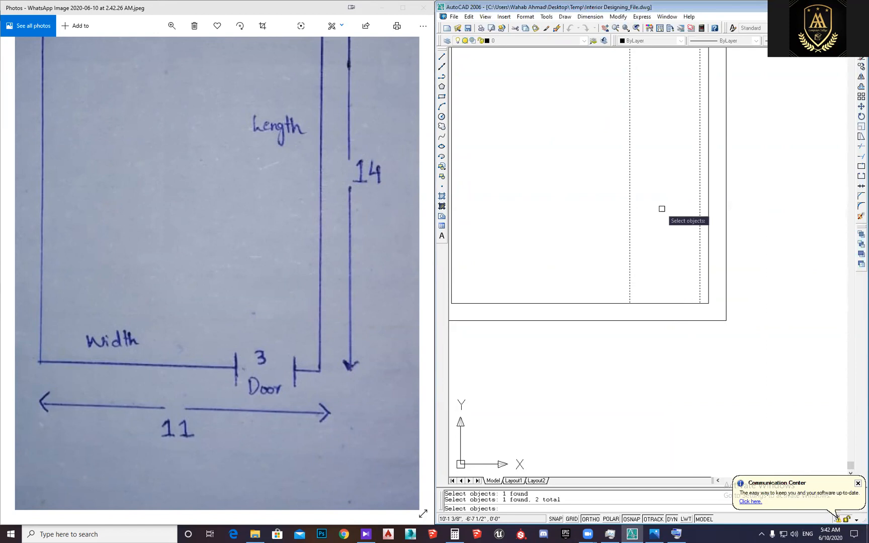
key(Return)
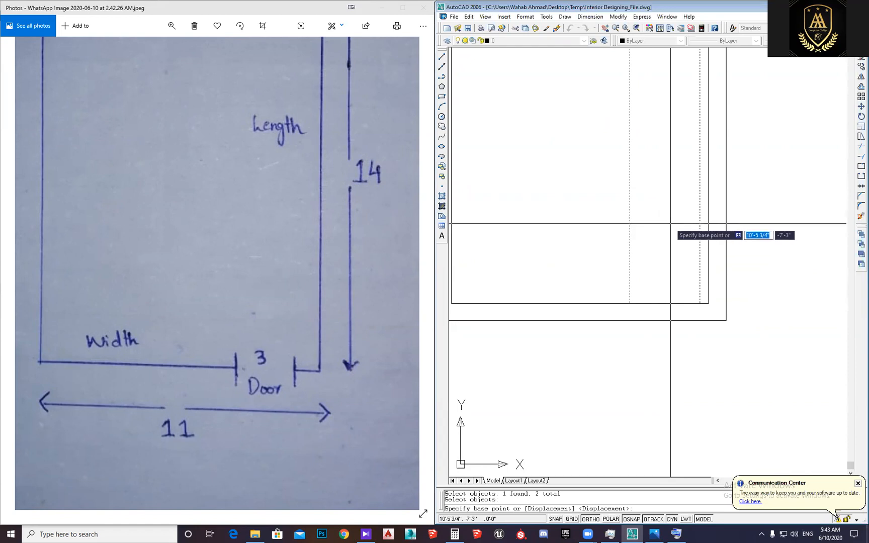
click(670, 232)
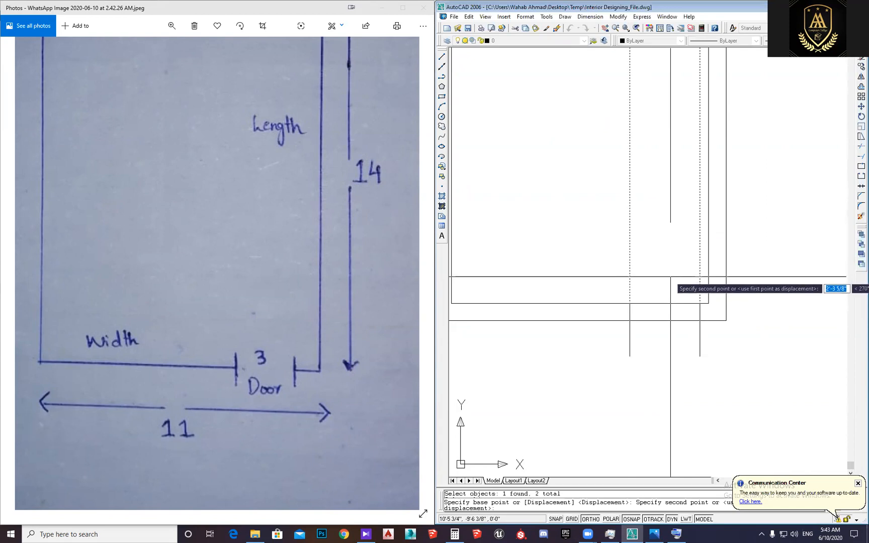
click(670, 277)
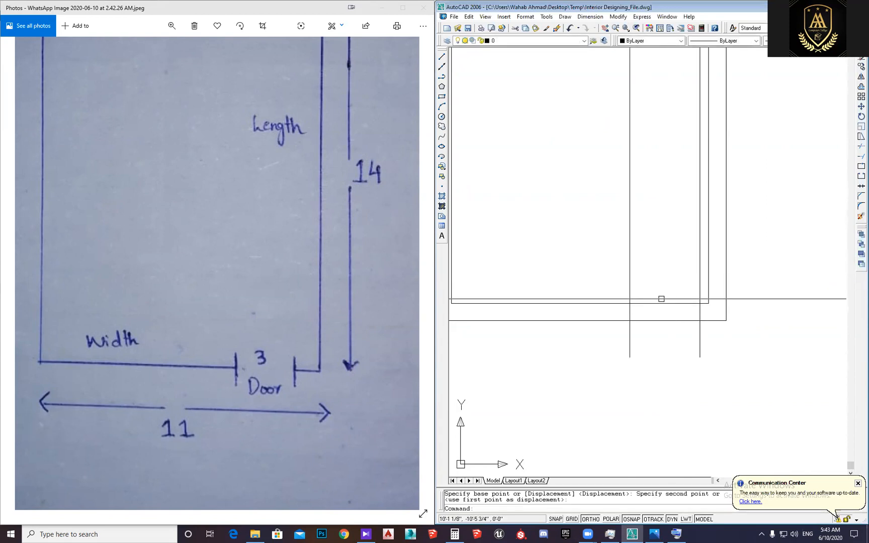
scroll(671, 332, up, 2)
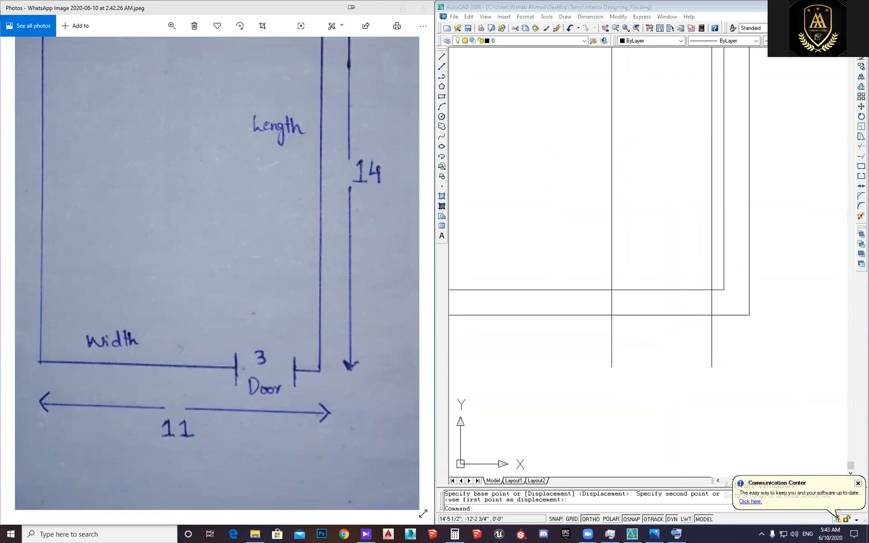
click(719, 356)
middle_drag(693, 347, 625, 320)
key(ctrl+s)
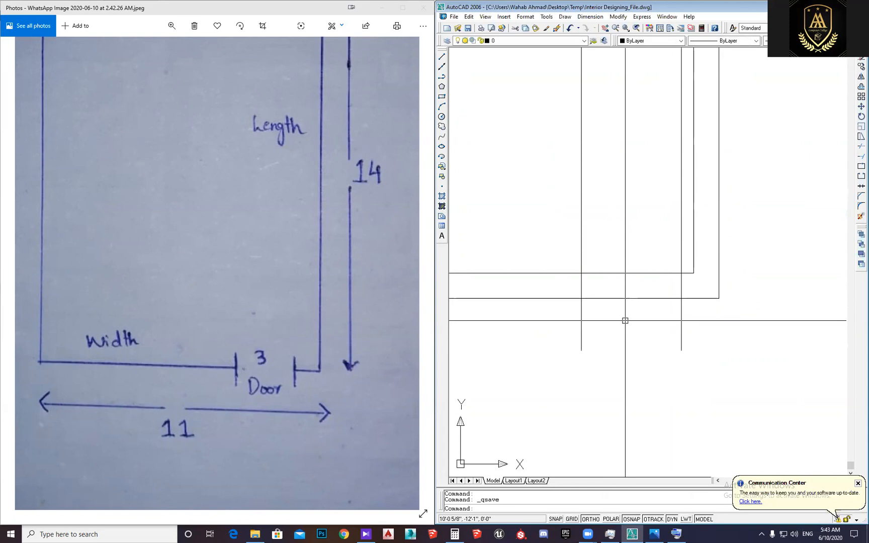
Trim the two door lines below and above the bottom wall so only the jamb segments within the wall's thickness remain
text(tr)
key(Return)
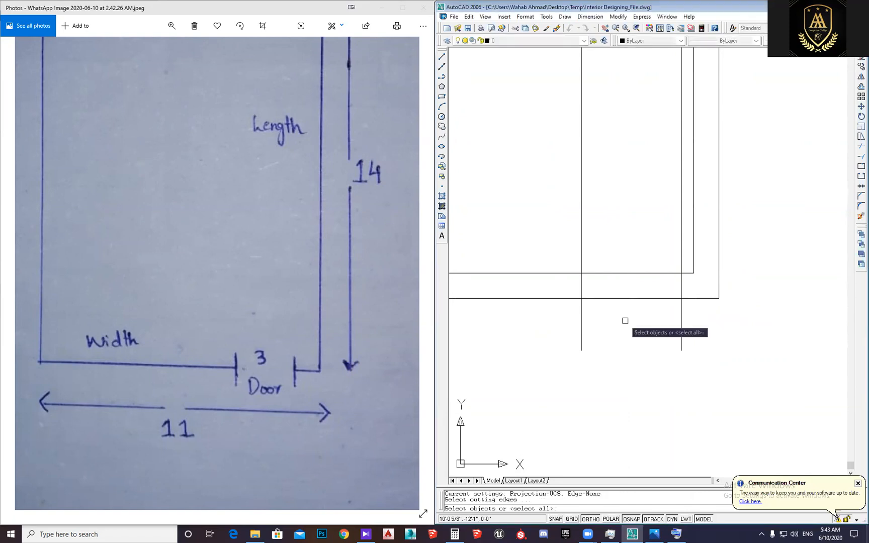
key(Return)
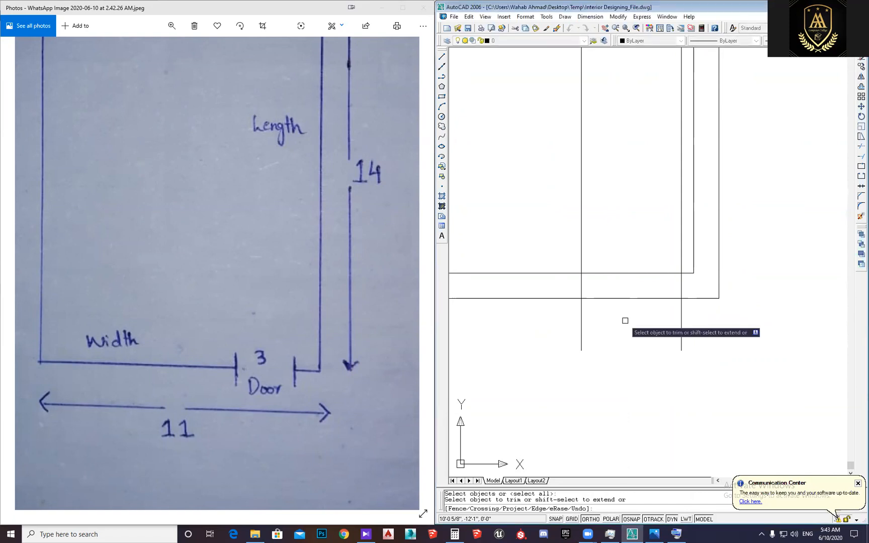
click(566, 314)
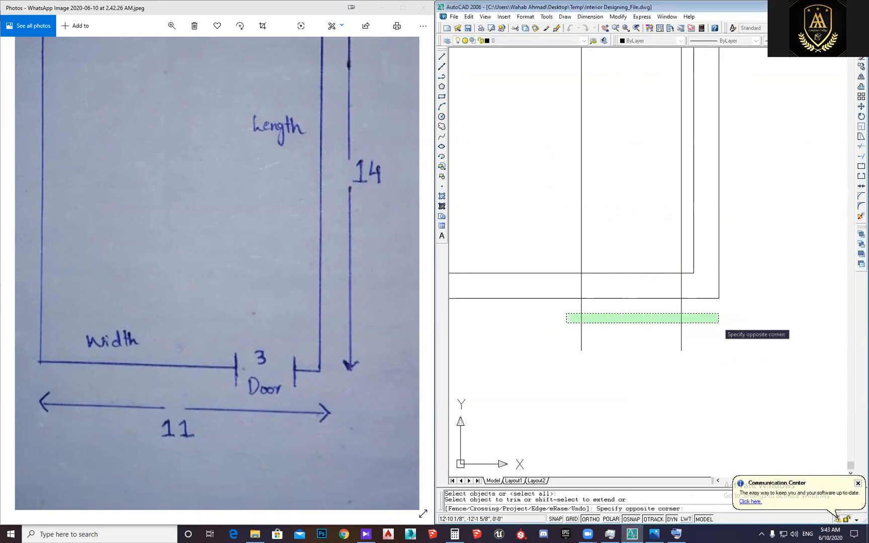
click(718, 323)
click(682, 255)
click(584, 259)
Trim the bottom wall's inner and outer lines between the two jambs to open the door gap, and end the trim
click(610, 272)
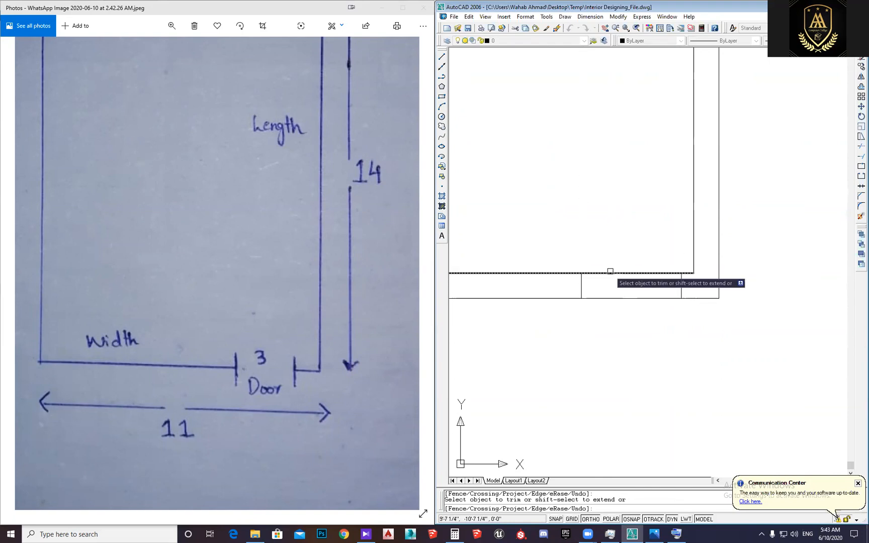
click(615, 297)
right_click(615, 296)
click(629, 299)
scroll(629, 302, down, 4)
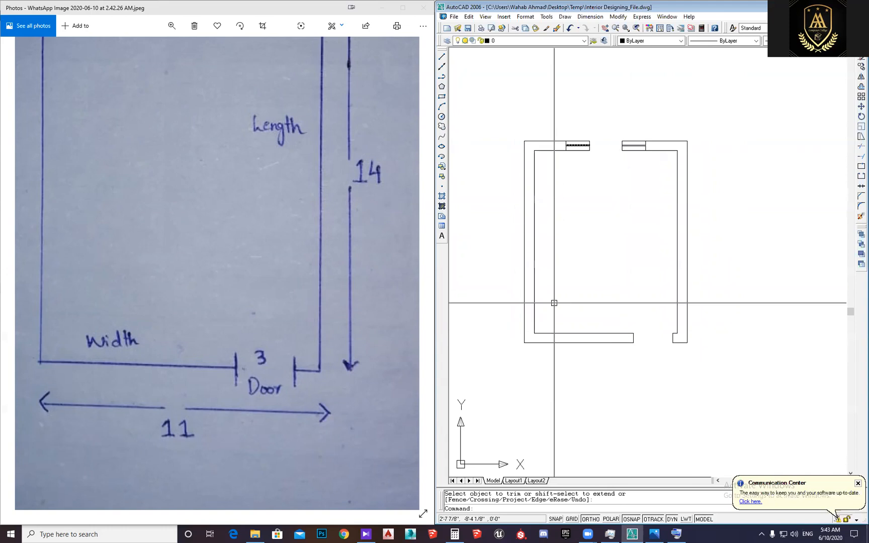
Compare the top and bottom walls of the plan with the whole hand sketch and save the drawing
scroll(658, 356, up, 2)
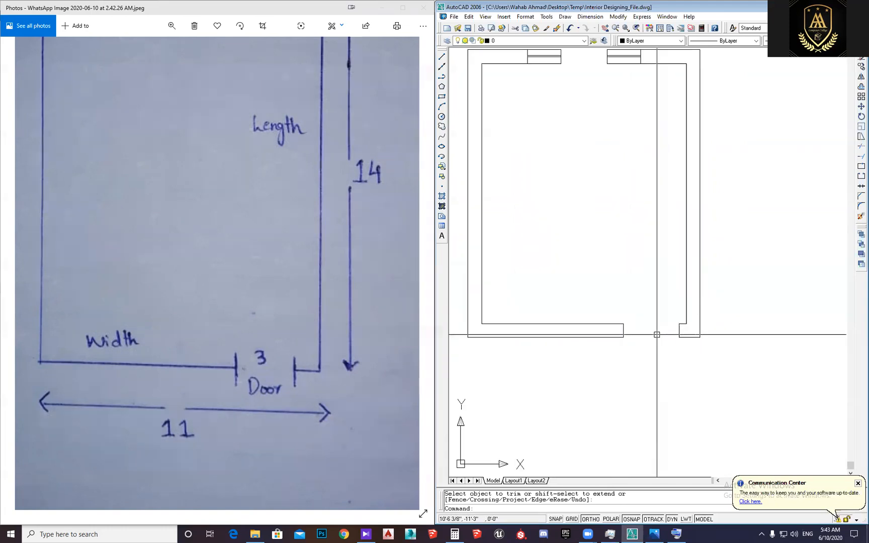
middle_drag(657, 335, 666, 388)
middle_drag(592, 95, 592, 152)
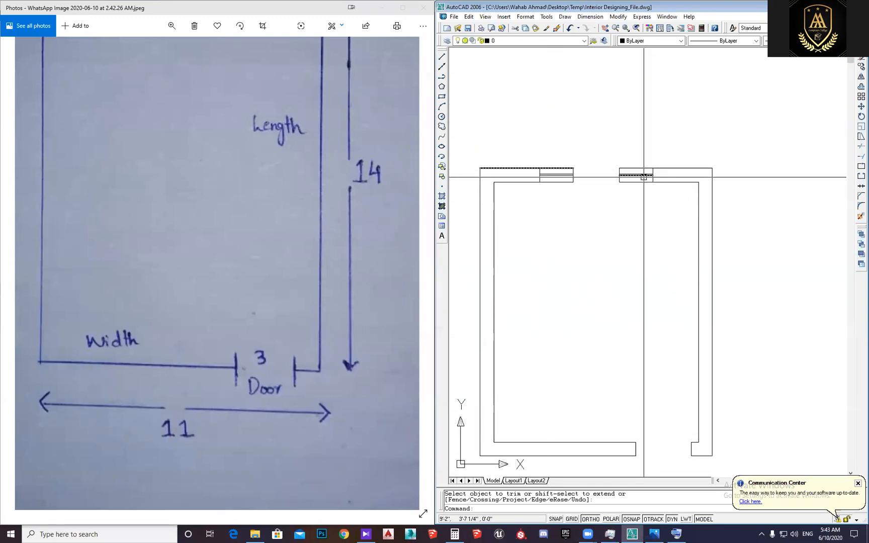
middle_drag(603, 251, 603, 264)
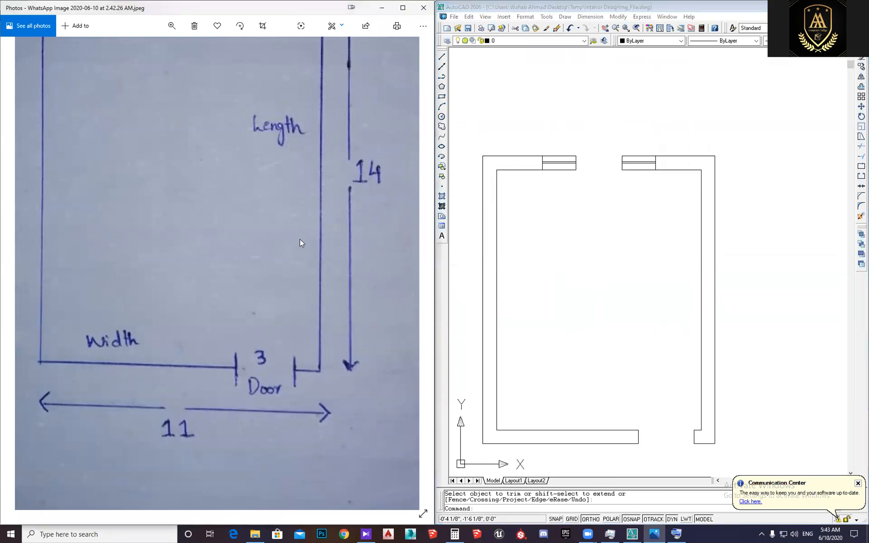
scroll(299, 239, down, 5)
click(608, 304)
middle_drag(599, 337, 605, 305)
click(591, 319)
key(ctrl+s)
middle_drag(576, 337, 572, 318)
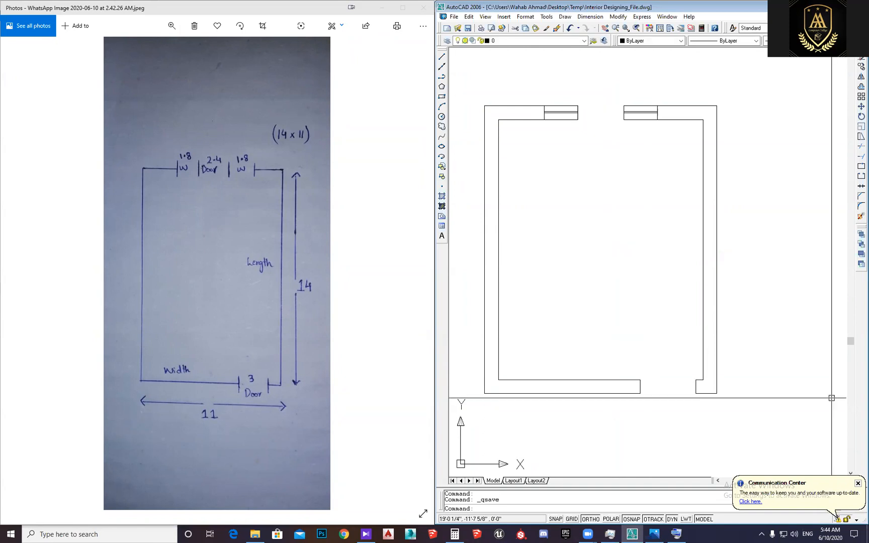
Switch to File Explorer and examine the contents of USB Drive (J:)
key(alt+Tab)
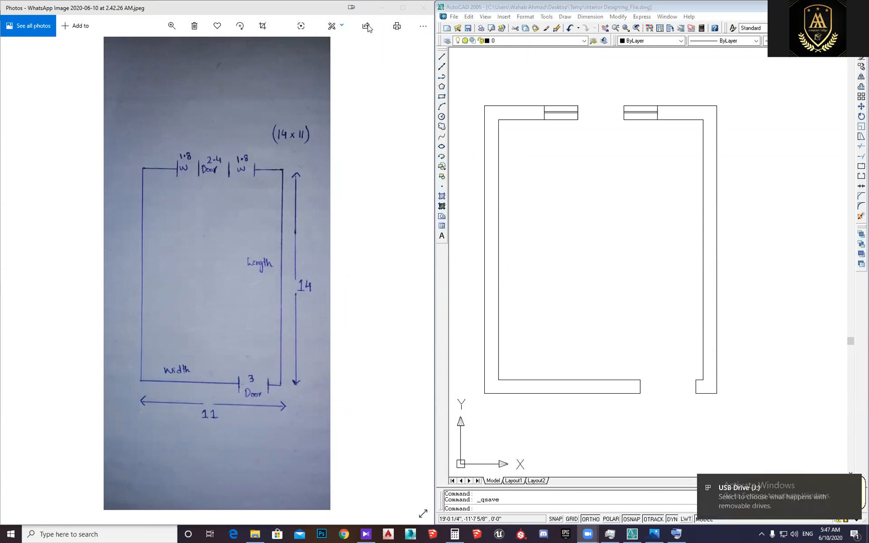
click(578, 171)
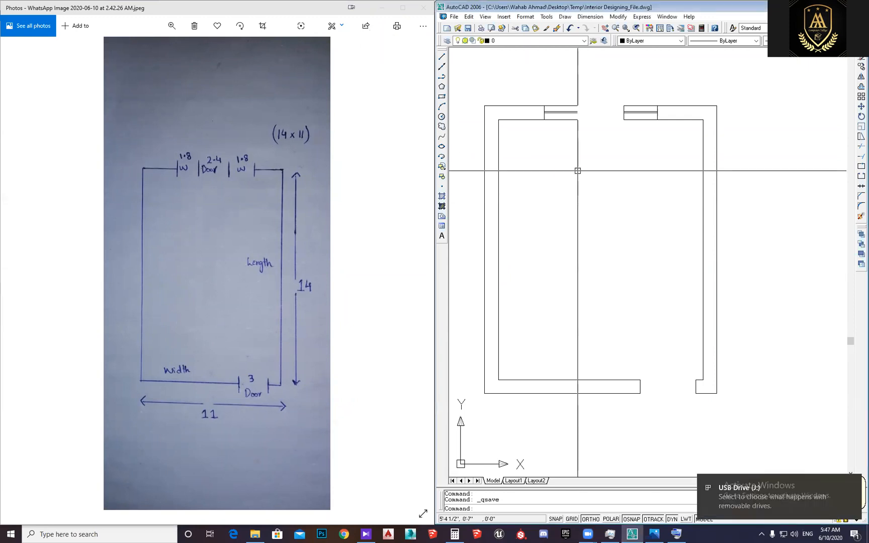
click(256, 533)
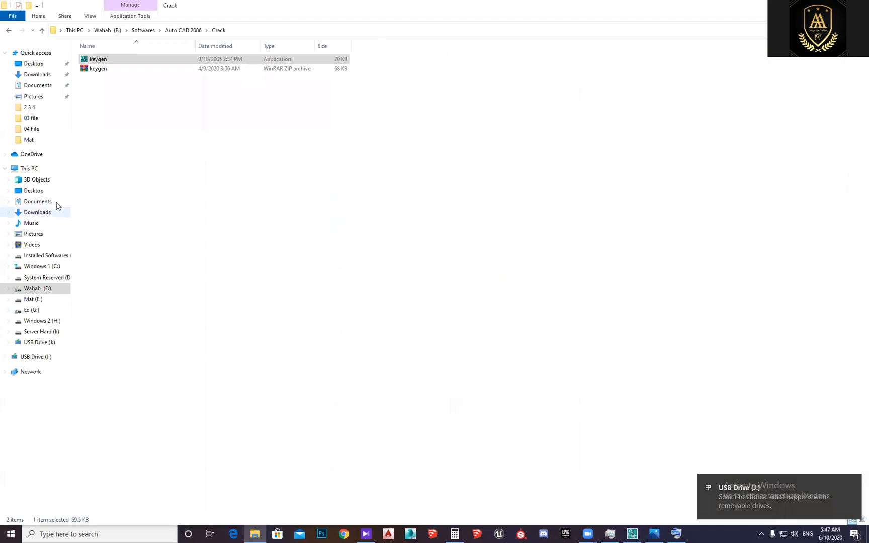
click(28, 169)
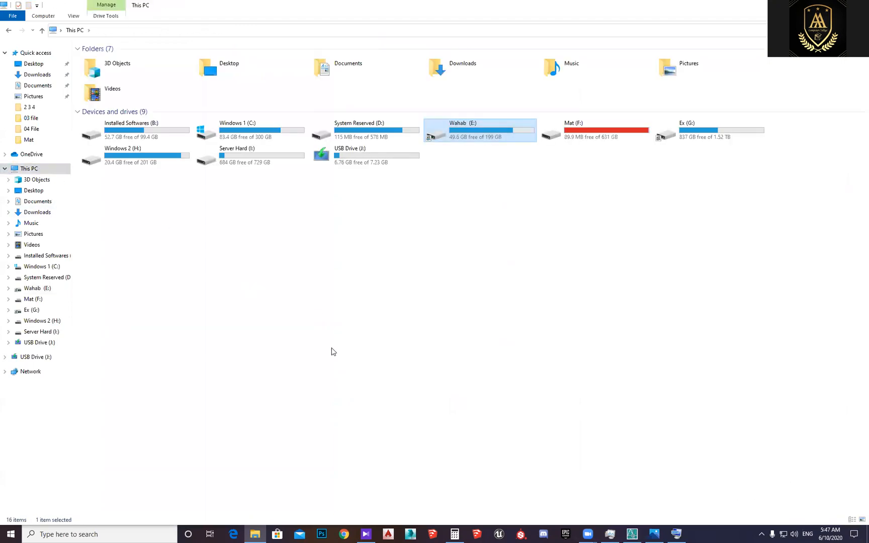
double_click(355, 160)
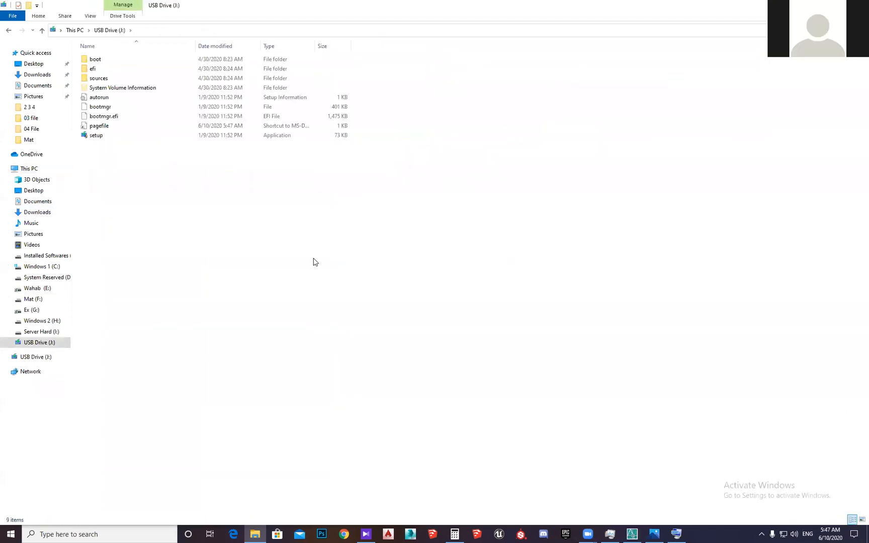
click(43, 32)
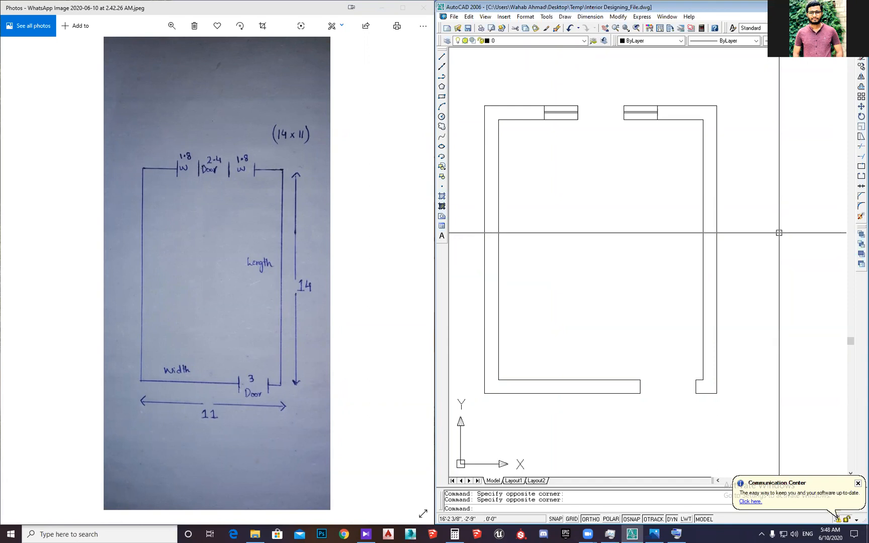
Return to the room plan and save the drawing again
click(778, 232)
click(752, 208)
middle_drag(752, 208, 751, 199)
key(ctrl+s)
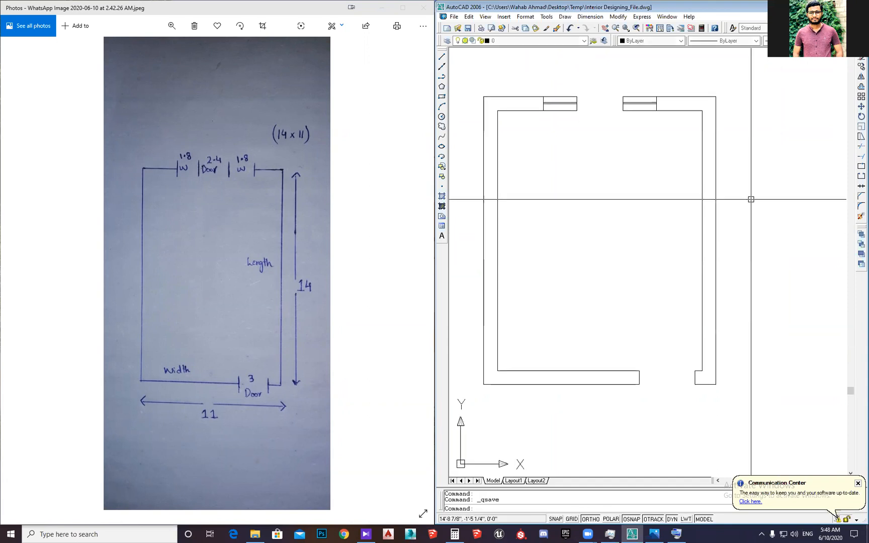
Create a text document named Commands on the desktop and open it in Notepad
click(817, 7)
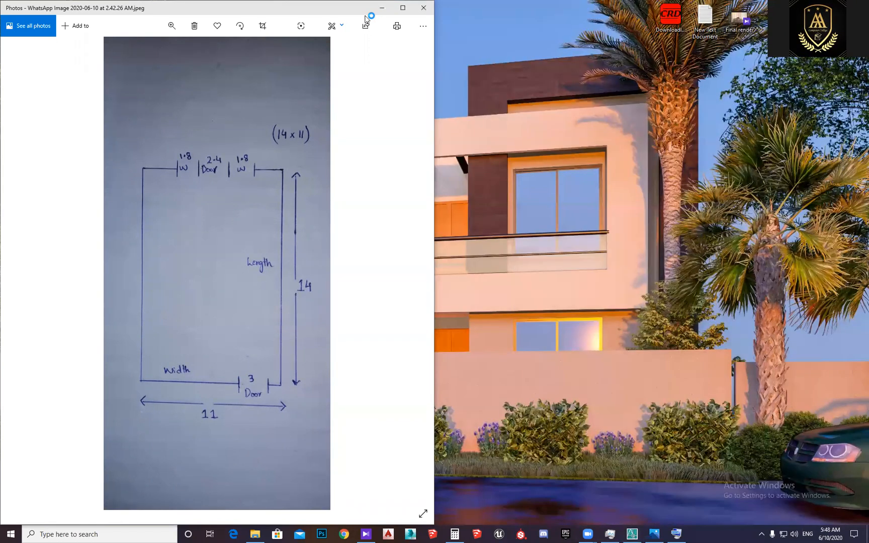
right_click(625, 117)
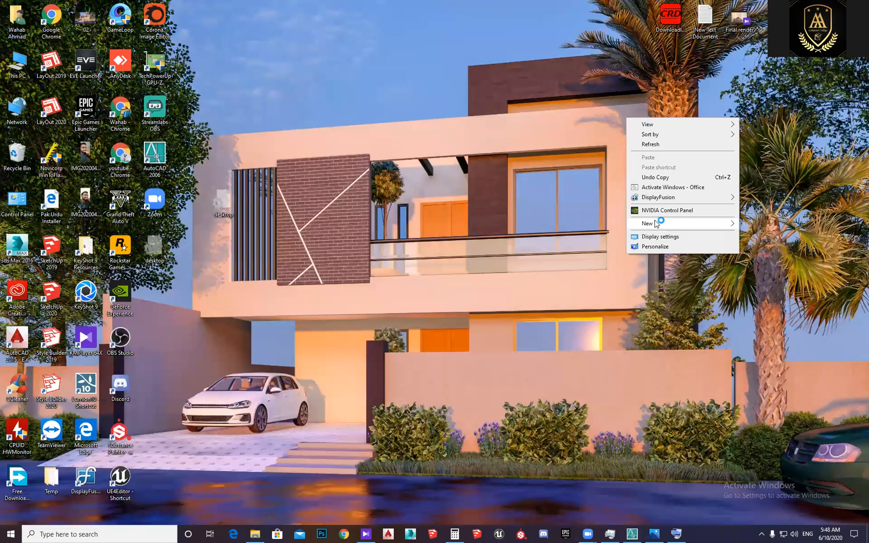
click(530, 316)
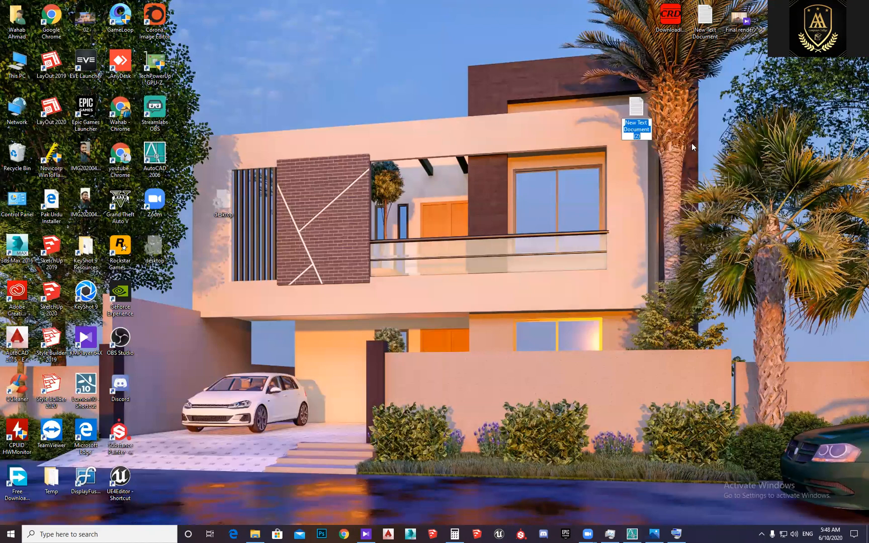
text(c)
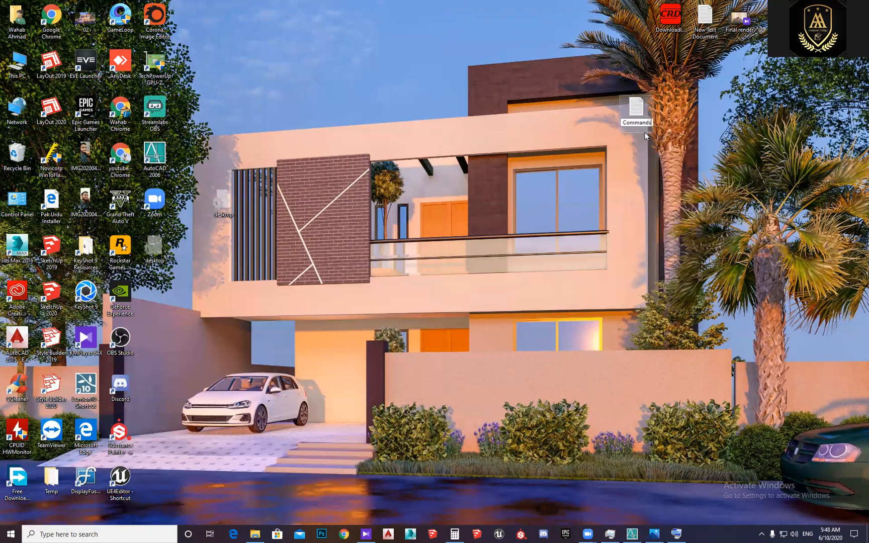
key(Return)
key(Return)
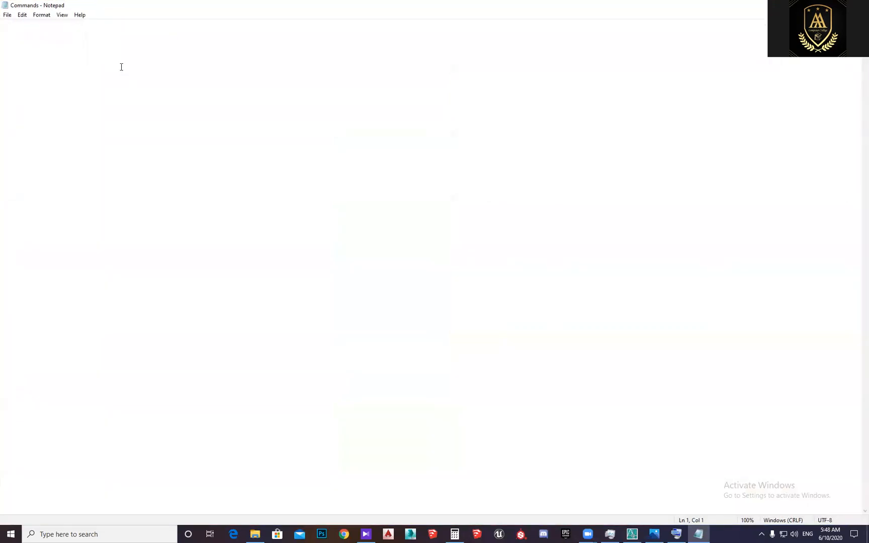
Write "Line" on the first line of the note and "Press L then press Enter" on the second
text(Line)
text(Press )
text(L then press)
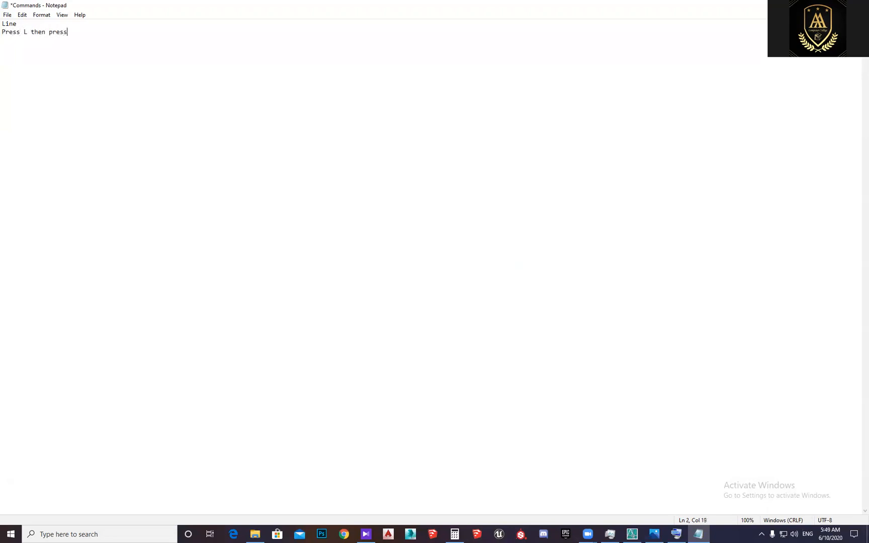
text( Enter)
double_click(17, 23)
double_click(25, 31)
key(ctrl+a)
click(41, 68)
Switch to AutoCAD and maximize its window
click(636, 534)
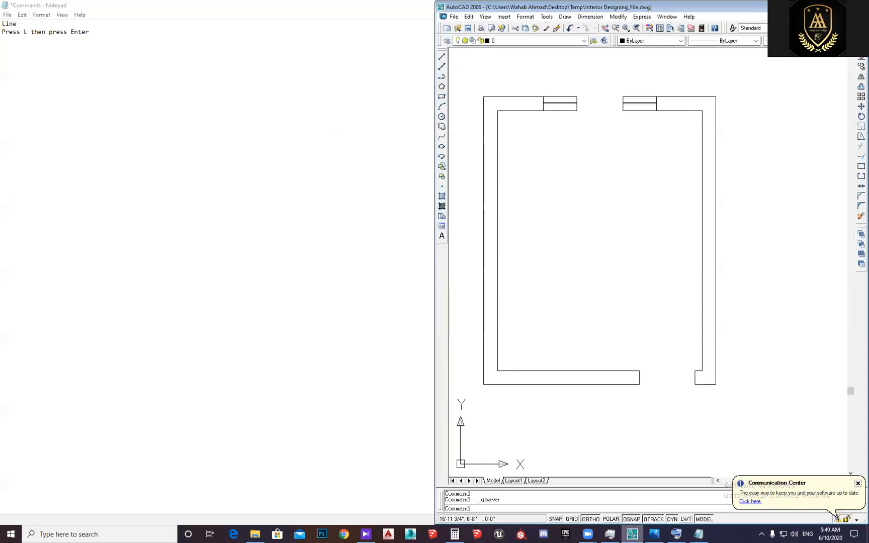
key(super+Right)
key(super+Up)
Draw a 10' horizontal line with the Line command in the empty space to the right of the room plan
middle_drag(518, 285, 462, 273)
scroll(461, 274, down, 2)
middle_drag(554, 272, 525, 290)
text(l)
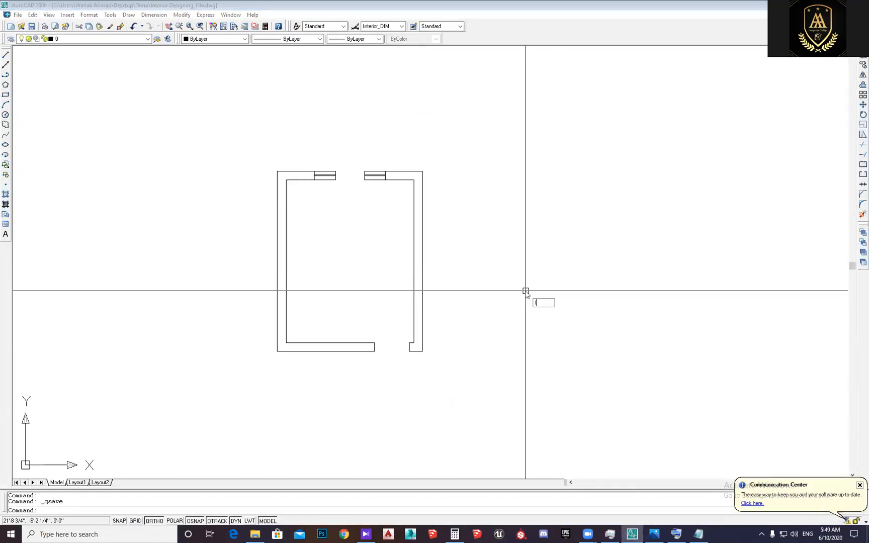
key(Return)
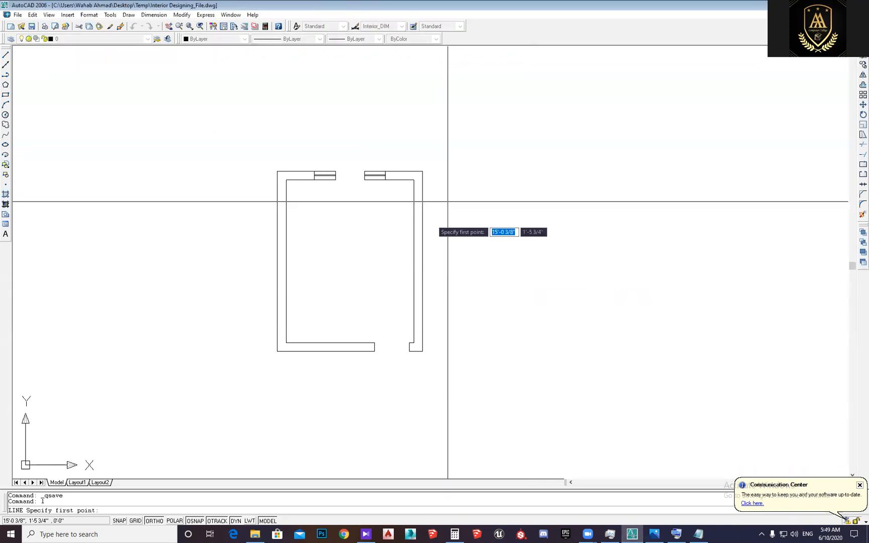
click(500, 174)
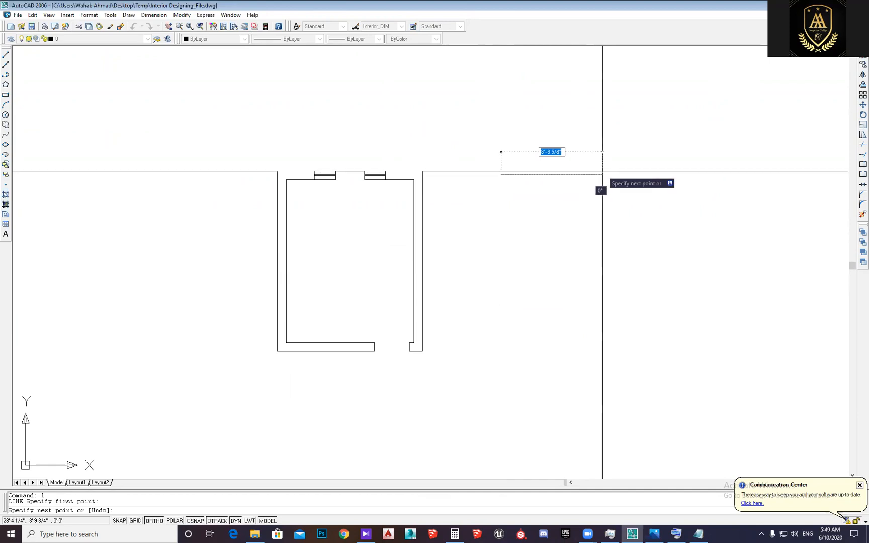
text(10')
key(Return)
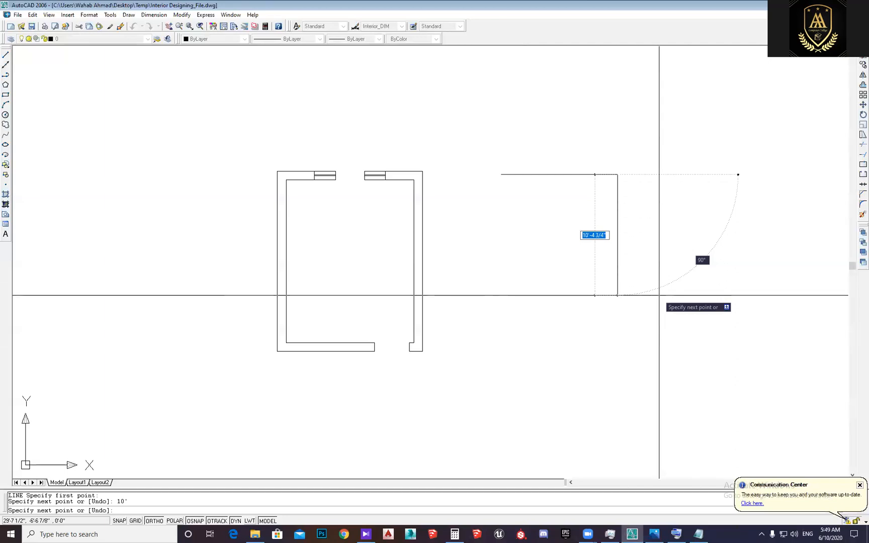
key(Escape)
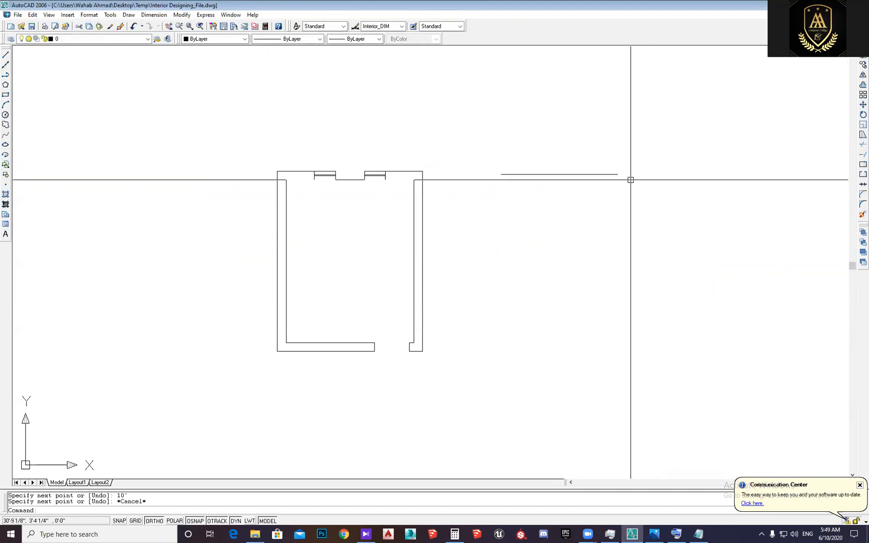
Draw three more 10' lines from the right end of the horizontal line to close a 10' square
key(Return)
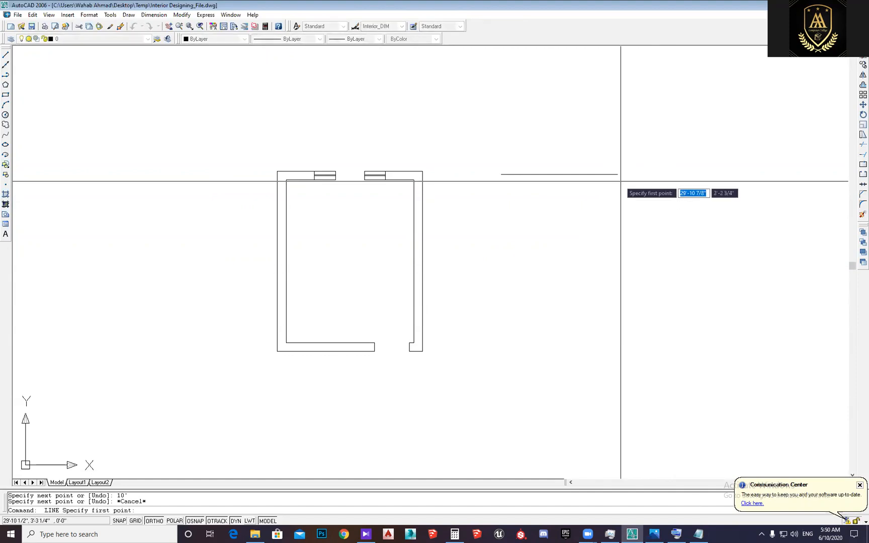
click(618, 174)
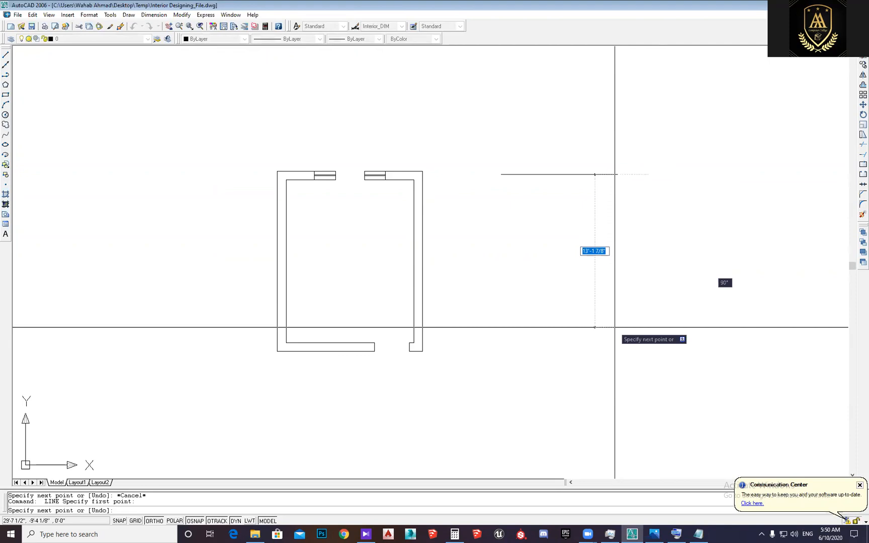
text(10)
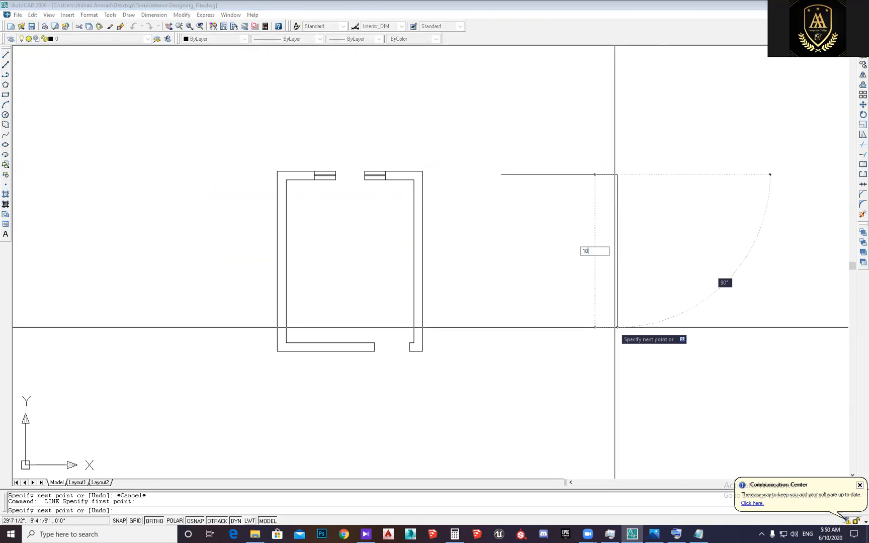
text(')
key(Return)
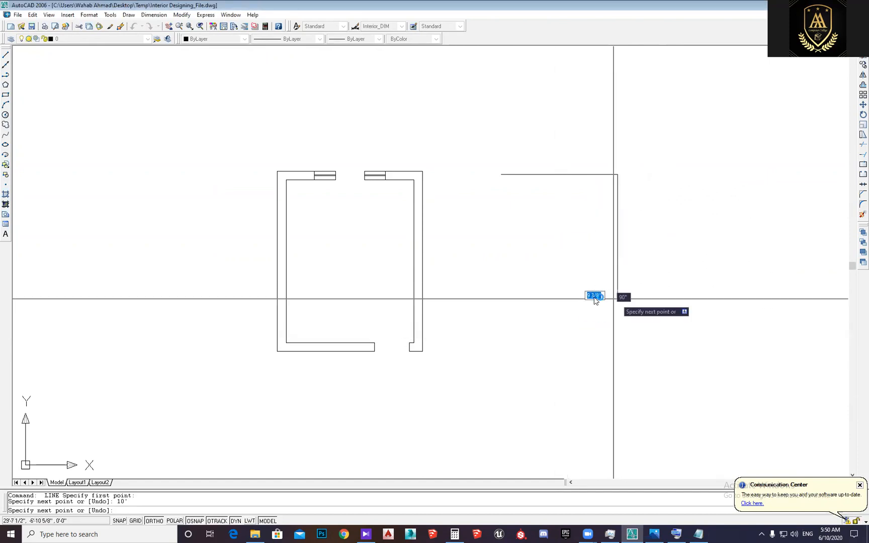
text(1)
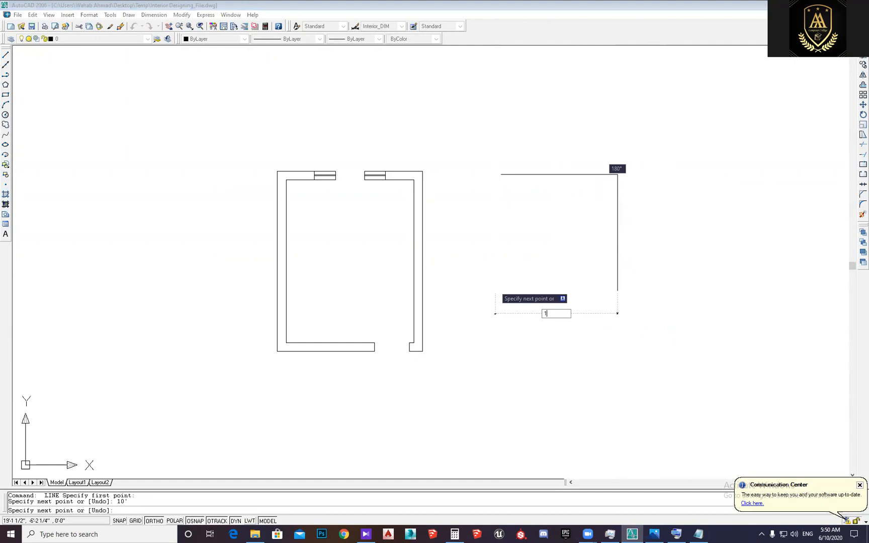
text(0')
key(Return)
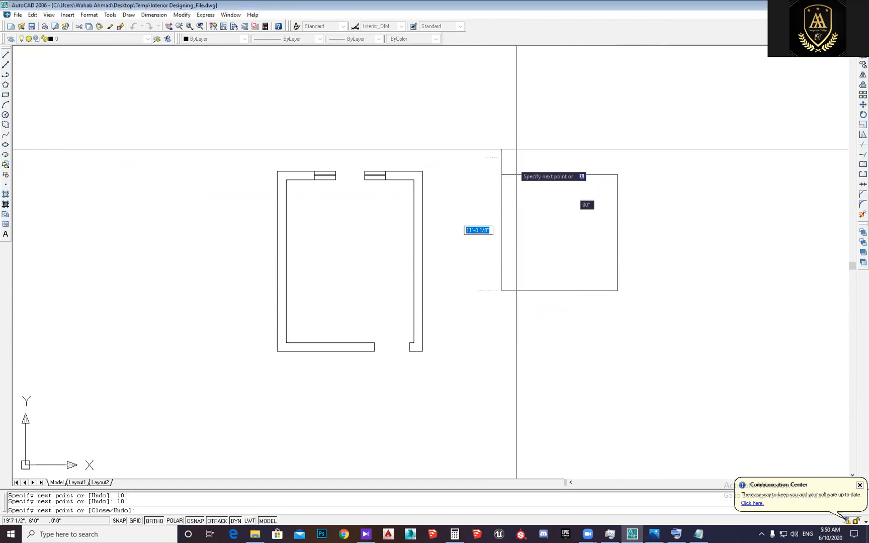
text(10')
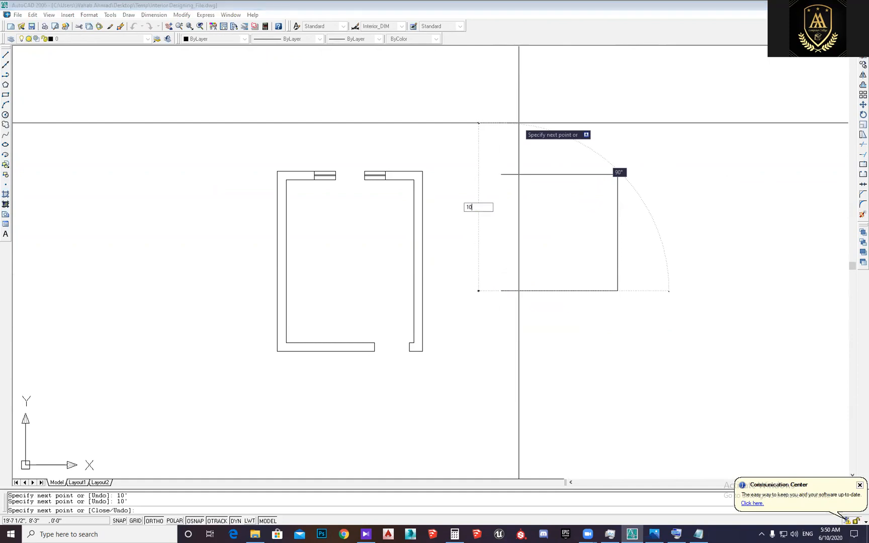
key(Return)
key(Escape)
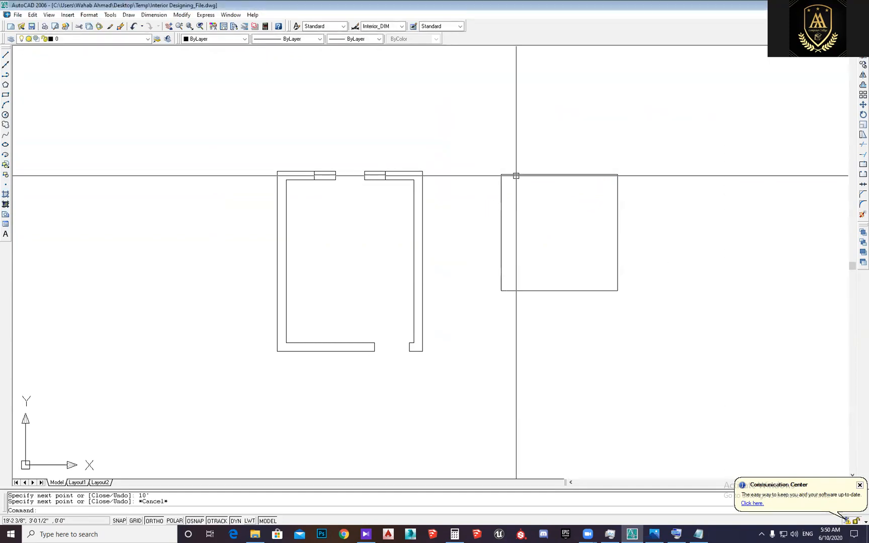
Switch to the Commands note in Notepad and put parentheses around "L" and "Enter" in the second line
click(699, 533)
mouse_move(20, 24)
mouse_down()
mouse_move(10, 24)
mouse_move(20, 33)
mouse_up()
click(27, 32)
double_click(28, 32)
click(28, 33)
text())
key(Left)
key(Left)
key(Left)
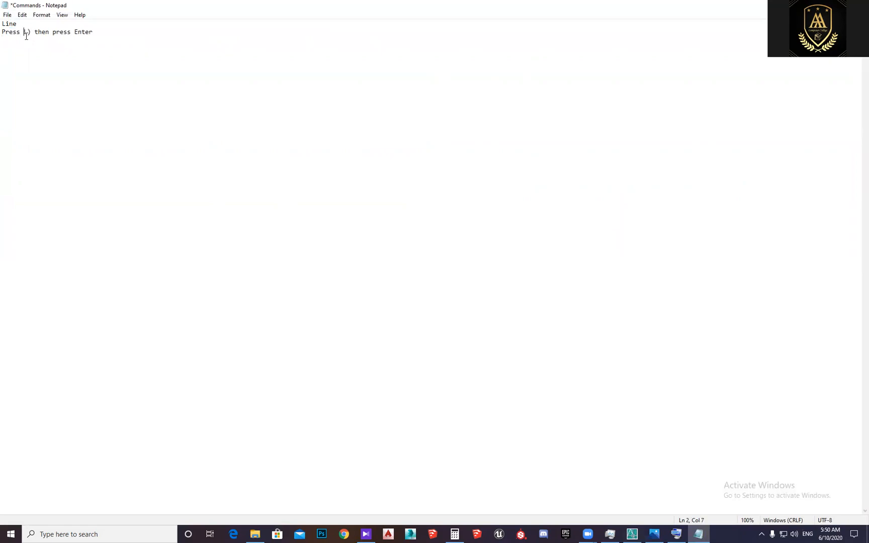
text(()
click(79, 32)
text(*)
key(BackSpace)
text(()
click(107, 31)
text())
Add the lines "Spacify first point", "then", "put the reading (10')" and "then press enter" to the Line instructions
key(Return)
text(Spacify first point)
key(Return)
text(then)
key(Return)
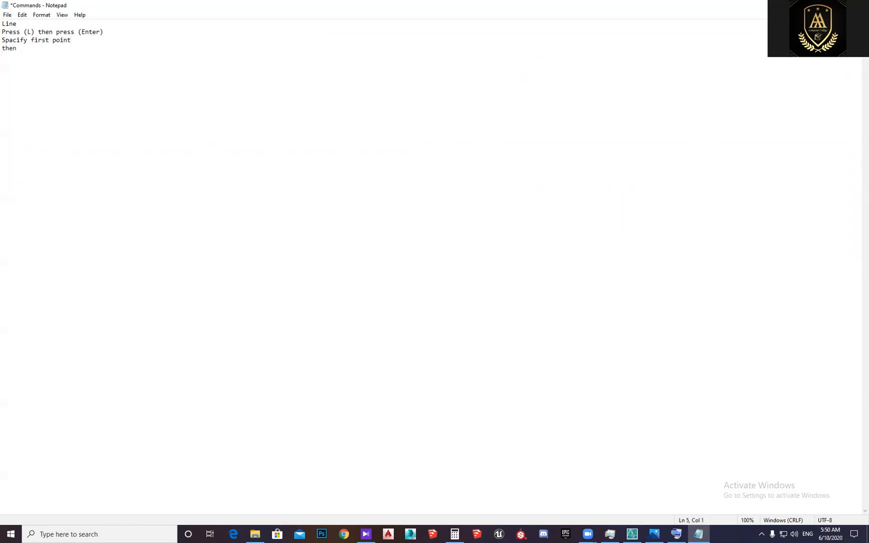
text(enter the)
key(BackSpace)
key(BackSpace)
key(BackSpace)
key(BackSpace)
key(BackSpace)
key(BackSpace)
key(BackSpace)
key(BackSpace)
key(BackSpace)
text(put the reading )
text((10') )
text(then press ente)
text(r)
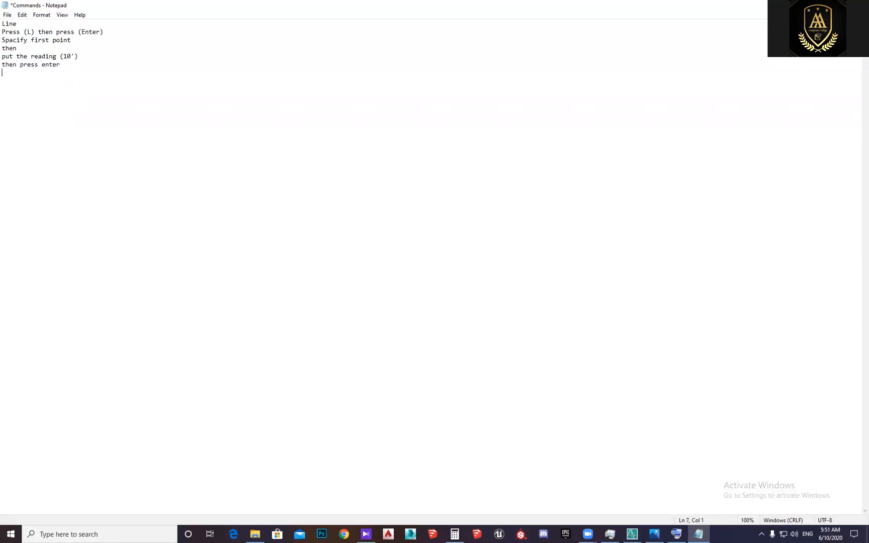
Insert the line "define direction" below "then" in the Line instructions
click(78, 42)
click(31, 48)
key(Return)
text(Direc)
key(BackSpace)
key(BackSpace)
key(BackSpace)
key(BackSpace)
text(define direction)
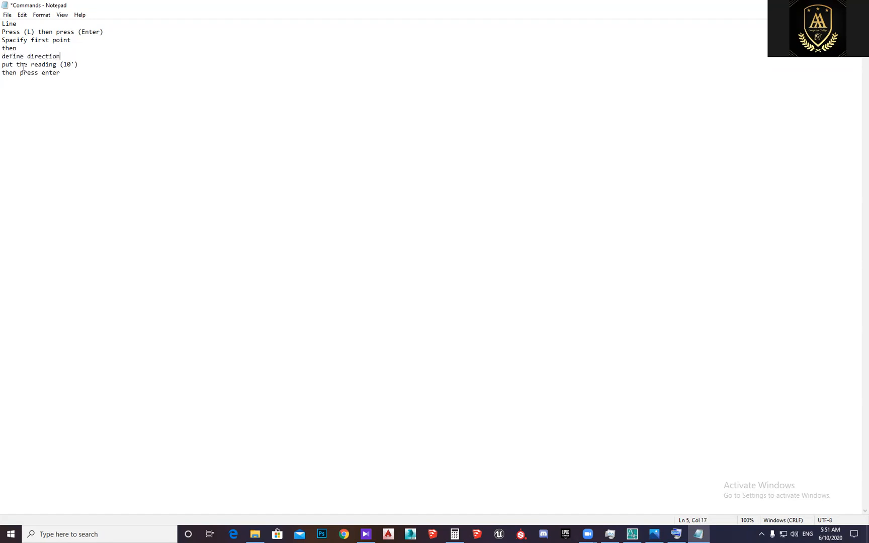
Save the Commands note with the finished Line instructions
drag(24, 64, 40, 64)
click(70, 98)
key(ctrl+a)
click(103, 110)
key(ctrl+s)
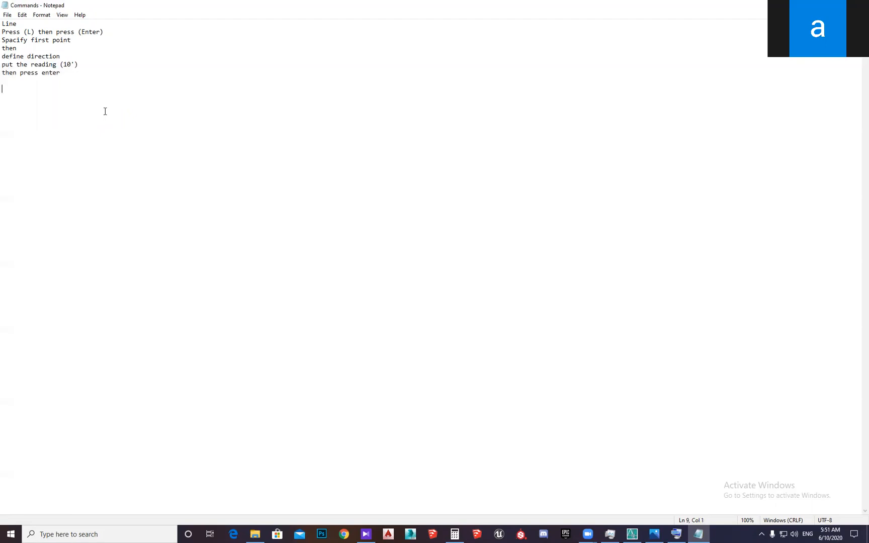
click(632, 534)
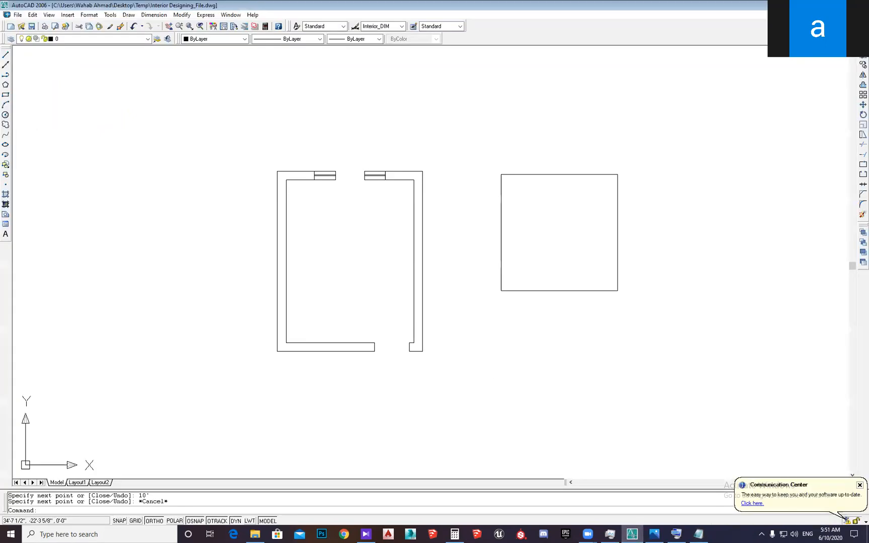
click(477, 319)
click(464, 294)
key(Escape)
middle_drag(520, 257, 514, 259)
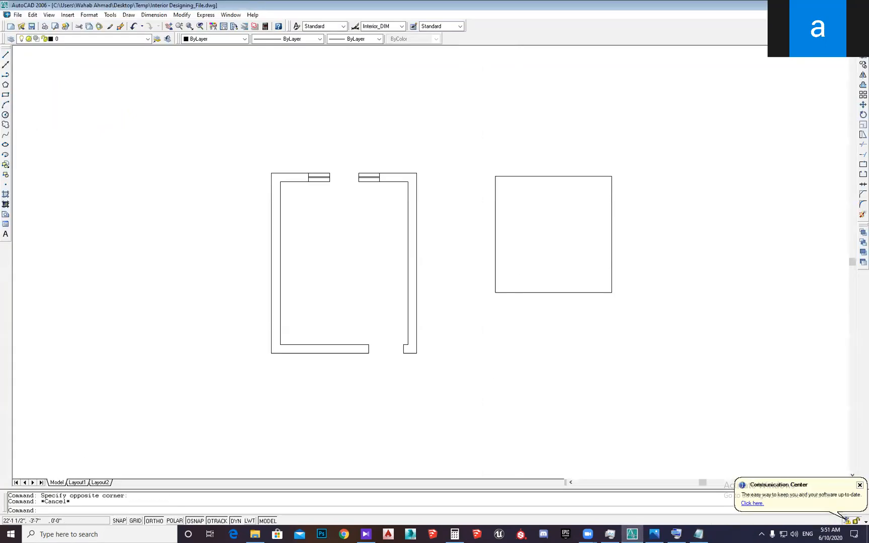
scroll(564, 204, up, 3)
key(Escape)
click(648, 399)
key(Escape)
scroll(623, 382, down, 2)
middle_drag(622, 382, 599, 362)
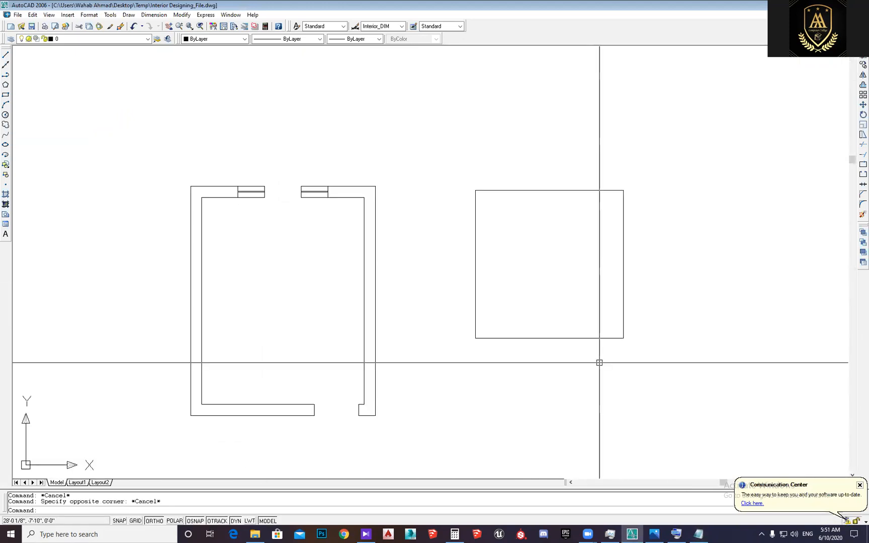
In the Commands note, add an "Offset" heading below the Line instructions with the line "Press (o) Then Press ( Enter )"
click(707, 531)
key(Return)
key(Return)
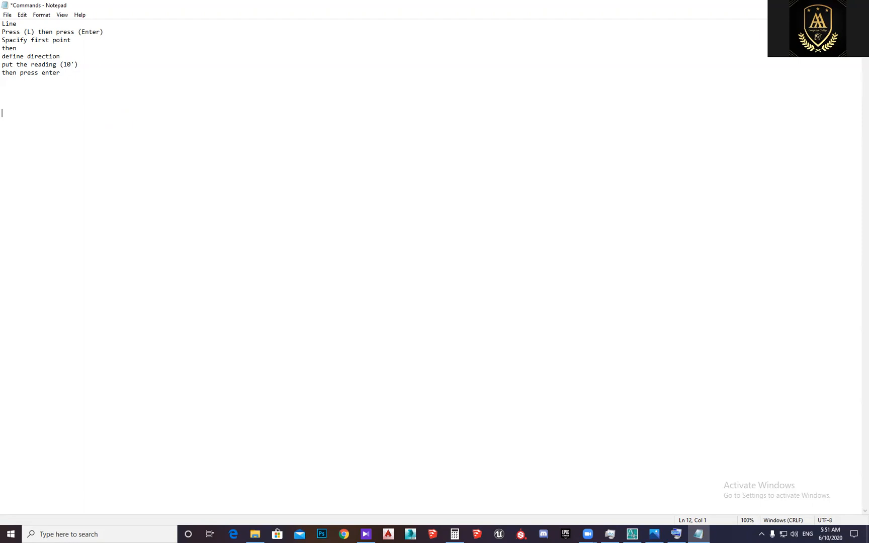
text(Offset )
text(Press)
text( (o))
text( Then Presss)
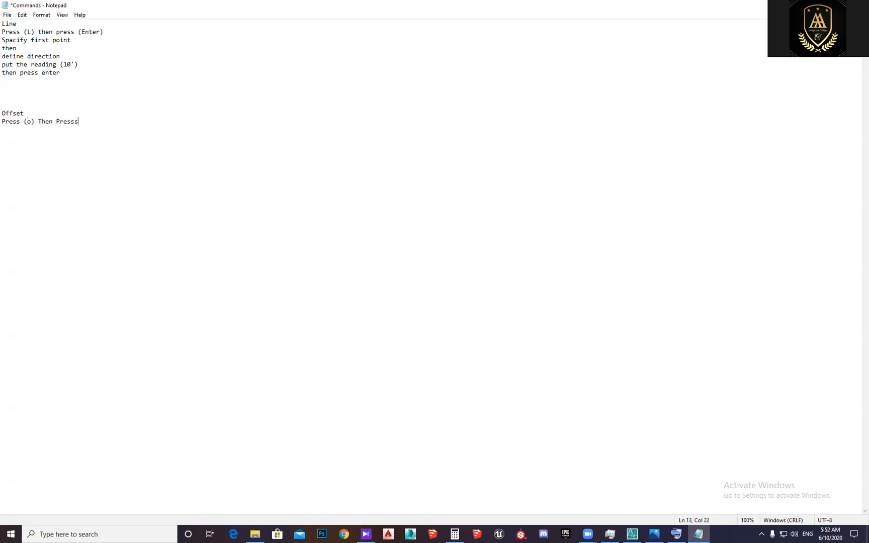
key(BackSpace)
text(*)
text( Enter)
text( ))
Add the lines "Put Value (9) (for walls)" and "Enter" to the Offset instructions
text(Put Valu)
text(e ()
text(9)
text())
text( (w)
text(or walls)
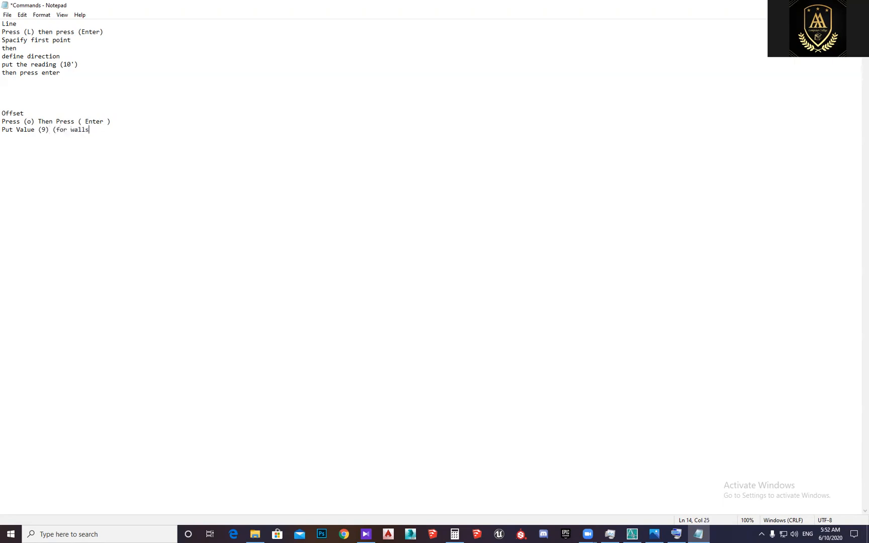
text())
key(Return)
text(Enter)
Switch to AutoCAD and offset the top side of the 10' square outward by 9
key(alt+Tab)
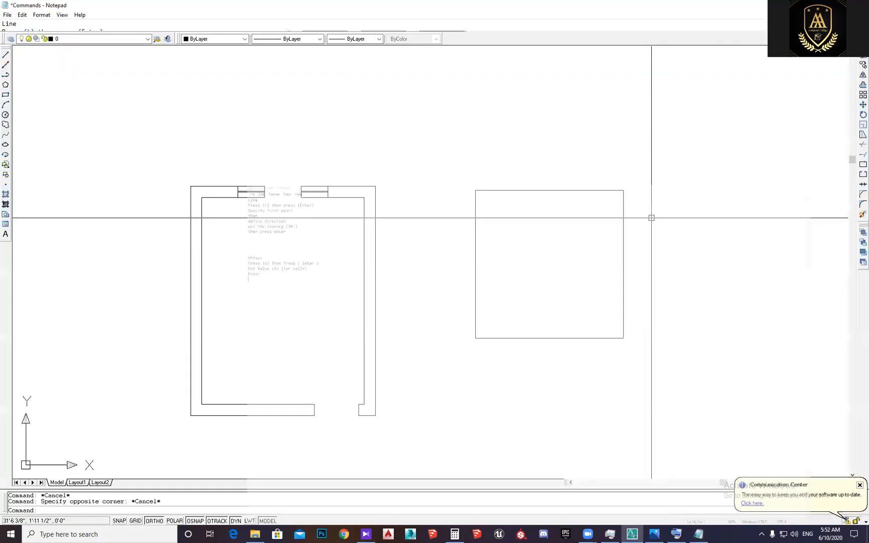
key(ctrl+s)
text(o)
key(Return)
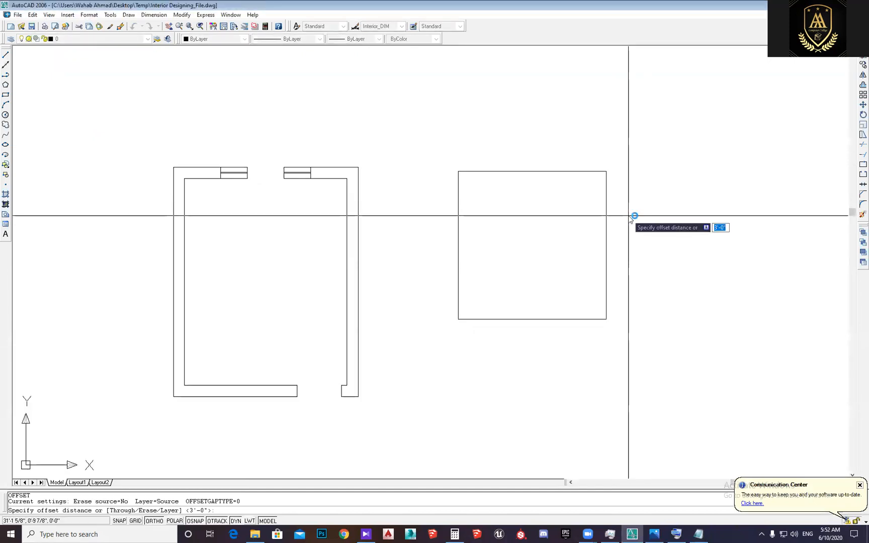
text(9)
key(Return)
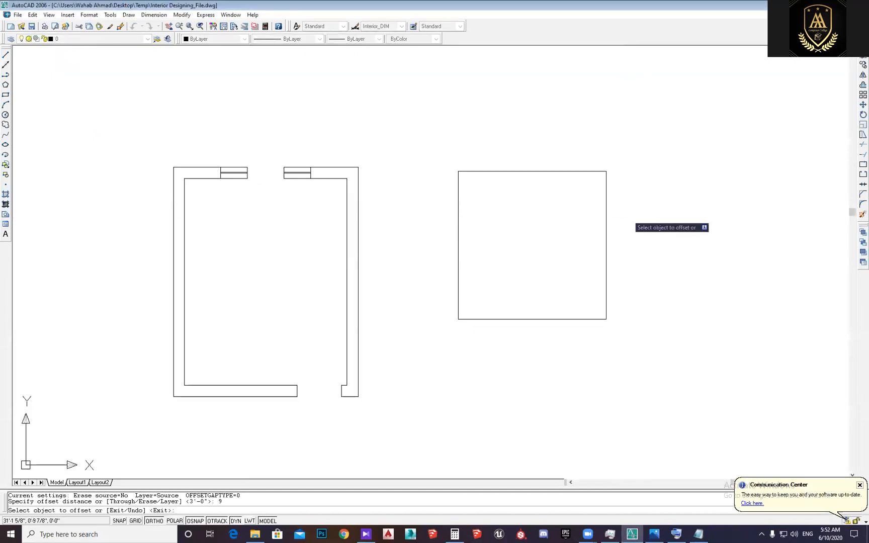
click(589, 171)
click(587, 126)
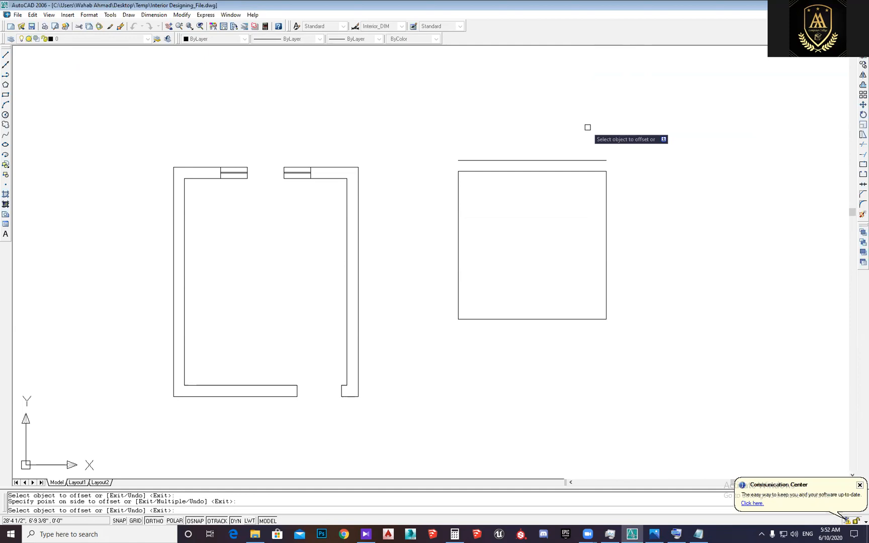
Offset the square's right, bottom and left sides outward by the same distance and save the drawing
click(606, 189)
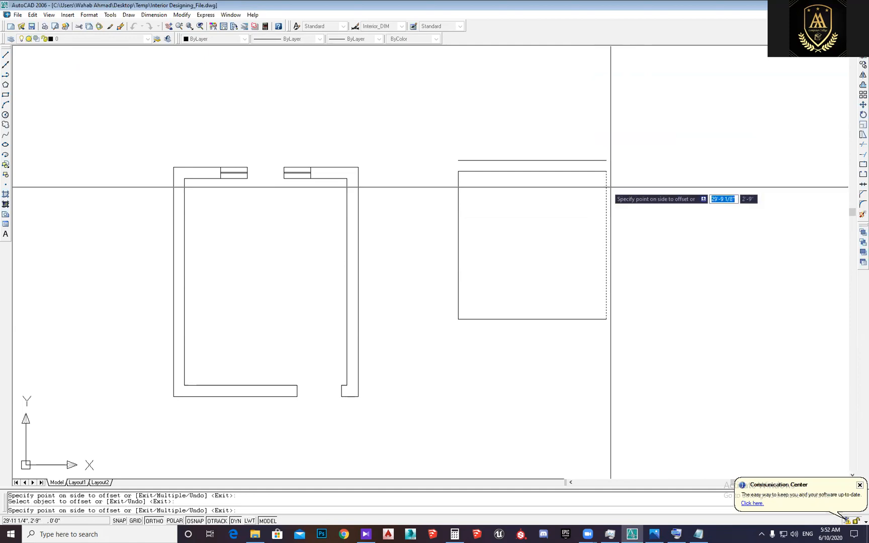
click(631, 191)
click(574, 319)
click(569, 352)
click(458, 252)
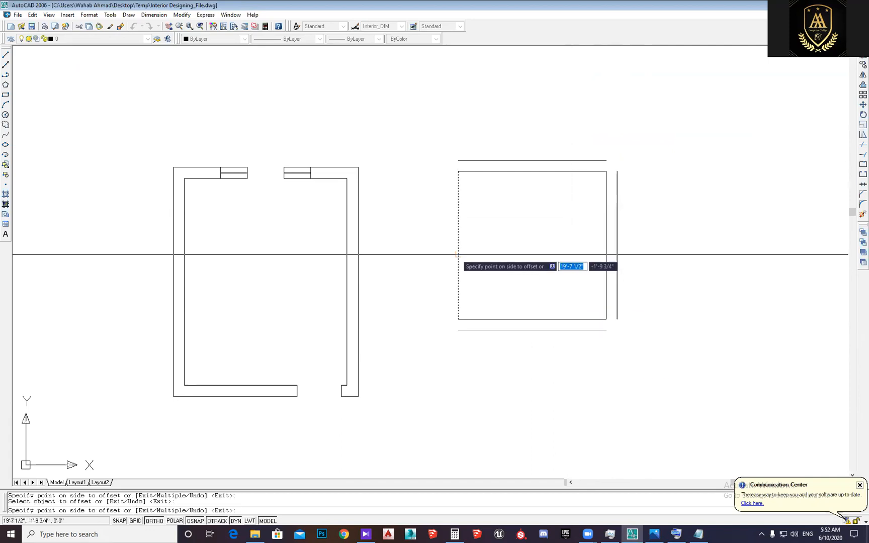
click(427, 250)
key(Escape)
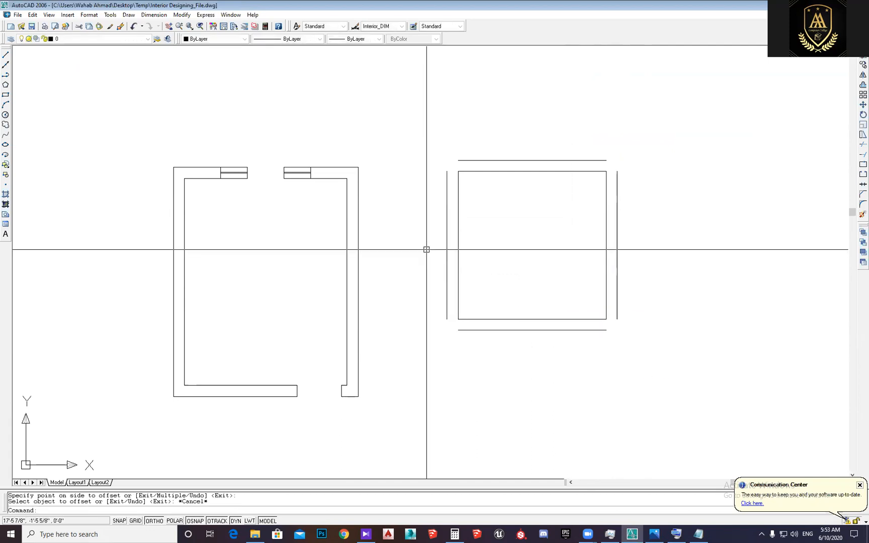
key(ctrl+s)
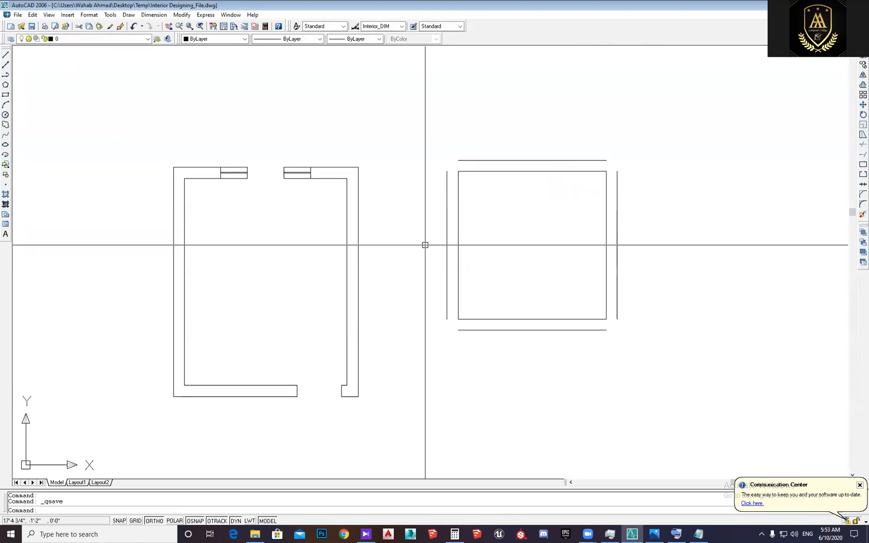
Switch to the Commands note and add a "Fillet" heading with the line "Press (F) then press ( Enter )"
click(698, 534)
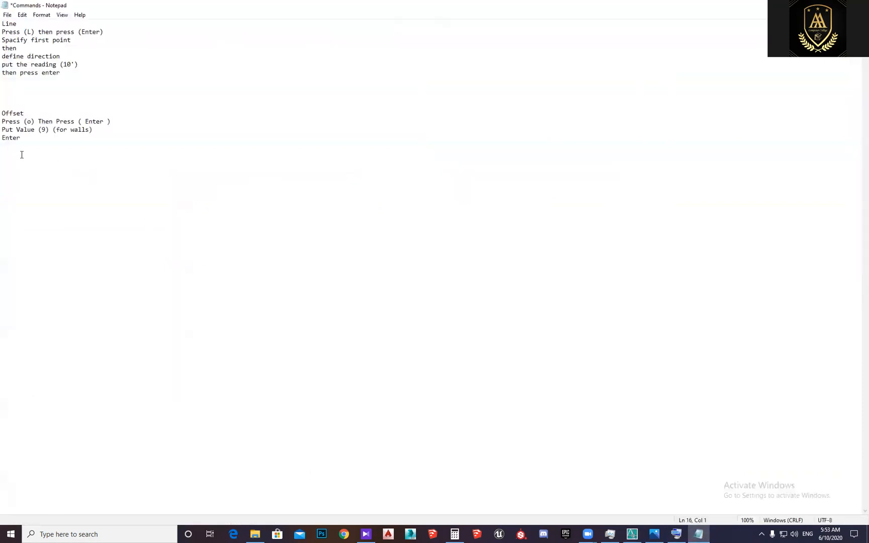
key(Return)
key(Return)
text(Fi)
text(llet)
text(Press)
text( (F))
text( then press )
text(( Enter)
text( ))
Add "Select the first then second line that you want to join.." to the Fillet instructions and save the note
text(Selec)
key(BackSpace)
key(BackSpace)
text(ect the )
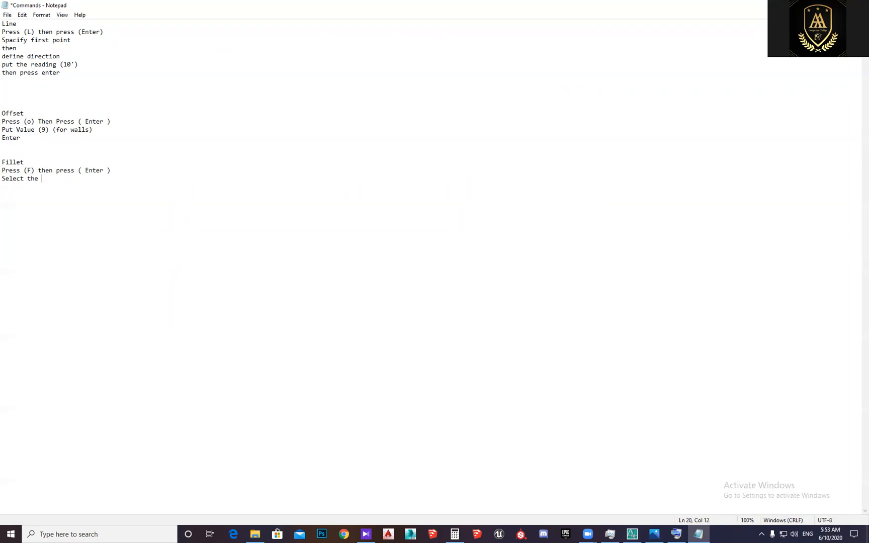
text(first then second line that you want to jio)
key(BackSpace)
key(BackSpace)
text(oin..)
key(Return)
key(ctrl+s)
Switch to AutoCAD and fillet the square's outer lines together at the upper left and upper right corners
key(alt+Tab)
key(Escape)
key(Escape)
text(f)
key(Return)
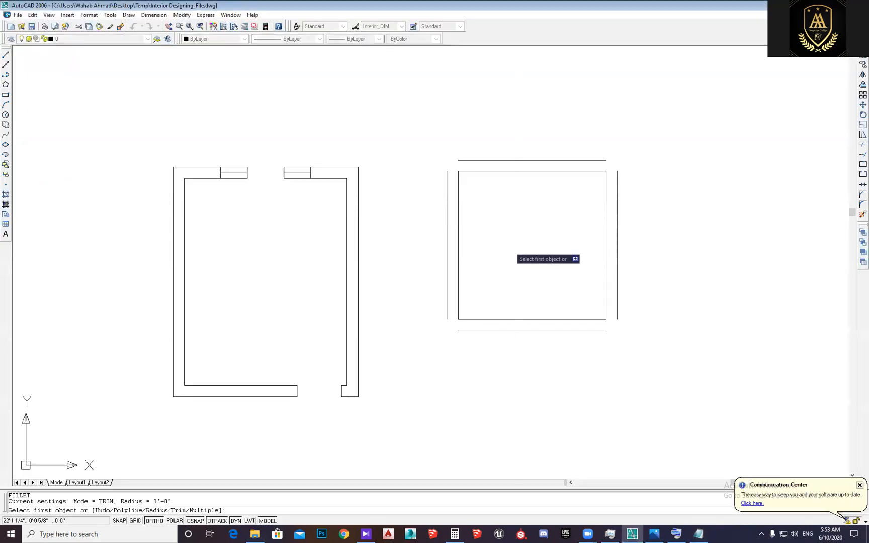
click(448, 179)
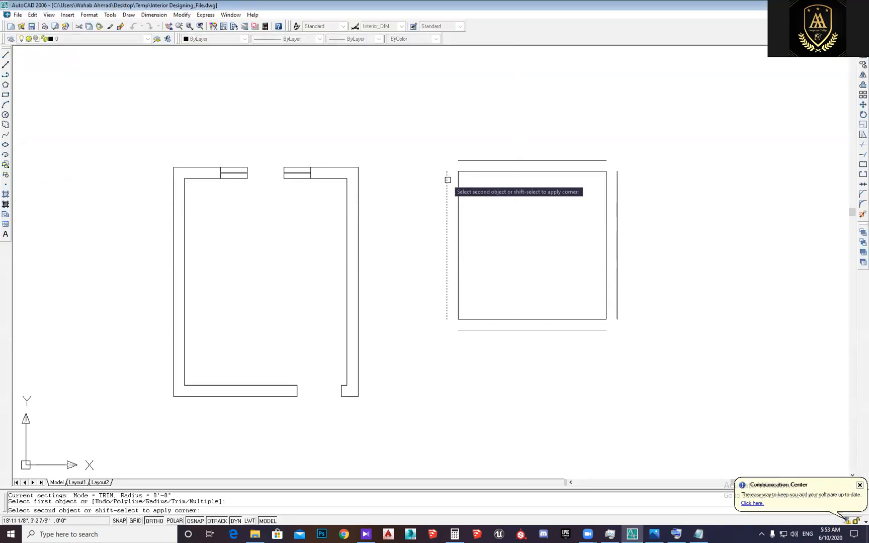
click(467, 162)
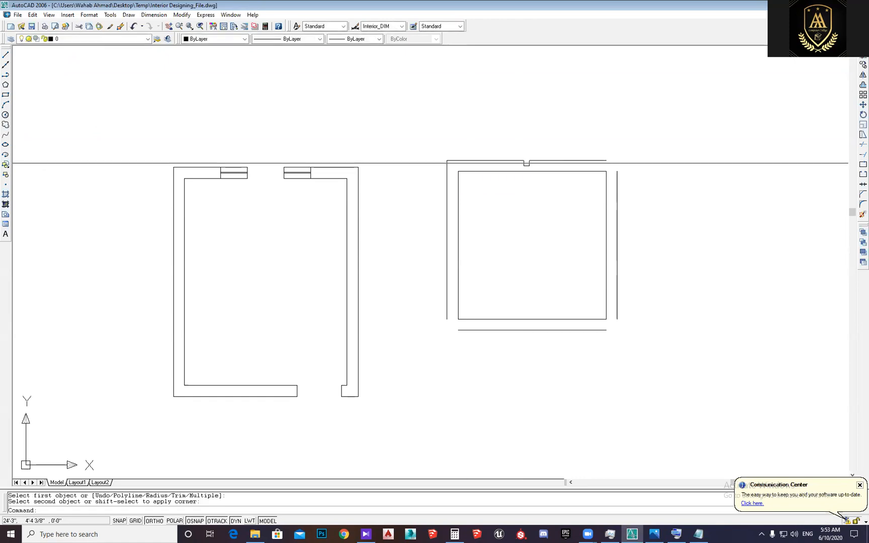
key(Return)
click(603, 161)
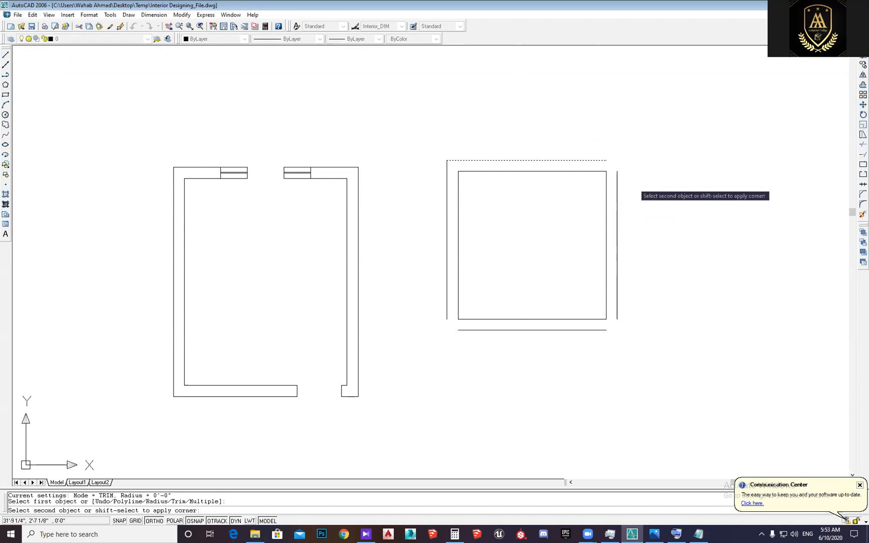
click(617, 282)
Fillet the square's outer lines at the lower right and lower left corners and save the drawing
scroll(609, 331, up, 3)
scroll(619, 326, up, 2)
key(space)
click(575, 331)
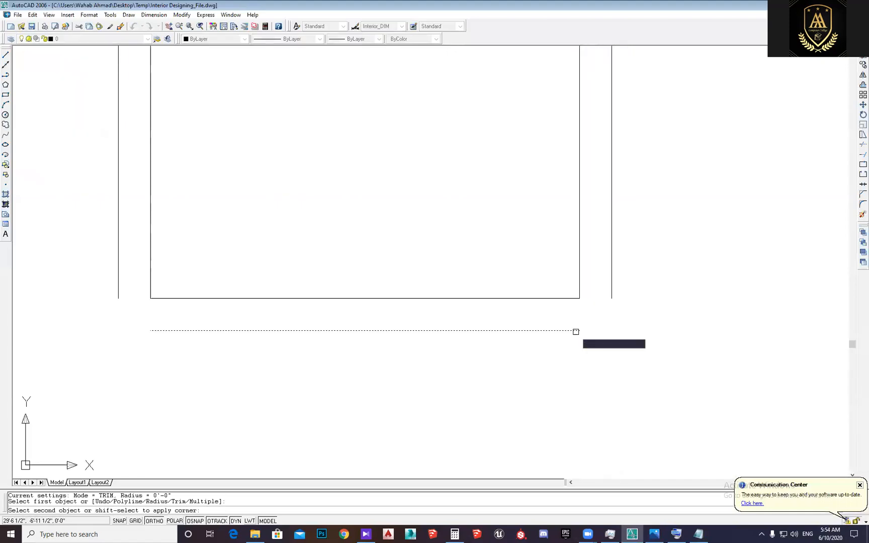
click(611, 285)
middle_drag(610, 286, 701, 312)
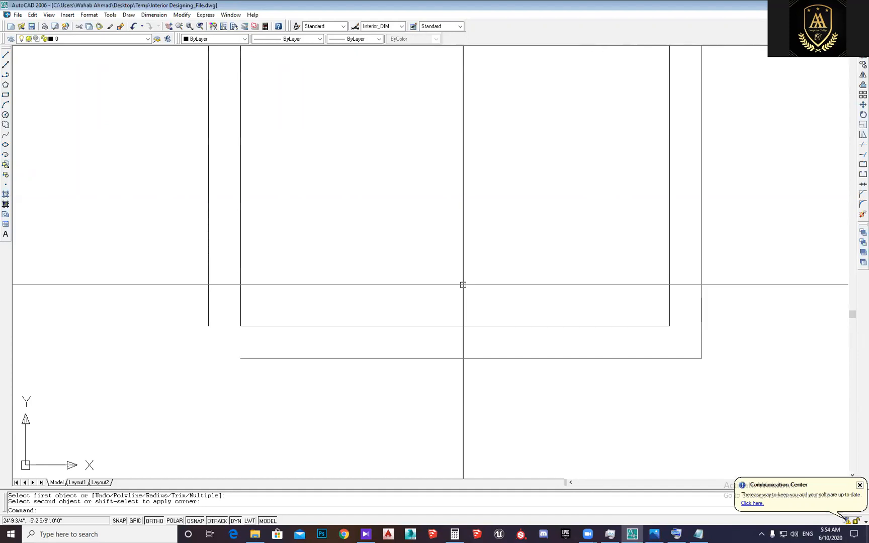
key(Return)
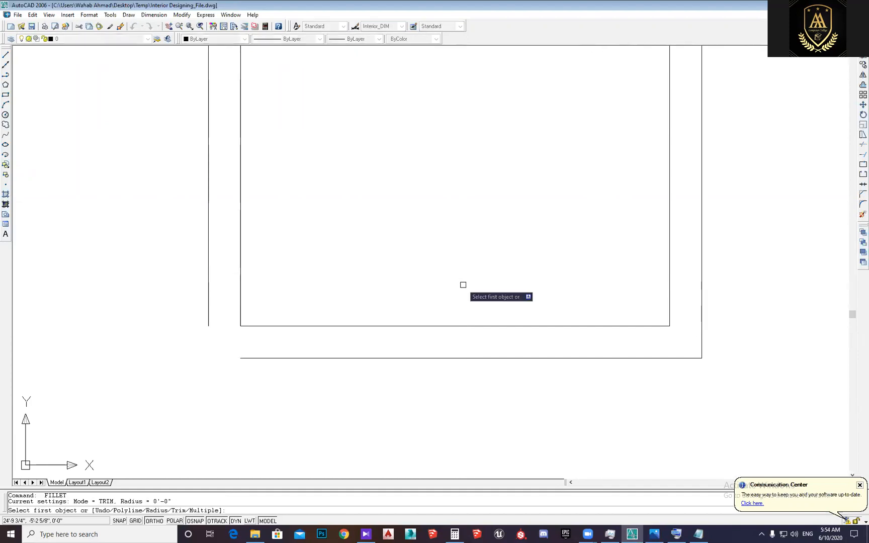
click(284, 353)
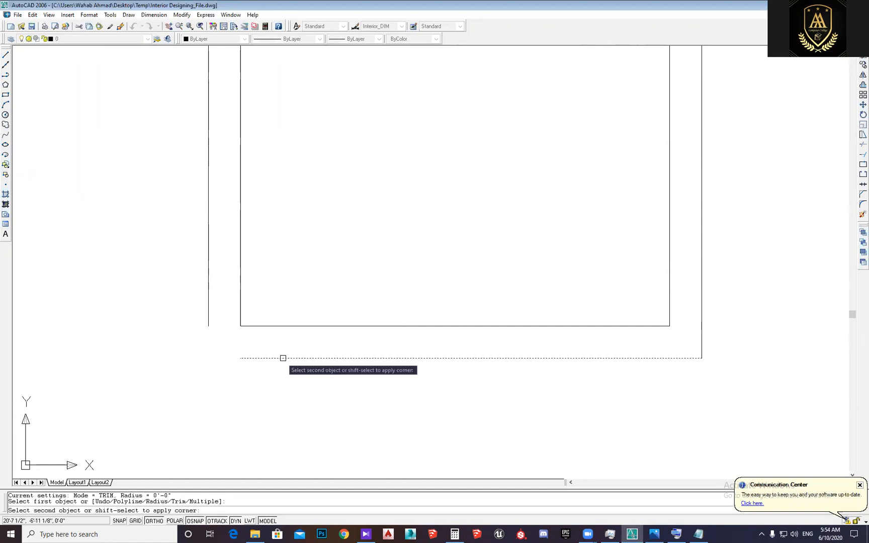
click(209, 304)
scroll(379, 303, down, 5)
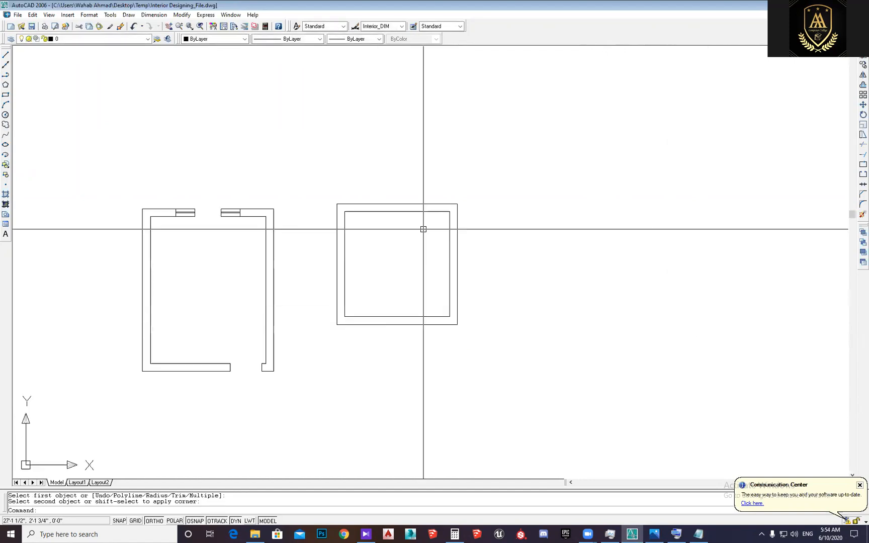
middle_drag(370, 295, 385, 300)
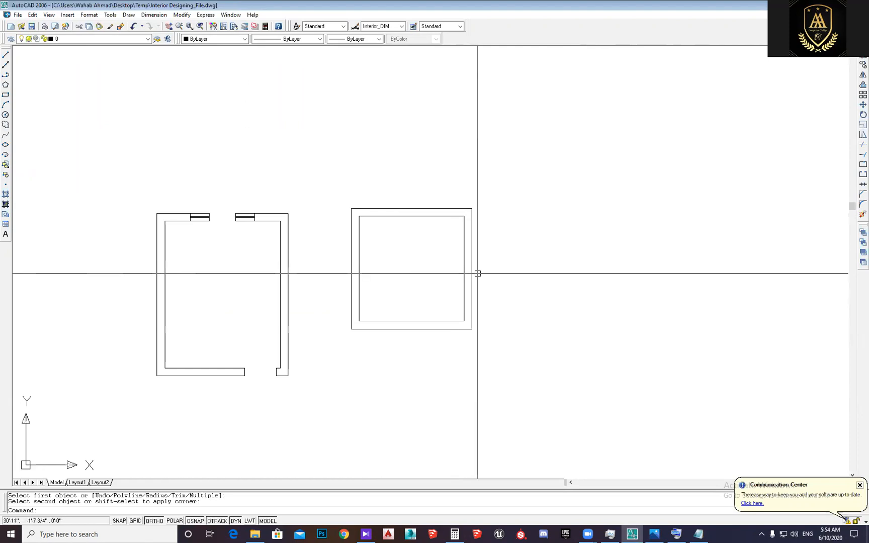
key(ctrl+s)
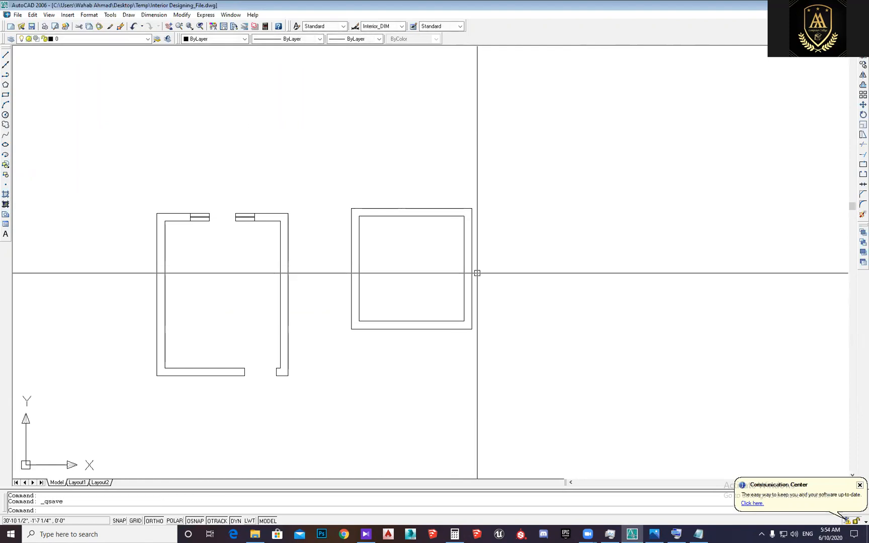
middle_drag(440, 271, 445, 261)
middle_drag(397, 229, 454, 233)
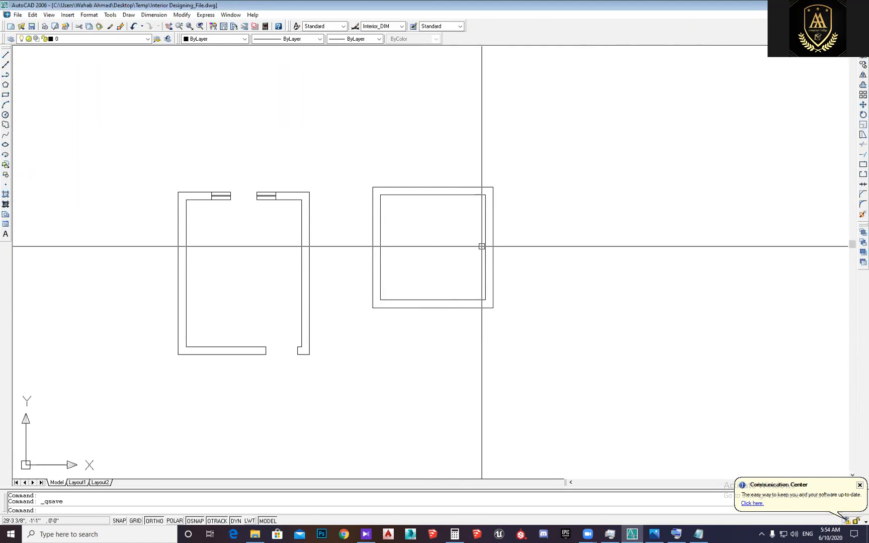
click(493, 246)
click(475, 236)
key(Escape)
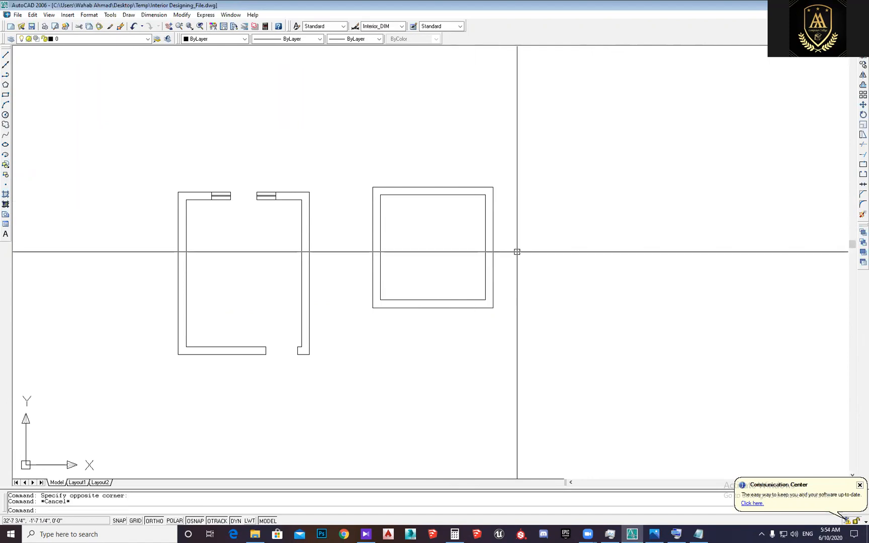
Review the object snap modes in the drafting settings during the Line command
text(l)
key(Return)
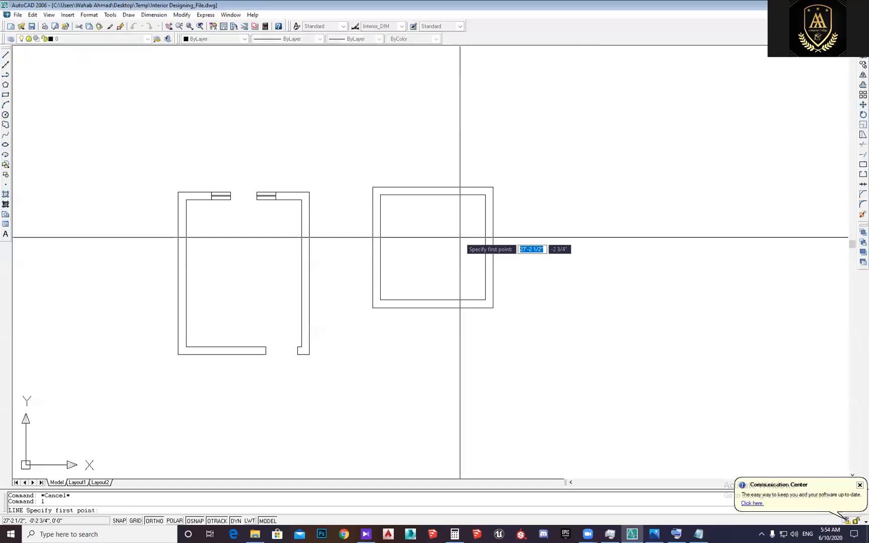
scroll(485, 231, up, 2)
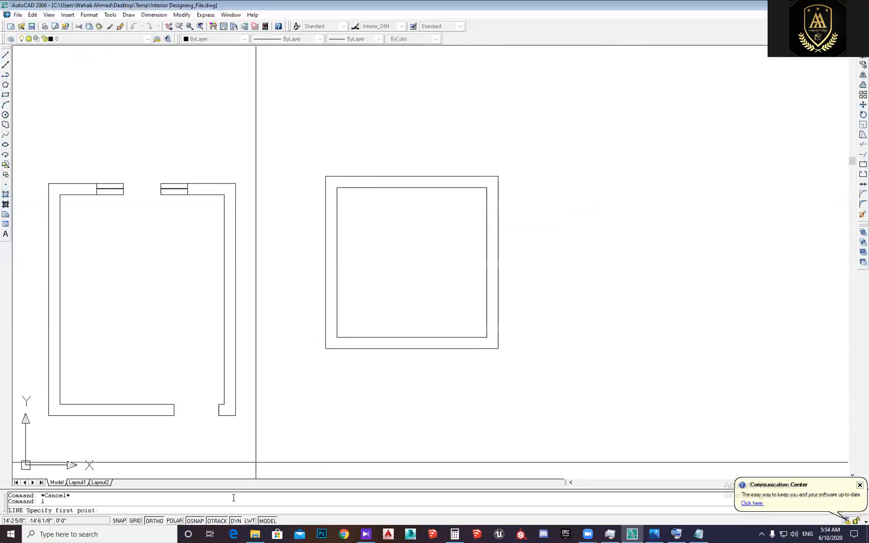
right_click(221, 521)
click(239, 514)
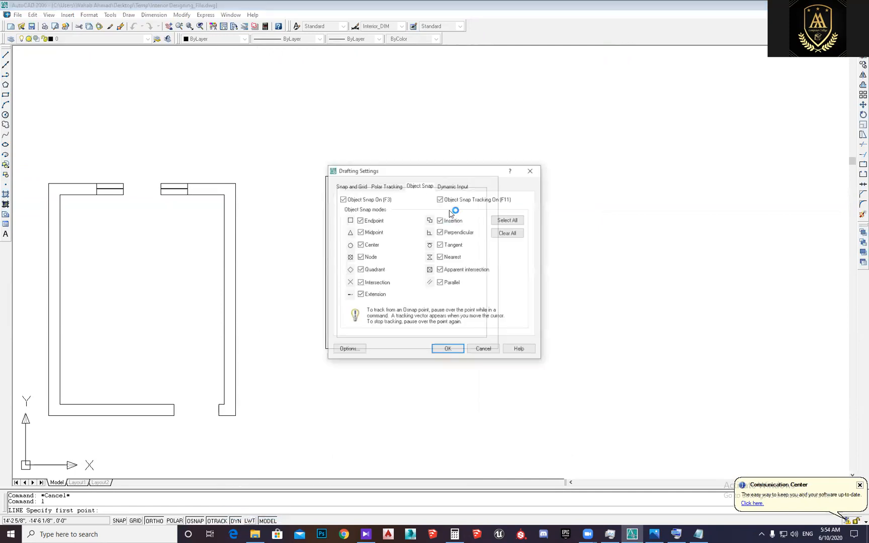
key(Return)
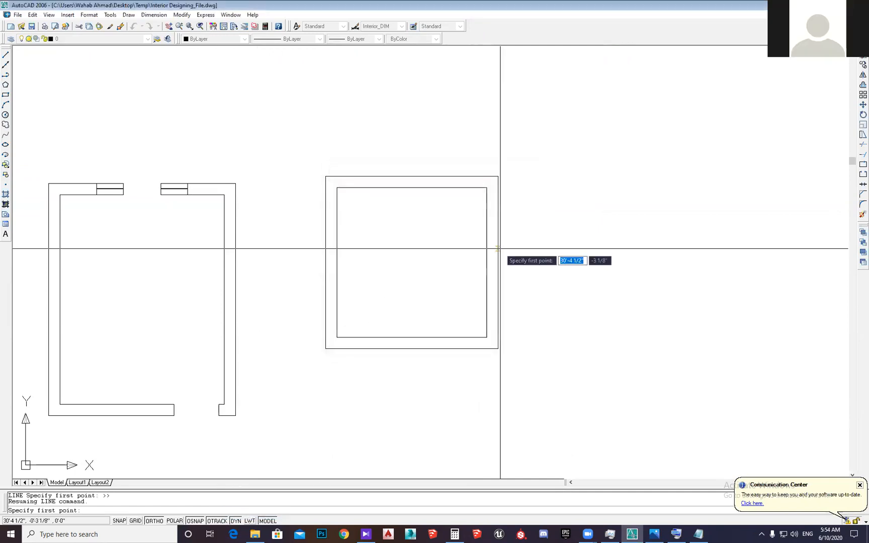
middle_drag(499, 264, 513, 262)
key(Escape)
Draw a short horizontal line from the midpoint of the square's inner right wall line outward past the outer wall line
key(Return)
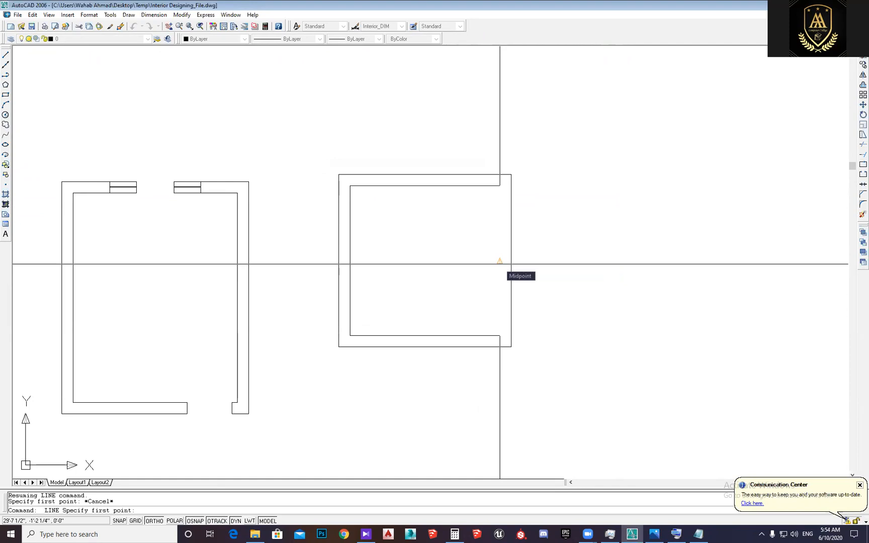
click(500, 262)
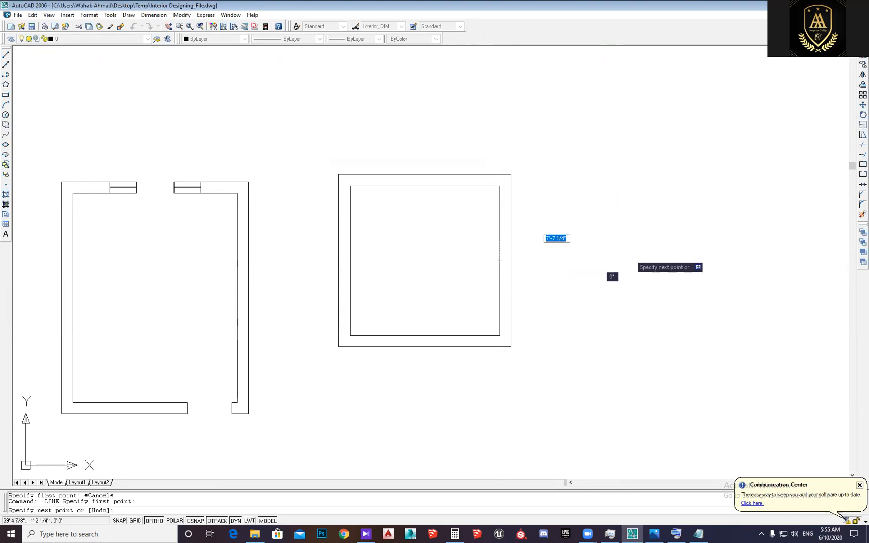
key(Escape)
click(562, 295)
click(528, 227)
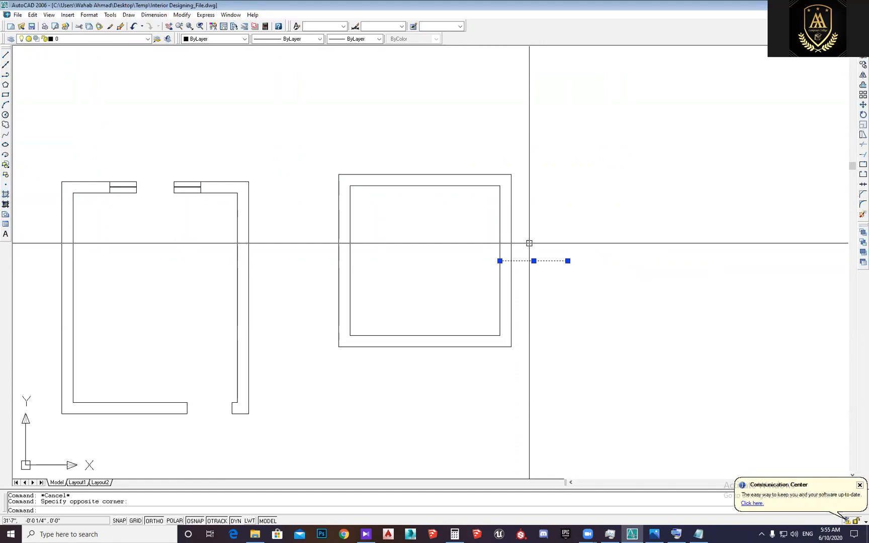
key(Escape)
Review the Offset instructions in the Commands note and return to AutoCAD
text(o)
key(Return)
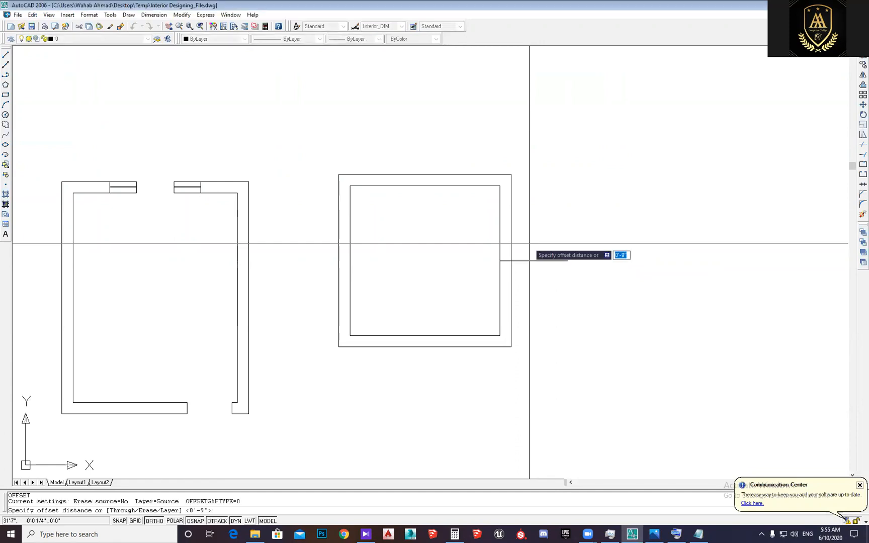
click(698, 534)
drag(42, 142, 8, 114)
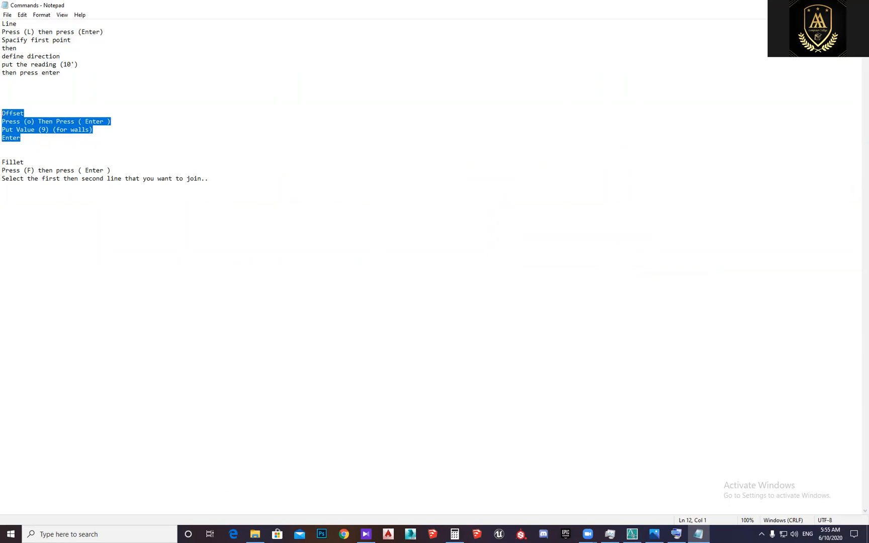
key(alt+Tab)
key(Escape)
key(Escape)
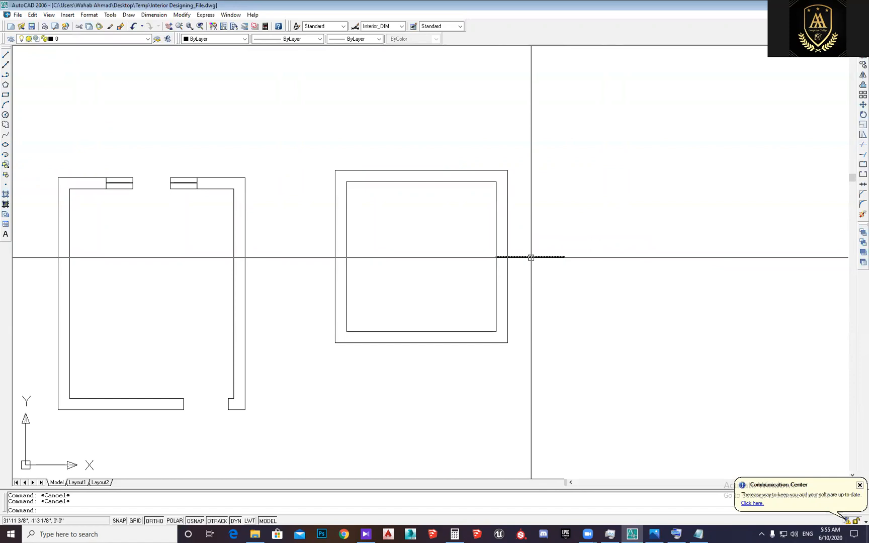
Save the drawing with the new horizontal line at the square's right wall
middle_click(531, 257)
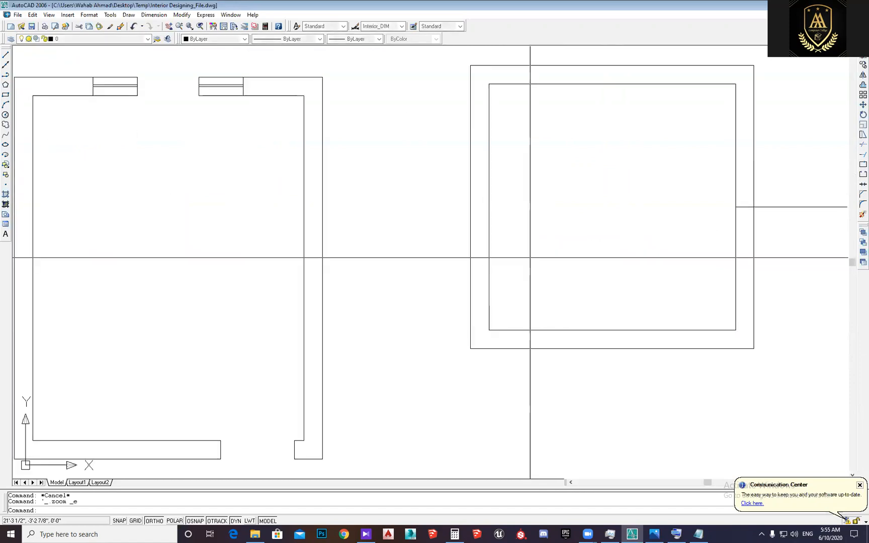
mouse_move(530, 257)
middle_down()
mouse_move(523, 262)
mouse_move(545, 254)
mouse_move(625, 274)
middle_up()
scroll(625, 274, up, 2)
click(658, 276)
key(Escape)
key(ctrl+s)
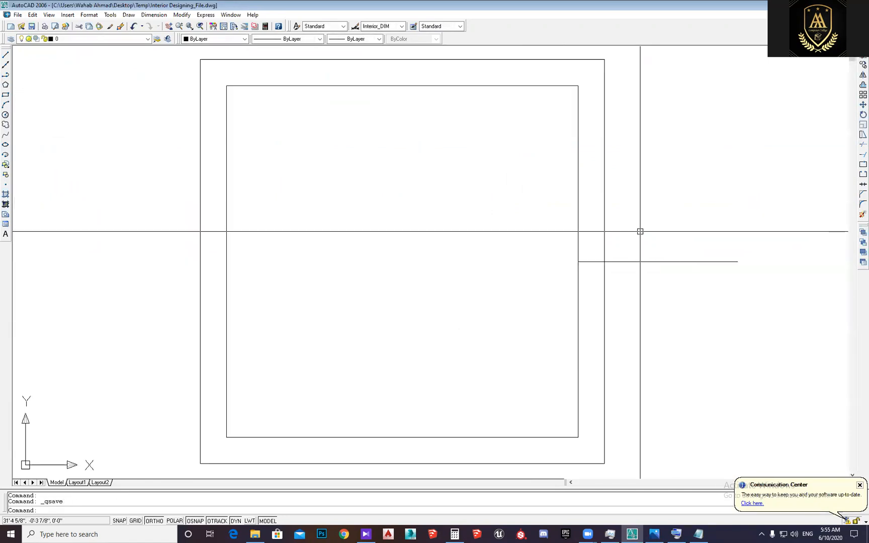
scroll(606, 257, up, 3)
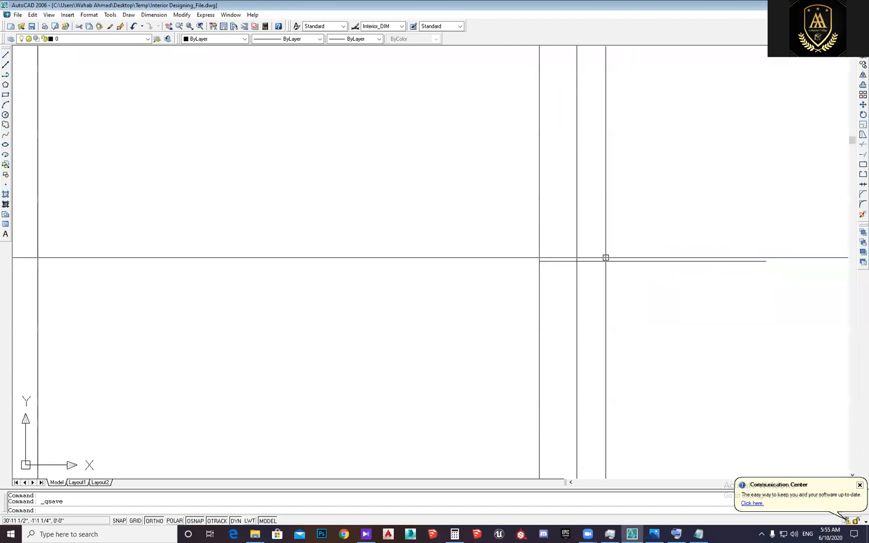
scroll(605, 258, down, 4)
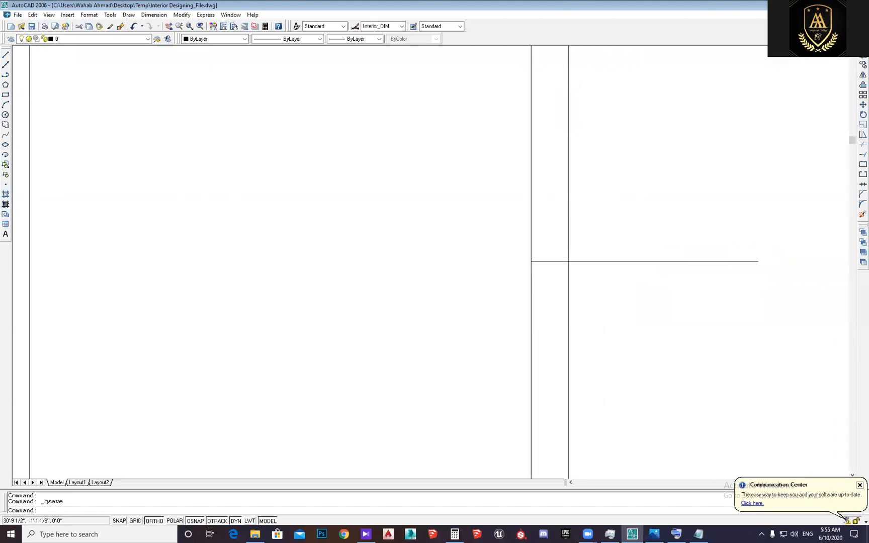
scroll(532, 254, down, 2)
key(Escape)
key(Escape)
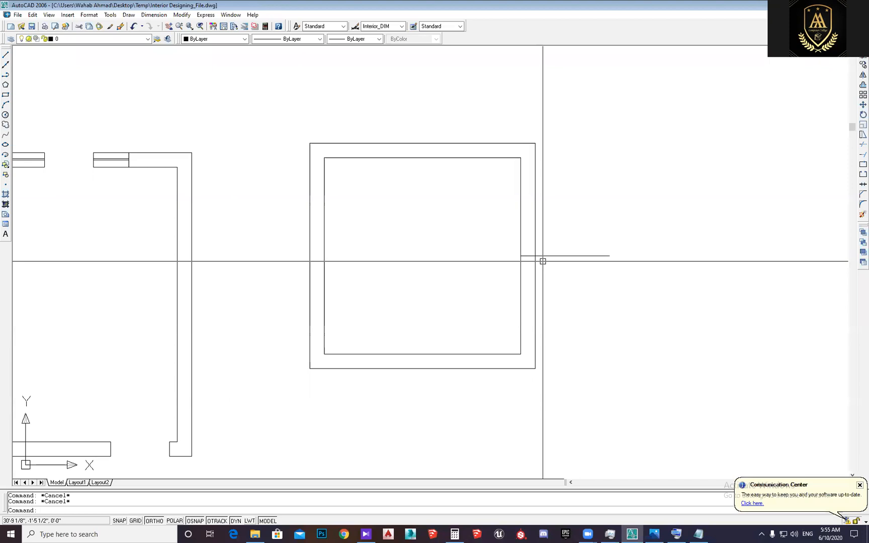
text(o)
key(Return)
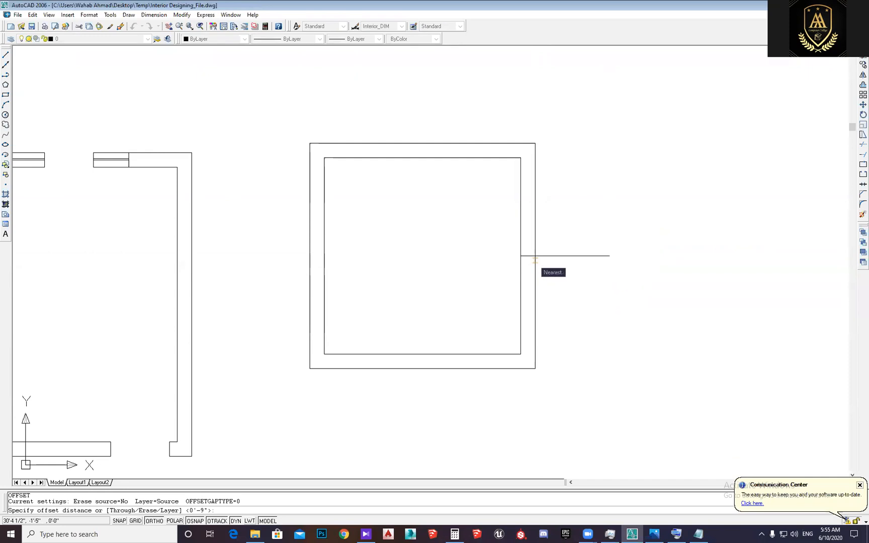
scroll(540, 212, up, 2)
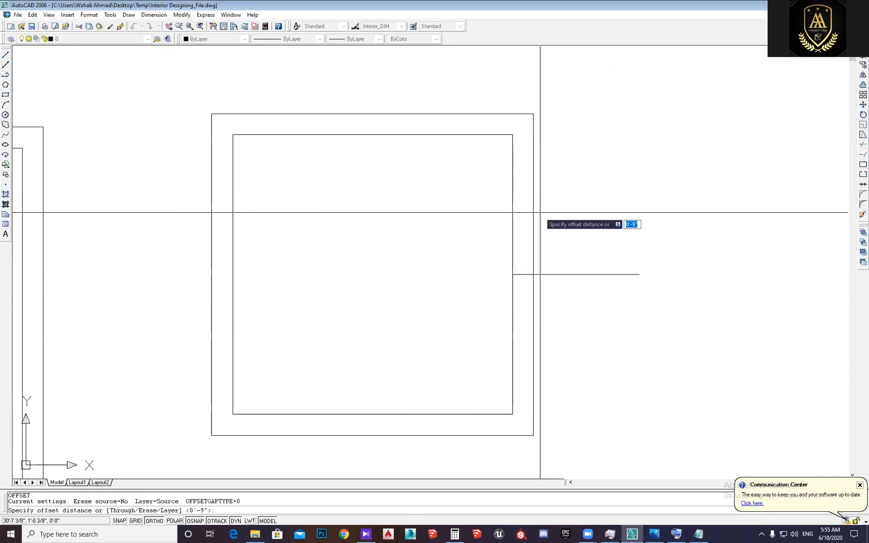
text(1)
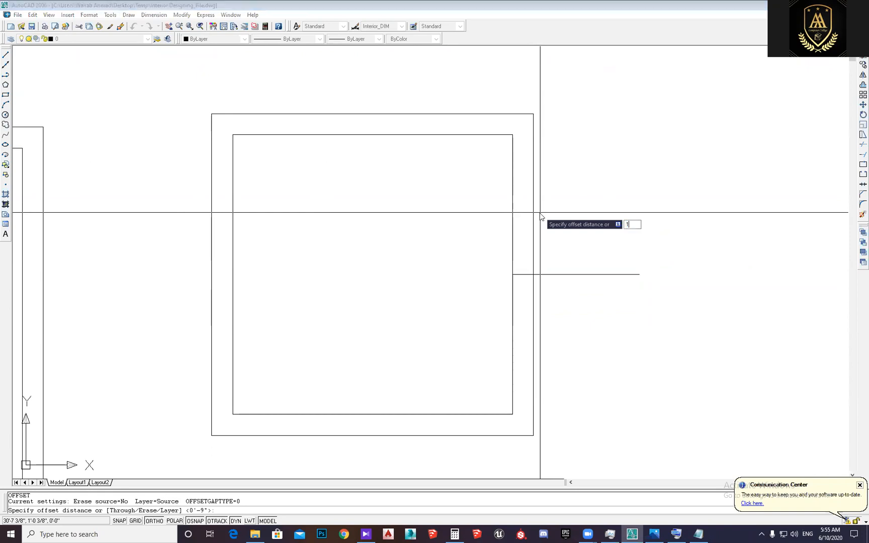
text(.5')
key(Return)
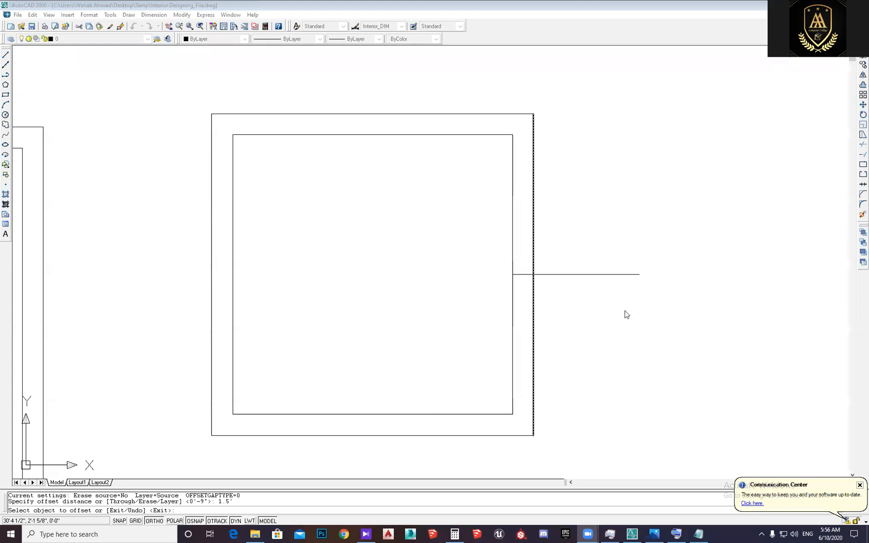
click(536, 267)
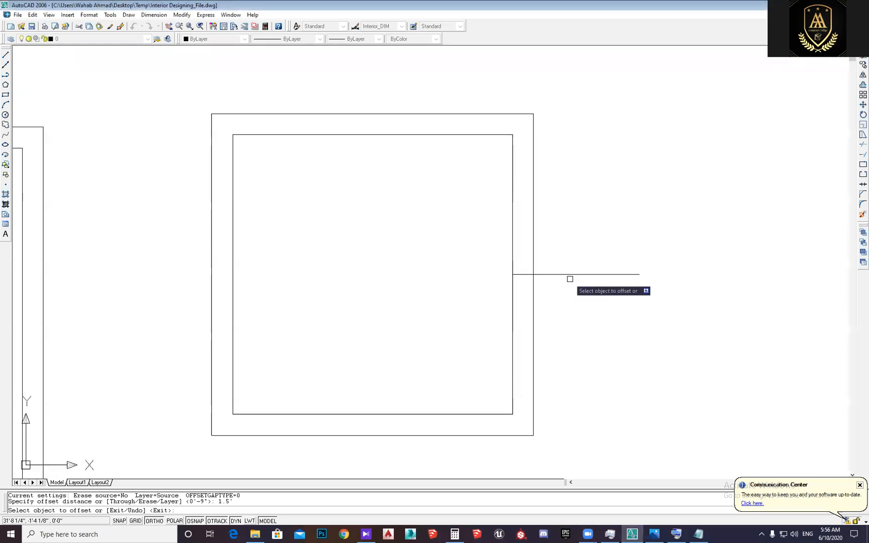
key(Escape)
key(Escape)
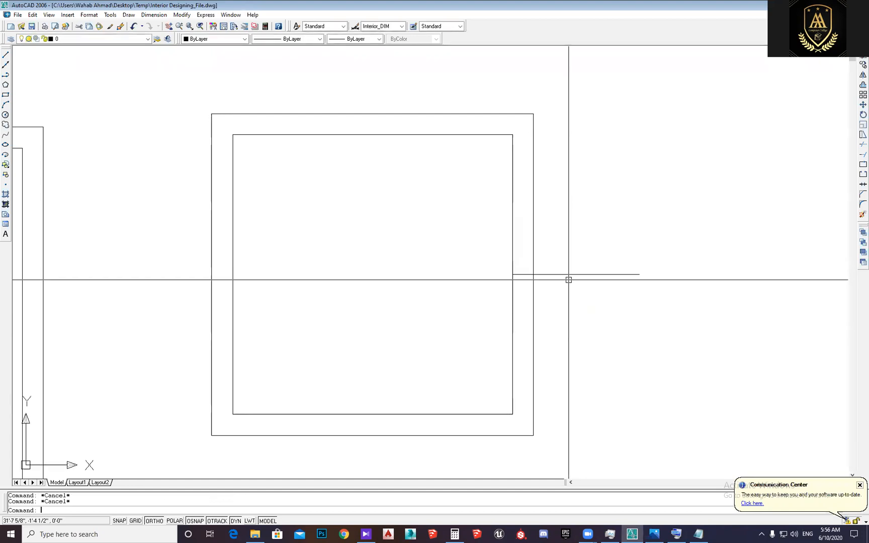
Offset the horizontal line at the right wall's midpoint 1.5' upward and 1.5' downward
key(Return)
text(1.5)
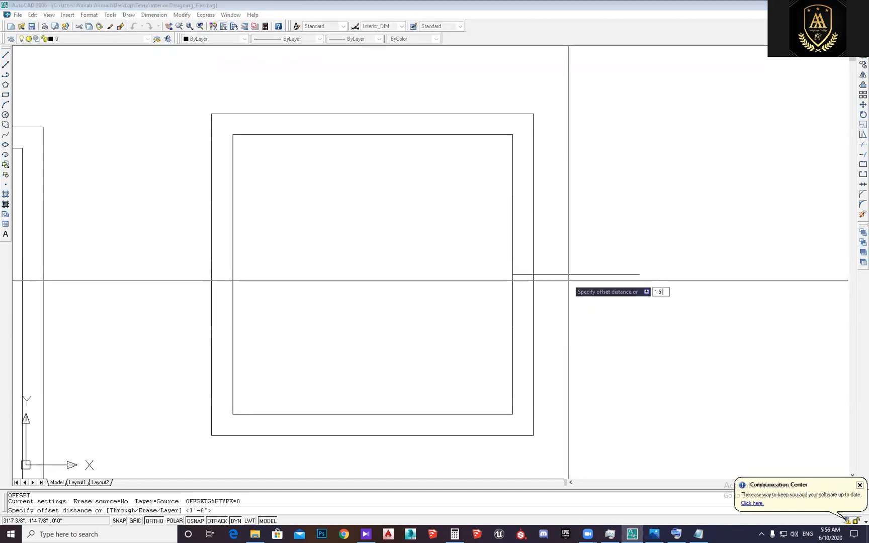
key(Return)
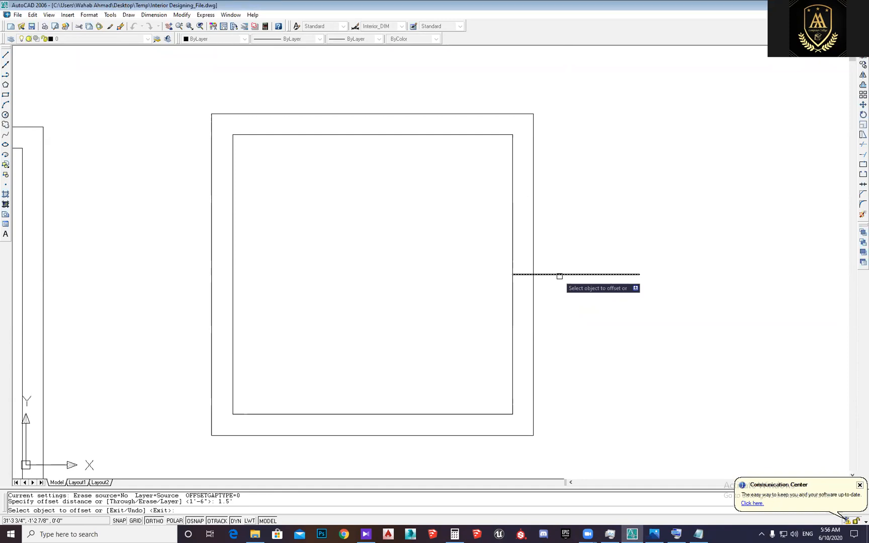
click(560, 276)
click(562, 251)
click(562, 274)
click(558, 301)
key(Escape)
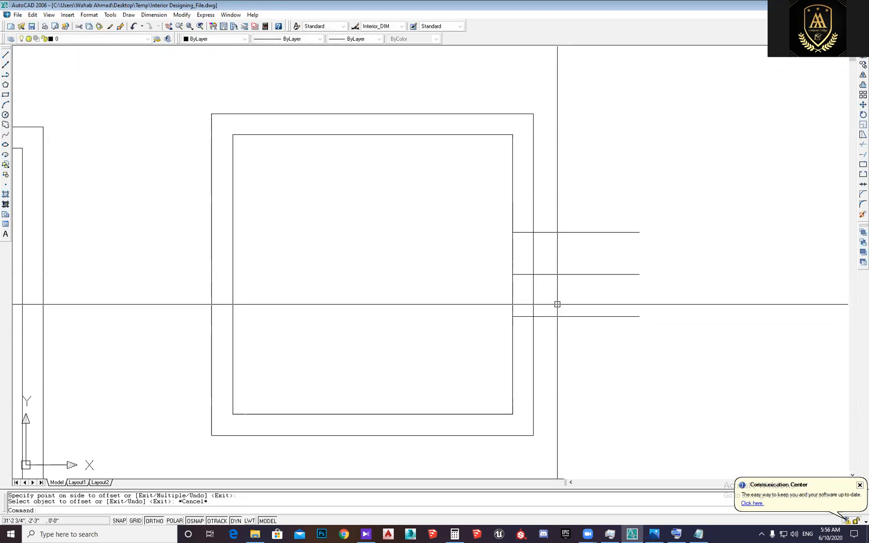
Delete the original middle line between the two offset lines and save the drawing
click(655, 281)
click(627, 266)
key(Delete)
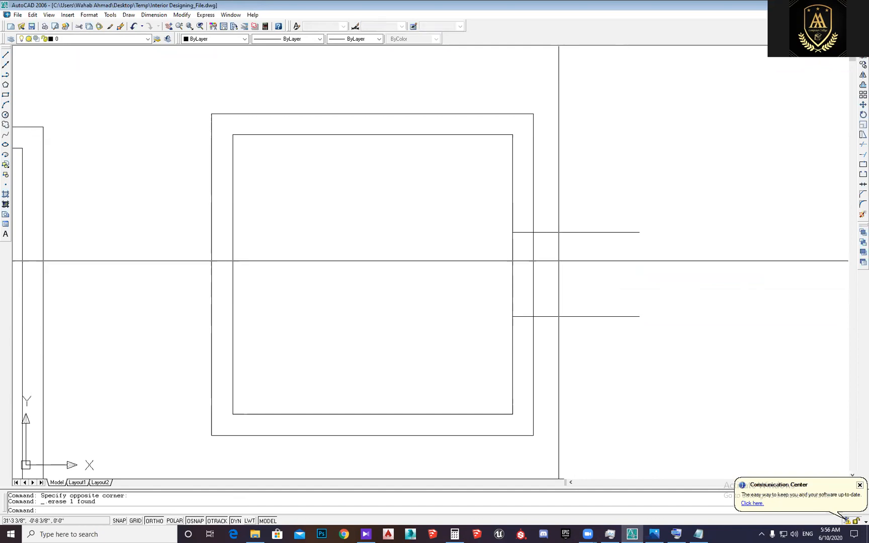
key(Escape)
key(Escape)
key(ctrl+s)
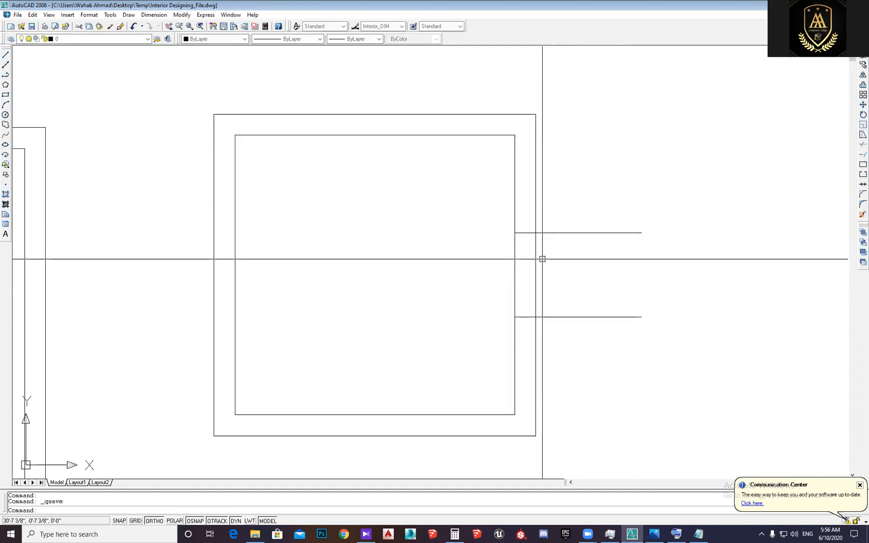
Check the gap between the two offset lines with a linear dimension and erase that dimension
click(154, 15)
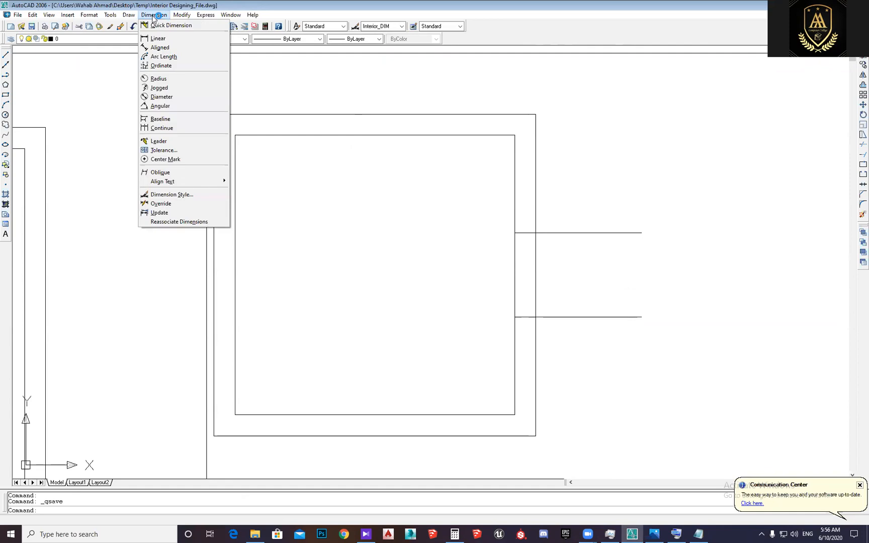
click(160, 36)
click(545, 233)
click(545, 317)
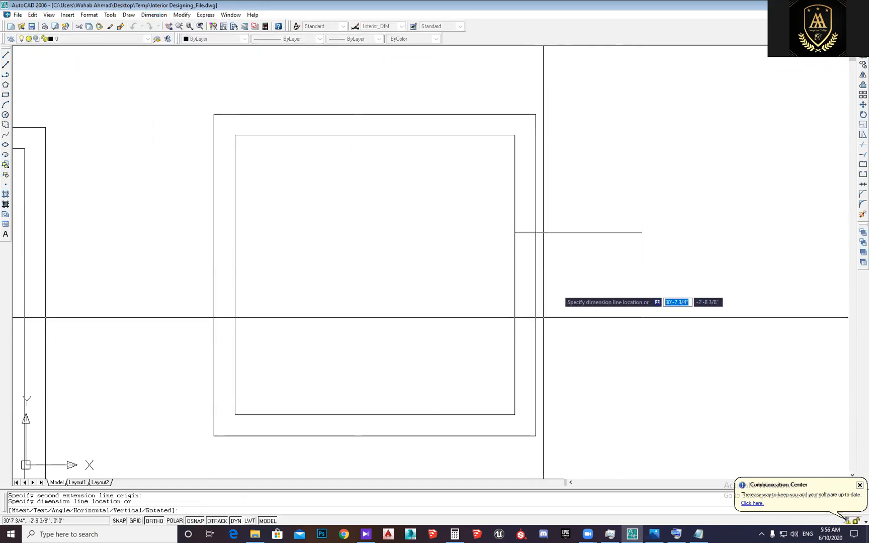
click(565, 277)
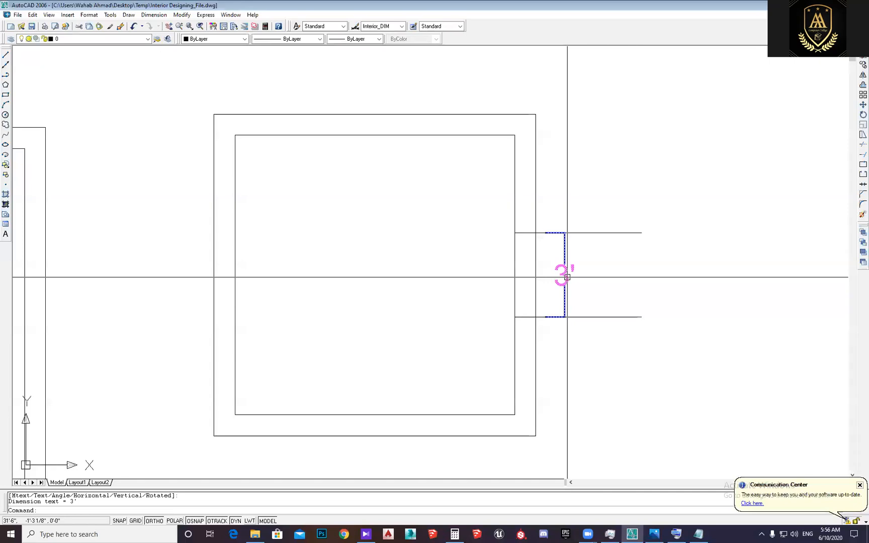
scroll(567, 277, up, 3)
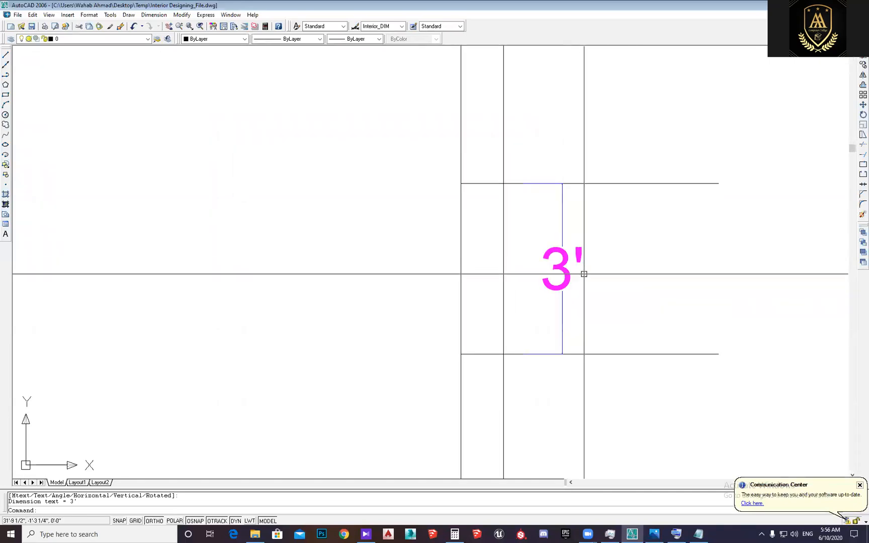
scroll(583, 274, down, 4)
click(577, 266)
text(e)
key(Return)
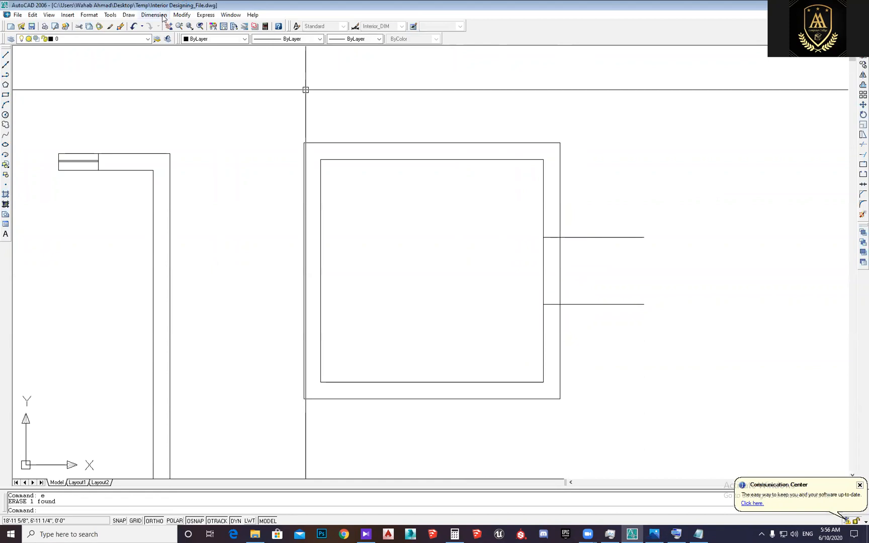
Add linear dimensions to the inner right wall from each inner corner to the nearest offset line
click(160, 15)
click(164, 37)
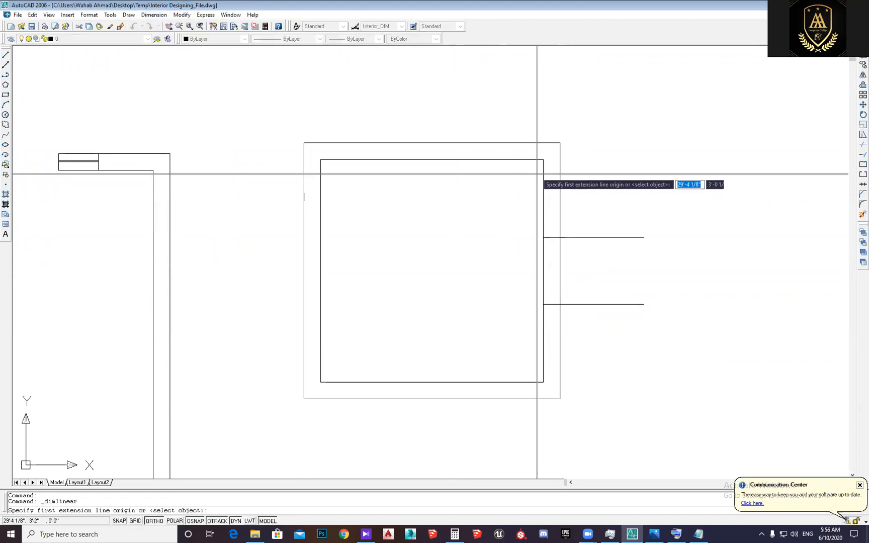
click(543, 160)
click(543, 237)
click(534, 242)
key(Return)
click(543, 304)
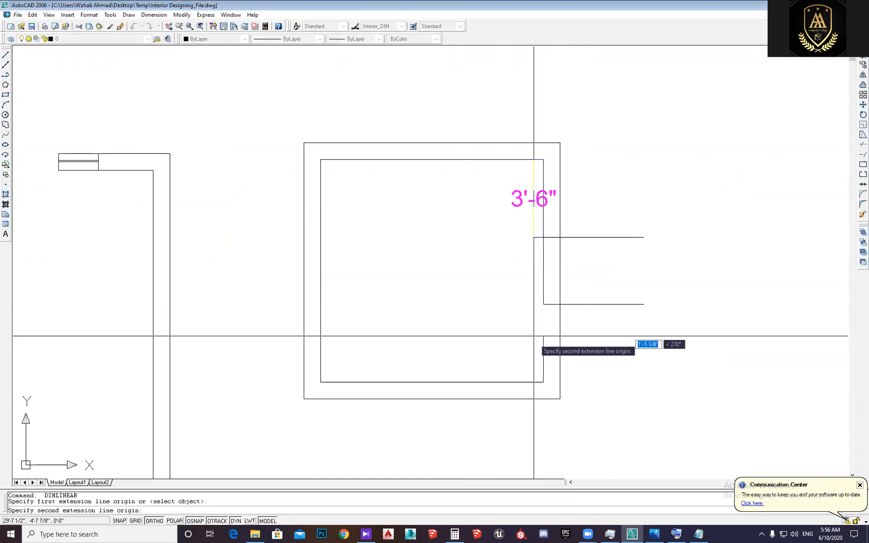
click(543, 382)
click(526, 345)
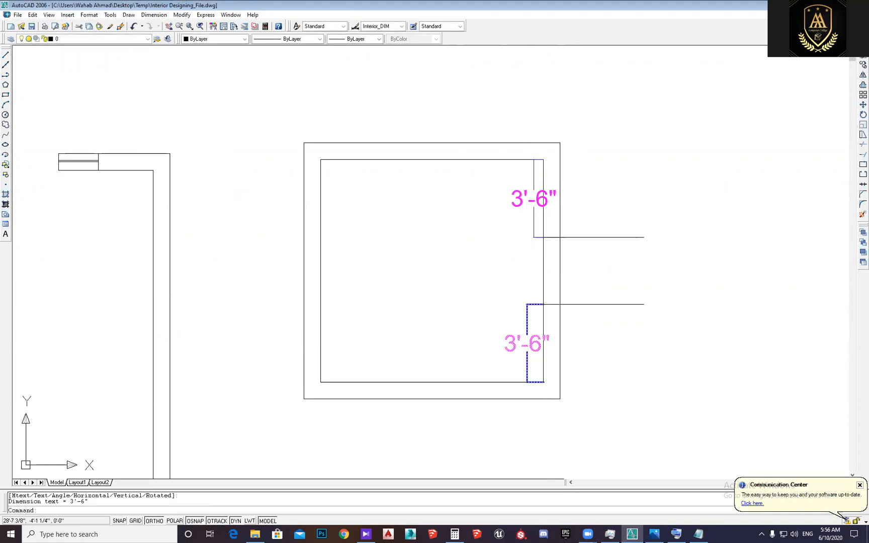
Erase both linear dimensions along the inner right wall
text(e)
key(Return)
click(538, 325)
click(524, 246)
key(Return)
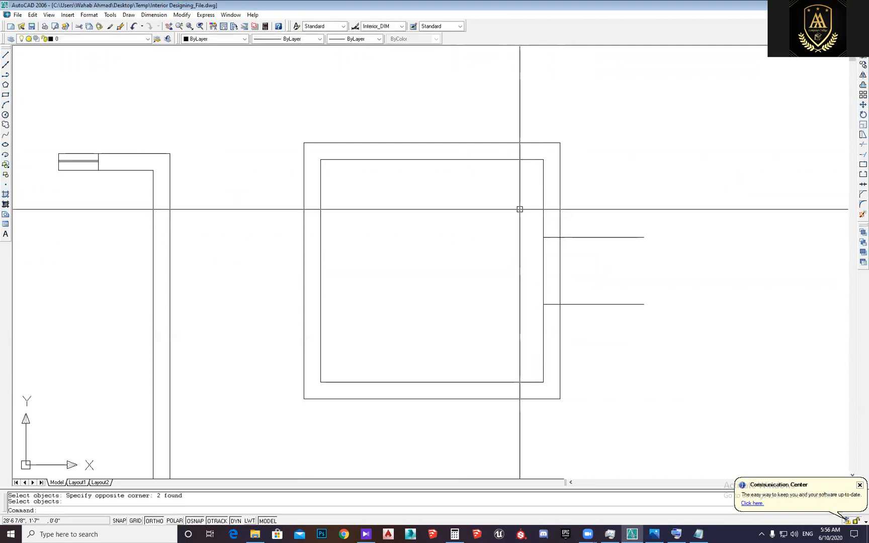
Save the drawing with the two offset lines crossing the right wall
key(ctrl+s)
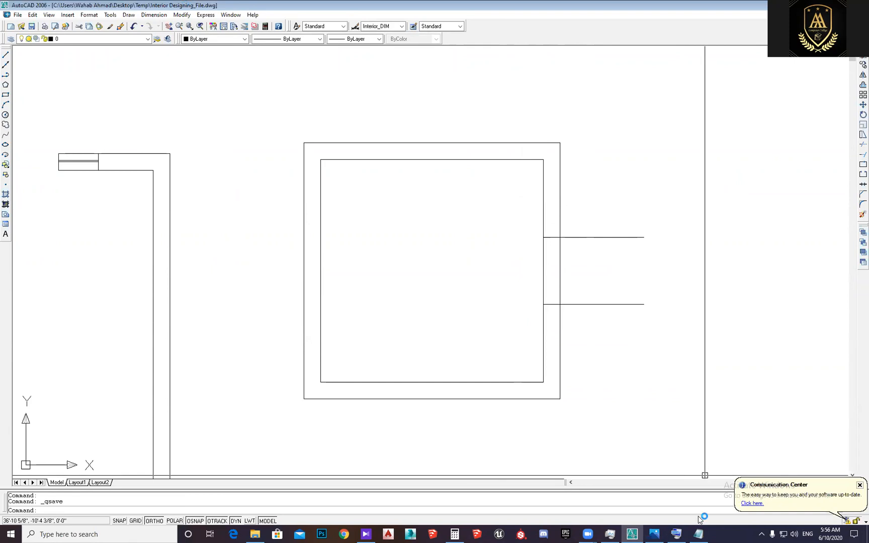
middle_drag(622, 397, 634, 391)
click(647, 276)
click(502, 247)
key(Escape)
Add a Trim entry reading "Press (TR) then press (2xEnter)" below Fillet in the Commands note in Notepad and return to AutoCAD
click(698, 534)
click(107, 240)
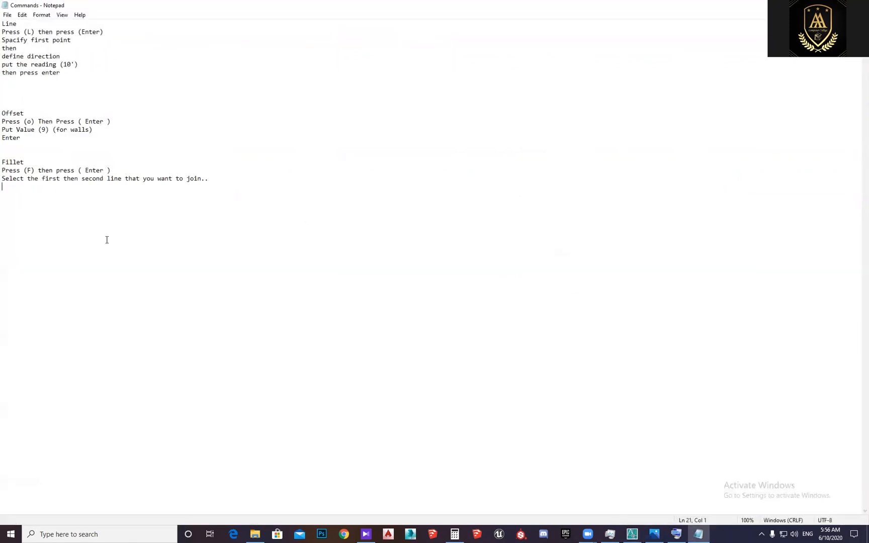
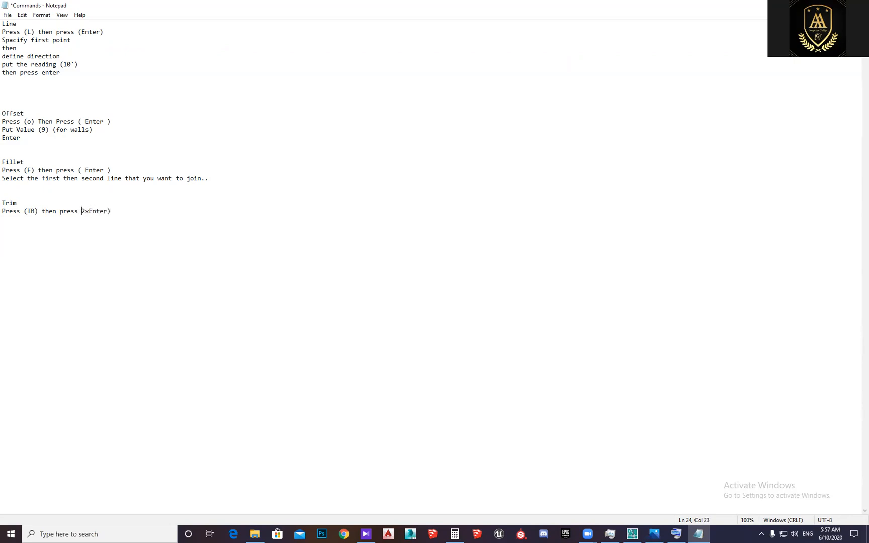
text(()
key(Return)
key(alt+Tab)
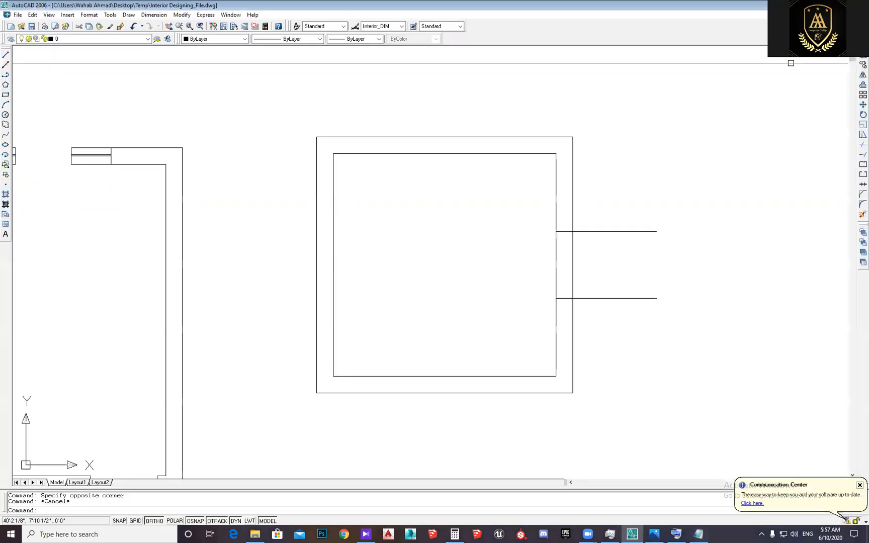
Trim the two horizontal lines beyond the outer wall face and both right wall lines between them to form the opening
text(t)
key(Return)
key(Return)
click(610, 194)
click(587, 305)
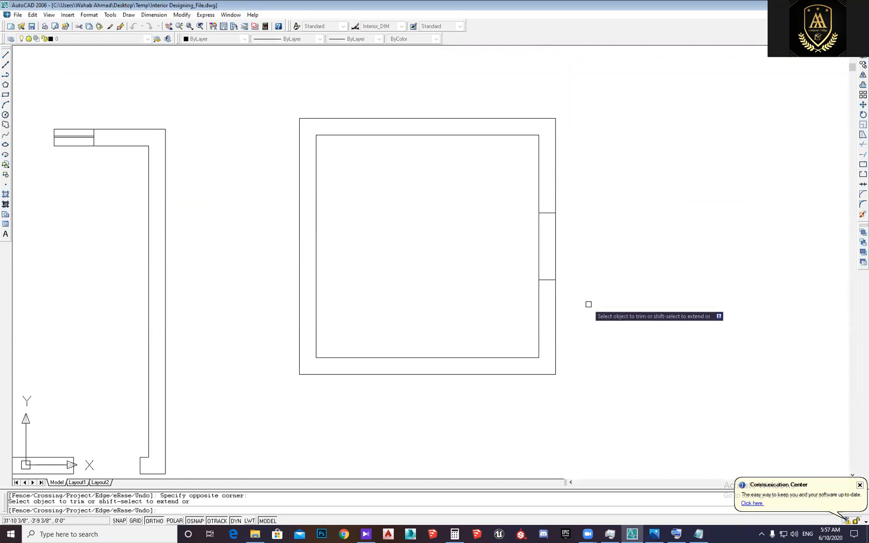
click(566, 254)
click(527, 233)
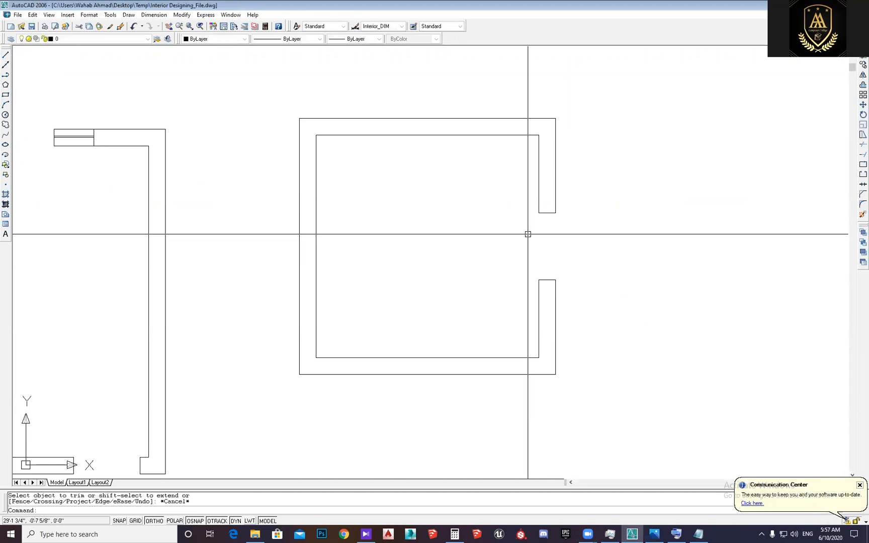
Save the drawing with the trimmed opening in the square's right wall
middle_drag(528, 235, 539, 251)
key(Return)
key(ctrl+s)
scroll(603, 252, down, 2)
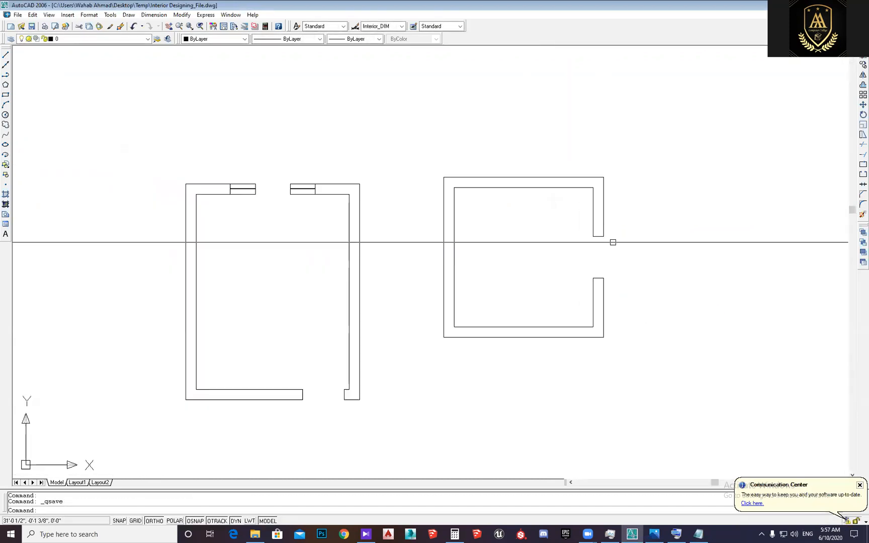
scroll(606, 261, up, 1)
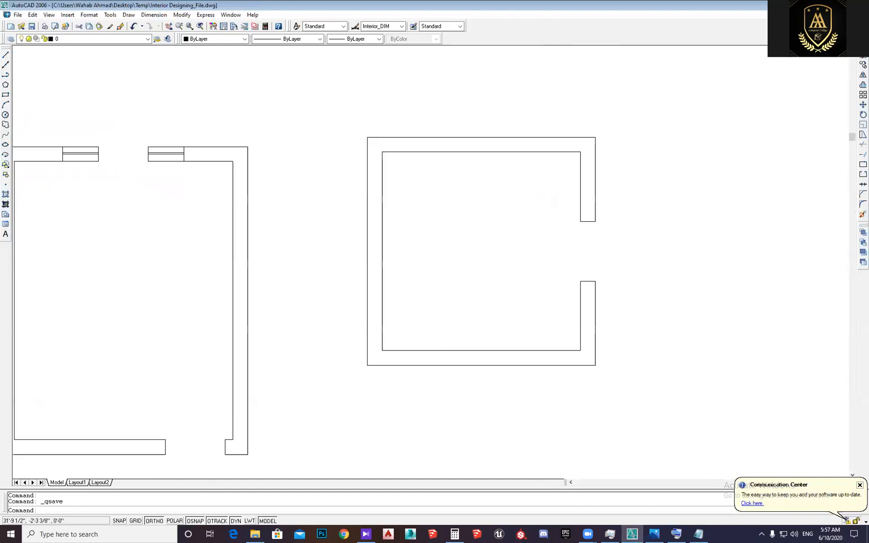
scroll(588, 263, up, 1)
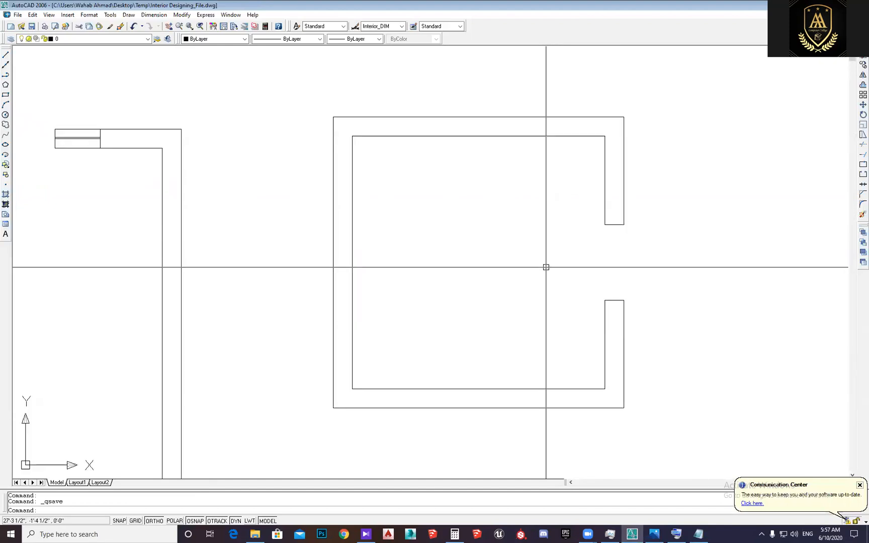
middle_drag(608, 261, 595, 261)
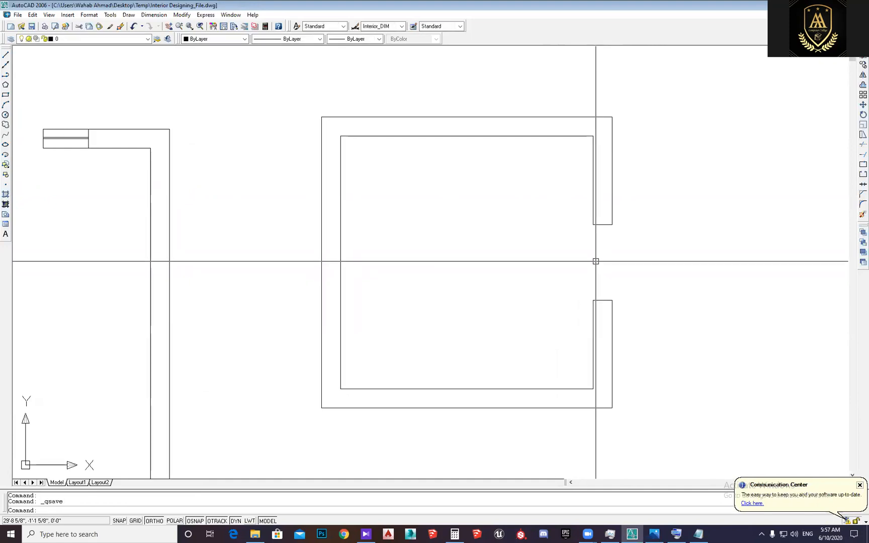
Examine the window detail in the upper wall of the neighbouring room plan
text(l)
key(Return)
middle_drag(594, 225, 606, 230)
key(Escape)
middle_drag(451, 246, 603, 284)
middle_drag(262, 218, 388, 223)
scroll(369, 197, up, 5)
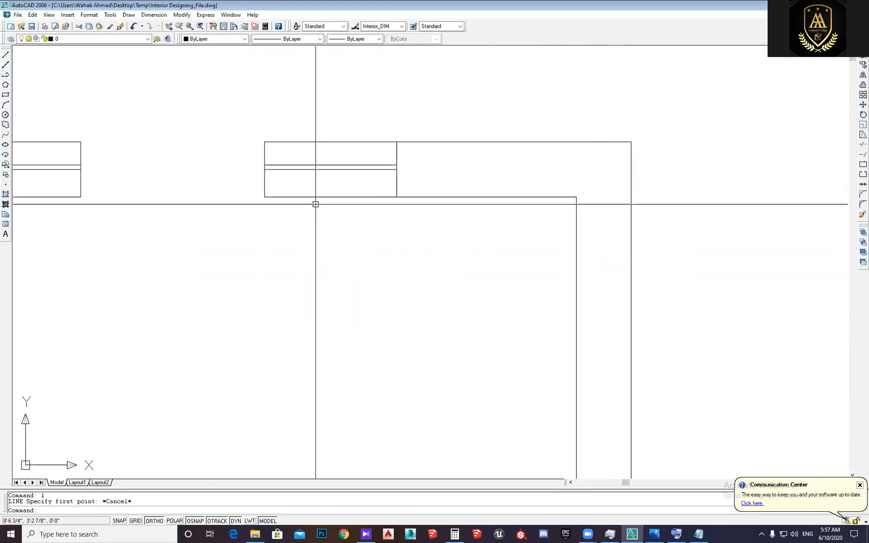
scroll(209, 161, down, 4)
middle_drag(824, 292, 442, 214)
key(Escape)
key(Escape)
Draw vertical lines across the right wall opening along its outer and inner faces
text(l)
key(Return)
click(494, 182)
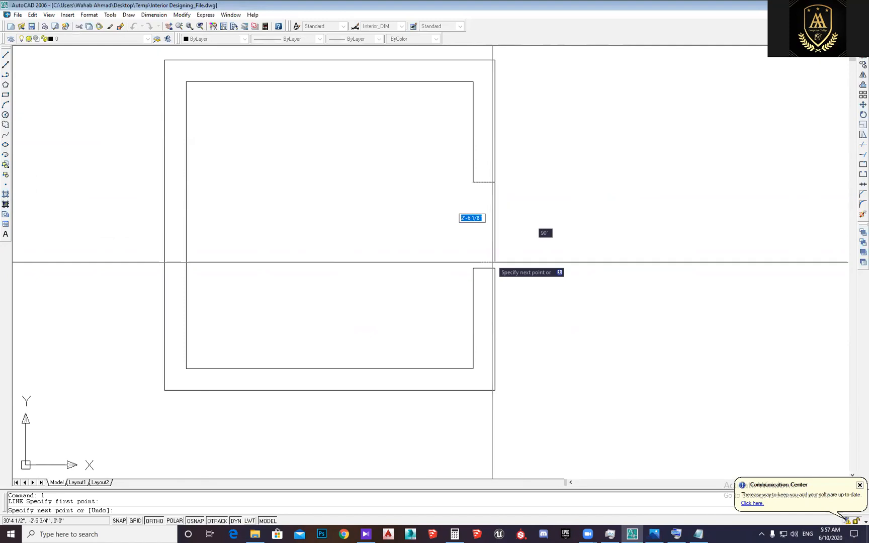
click(494, 268)
key(Escape)
key(Return)
click(474, 267)
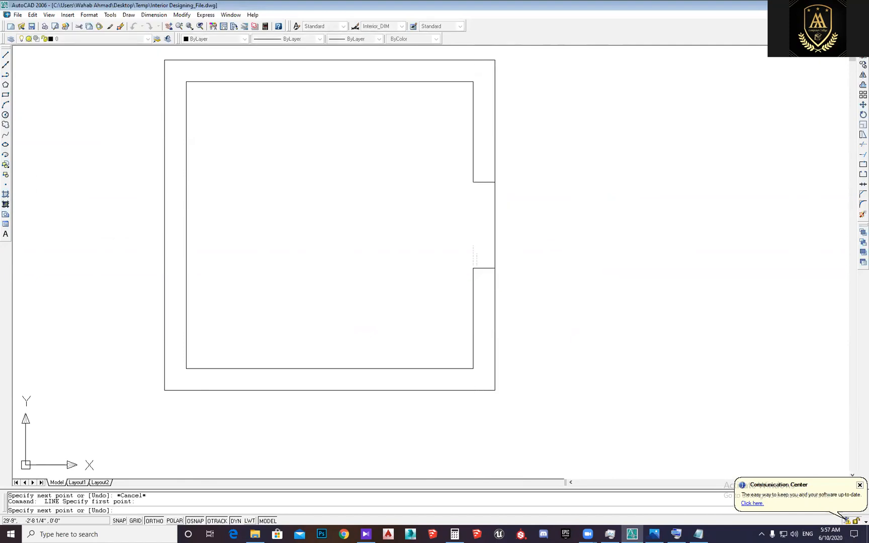
click(473, 182)
key(Escape)
Draw a vertical centre line between the midpoints of the opening's two end lines
key(Return)
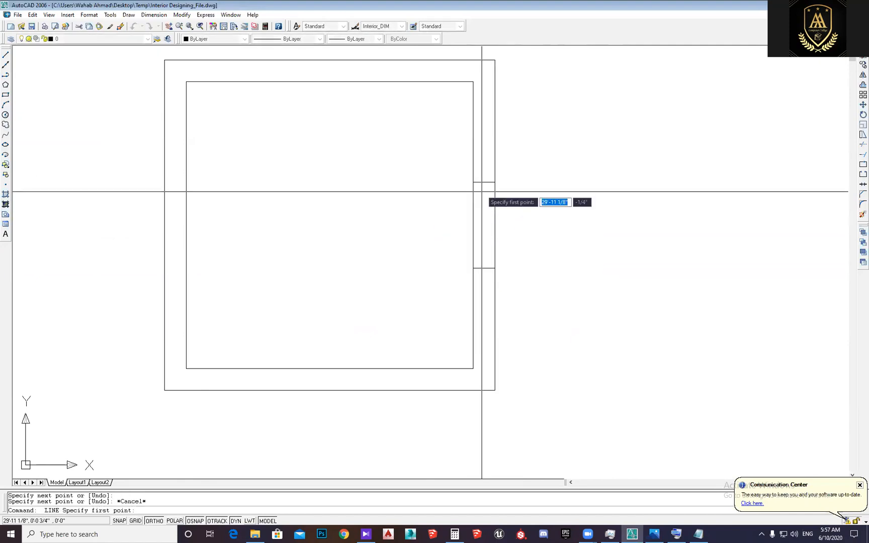
click(484, 182)
click(483, 268)
key(Escape)
Draw a second full-height vertical line in the opening, parallel to and just outward of the centre line
scroll(484, 268, up, 3)
scroll(484, 257, up, 1)
click(490, 262)
key(Escape)
scroll(494, 287, up, 2)
text(l)
key(Return)
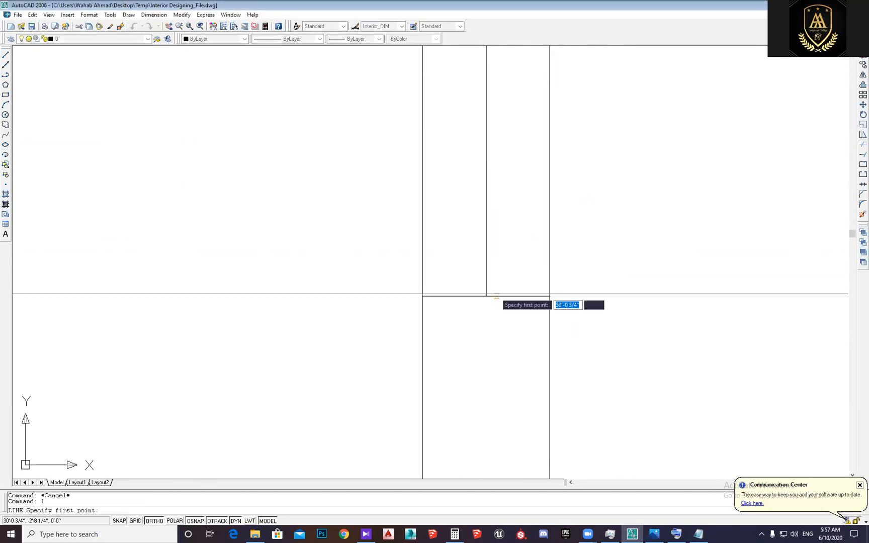
click(495, 295)
scroll(495, 201, down, 2)
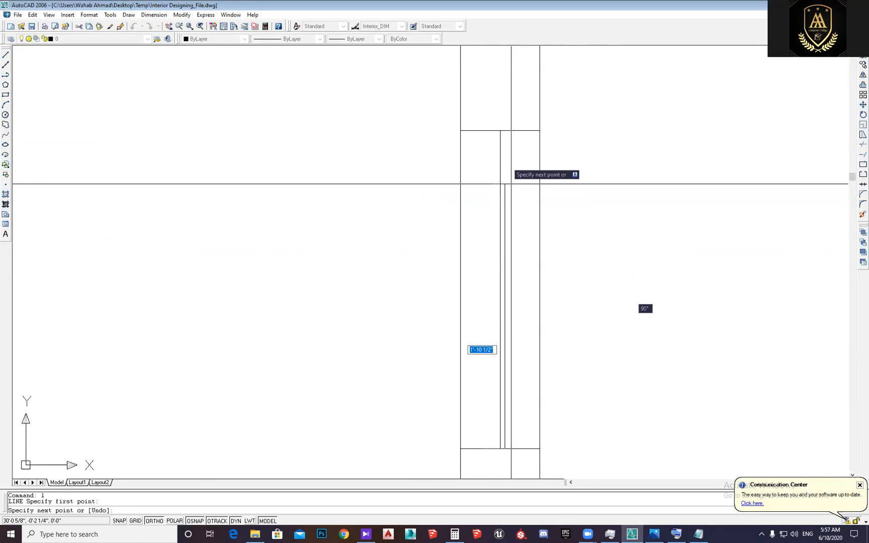
click(505, 131)
key(Escape)
key(Escape)
Save the drawing with the finished window in the square's right wall
scroll(530, 185, down, 6)
click(573, 220)
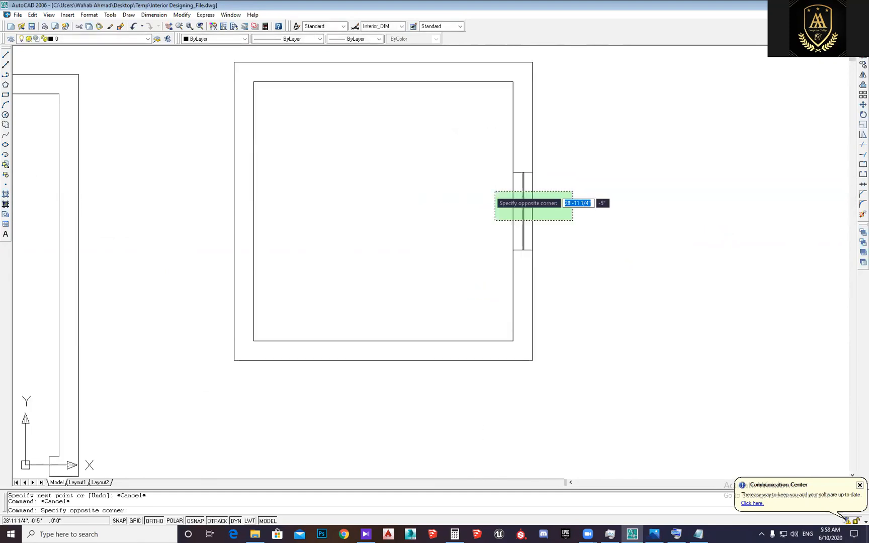
key(Escape)
scroll(567, 213, down, 4)
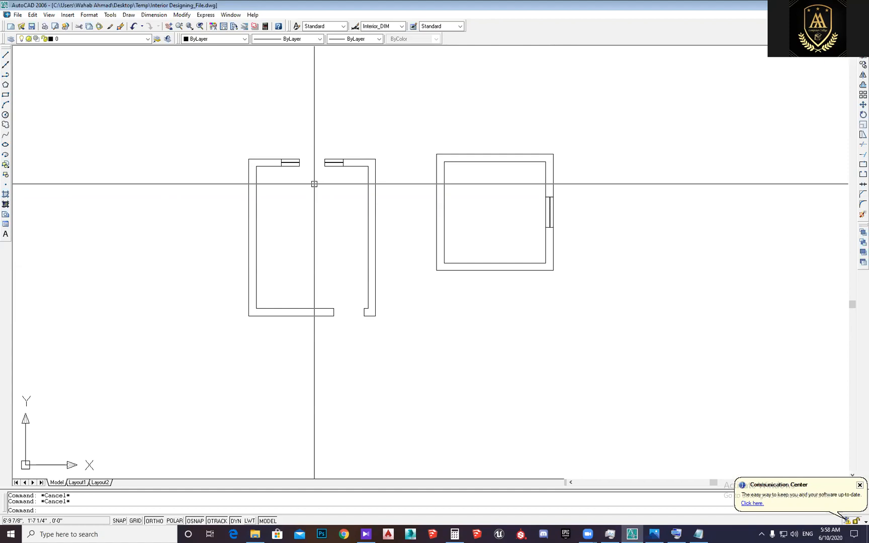
middle_drag(504, 207, 506, 225)
key(ctrl+s)
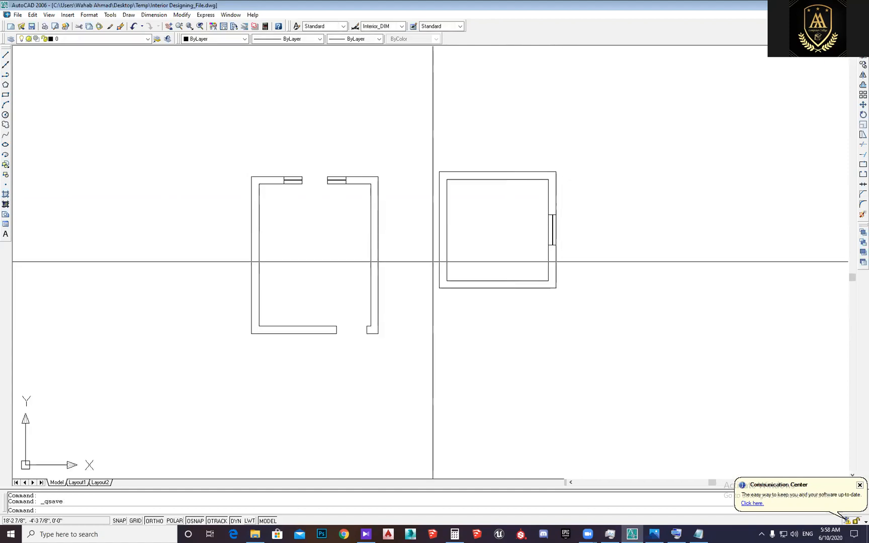
middle_drag(442, 260, 450, 261)
scroll(558, 228, up, 2)
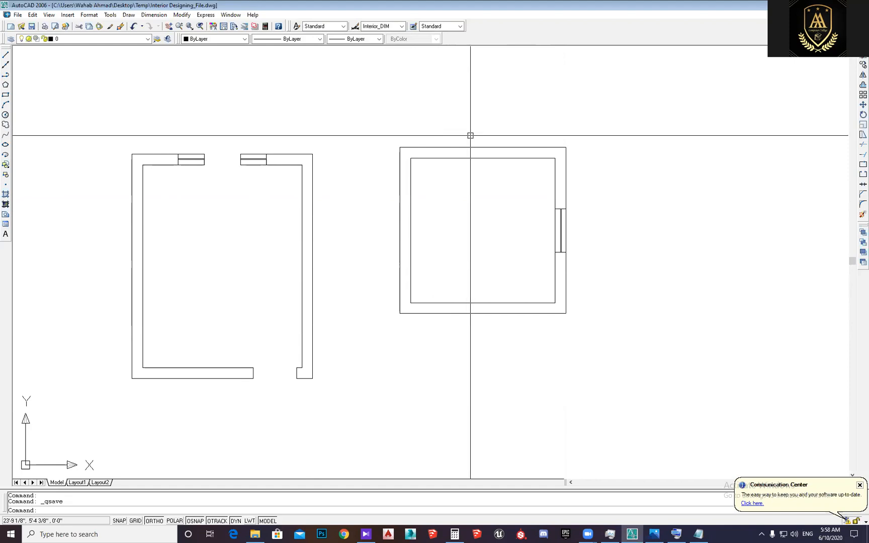
click(390, 126)
click(593, 365)
key(Escape)
click(550, 303)
click(556, 289)
key(Escape)
key(Escape)
scroll(581, 323, up, 2)
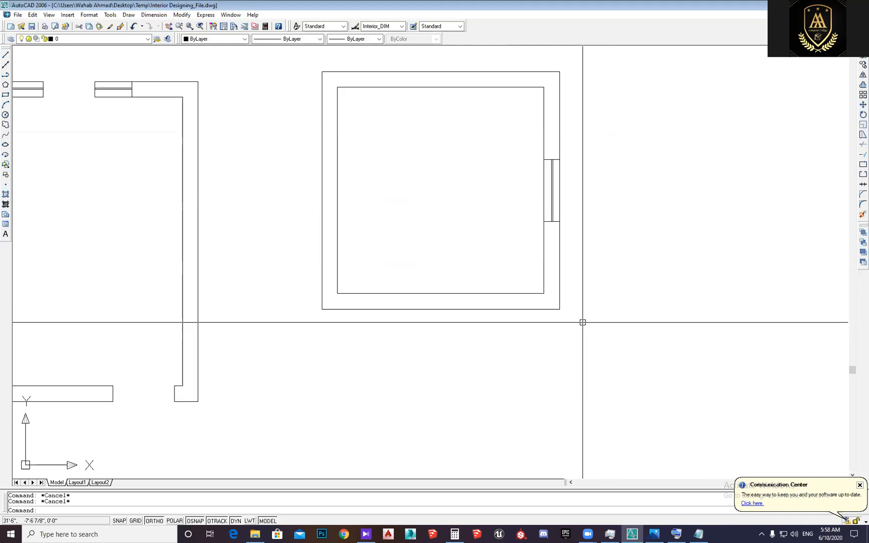
click(578, 332)
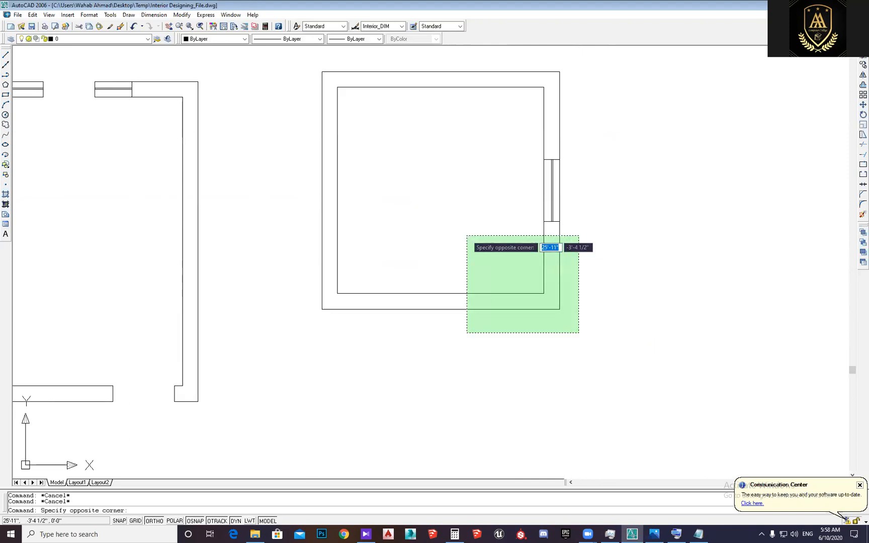
middle_drag(322, 109, 339, 162)
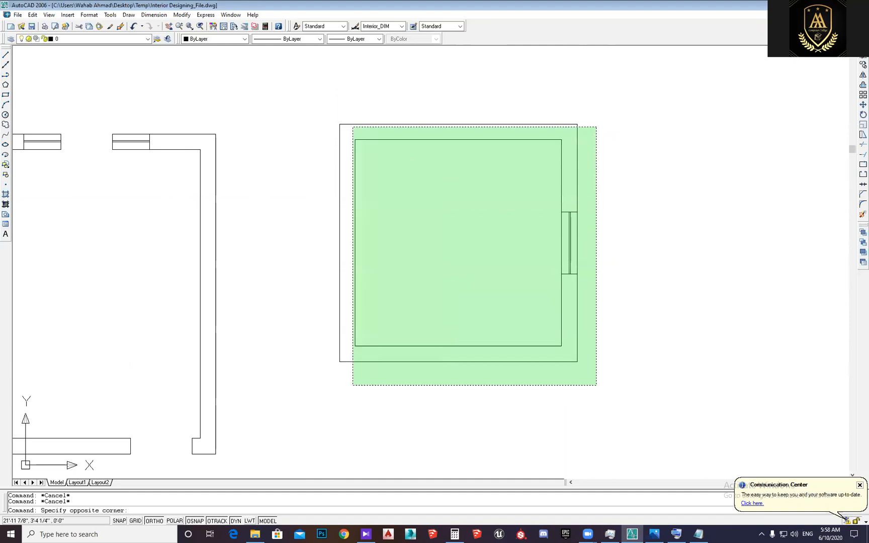
click(319, 116)
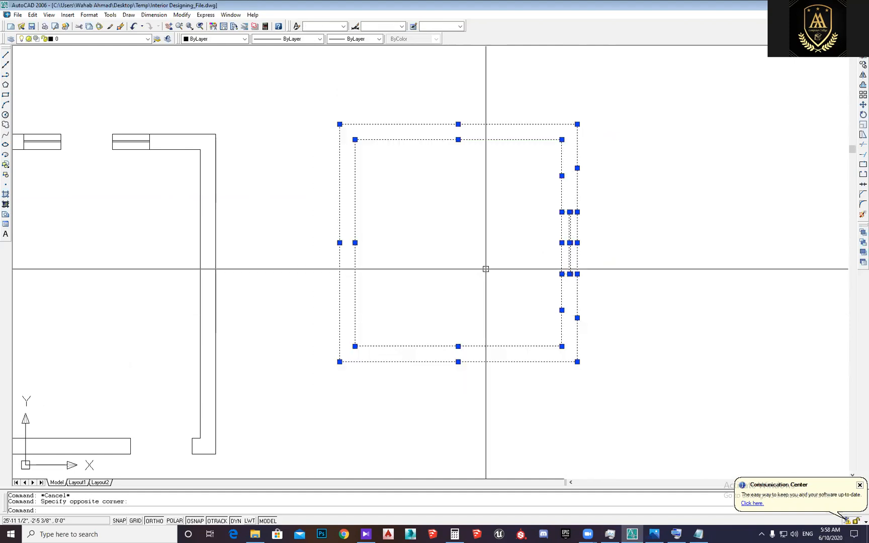
text(m)
key(Return)
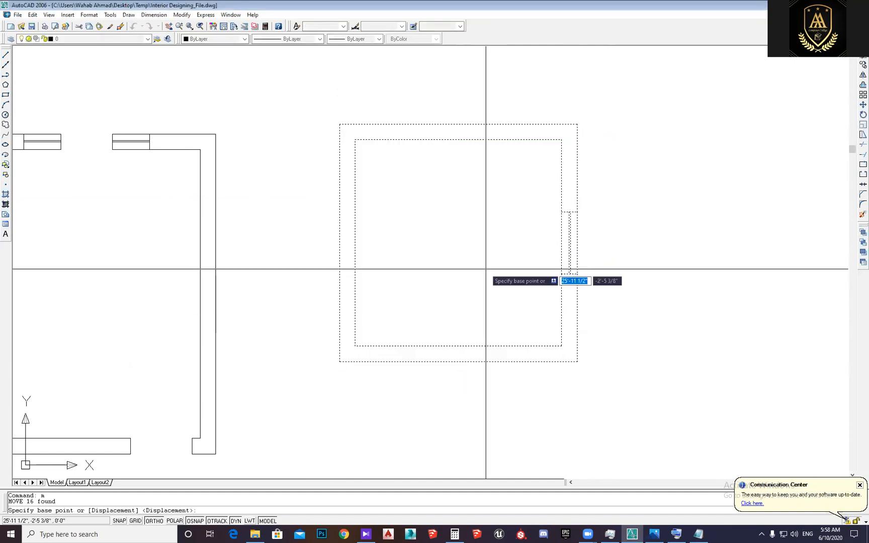
Switch to the Commands notes in Notepad and add a Move heading with the line "Press (M) Press Enter" below the Trim entry
key(alt+Tab)
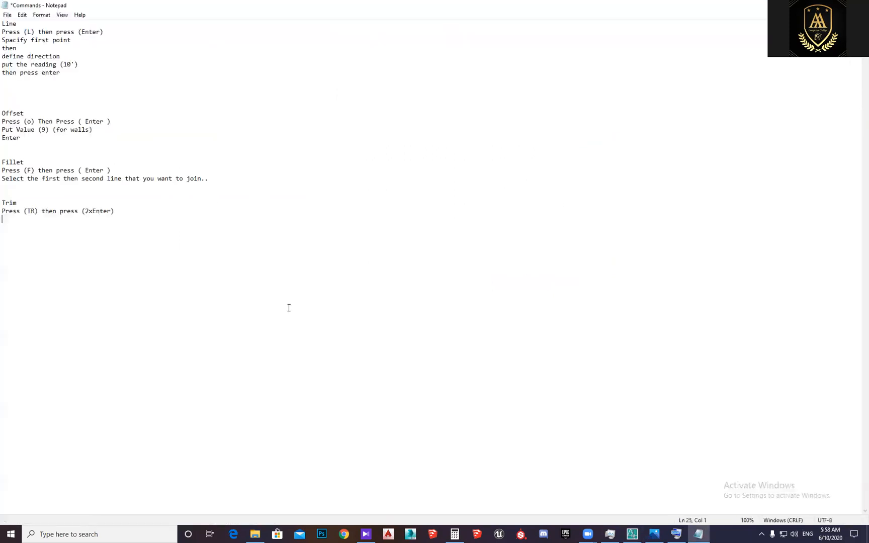
text(Move)
key(Return)
key(BackSpace)
key(BackSpace)
key(Return)
text(Press (M0 Sele)
key(BackSpace)
key(BackSpace)
key(BackSpace)
key(BackSpace)
text(Press Enter)
key(Return)
Switch back to AutoCAD and move the whole square with its window about 20' horizontally to the right
key(alt+Tab)
middle_drag(563, 285, 559, 280)
text(m)
key(Return)
click(607, 400)
click(302, 82)
key(Return)
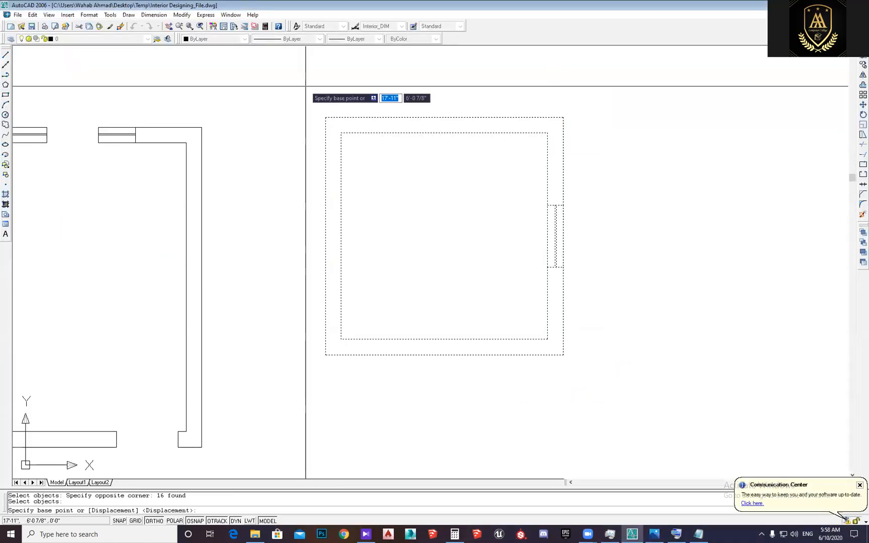
click(307, 87)
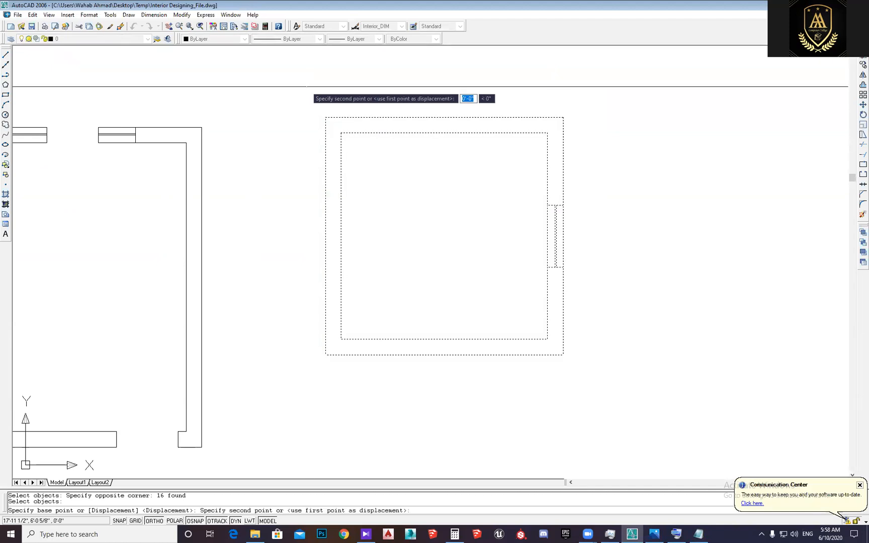
scroll(342, 87, down, 1)
middle_drag(341, 87, 275, 99)
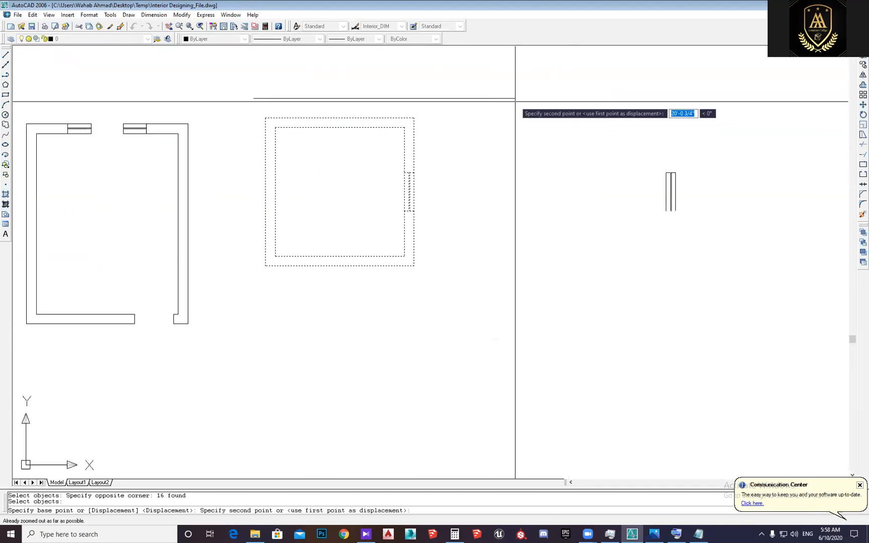
click(514, 98)
Move the whole square horizontally back to the left, close to the neighbouring room plan
click(496, 95)
click(689, 269)
key(Return)
click(701, 288)
click(418, 261)
Move the whole square straight down a short distance beside the room plan and save the drawing
click(465, 290)
click(242, 93)
key(Return)
click(410, 106)
click(417, 169)
mouse_move(420, 218)
middle_down()
mouse_move(474, 208)
mouse_move(442, 235)
mouse_move(457, 245)
middle_up()
key(ctrl+s)
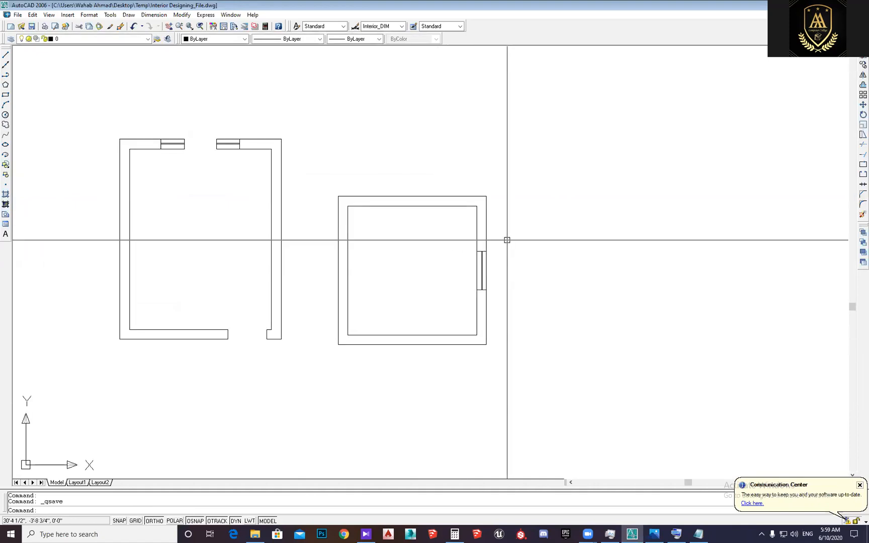
Switch to the Commands notes in Notepad and save the file
click(699, 534)
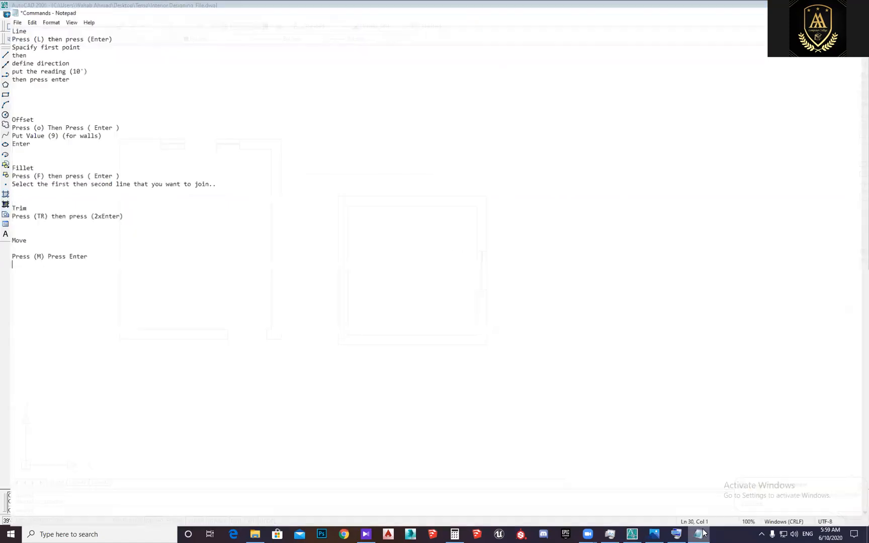
click(17, 113)
click(257, 311)
key(ctrl+s)
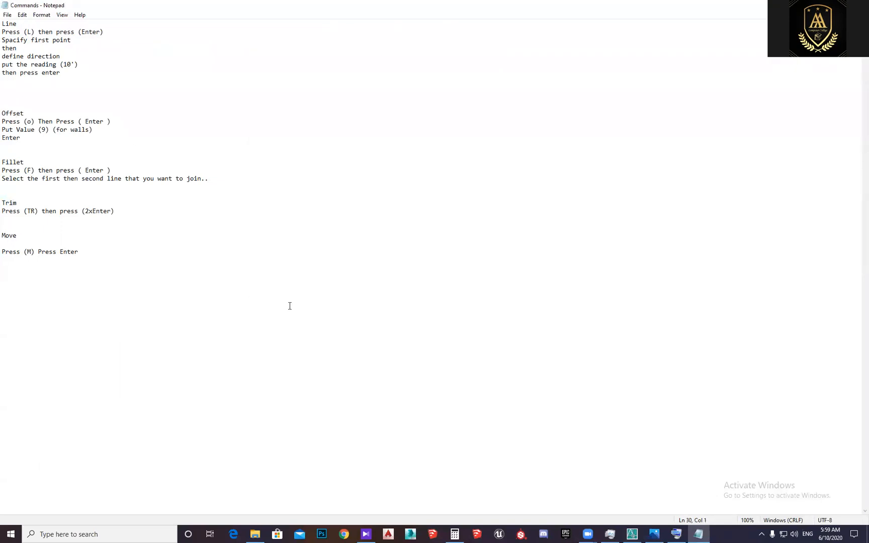
Return to the AutoCAD drawing of the two plans and save it again
key(alt+Tab)
click(624, 331)
click(624, 330)
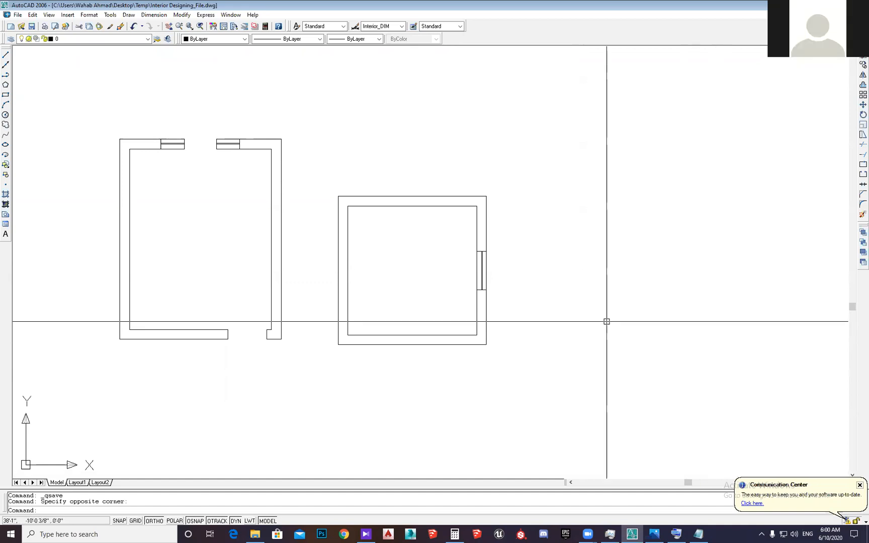
middle_drag(606, 322, 613, 330)
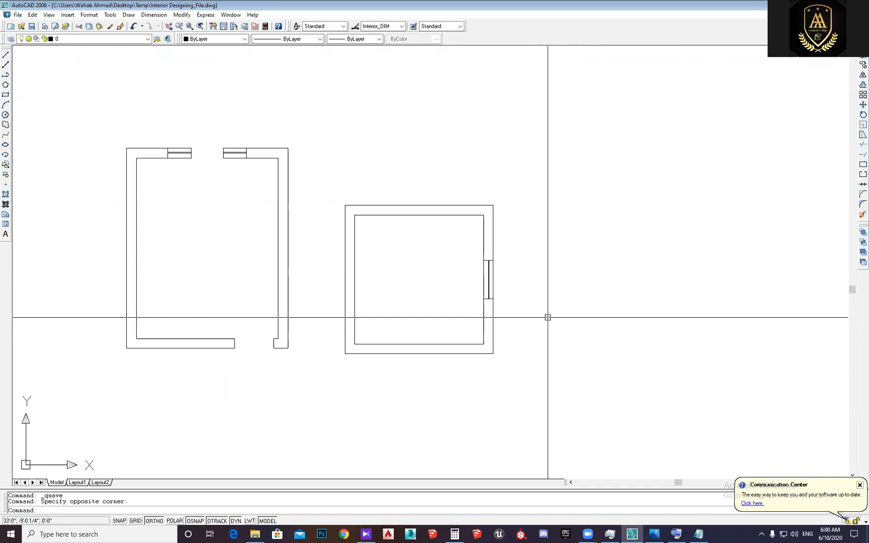
middle_drag(543, 310, 544, 311)
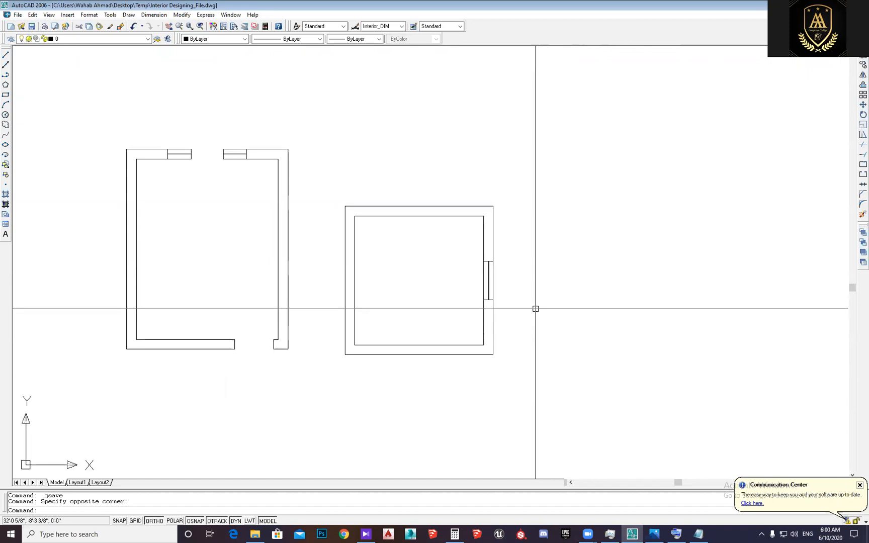
middle_drag(535, 308, 535, 310)
key(ctrl+s)
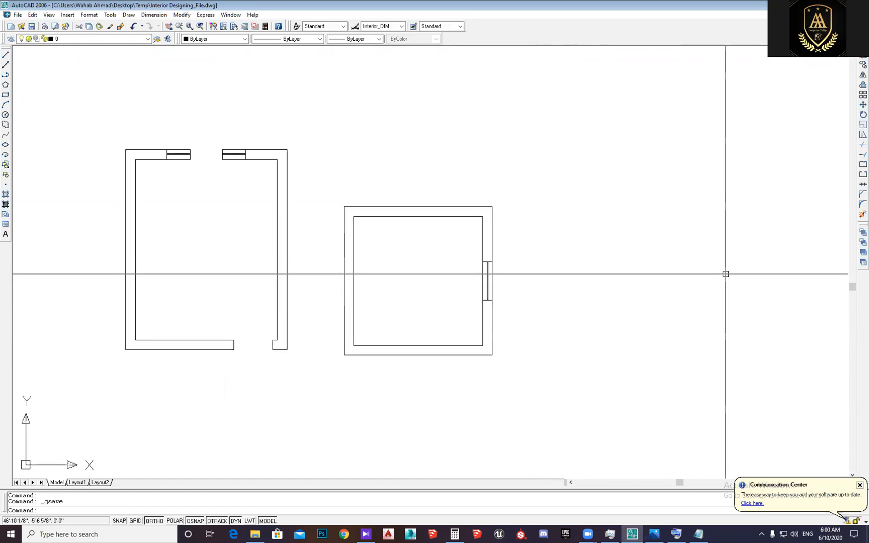
Open Paint, paste the captured screenshot and zoom out to 25% so the whole image fits
key(super)
text(pai)
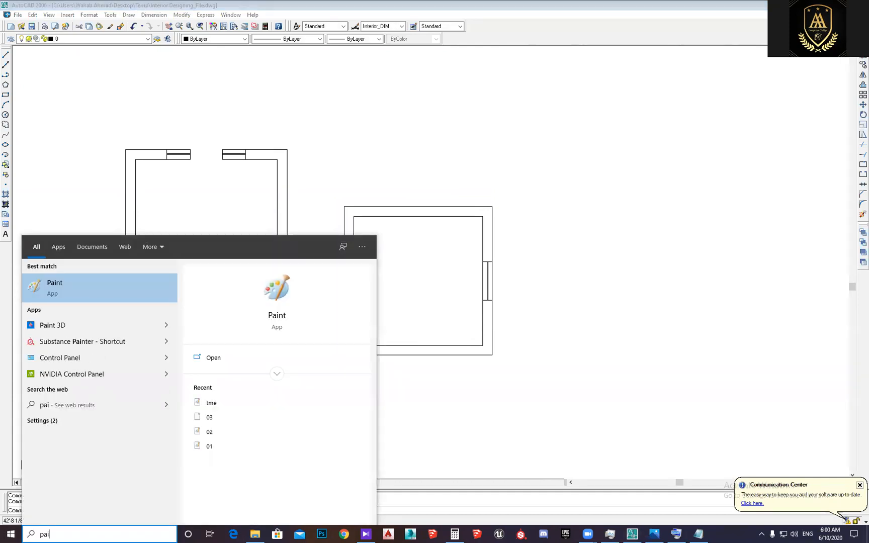
key(Return)
key(ctrl+v)
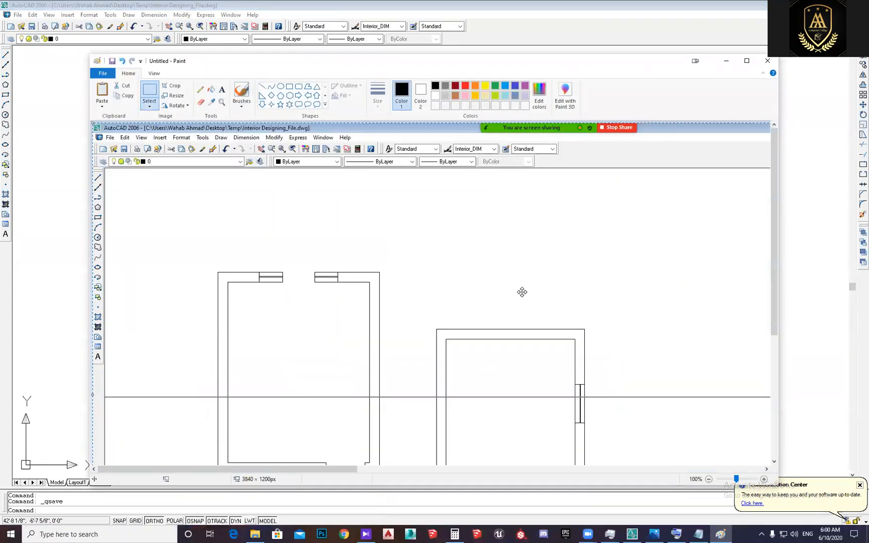
ctrl+scroll(513, 289, down, 2)
ctrl+scroll(644, 254, up, 1)
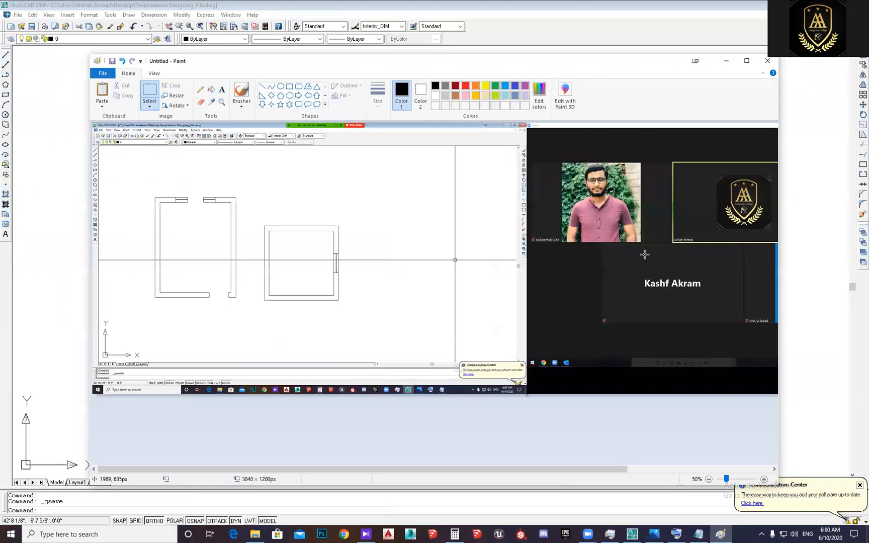
ctrl+scroll(563, 241, down, 1)
Start saving the pasted image, create a Desktop folder named "Interior Atte" and open it as the save location
key(ctrl+s)
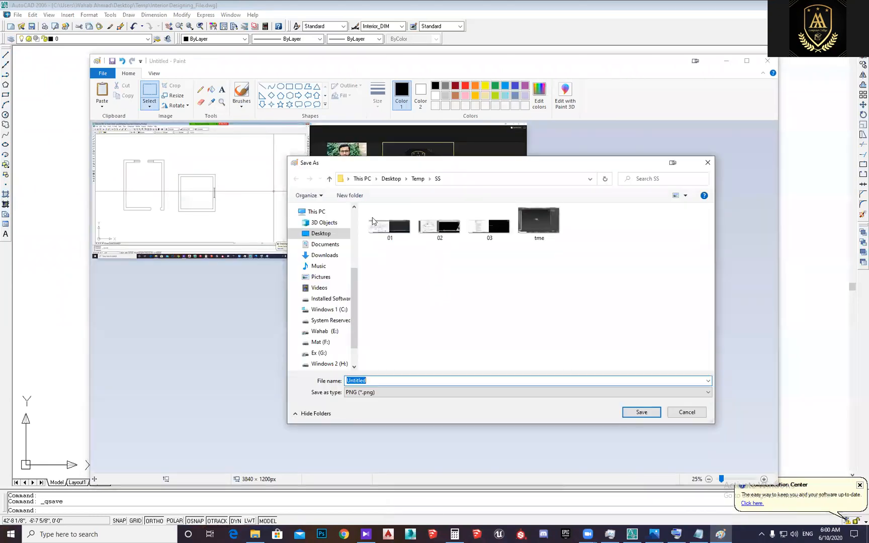
click(392, 179)
click(350, 195)
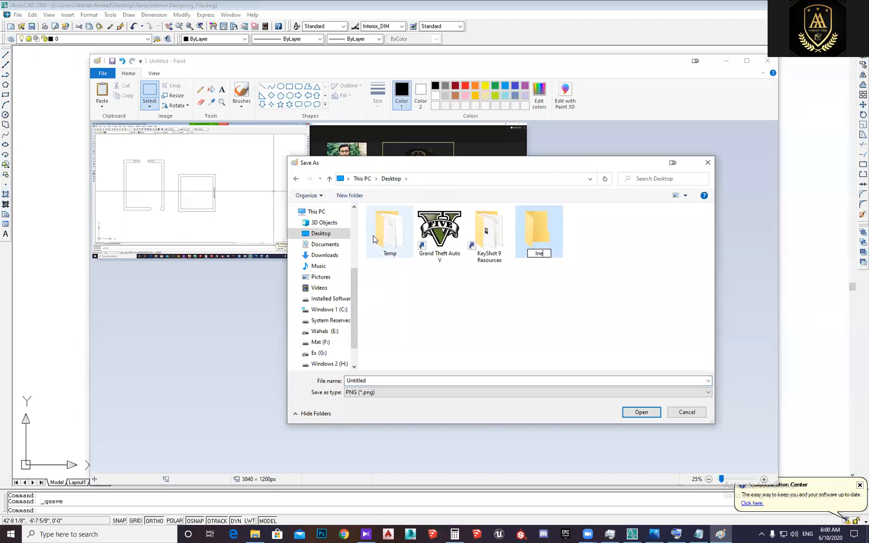
text(Interior D)
text(esigining)
text( Work)
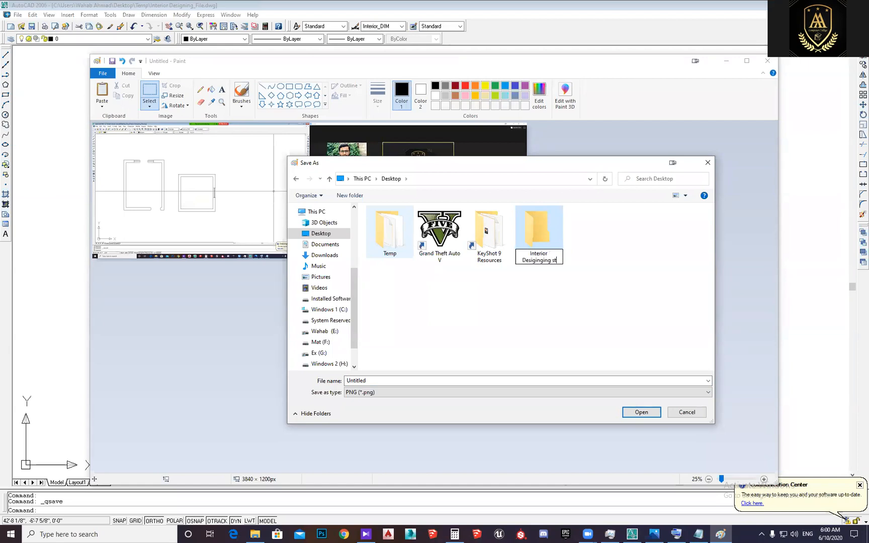
key(BackSpace)
key(BackSpace)
key(BackSpace)
key(BackSpace)
key(BackSpace)
key(BackSpace)
key(BackSpace)
key(BackSpace)
key(BackSpace)
key(BackSpace)
key(BackSpace)
key(BackSpace)
key(BackSpace)
key(BackSpace)
key(BackSpace)
key(BackSpace)
text(Attende)
key(Return)
double_click(551, 245)
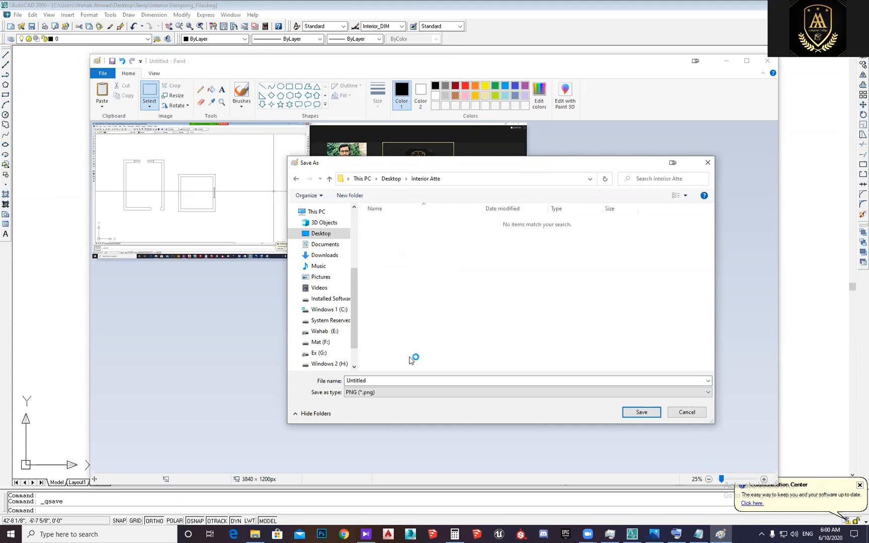
Save the screenshot as a PNG named "day 02" and close Paint to return to the drawing
text(day 02)
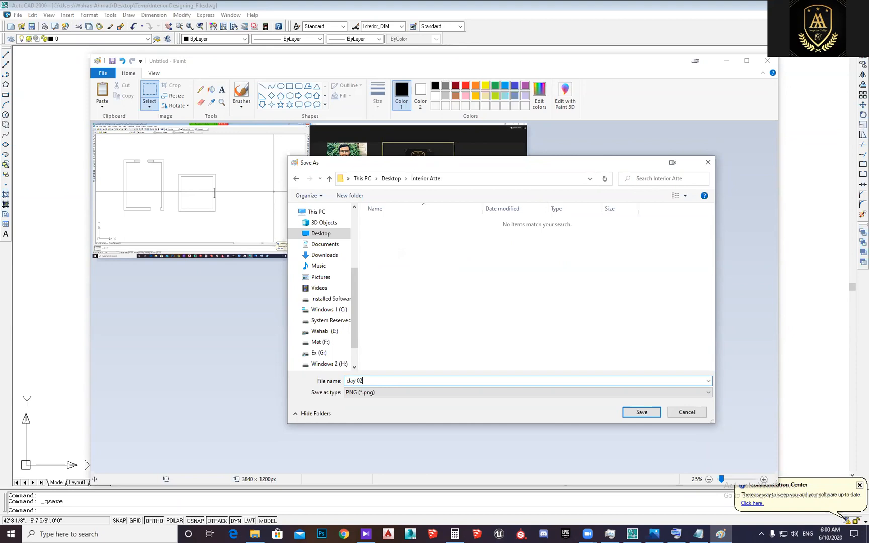
key(Return)
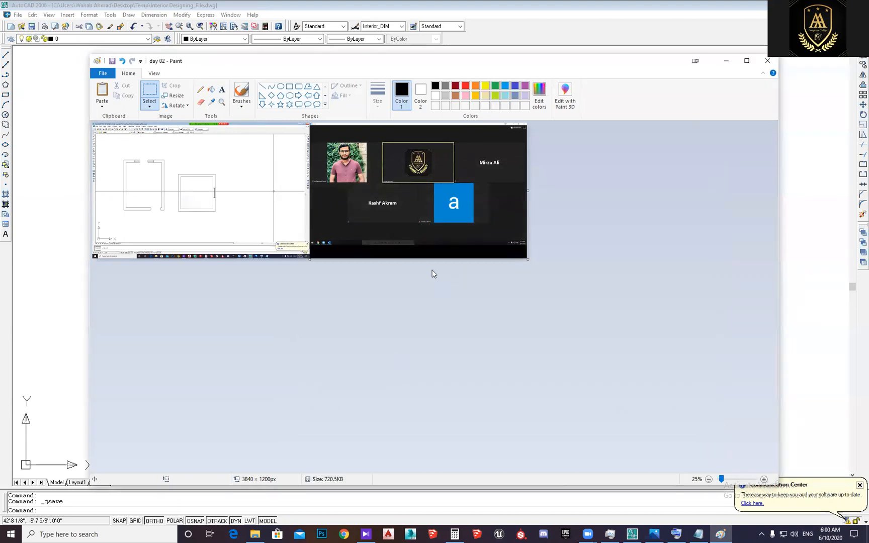
click(767, 61)
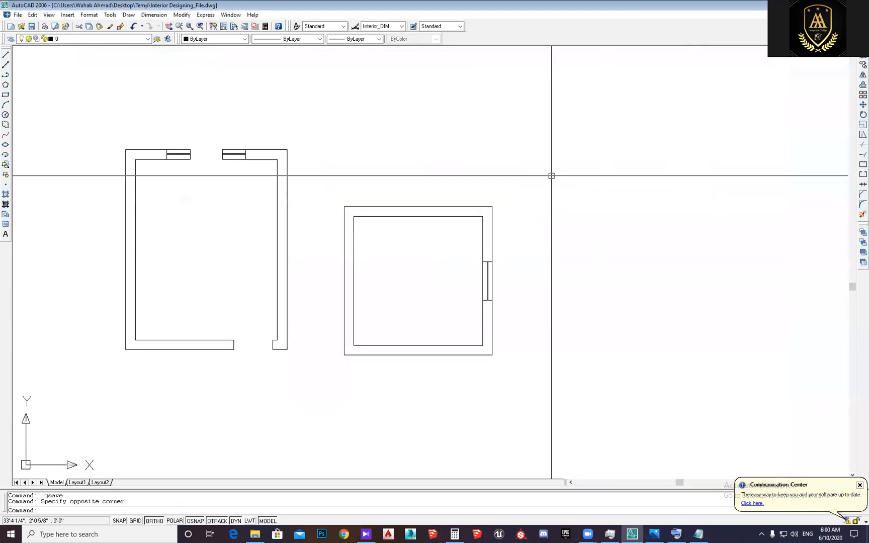
middle_drag(551, 175, 546, 166)
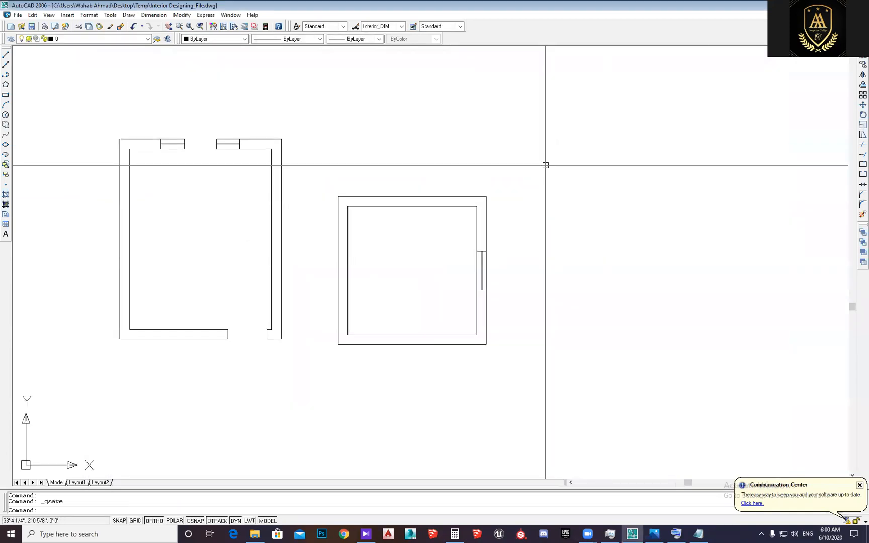